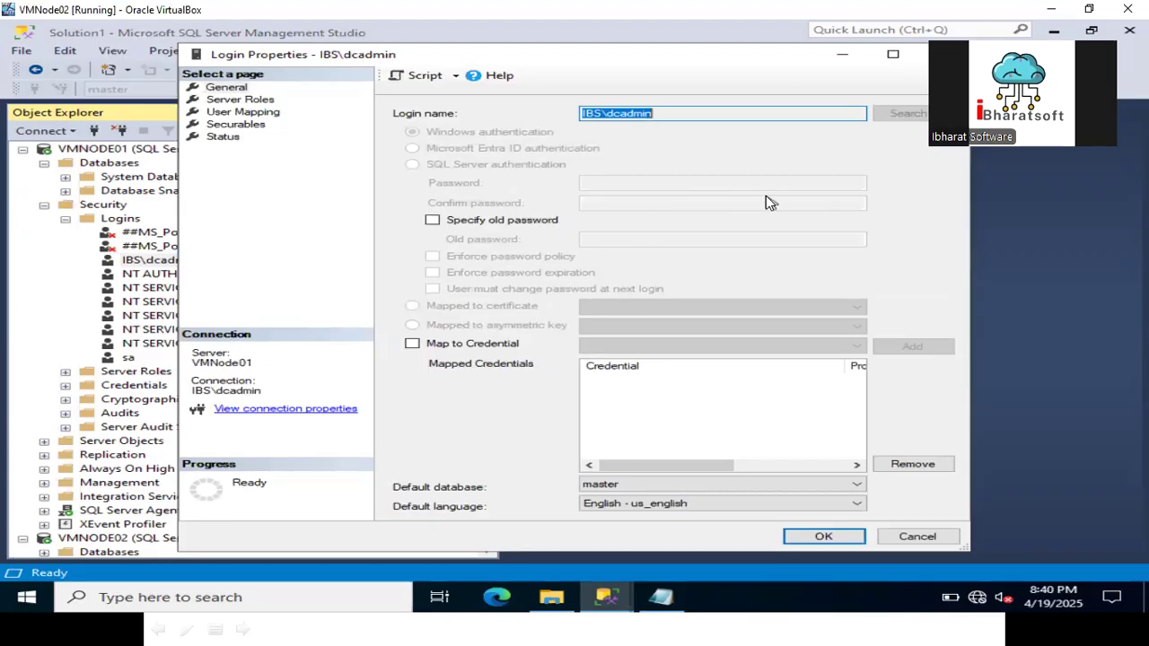
Confirm the domain admin login on VMNODE01 holds sysadmin and public, then cancel its Login Properties.
{"action": "left_click", "coordinate": [269, 161]}
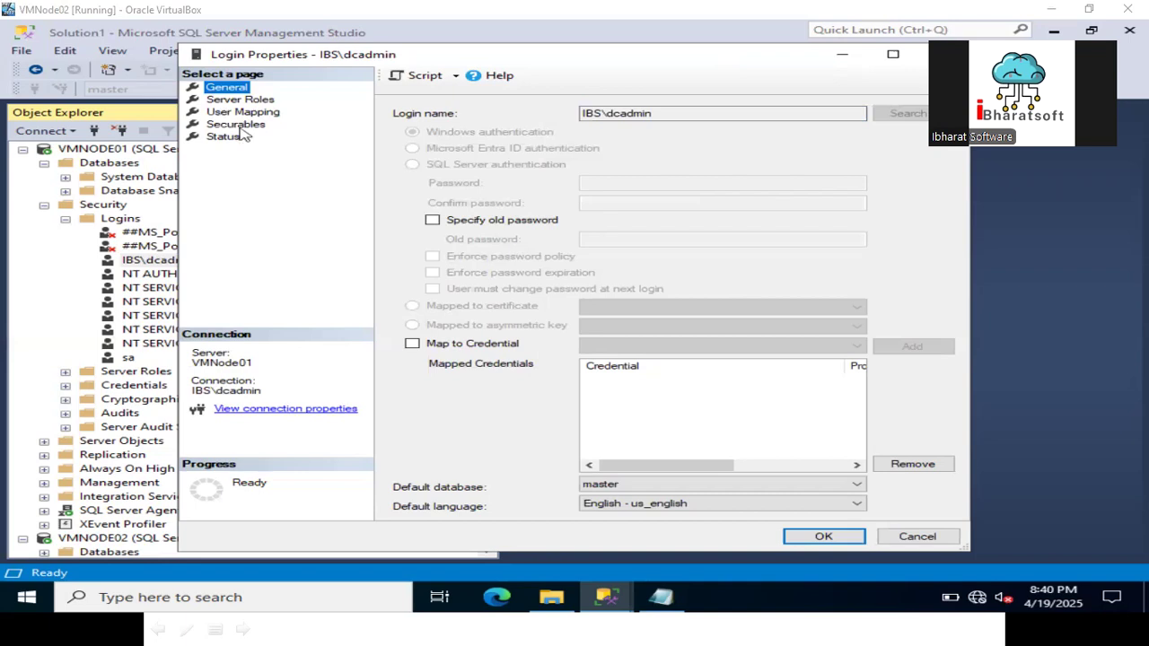
{"action": "left_click", "coordinate": [239, 100]}
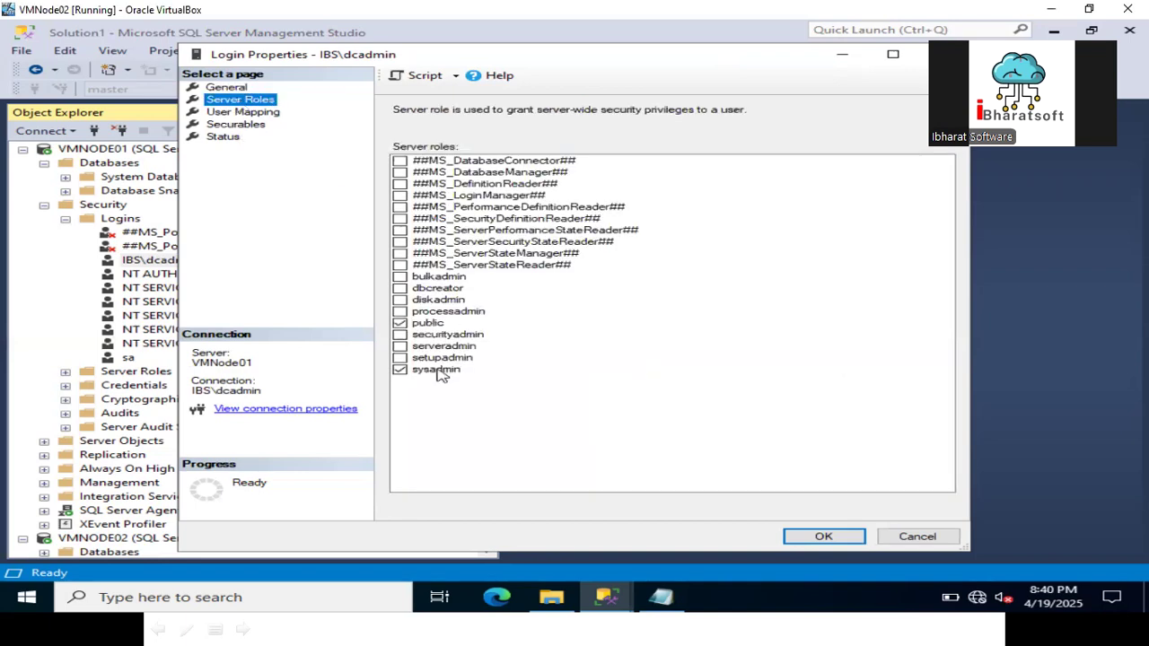
{"action": "left_click", "coordinate": [948, 539]}
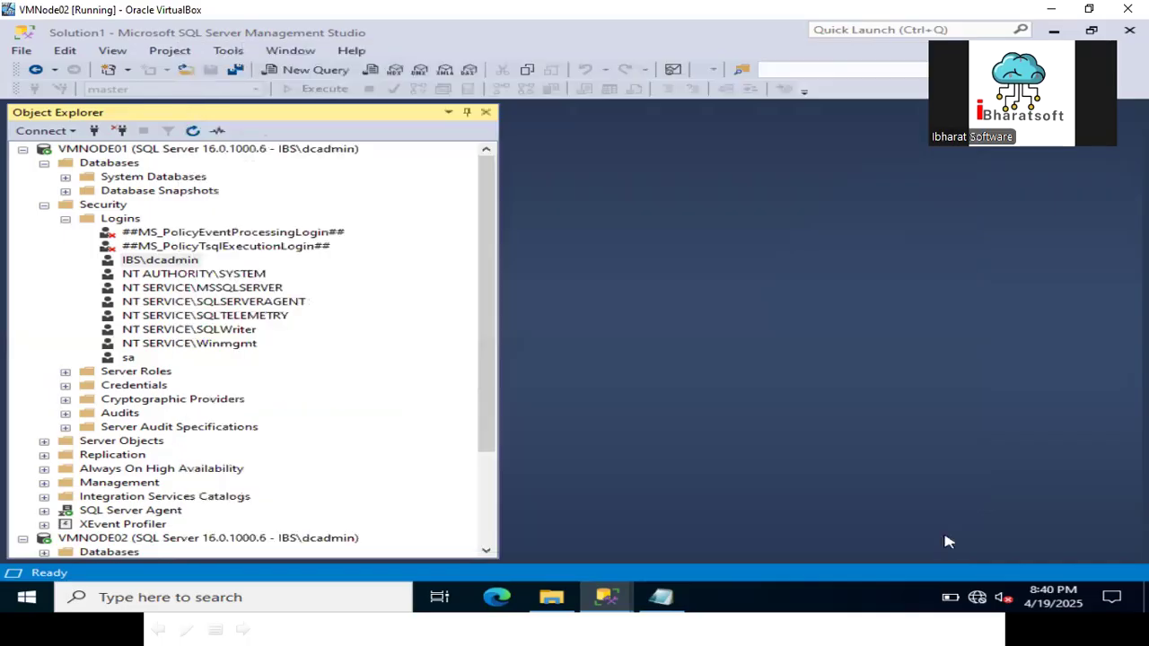
Collapse VMNODE01's Security folder and select the domain admin login under VMNODE02 > Security > Logins.
{"action": "left_click", "coordinate": [45, 205]}
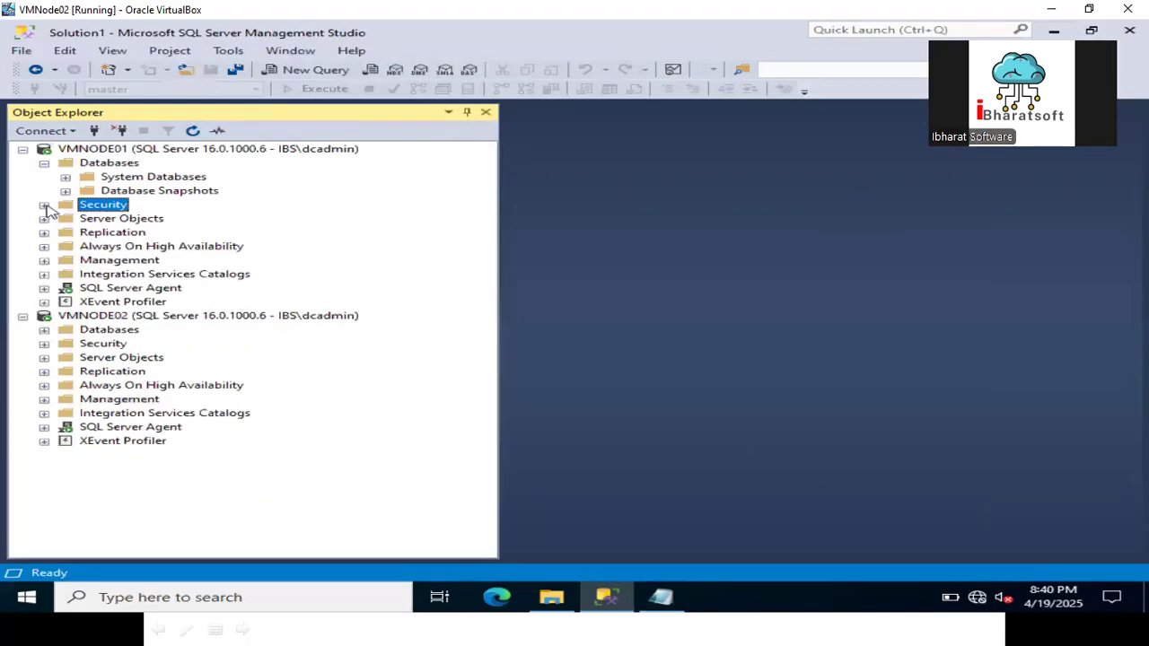
{"action": "left_click", "coordinate": [44, 345]}
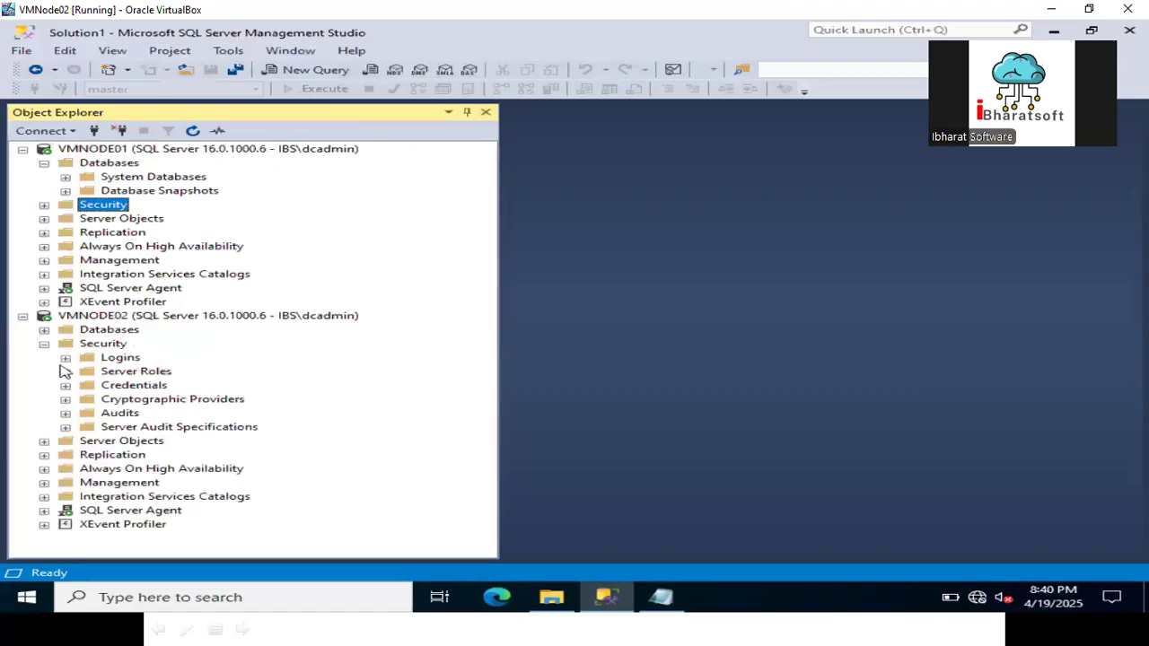
{"action": "left_click", "coordinate": [65, 358]}
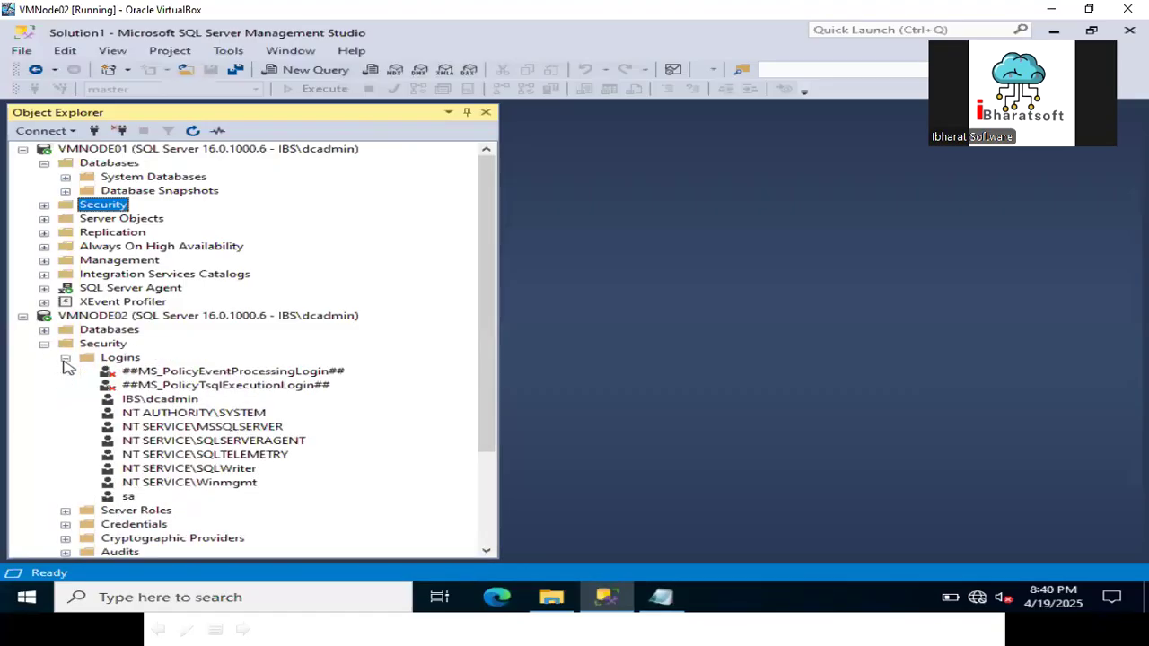
{"action": "left_click", "coordinate": [151, 405]}
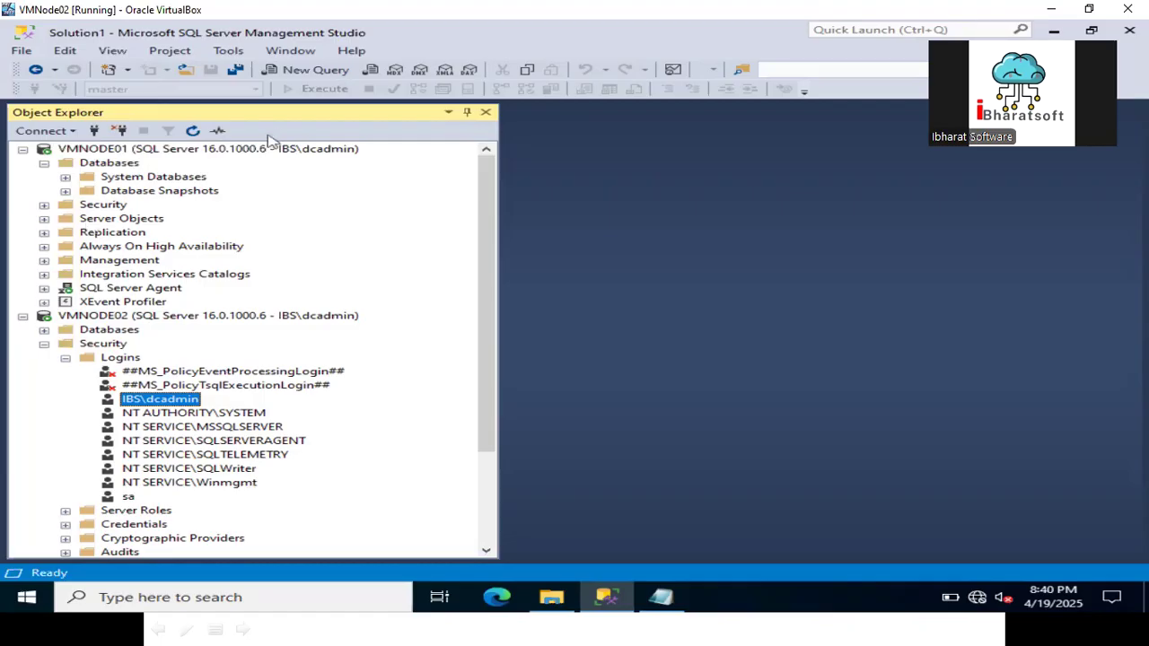
{"action": "left_click_drag", "start_coordinate": [488, 256], "coordinate": [512, 209]}
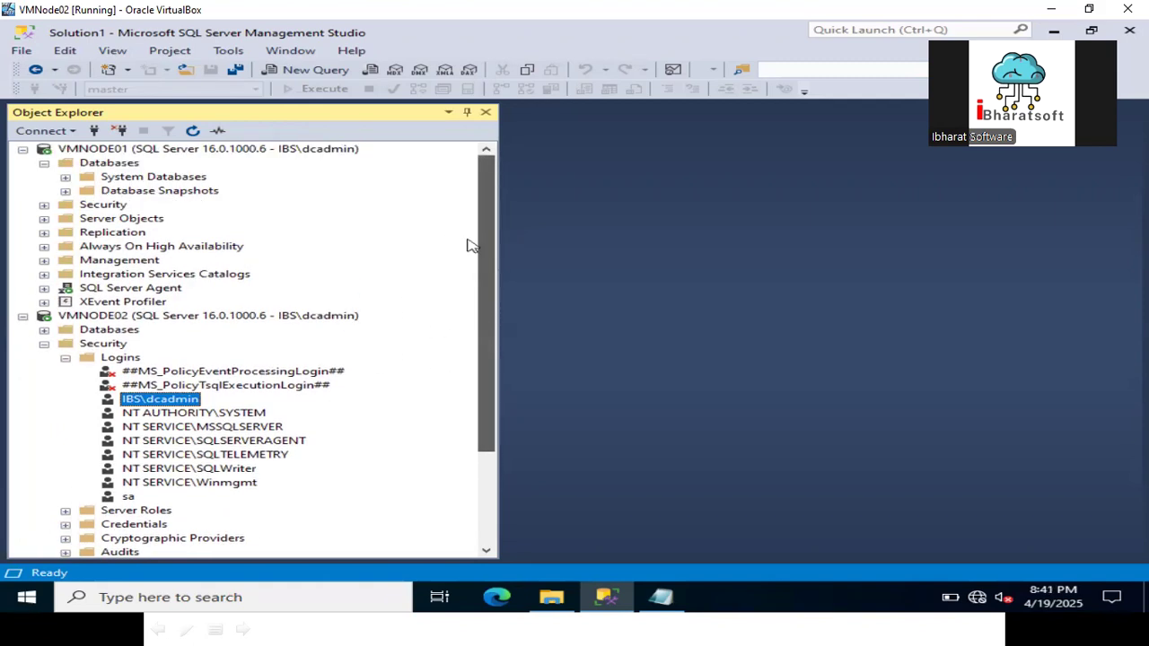
Create the AGDB database under VMNODE01's Databases folder and expand it.
{"action": "left_click", "coordinate": [114, 167]}
{"action": "right_click", "coordinate": [114, 173]}
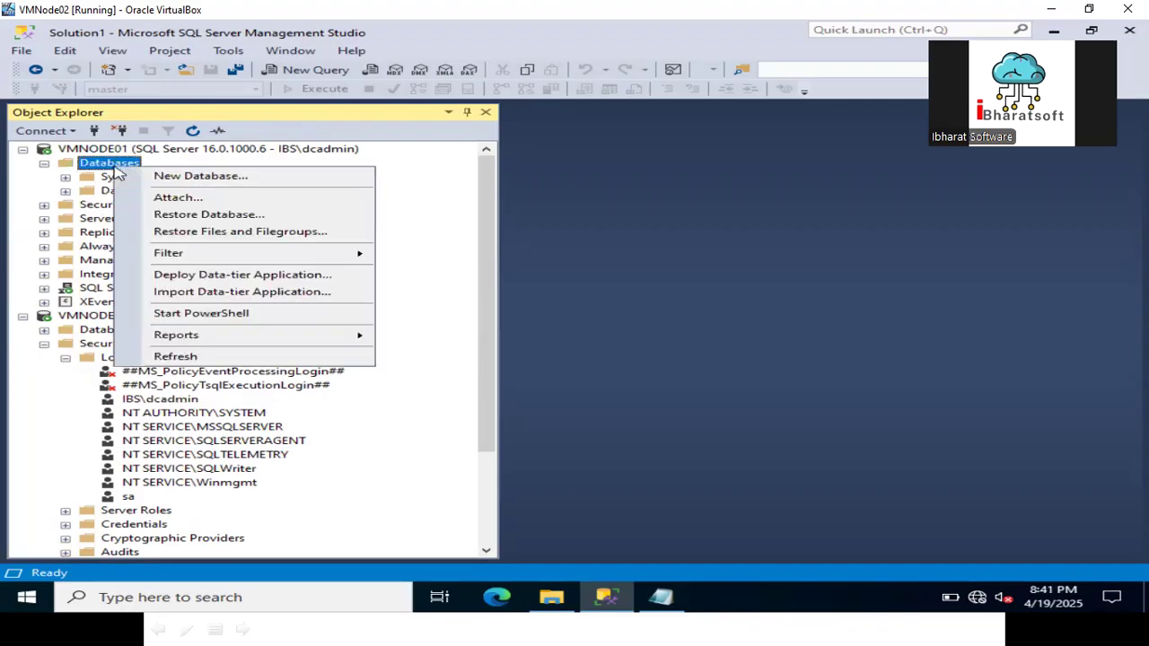
{"action": "left_click", "coordinate": [182, 177]}
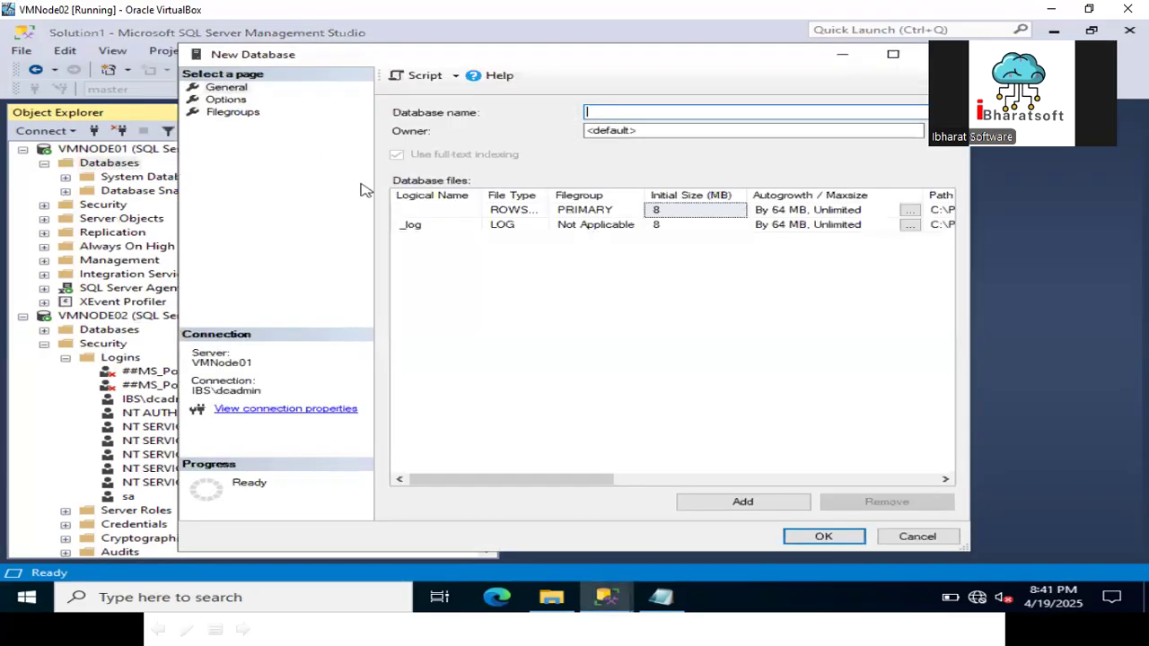
{"action": "type", "text": "AG"}
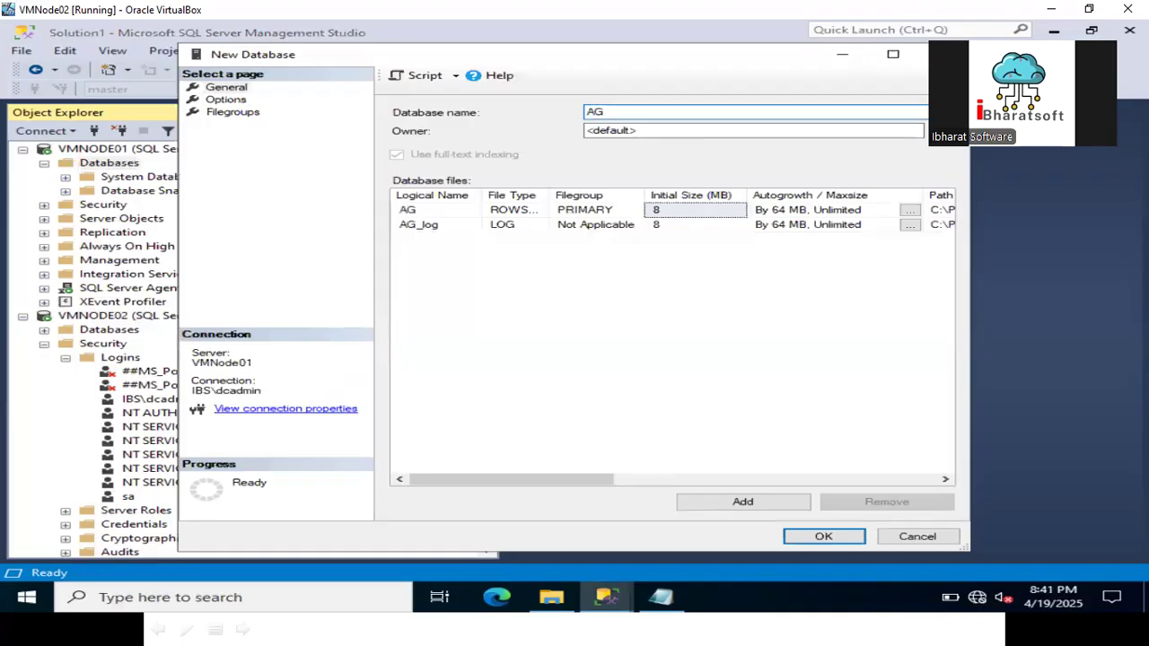
{"action": "type", "text": "DB"}
{"action": "left_click", "coordinate": [824, 536]}
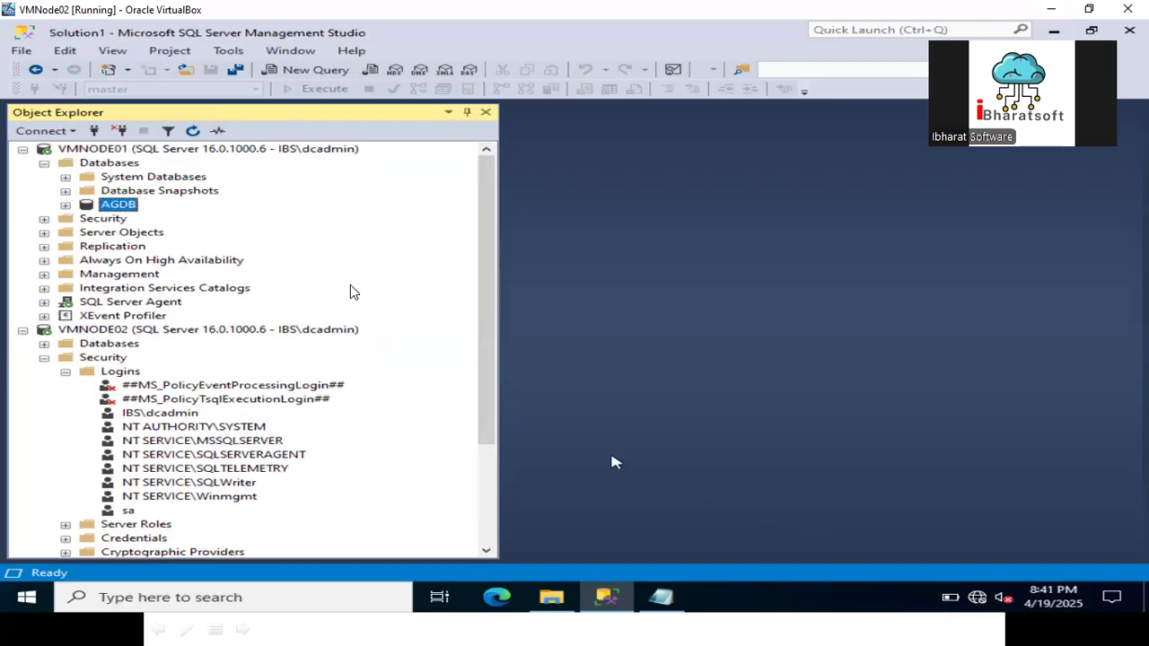
{"action": "left_click", "coordinate": [64, 206]}
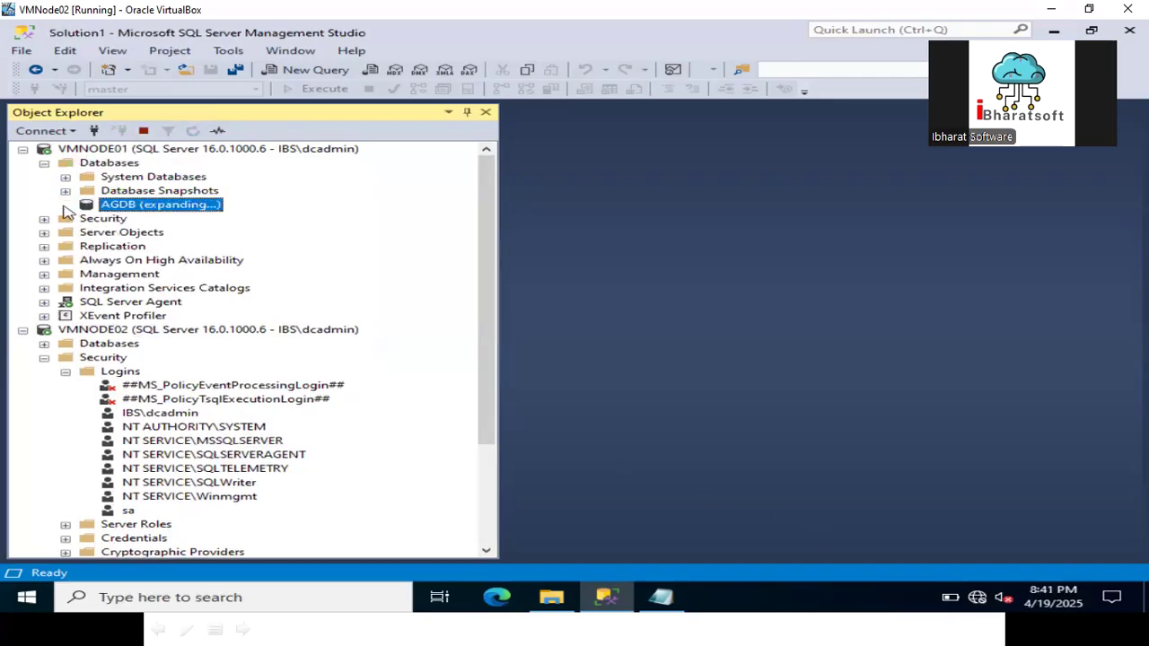
In a new query, create tblEmployee with empno int primary key, empname varchar(100) and salary bigint.
{"action": "left_click", "coordinate": [307, 75]}
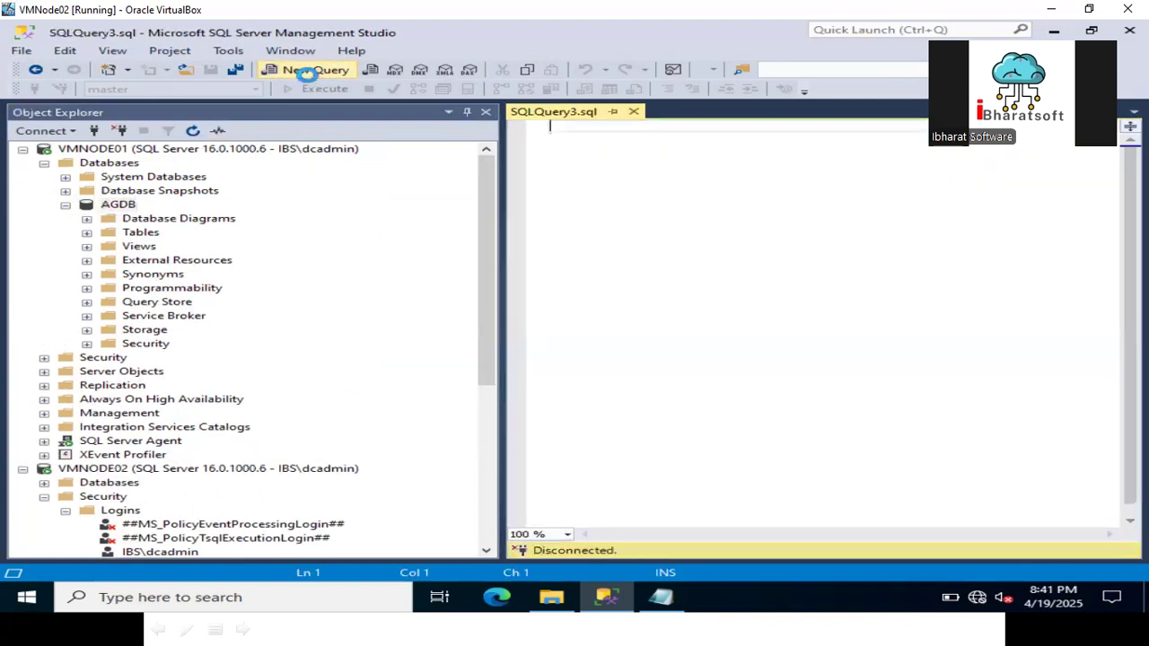
{"action": "type", "text": "crea"}
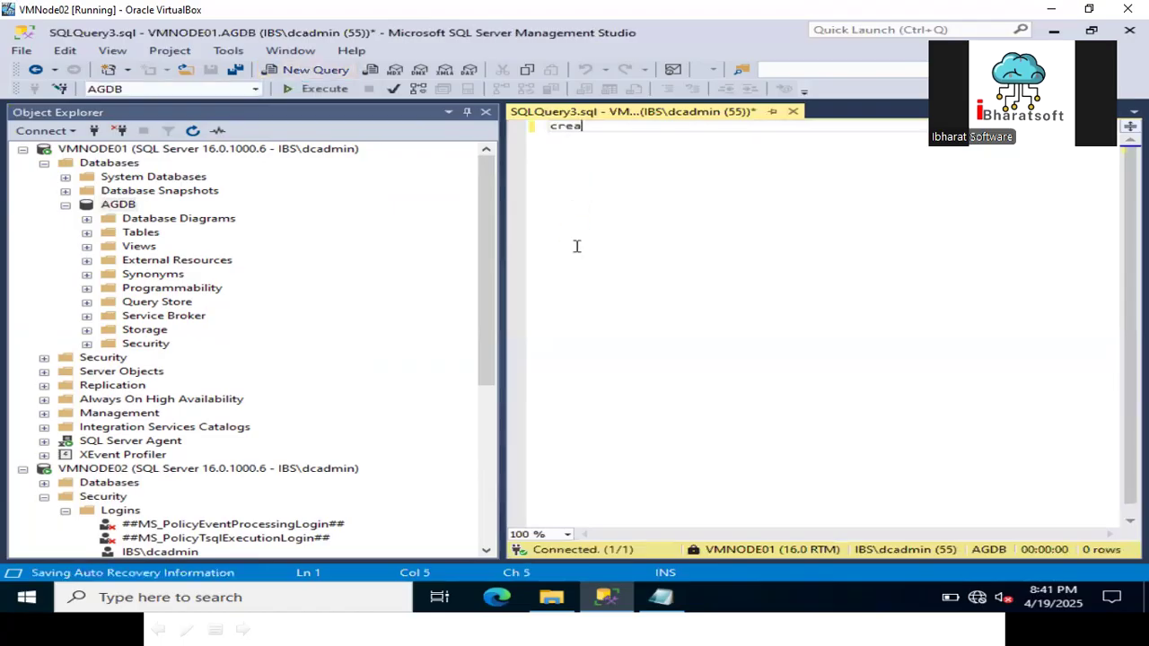
{"action": "type", "text": "te table"}
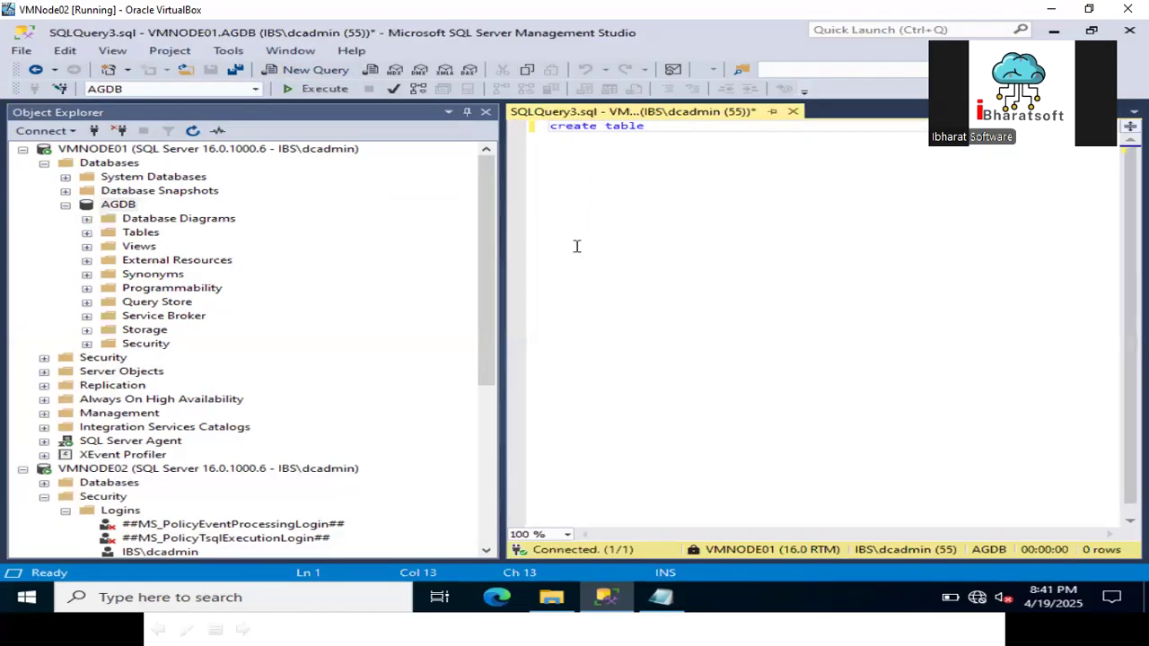
{"action": "type", "text": " tbl"}
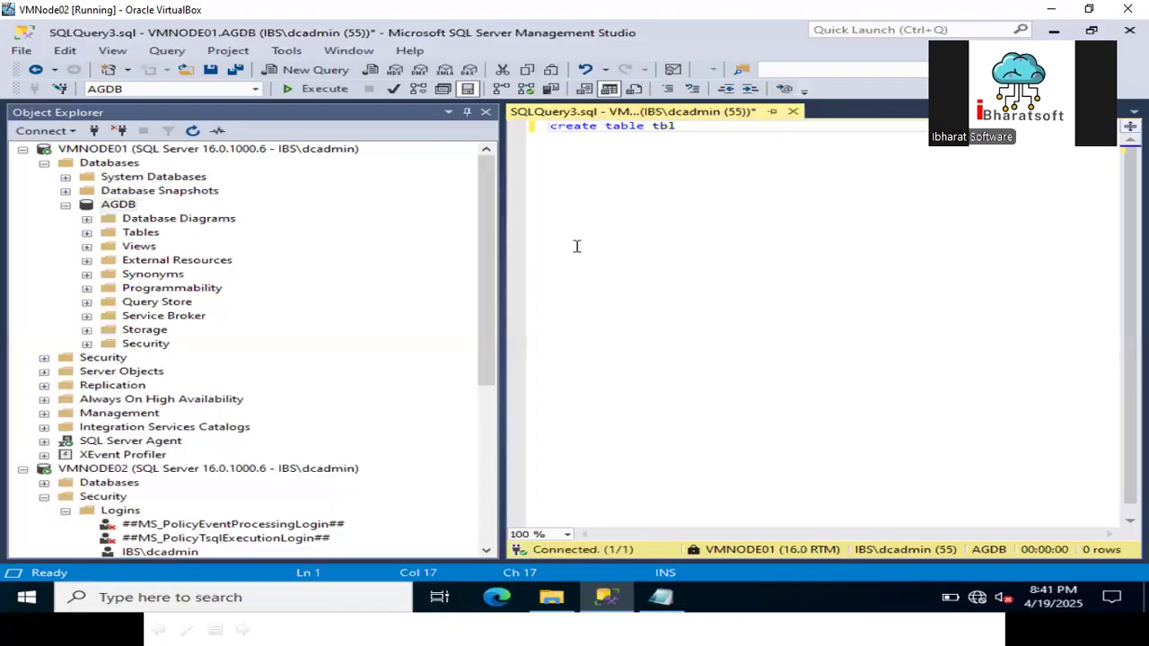
{"action": "type", "text": "Employee(empn in"}
{"action": "key", "text": "BackSpace"}
{"action": "key", "text": "BackSpace"}
{"action": "key", "text": "BackSpace"}
{"action": "key", "text": "BackSpace"}
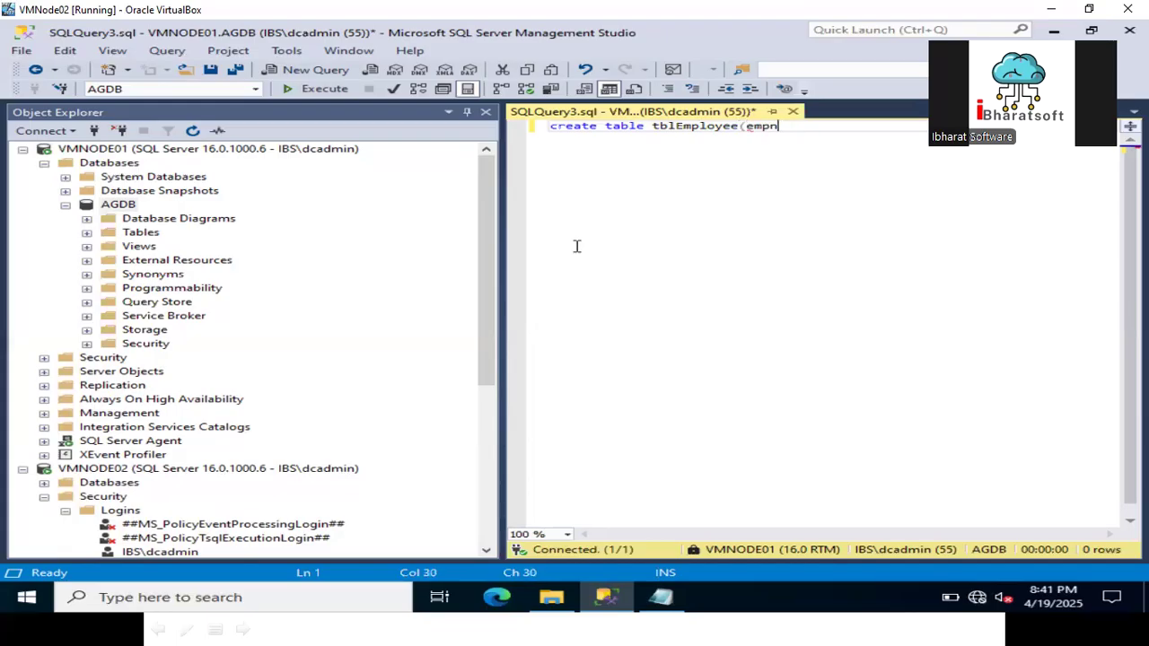
{"action": "type", "text": "no int"}
{"action": "type", "text": " p"}
{"action": "type", "text": "rimary"}
{"action": "type", "text": " key,"}
{"action": "type", "text": " empnam"}
{"action": "type", "text": "e va"}
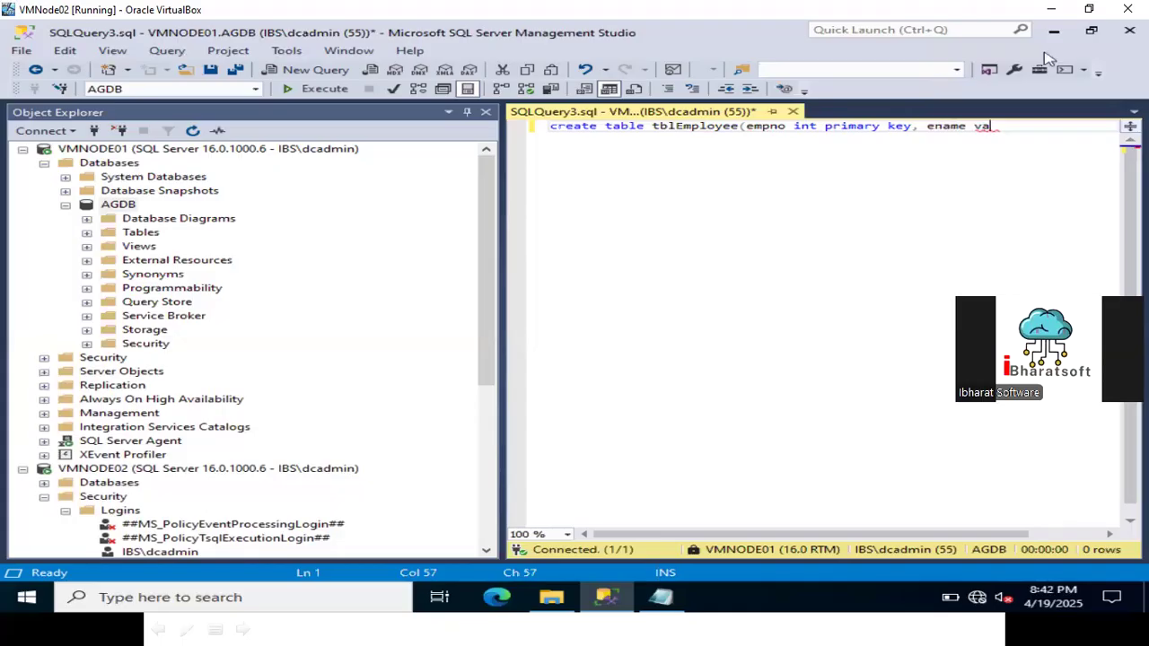
{"action": "type", "text": "rchar"}
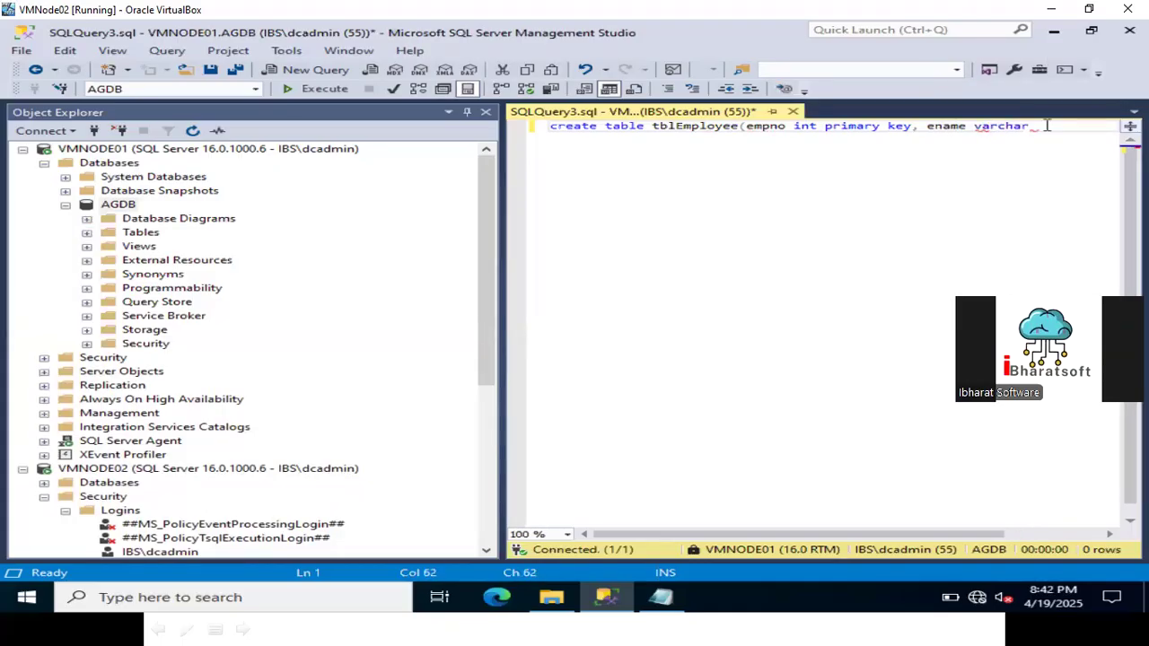
{"action": "type", "text": "(100),"}
{"action": "key", "text": "Return"}
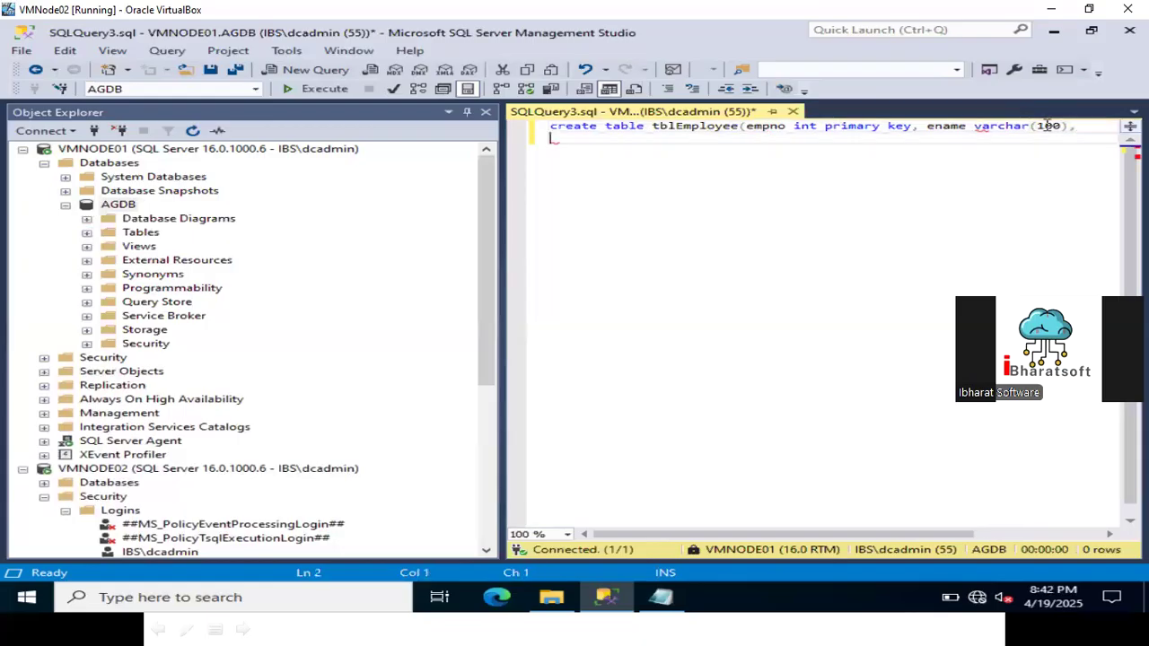
{"action": "type", "text": "salary bigint)"}
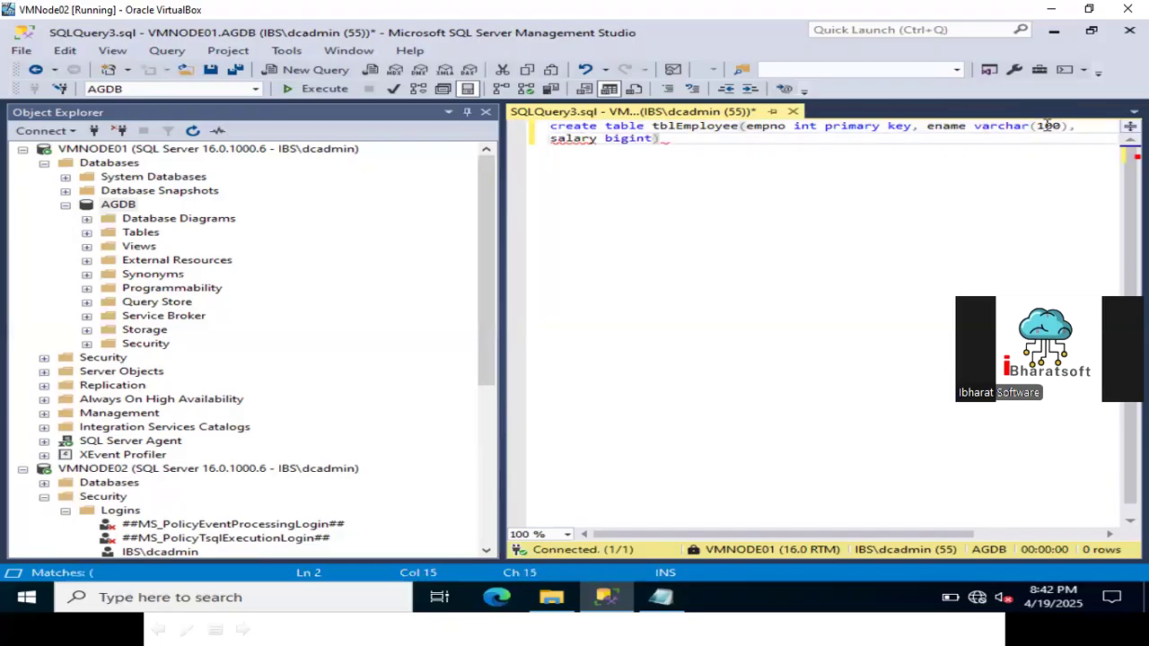
{"action": "key", "text": "Return"}
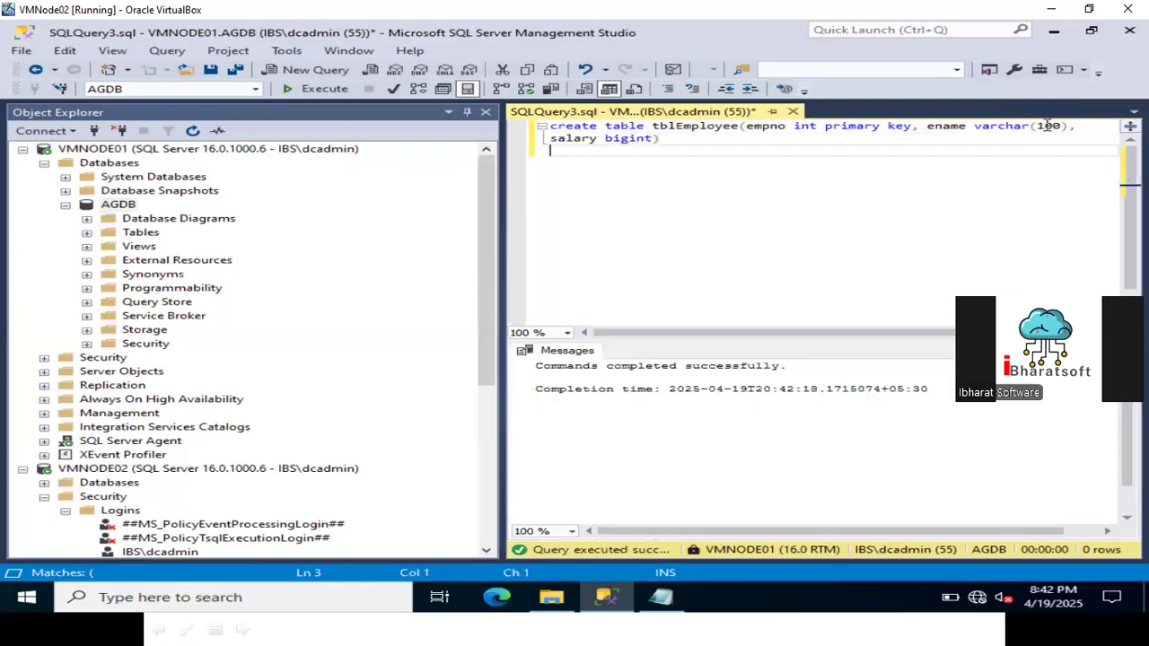
Insert and run the first tblEmployee row: id 1, an employee name, salary 80999.
{"action": "key", "text": "Return"}
{"action": "key", "text": "Return"}
{"action": "type", "text": "i"}
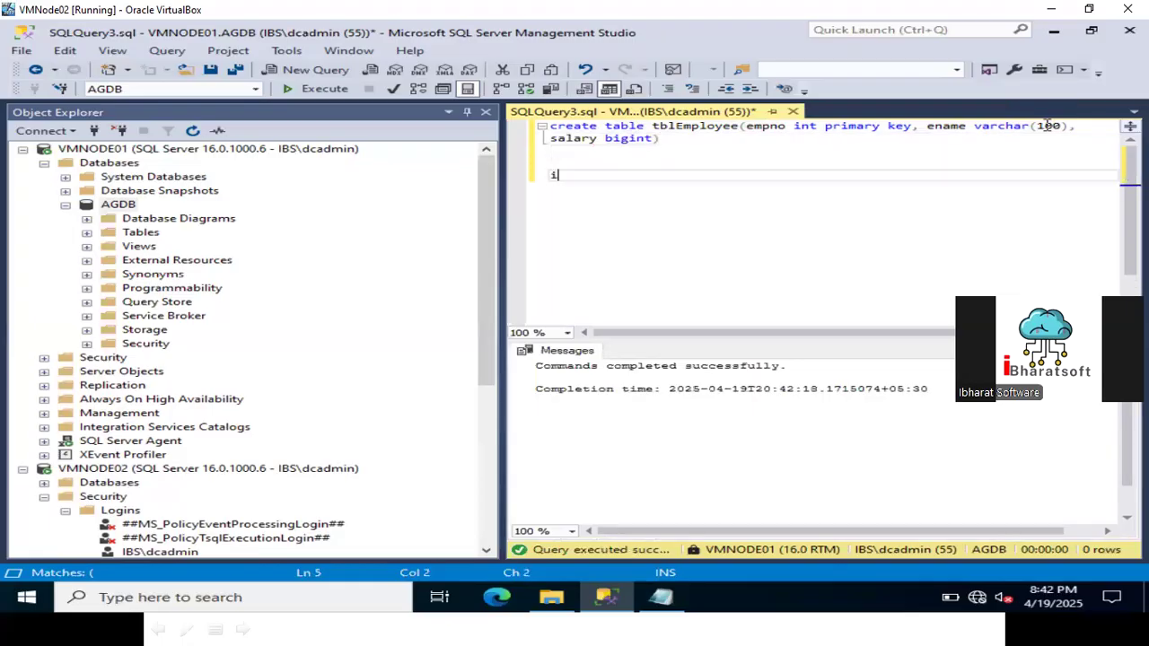
{"action": "type", "text": "nsert into tbl"}
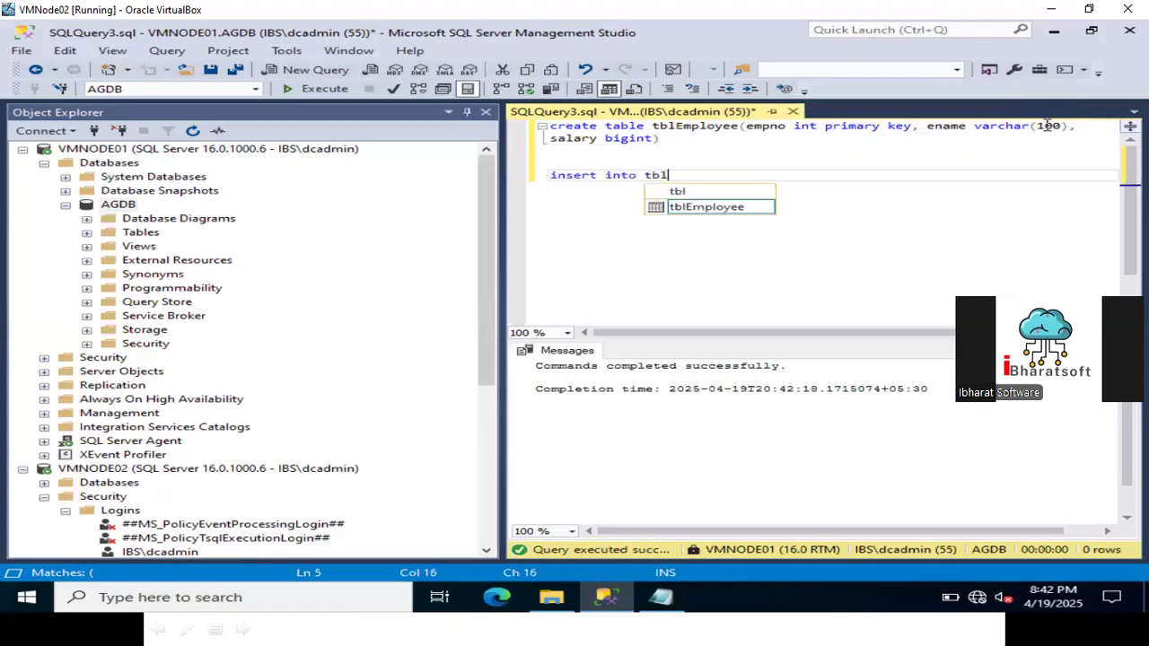
{"action": "type", "text": "Employee"}
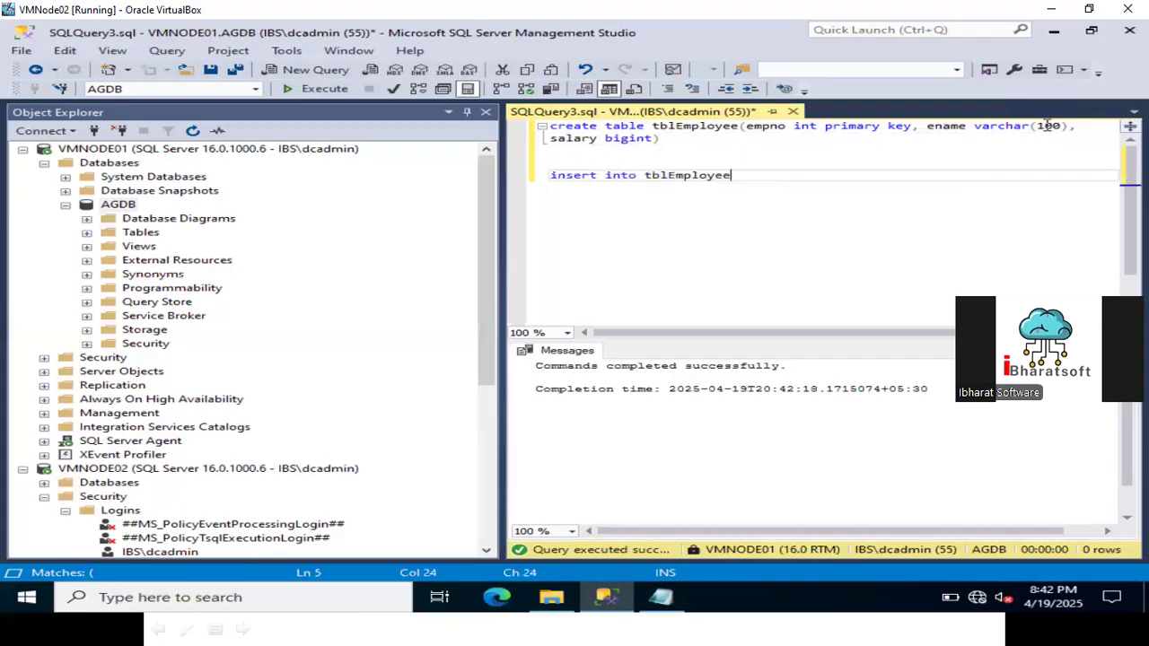
{"action": "type", "text": " values (1,'"}
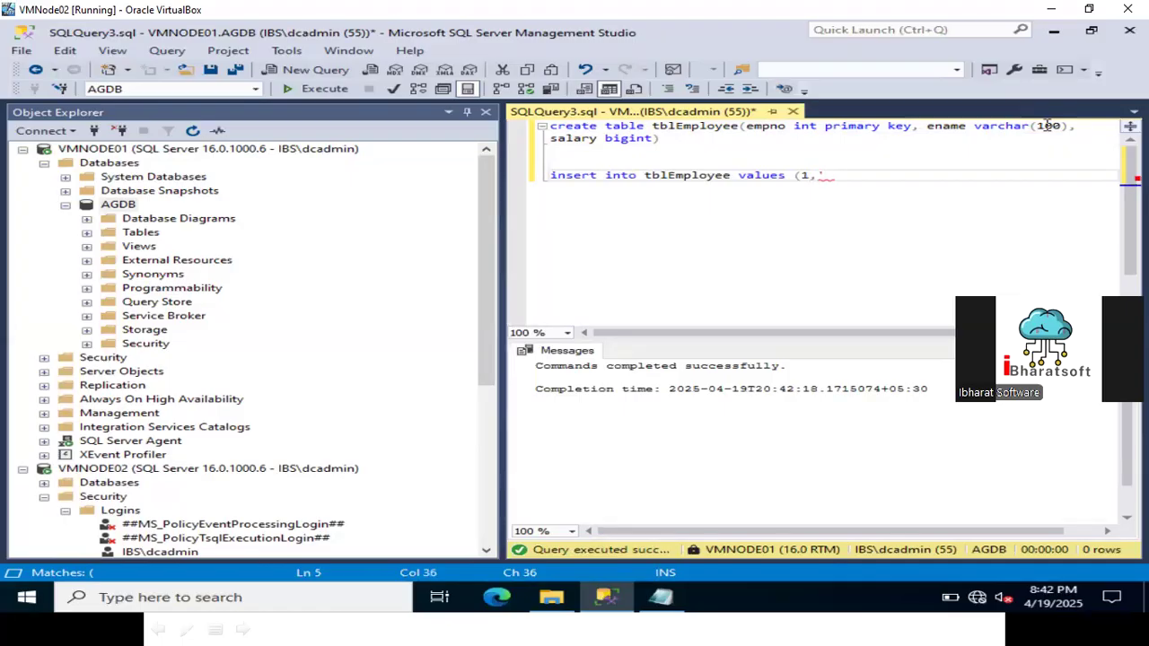
{"action": "type", "text": "Mukesh Singh"}
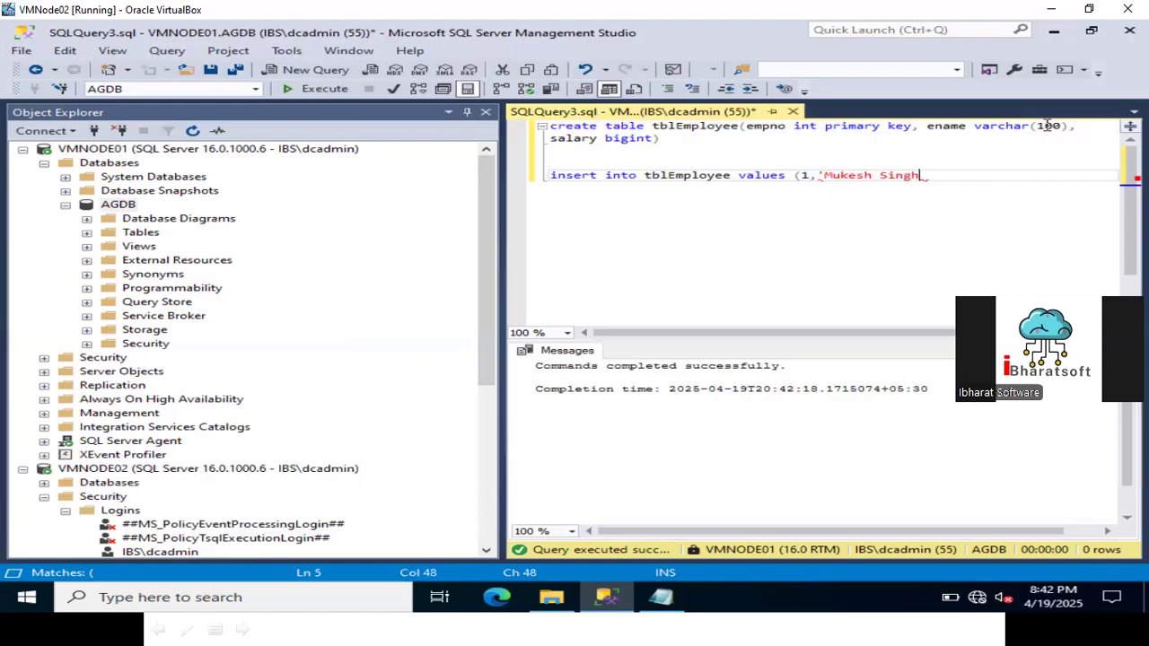
{"action": "type", "text": "',80999)"}
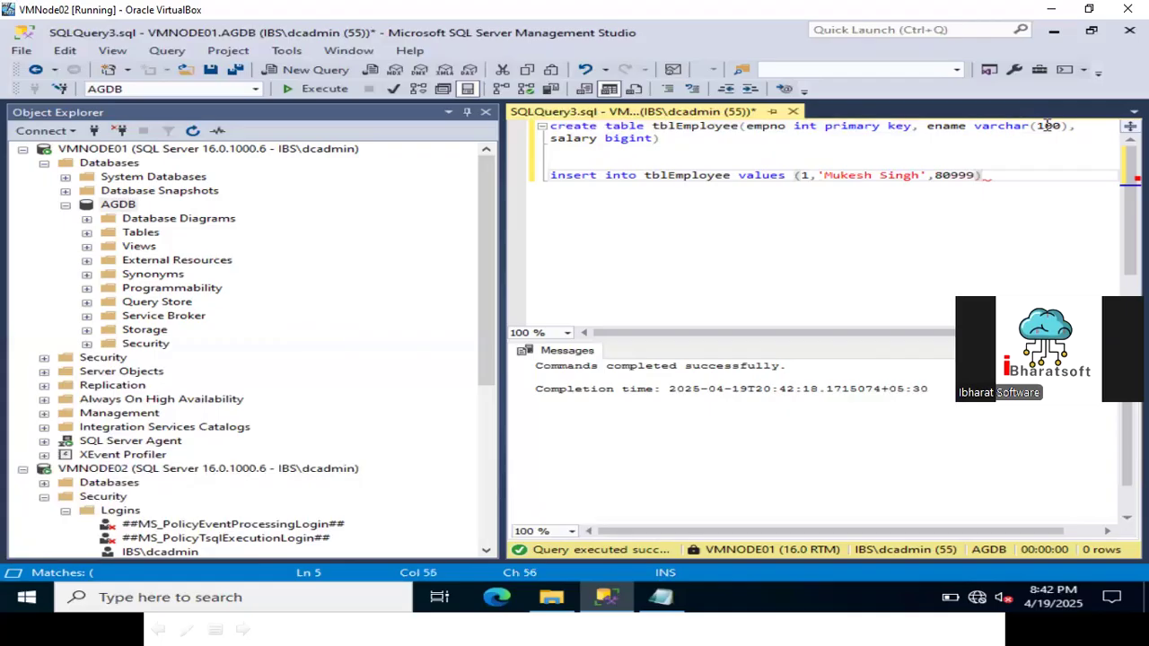
{"action": "key", "text": "shift+Home"}
{"action": "key", "text": "F5"}
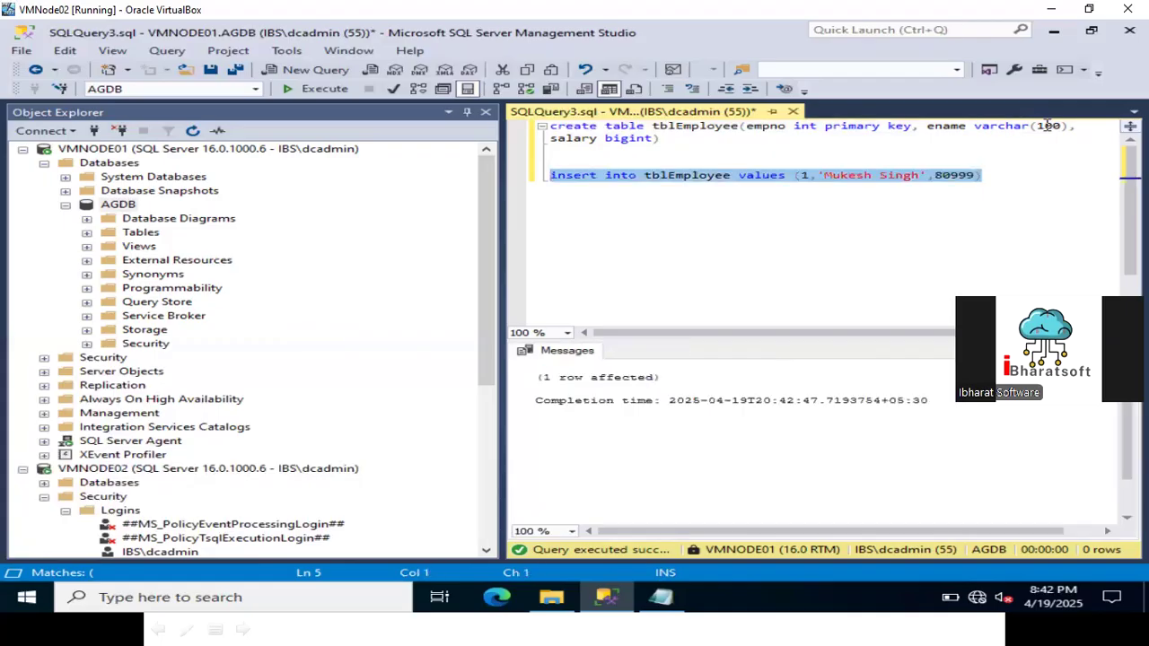
Paste a copy of the INSERT statement below the first one and change its id to 2.
{"action": "key", "text": "ctrl+c"}
{"action": "key", "text": "End"}
{"action": "key", "text": "Return"}
{"action": "key", "text": "ctrl+v"}
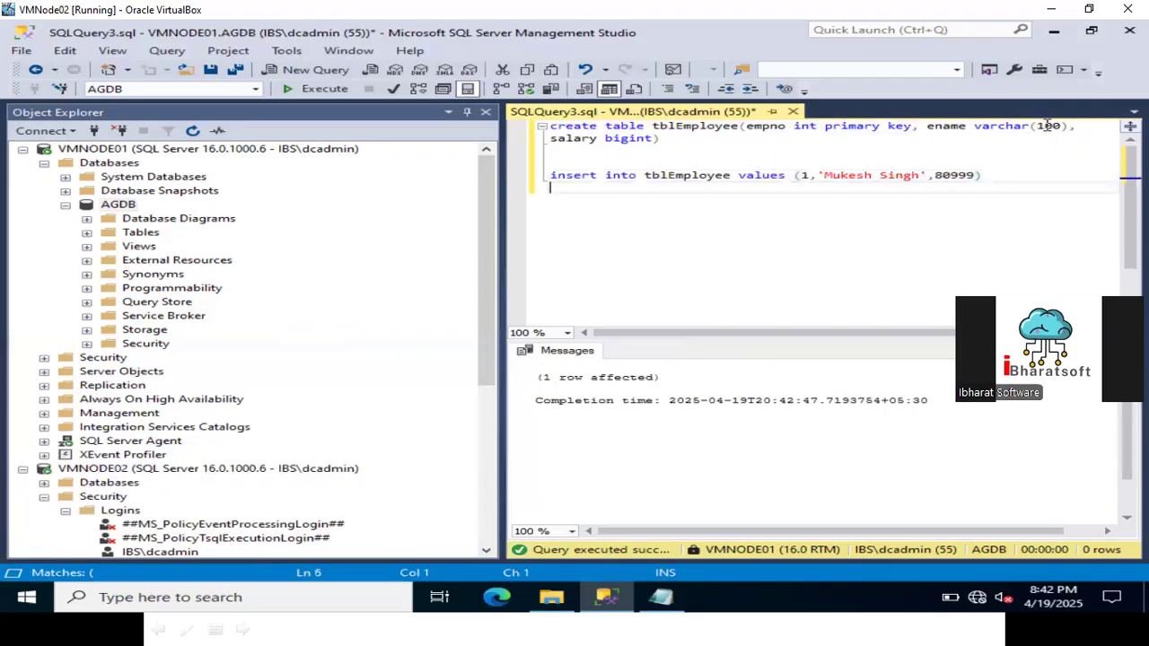
{"action": "key", "text": "Left"}
{"action": "key", "text": "Left"}
{"action": "key", "text": "Left"}
{"action": "key", "text": "Left"}
{"action": "key", "text": "Left"}
{"action": "key", "text": "Left"}
{"action": "key", "text": "Left"}
{"action": "key", "text": "Left"}
{"action": "key", "text": "Left"}
{"action": "key", "text": "Left"}
{"action": "key", "text": "Left"}
{"action": "key", "text": "Left"}
{"action": "key", "text": "Left"}
{"action": "key", "text": "Left"}
{"action": "key", "text": "Left"}
{"action": "key", "text": "Left"}
{"action": "key", "text": "Left"}
{"action": "key", "text": "Left"}
{"action": "key", "text": "Left"}
{"action": "key", "text": "Left"}
{"action": "key", "text": "Right"}
{"action": "key", "text": "Right"}
{"action": "key", "text": "Delete"}
{"action": "type", "text": "2"}
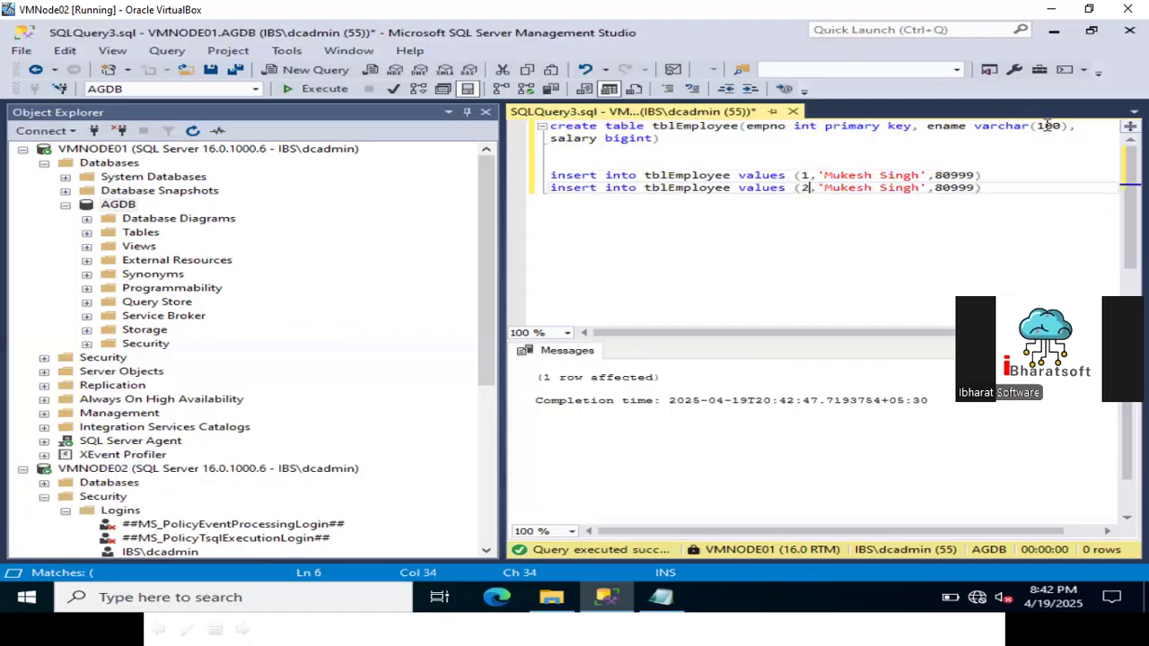
Give the copied row a different employee name and salary 90999, then run it.
{"action": "key", "text": "Right"}
{"action": "key", "text": "Right"}
{"action": "key", "text": "shift+Right"}
{"action": "key", "text": "shift+Right"}
{"action": "key", "text": "shift+Right"}
{"action": "key", "text": "shift+Right"}
{"action": "key", "text": "shift+Right"}
{"action": "key", "text": "shift+Right"}
{"action": "key", "text": "shift+Right"}
{"action": "key", "text": "shift+Right"}
{"action": "key", "text": "shift+Right"}
{"action": "key", "text": "shift+Right"}
{"action": "key", "text": "shift+Right"}
{"action": "key", "text": "shift+Right"}
{"action": "type", "text": "Prakash"}
{"action": "key", "text": "Right"}
{"action": "key", "text": "Right"}
{"action": "key", "text": "Delete"}
{"action": "type", "text": "9"}
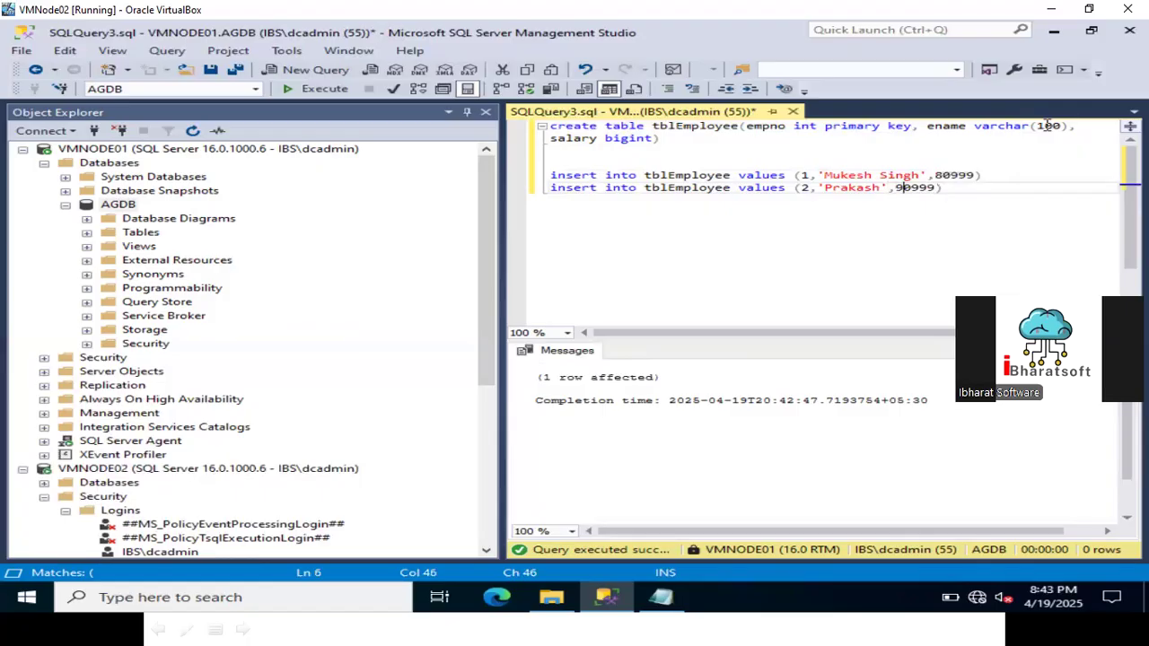
{"action": "key", "text": "Home"}
{"action": "key", "text": "shift+End"}
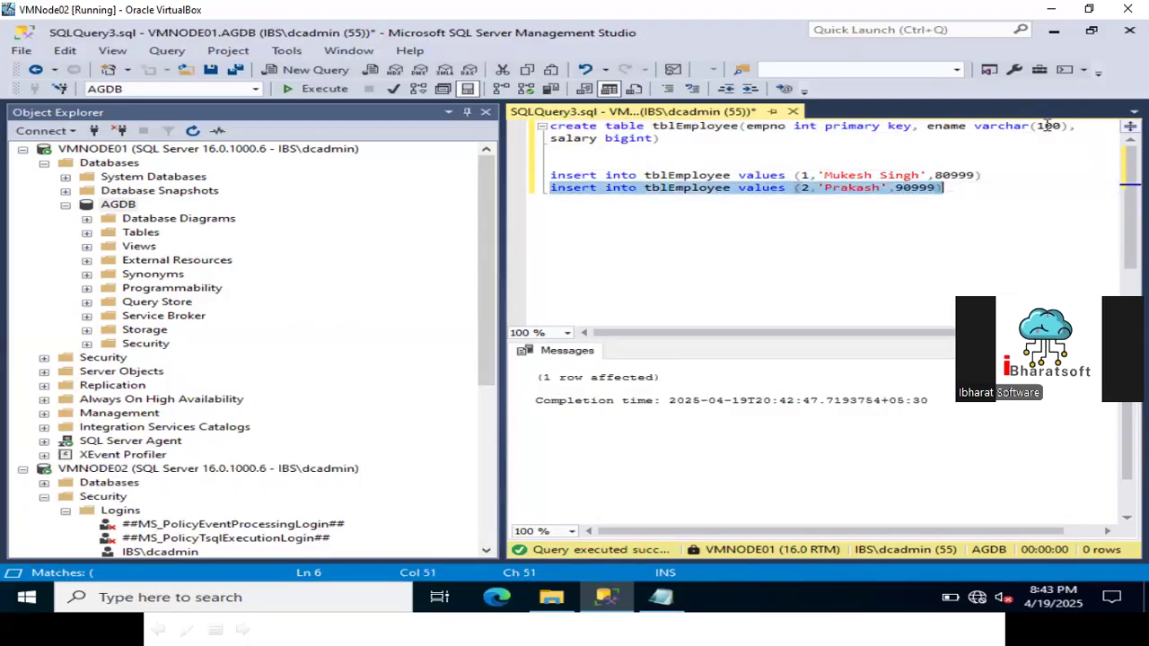
{"action": "key", "text": "F5"}
Collapse the AGDB node and dismiss its context menu without choosing an action.
{"action": "left_click", "coordinate": [65, 205]}
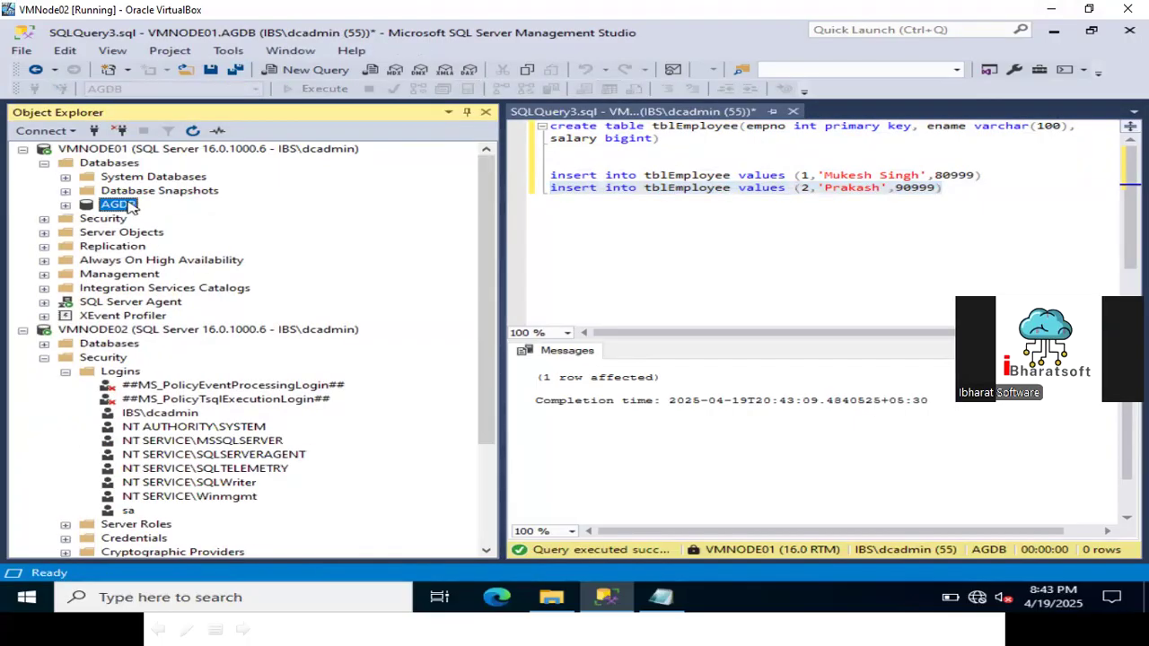
{"action": "right_click", "coordinate": [129, 204]}
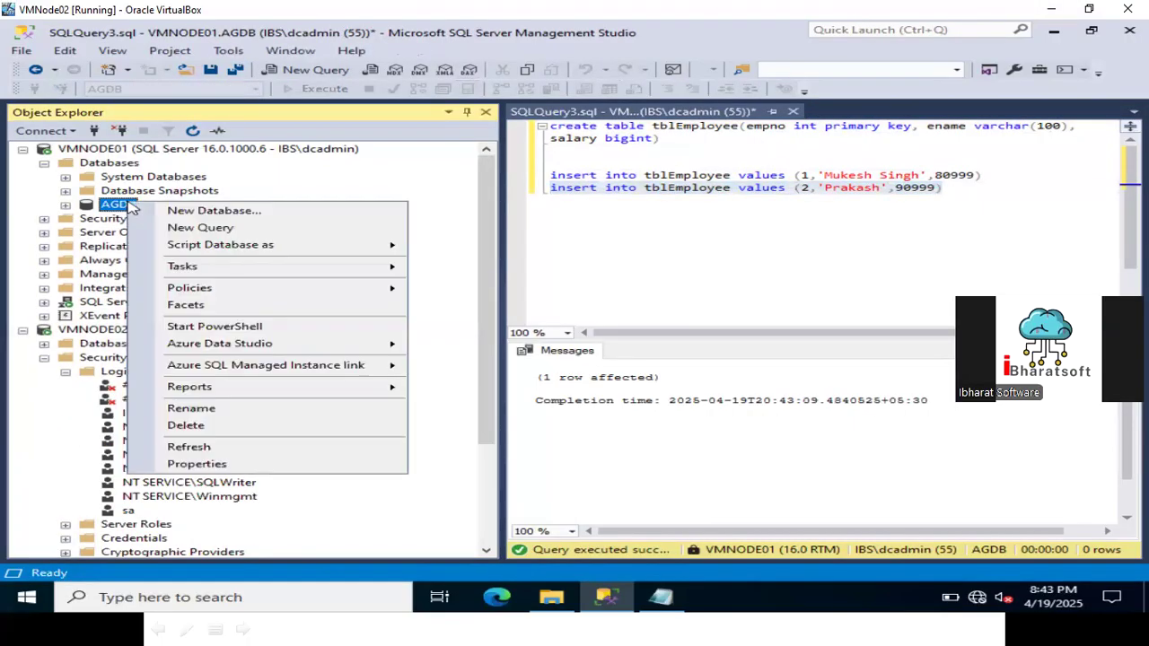
{"action": "mouse_move", "coordinate": [177, 267]}
{"action": "left_click", "coordinate": [537, 402]}
In File Explorer, make a new folder named Backup on Local Disk (C:), then Alt+Tab back to SSMS.
{"action": "left_click", "coordinate": [551, 596]}
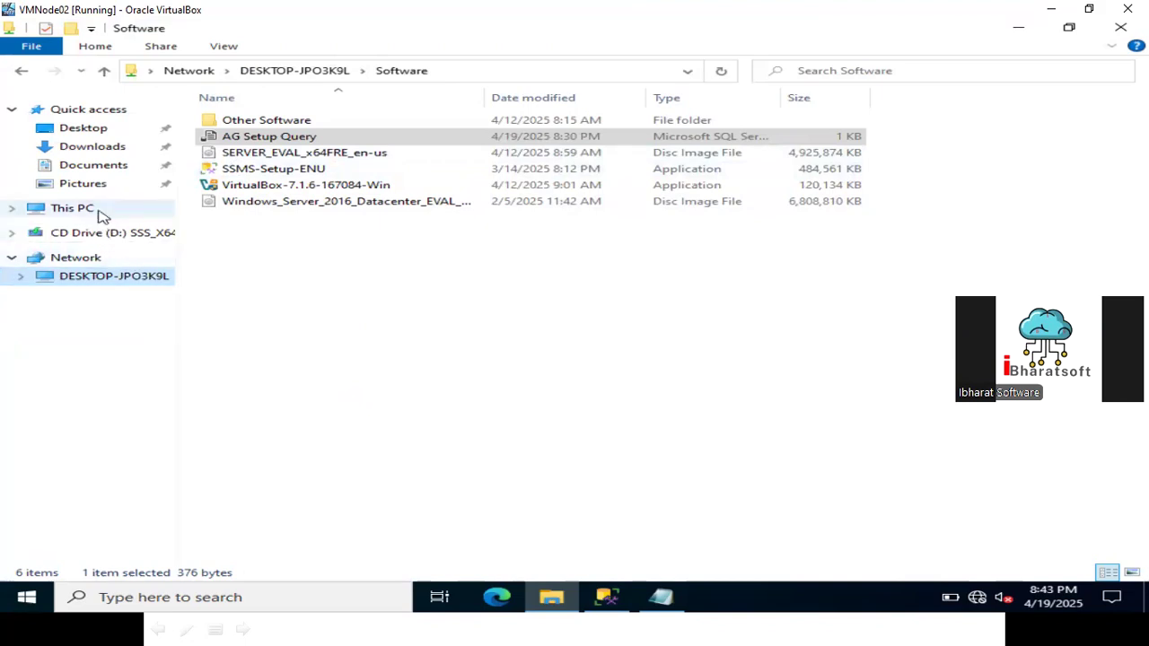
{"action": "left_click", "coordinate": [76, 208]}
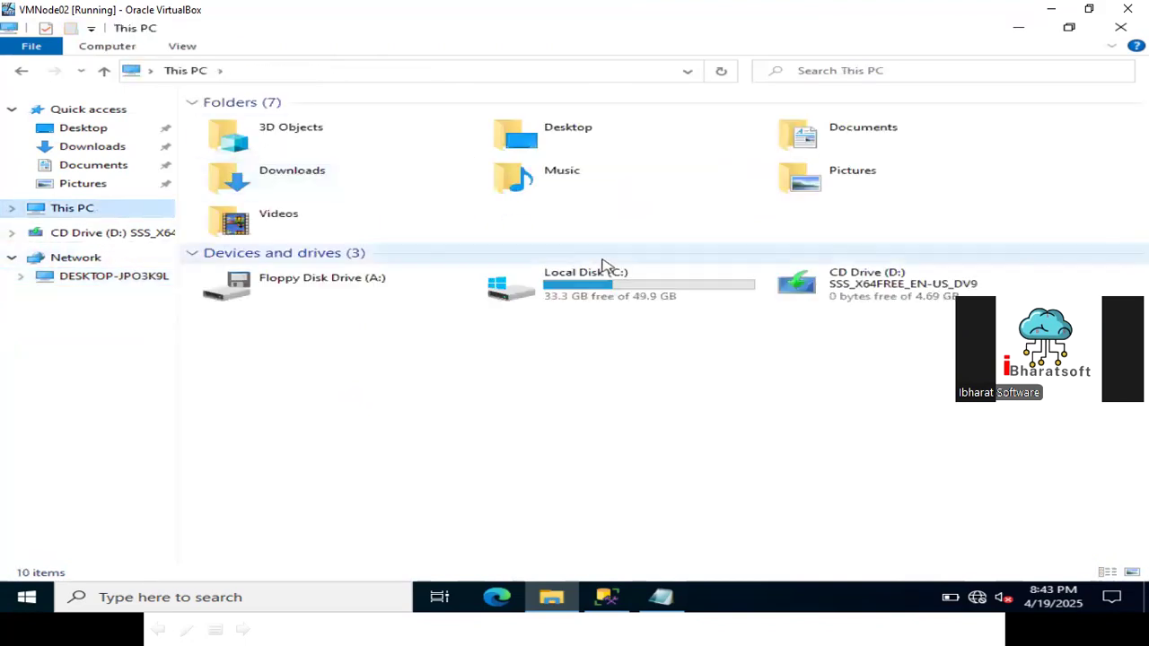
{"action": "double_click", "coordinate": [607, 277]}
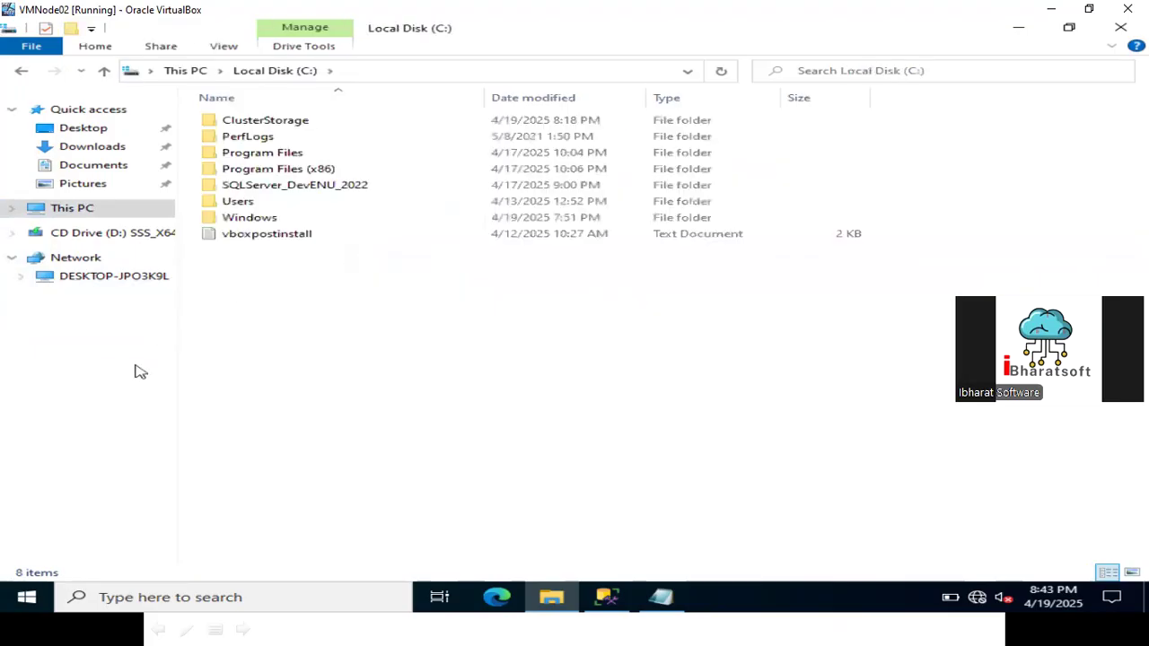
{"action": "right_click", "coordinate": [263, 352]}
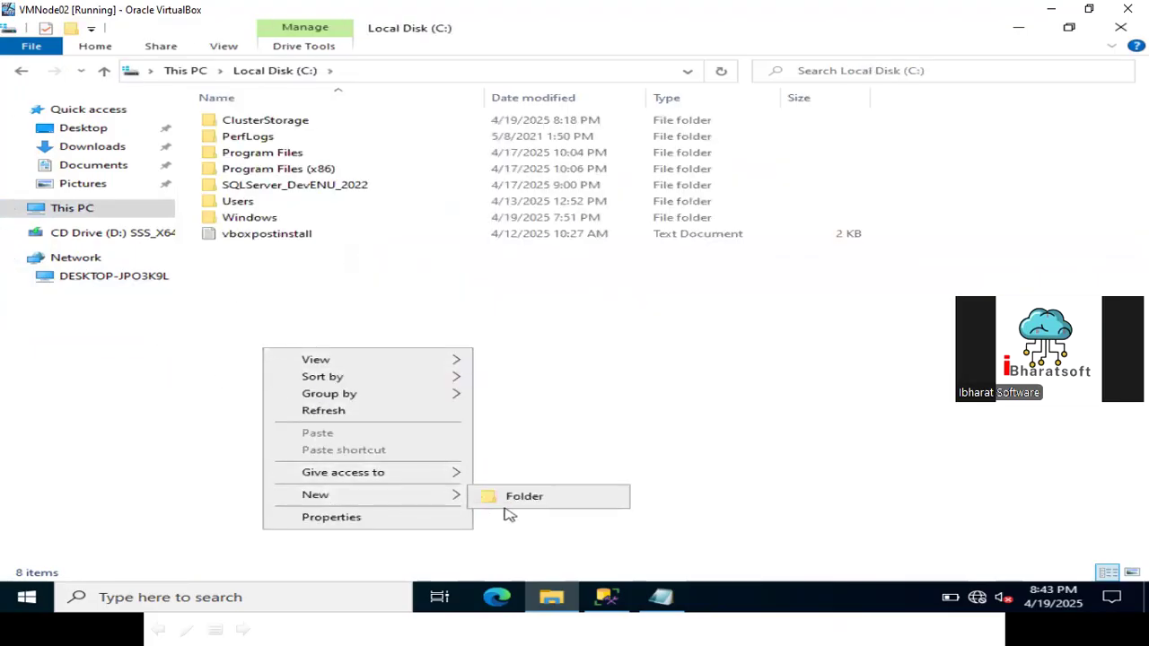
{"action": "mouse_move", "coordinate": [458, 501]}
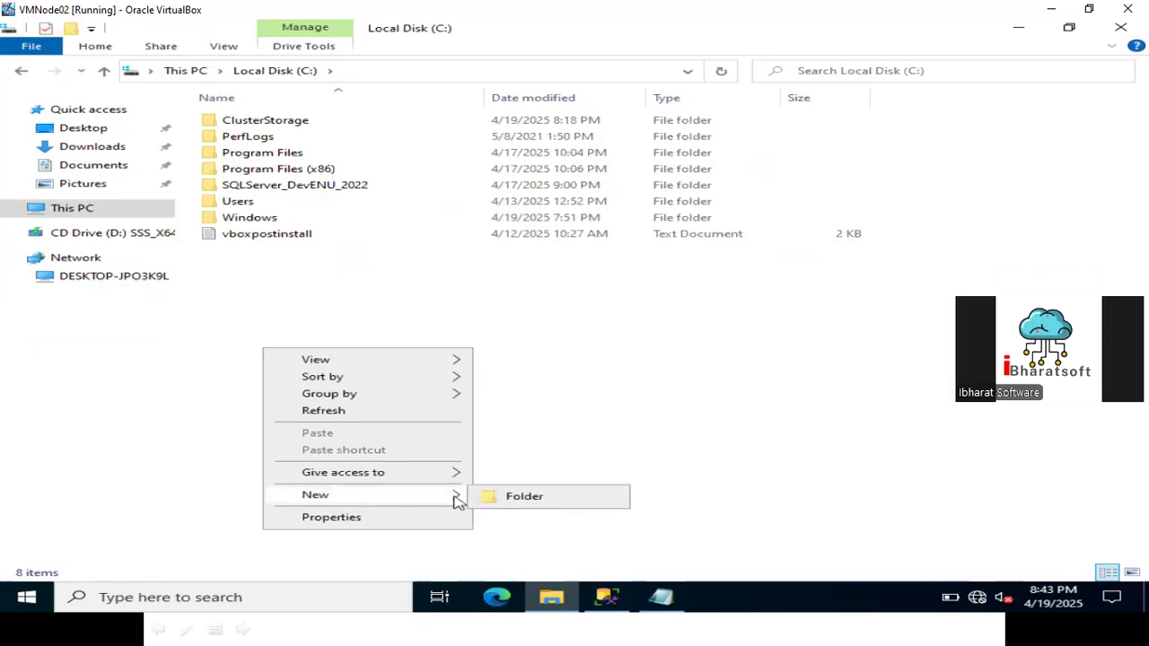
{"action": "left_click", "coordinate": [521, 496]}
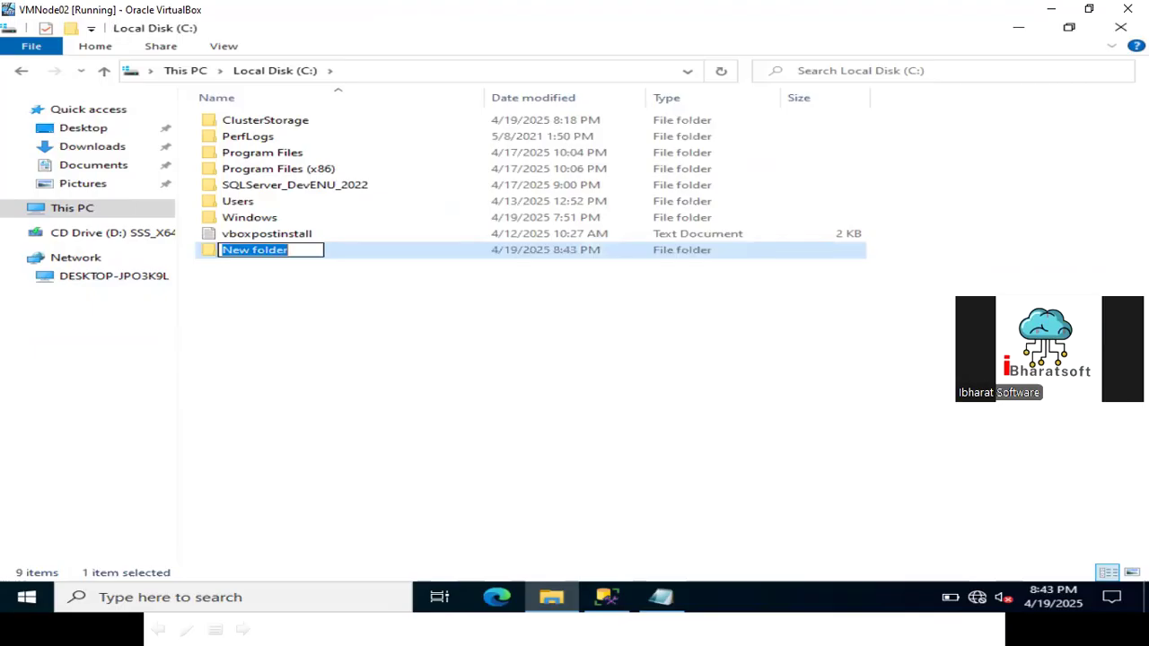
{"action": "type", "text": "Backup"}
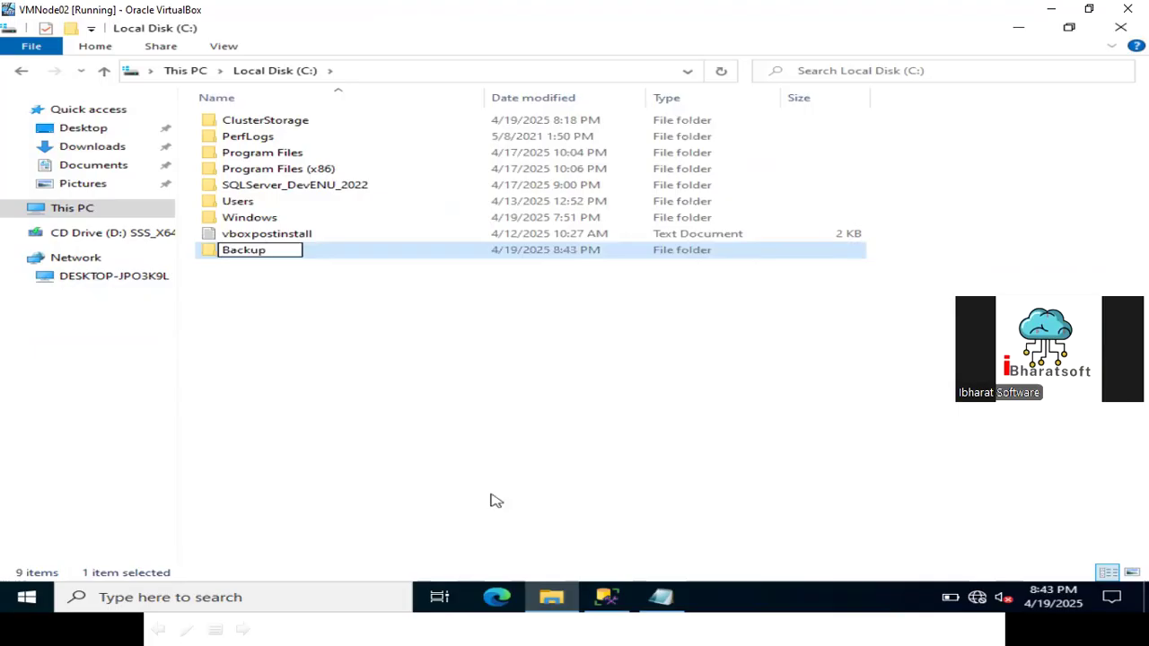
{"action": "key", "text": "Return"}
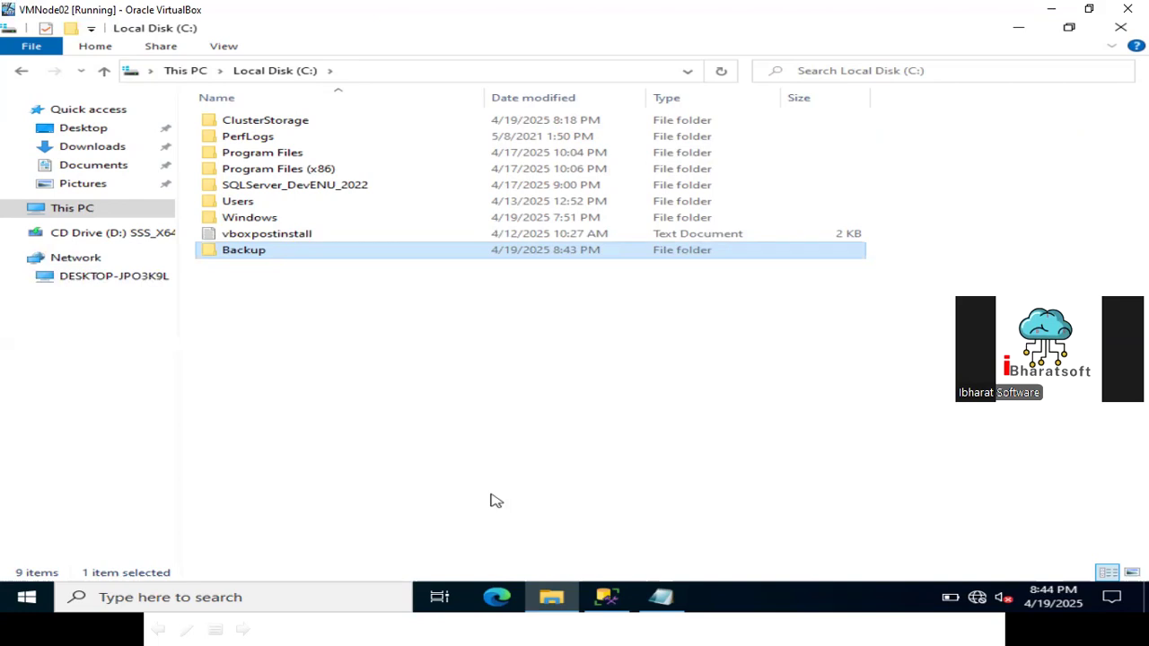
{"action": "key", "text": "alt+Tab"}
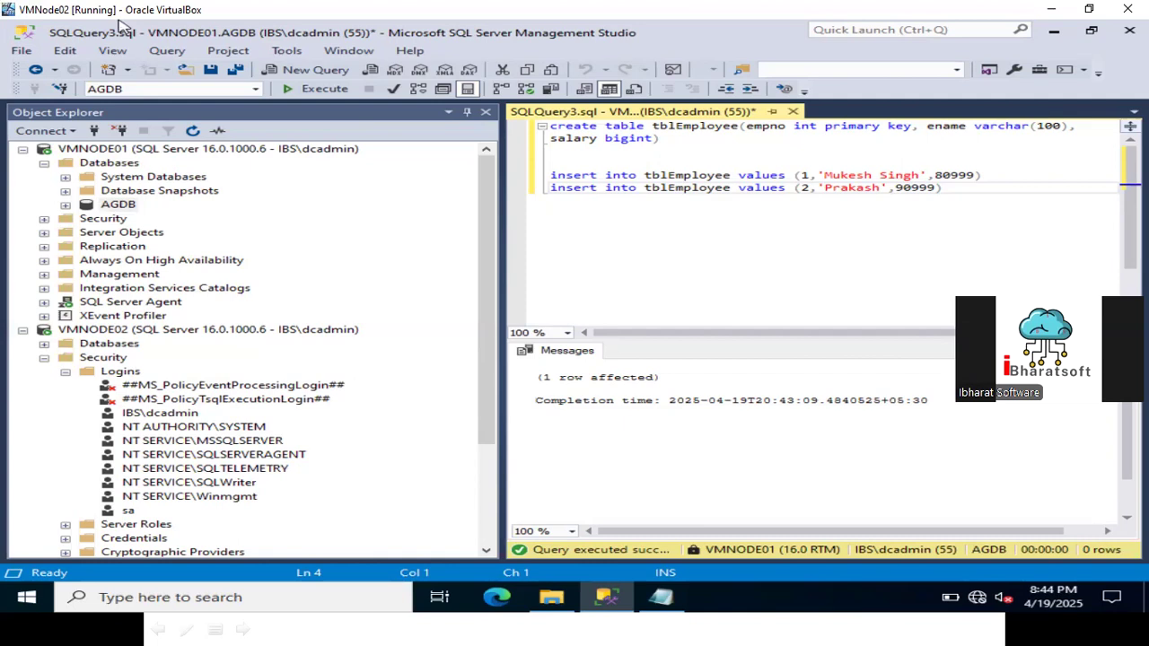
{"action": "left_click", "coordinate": [122, 149]}
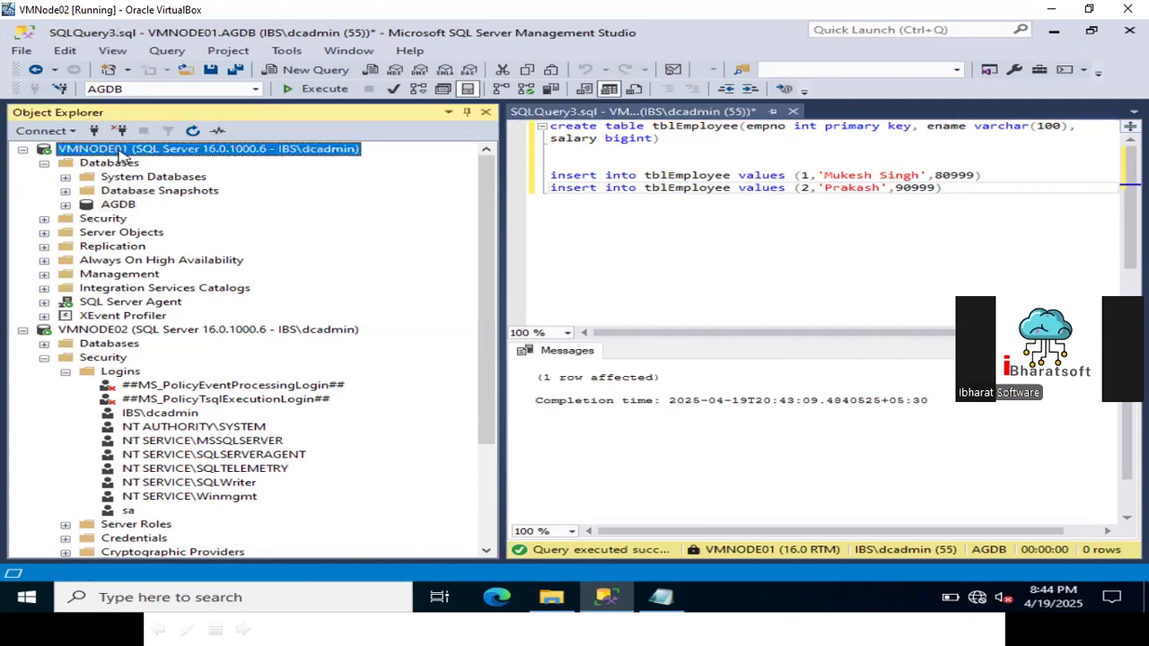
{"action": "left_click", "coordinate": [563, 608]}
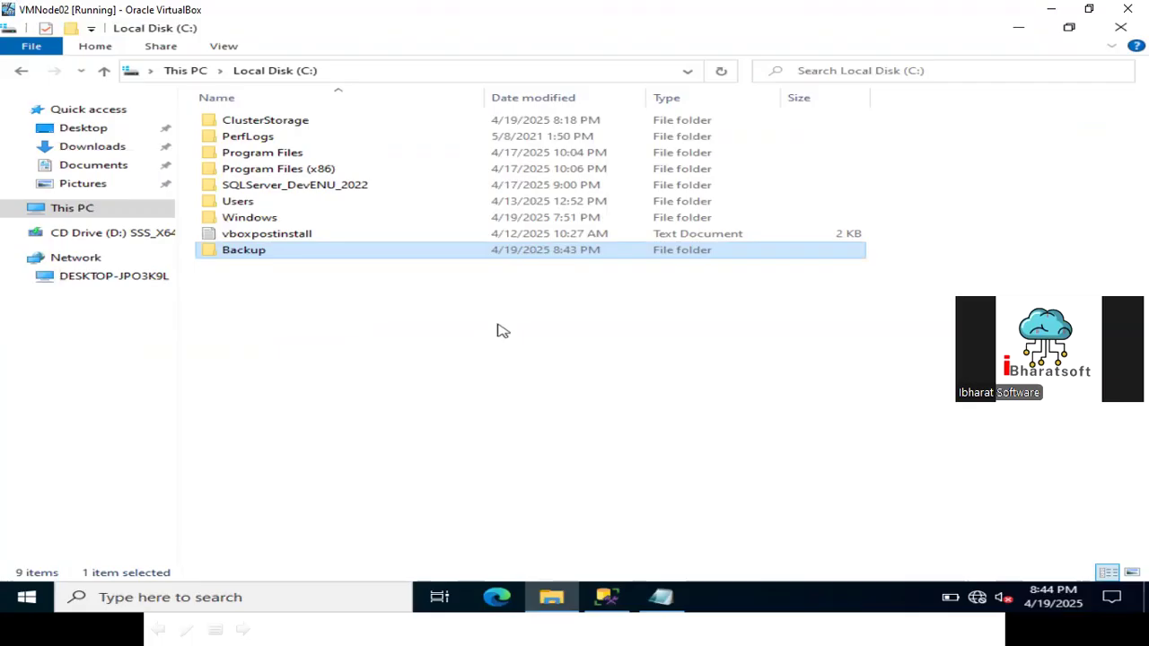
{"action": "key", "text": "alt+Tab"}
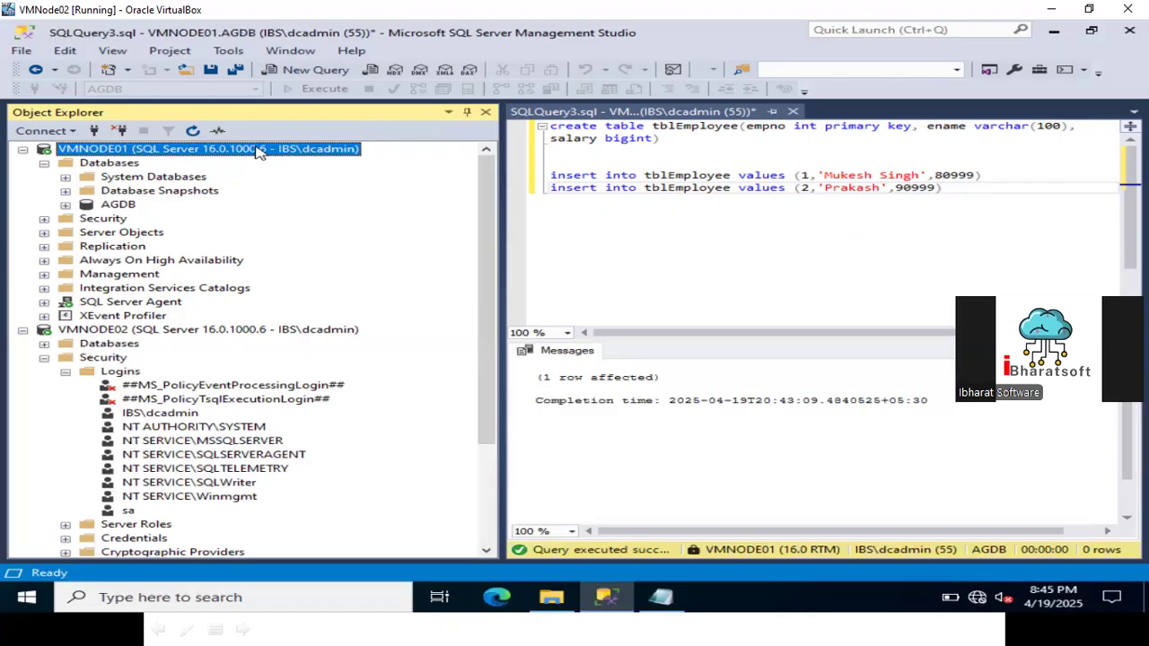
Start a Back Up Database task for AGDB from its Tasks menu.
{"action": "left_click", "coordinate": [130, 206]}
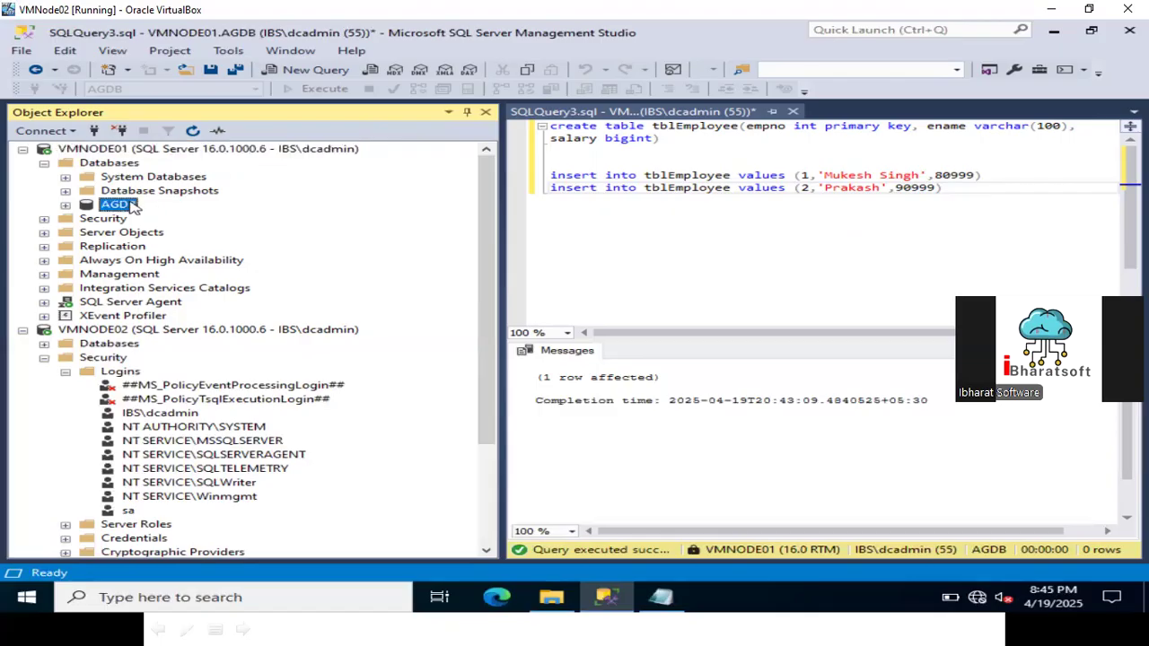
{"action": "right_click", "coordinate": [132, 206]}
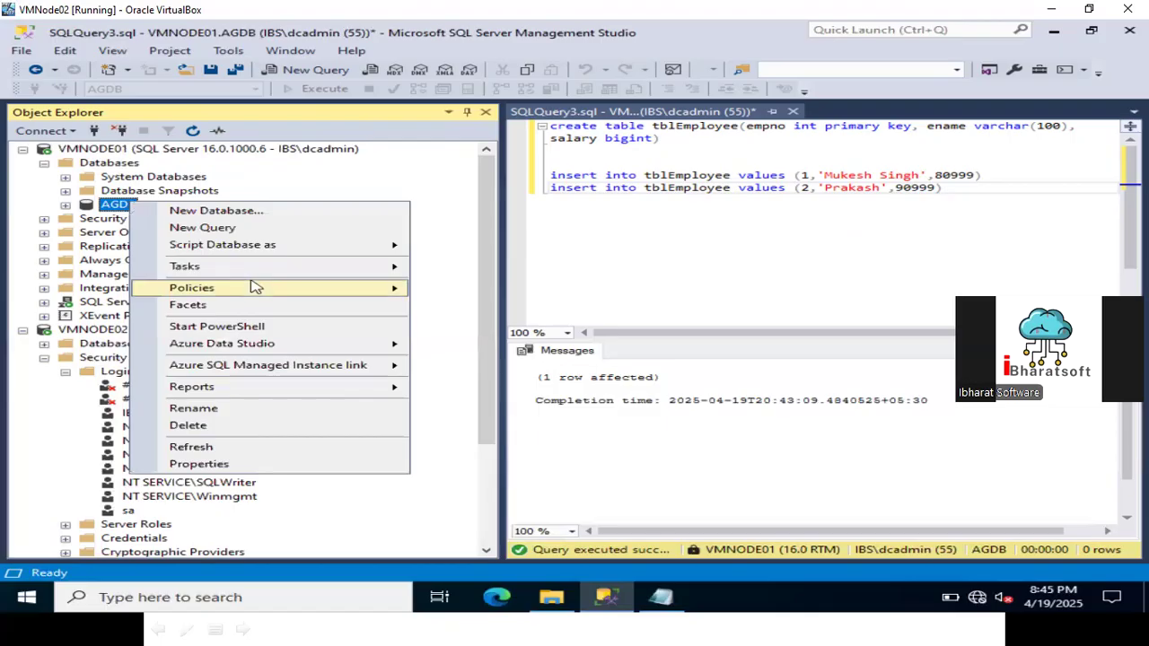
{"action": "mouse_move", "coordinate": [256, 279]}
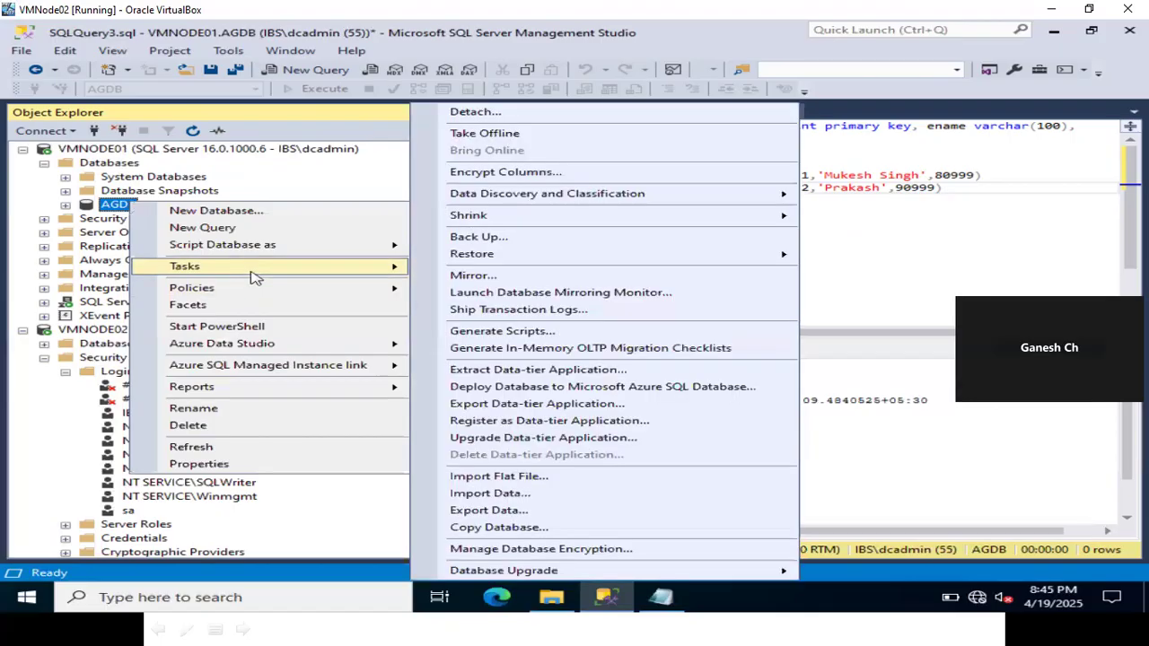
{"action": "left_click", "coordinate": [516, 238]}
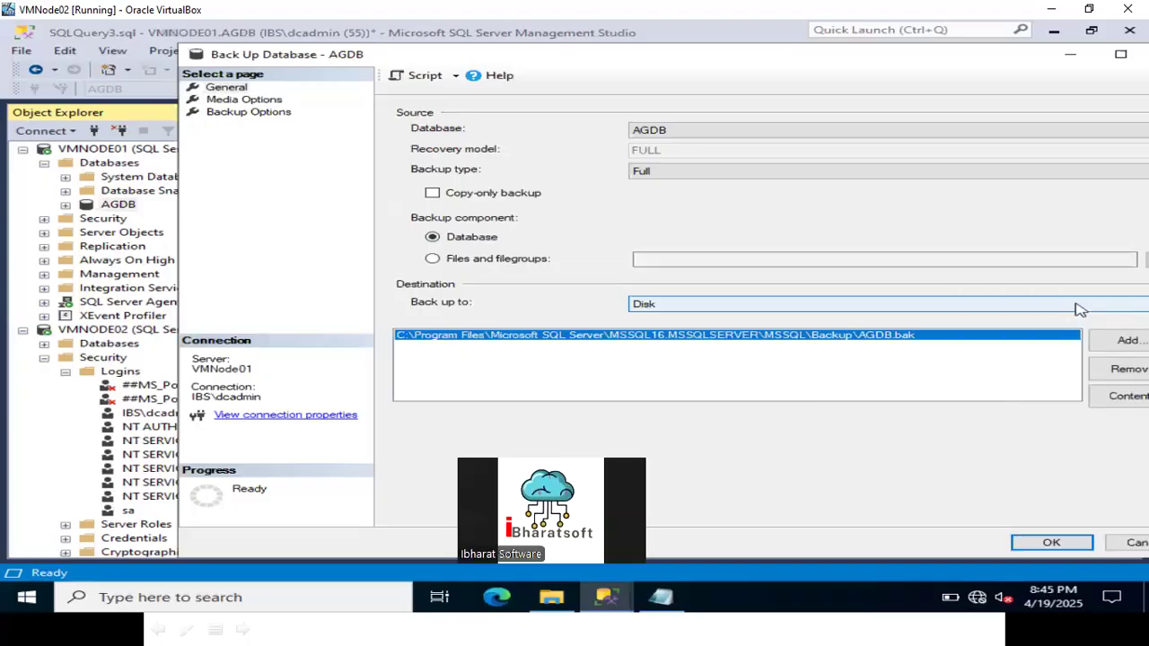
Remove the default backup destination, add a new one, and browse the C: folder tree.
{"action": "left_click", "coordinate": [1128, 370]}
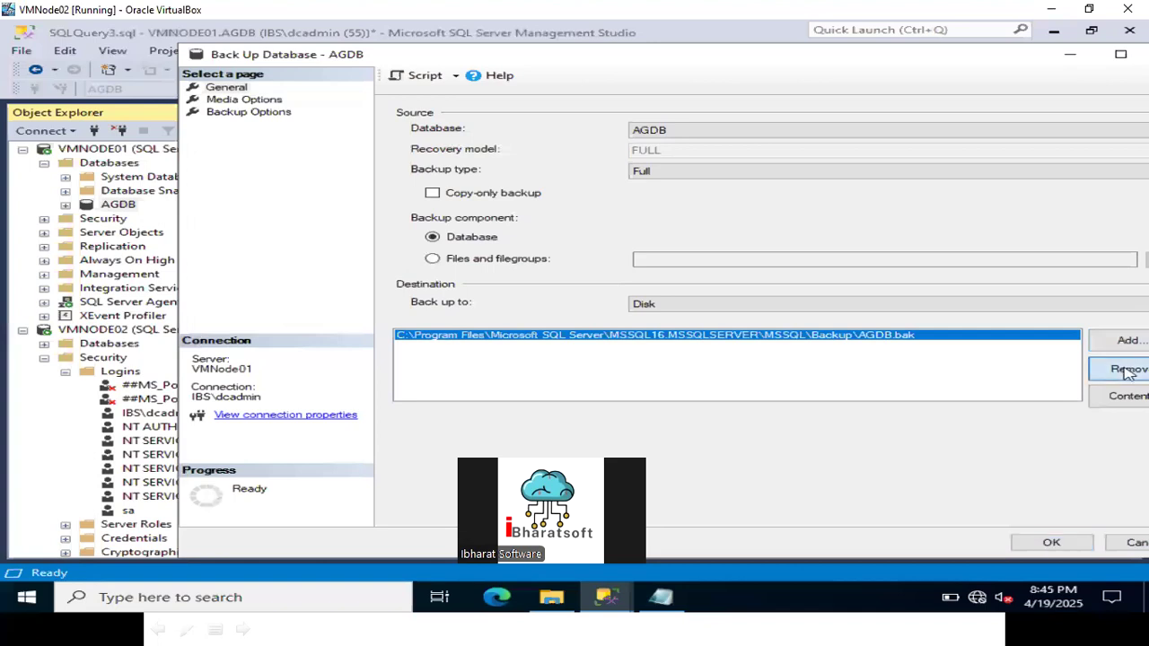
{"action": "left_click", "coordinate": [1133, 340]}
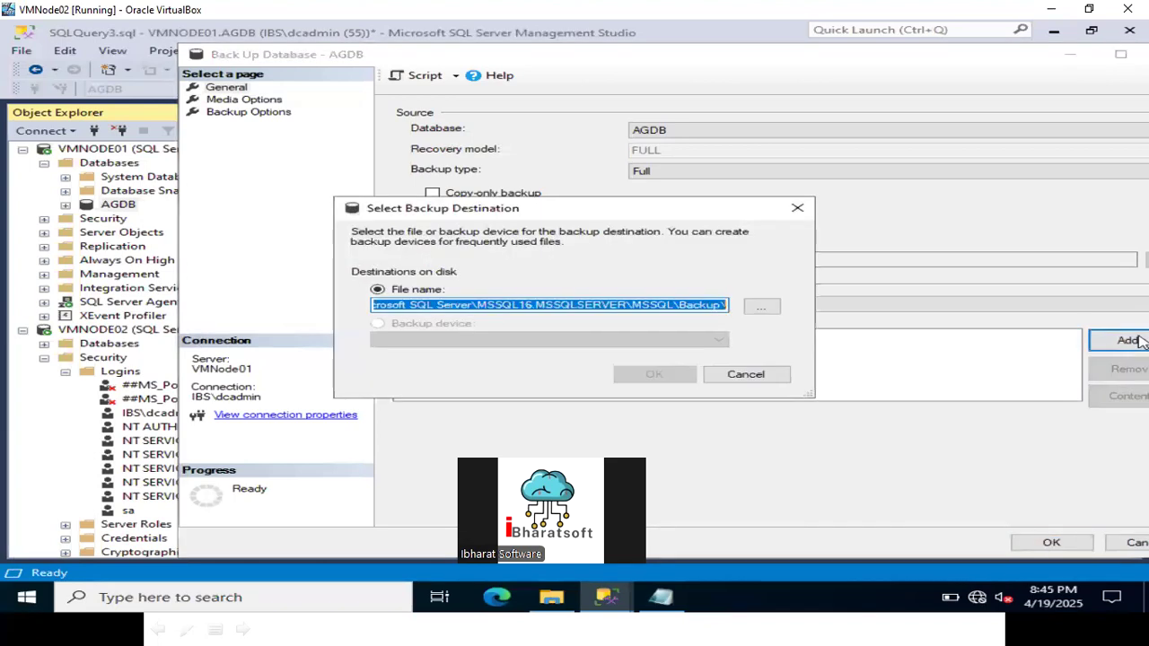
{"action": "left_click", "coordinate": [762, 307]}
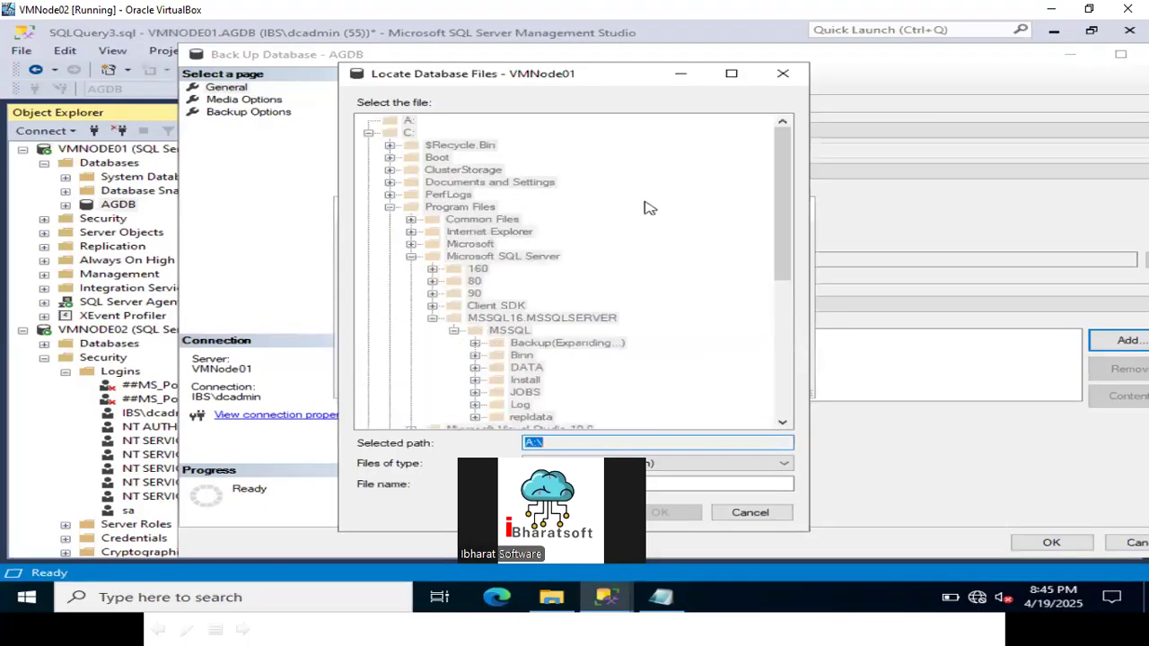
{"action": "left_click", "coordinate": [368, 133]}
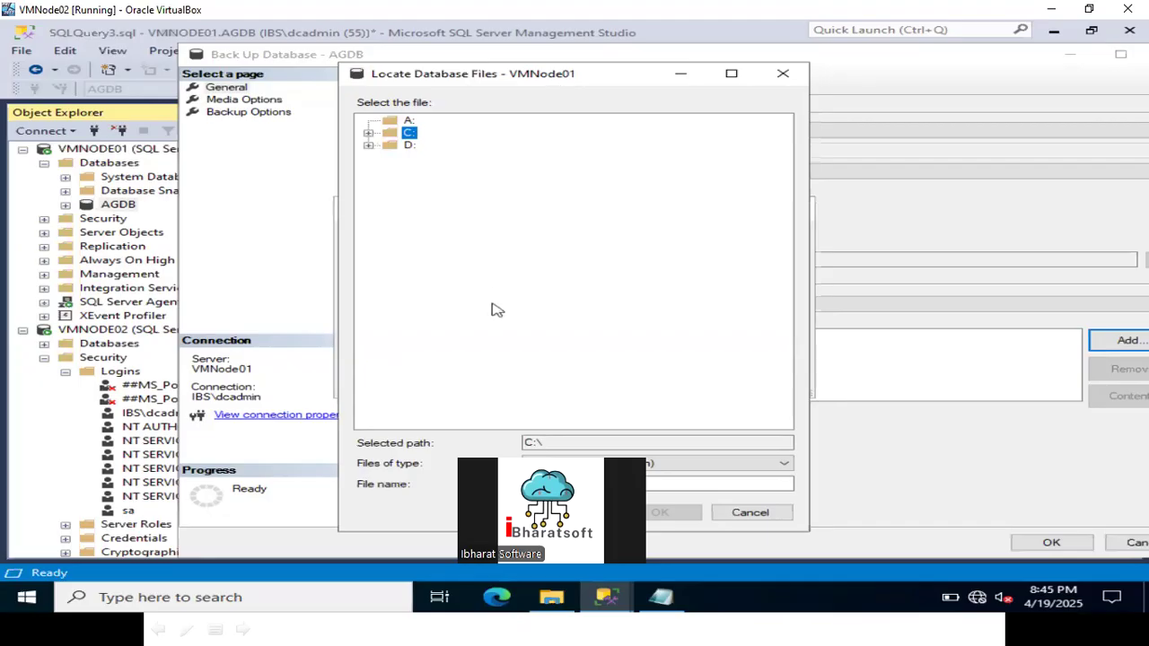
{"action": "left_click", "coordinate": [549, 599]}
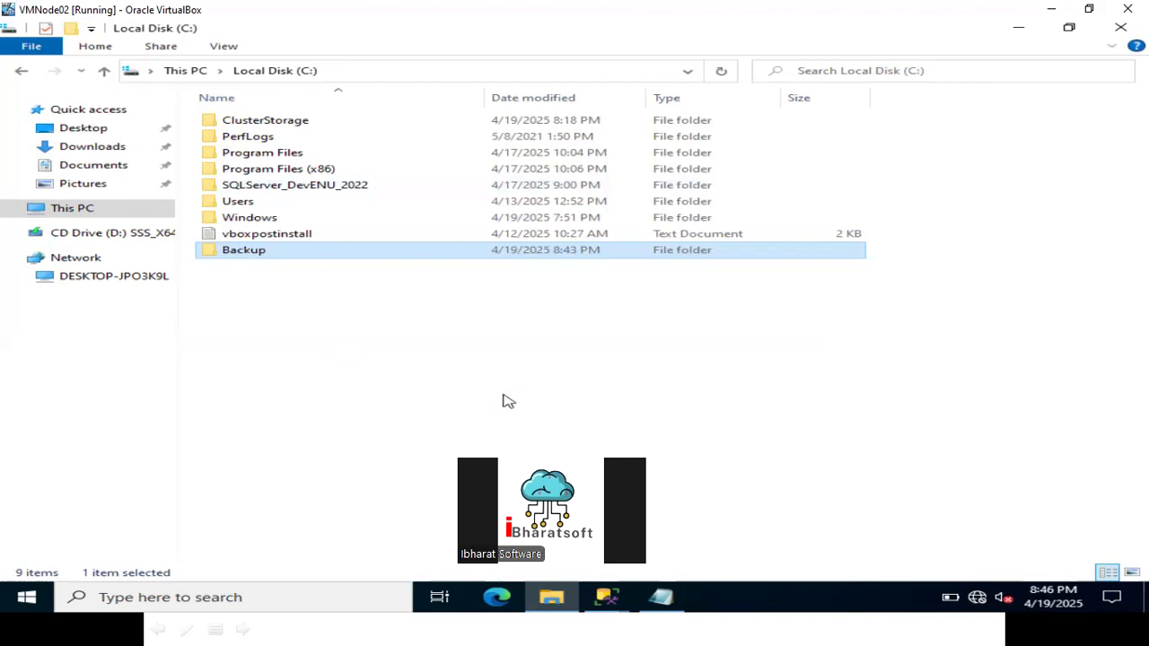
Return to the Locate Database Files dialog and sign back in to the VM with the account password.
{"action": "left_click", "coordinate": [606, 597]}
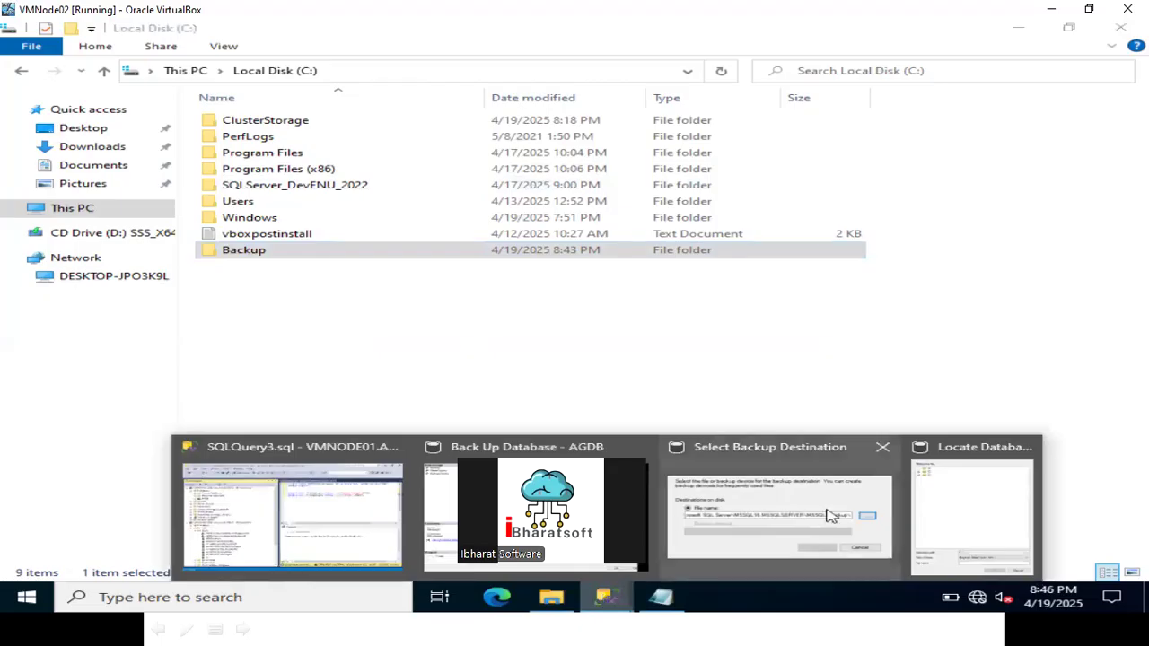
{"action": "left_click", "coordinate": [963, 508]}
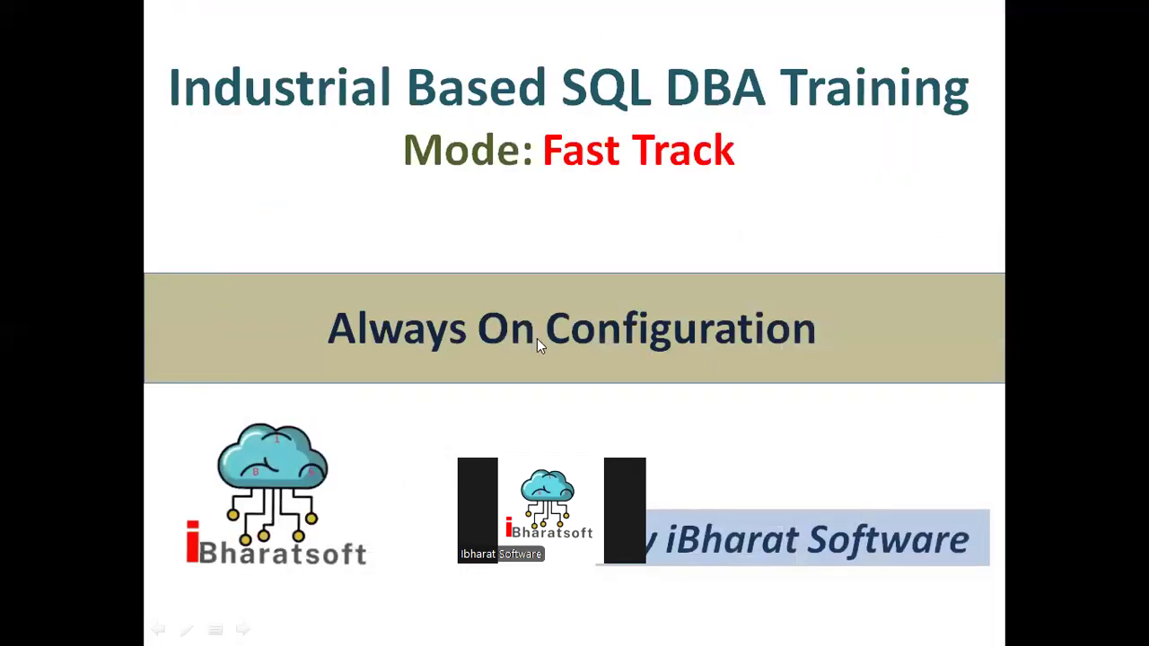
{"action": "key", "text": "super+d"}
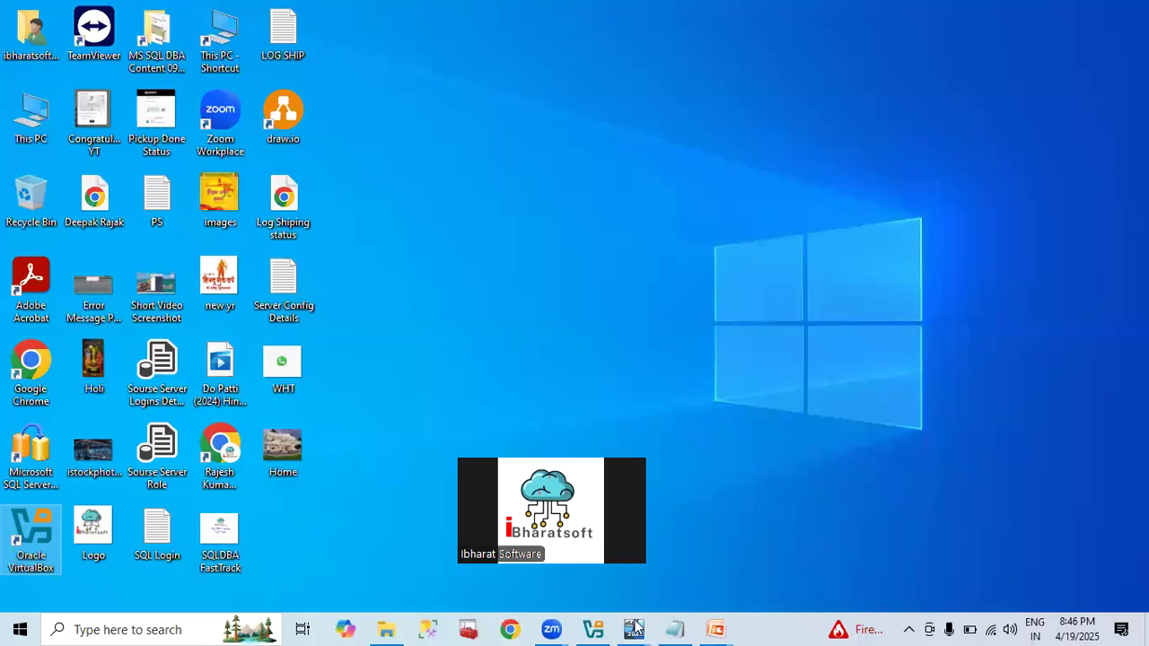
{"action": "mouse_move", "coordinate": [637, 628]}
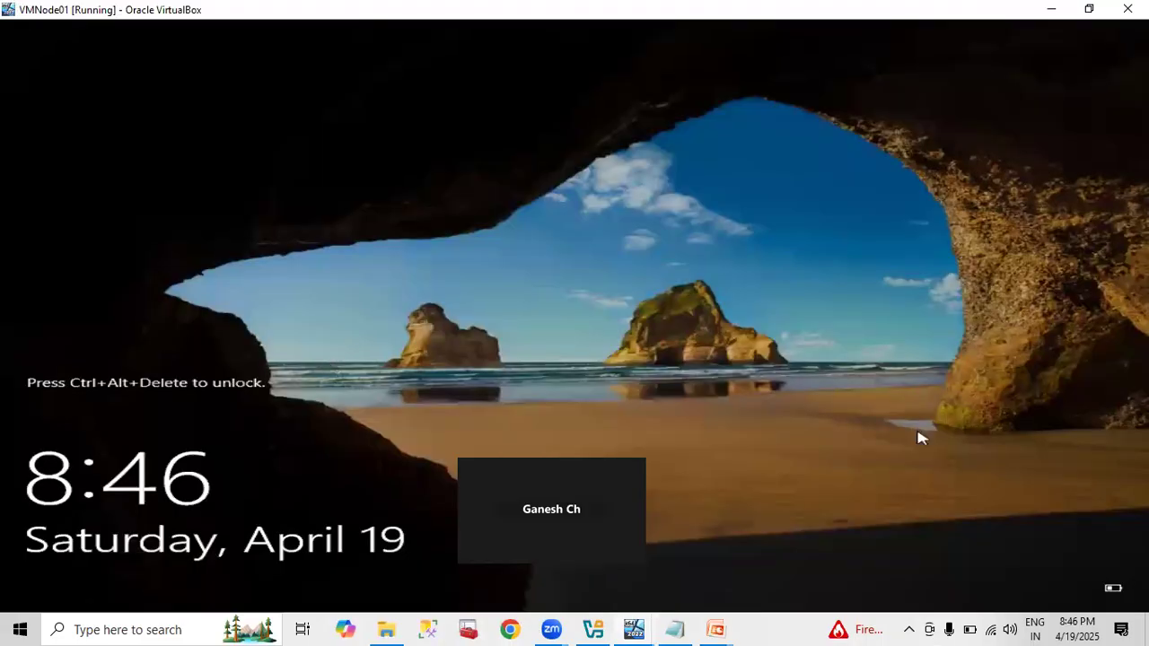
{"action": "key", "text": "ctrl+alt+Delete"}
{"action": "type", "text": "•••••••••••"}
{"action": "key", "text": "Return"}
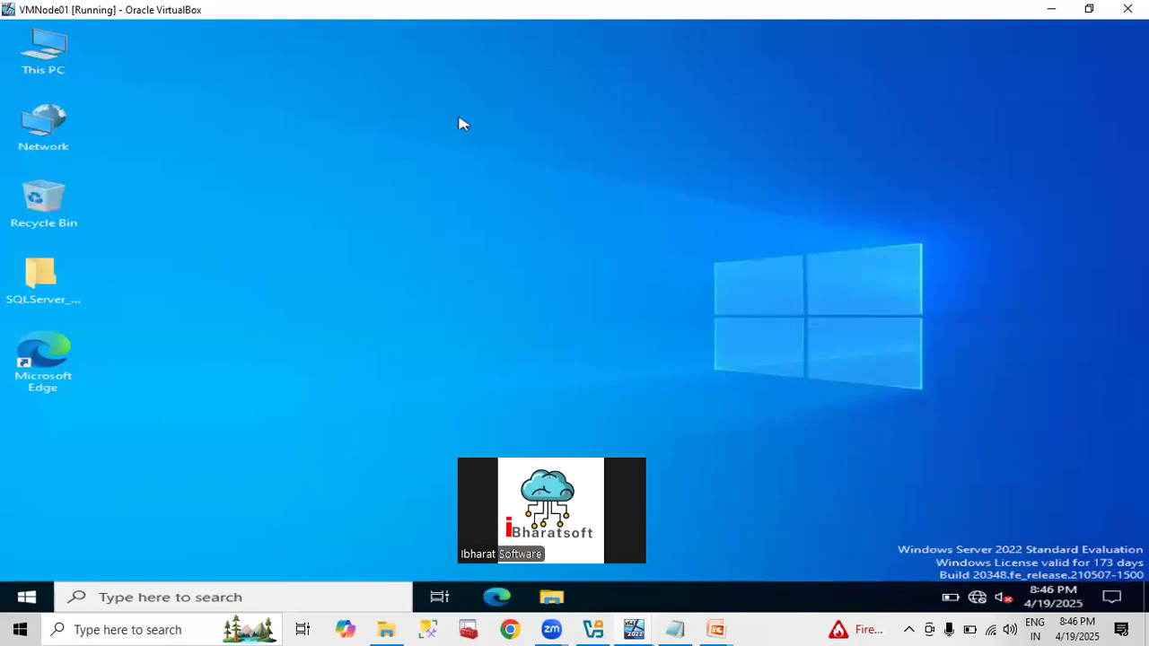
Bring the VMNode02 window forward and cancel the Locate Database Files browser.
{"action": "left_click", "coordinate": [635, 624]}
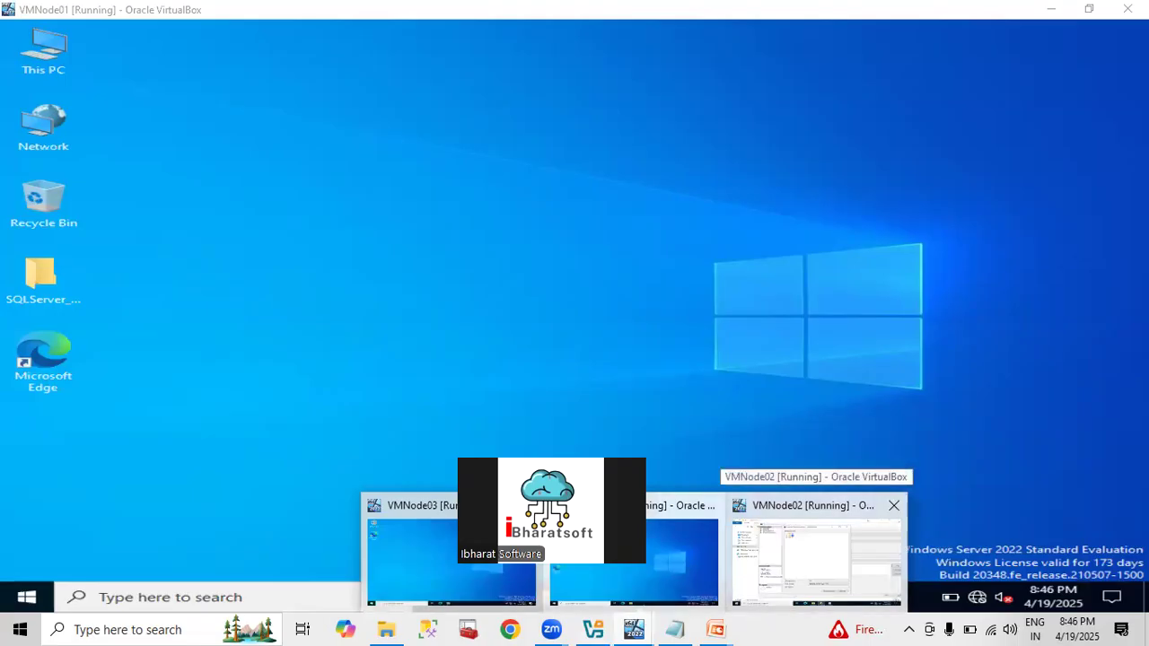
{"action": "left_click", "coordinate": [793, 572]}
{"action": "left_click", "coordinate": [750, 513]}
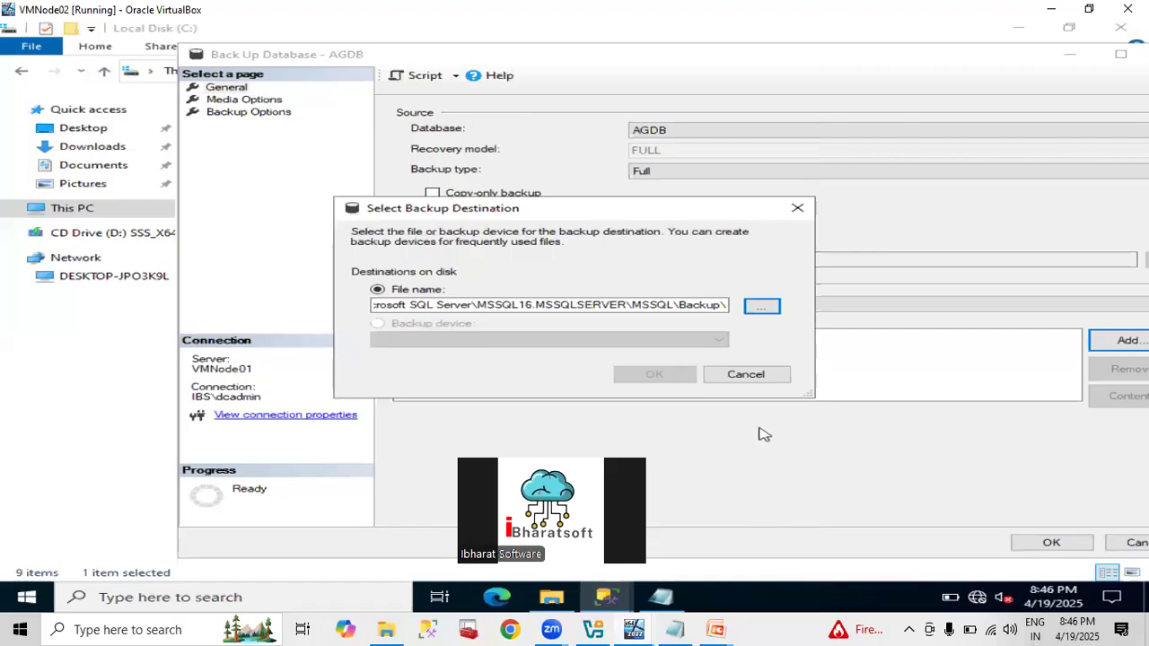
Cancel both the Select Backup Destination and Back Up Database - AGDB dialogs.
{"action": "left_click", "coordinate": [753, 381]}
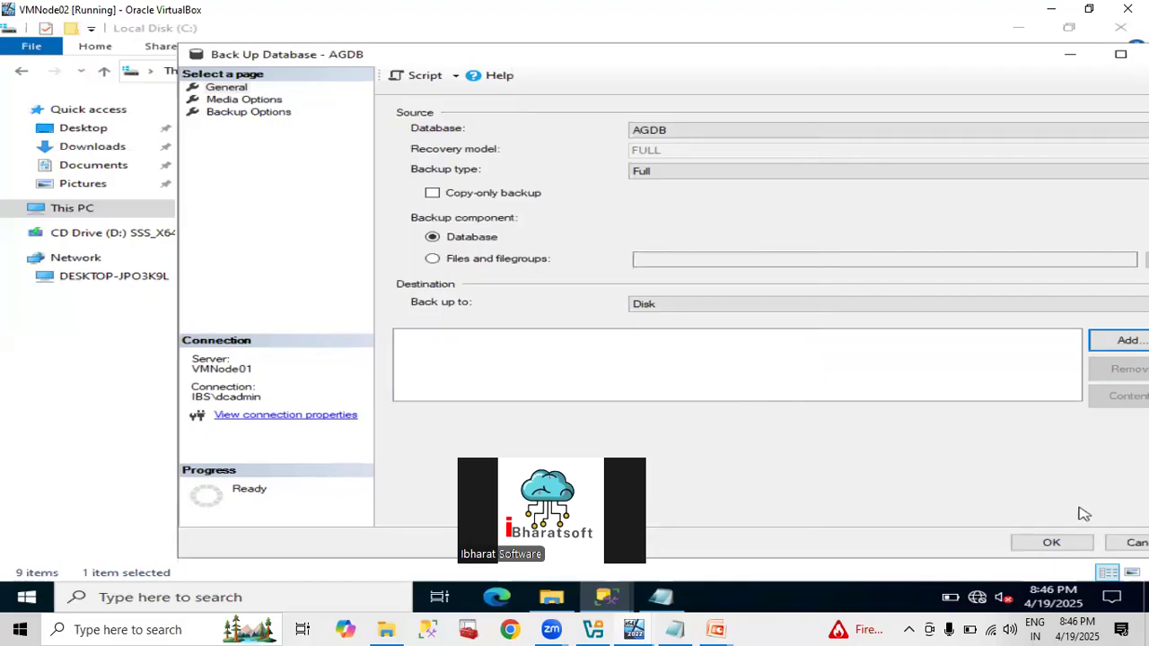
{"action": "left_click", "coordinate": [1129, 543]}
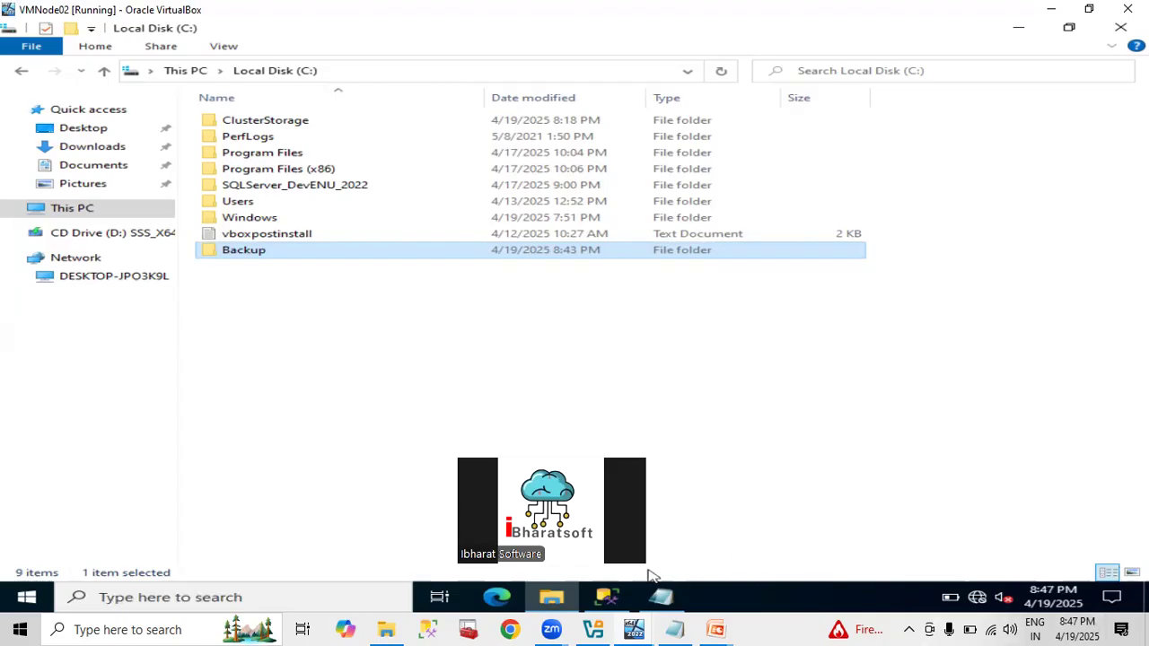
Collapse VMNODE01 Databases and VMNODE02 Security, then expand VMNODE02 Databases, showing only system databases and snapshots.
{"action": "left_click", "coordinate": [616, 598]}
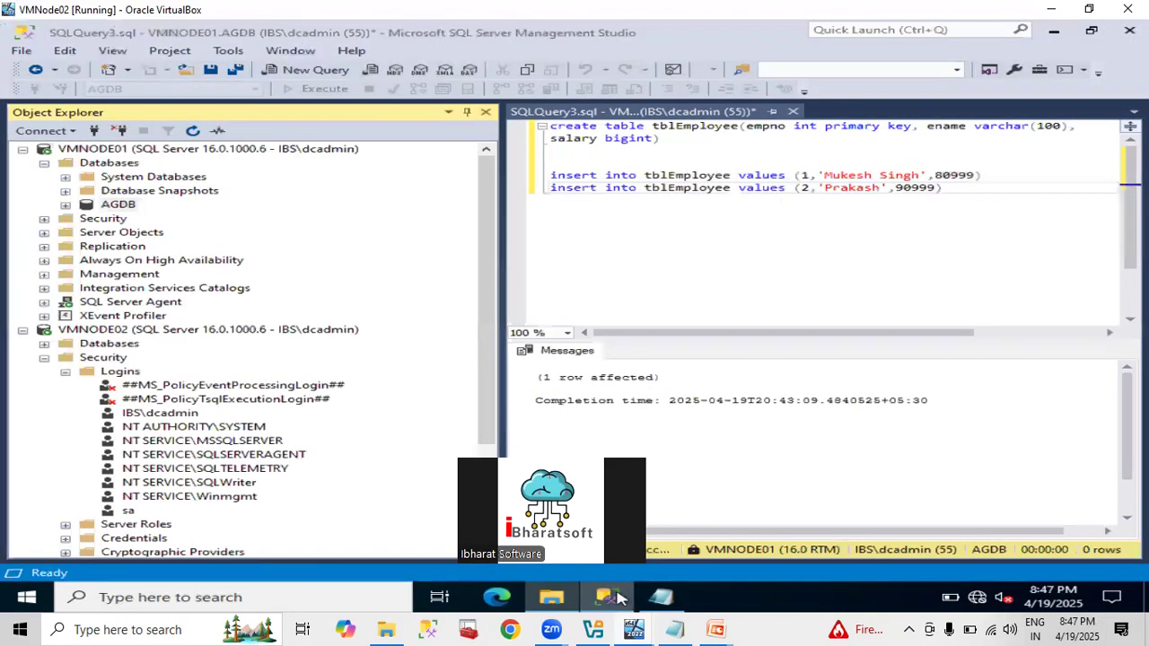
{"action": "left_click", "coordinate": [44, 163]}
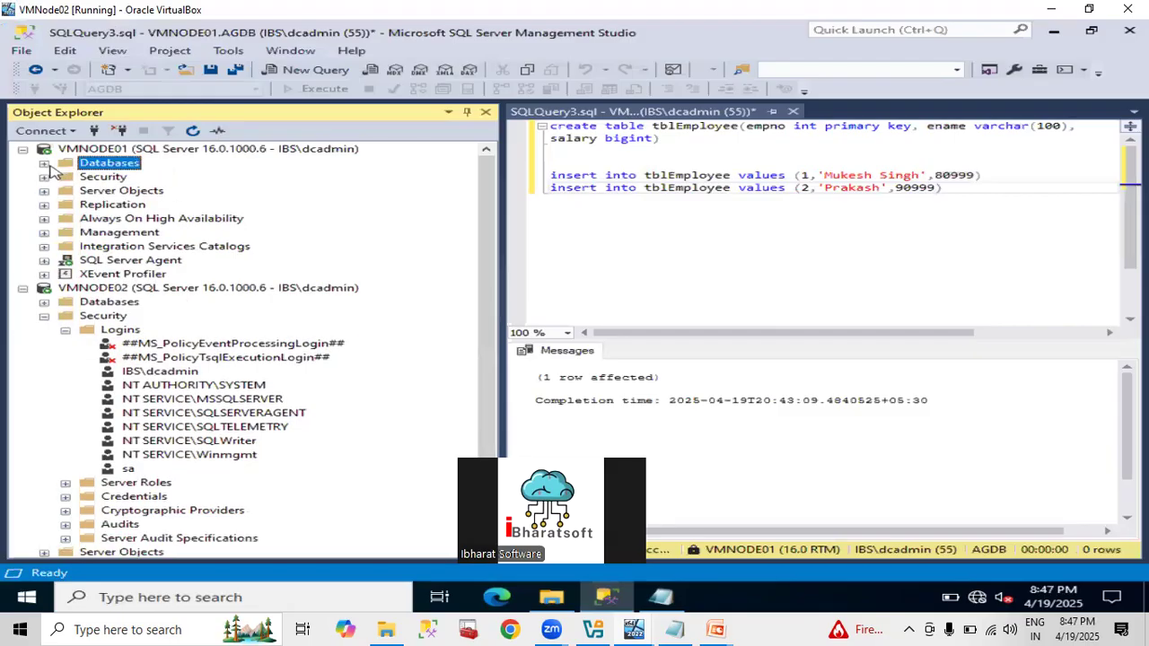
{"action": "left_click", "coordinate": [45, 316]}
{"action": "left_click", "coordinate": [44, 303]}
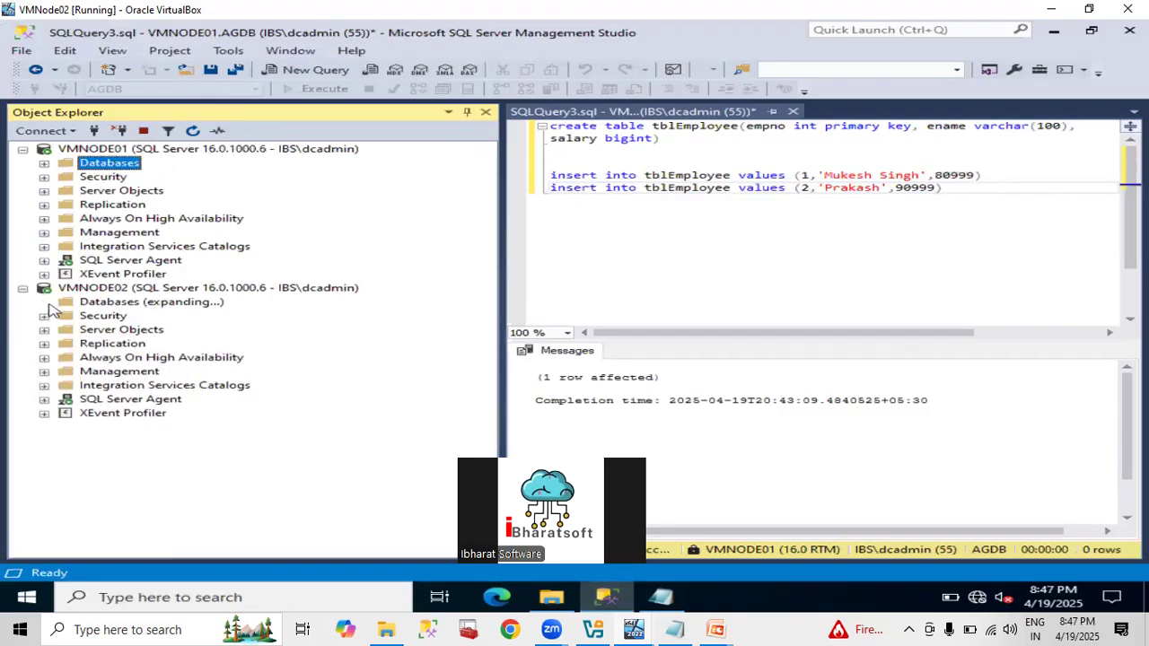
{"action": "left_click", "coordinate": [110, 303]}
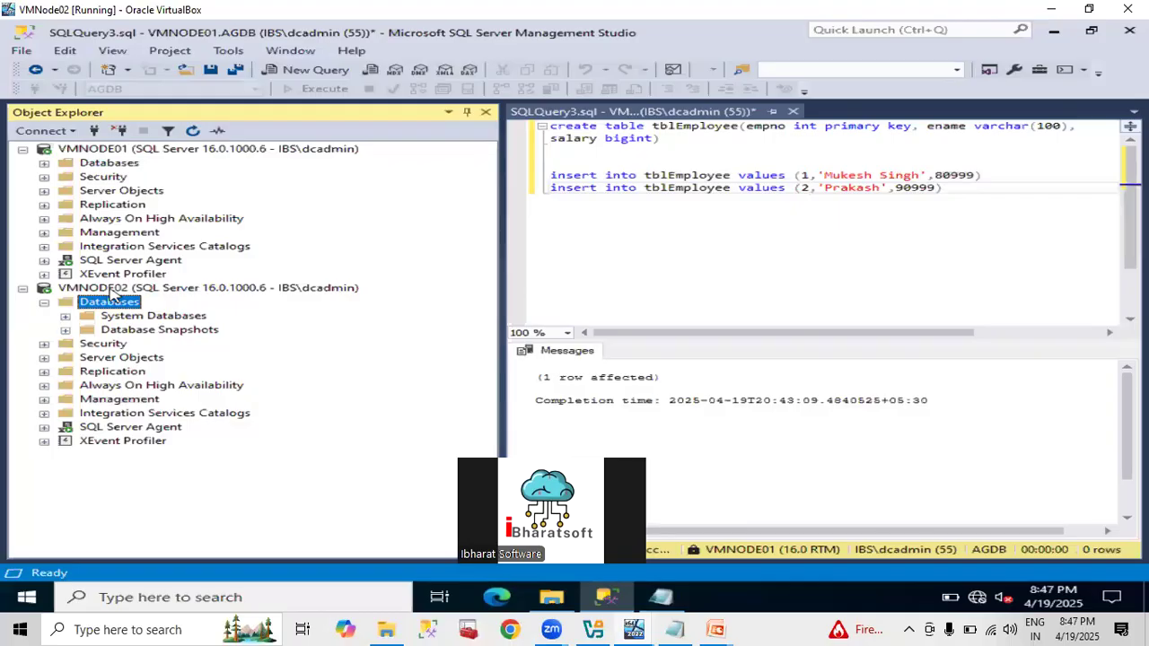
{"action": "left_click", "coordinate": [113, 292]}
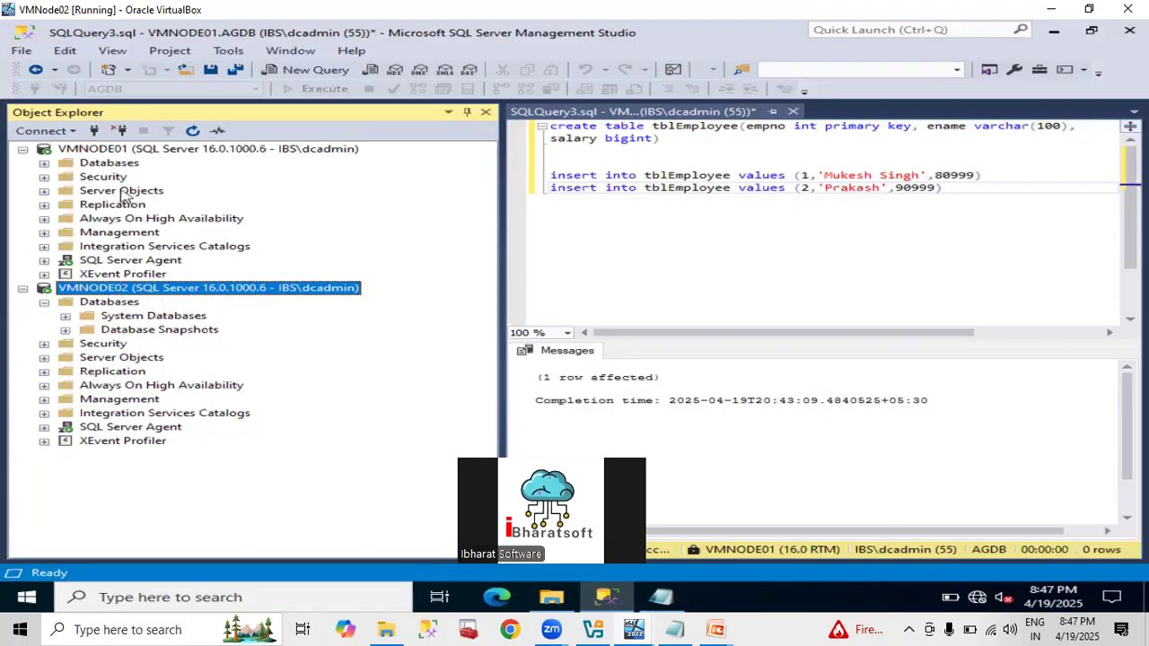
{"action": "left_click", "coordinate": [116, 150]}
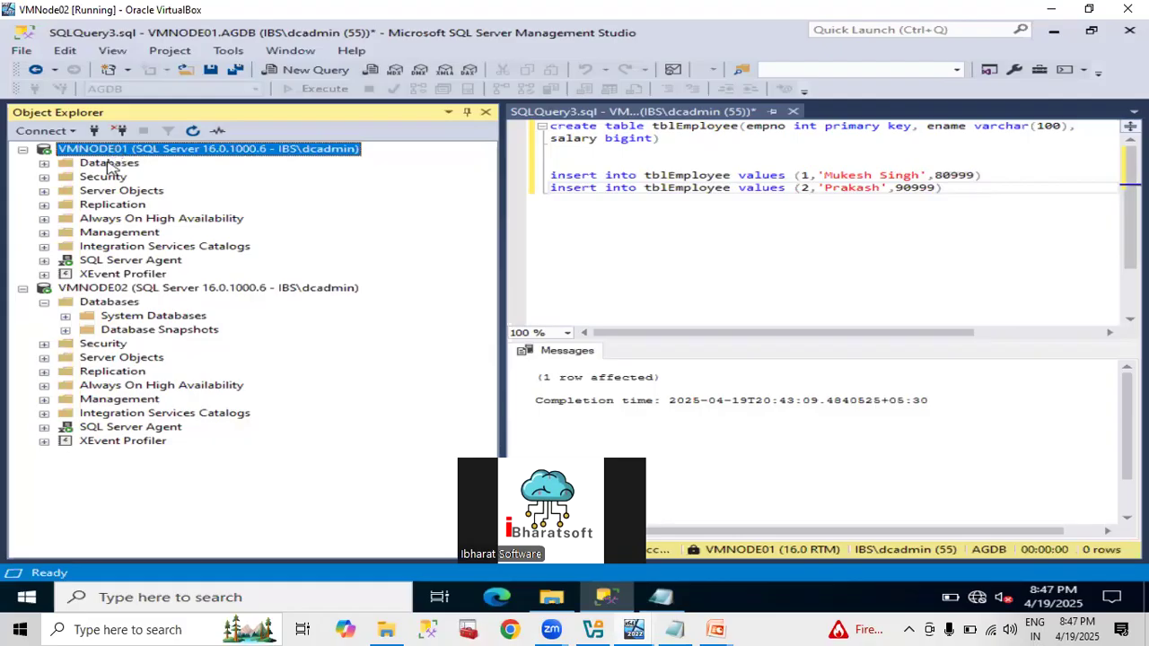
{"action": "left_click", "coordinate": [109, 164]}
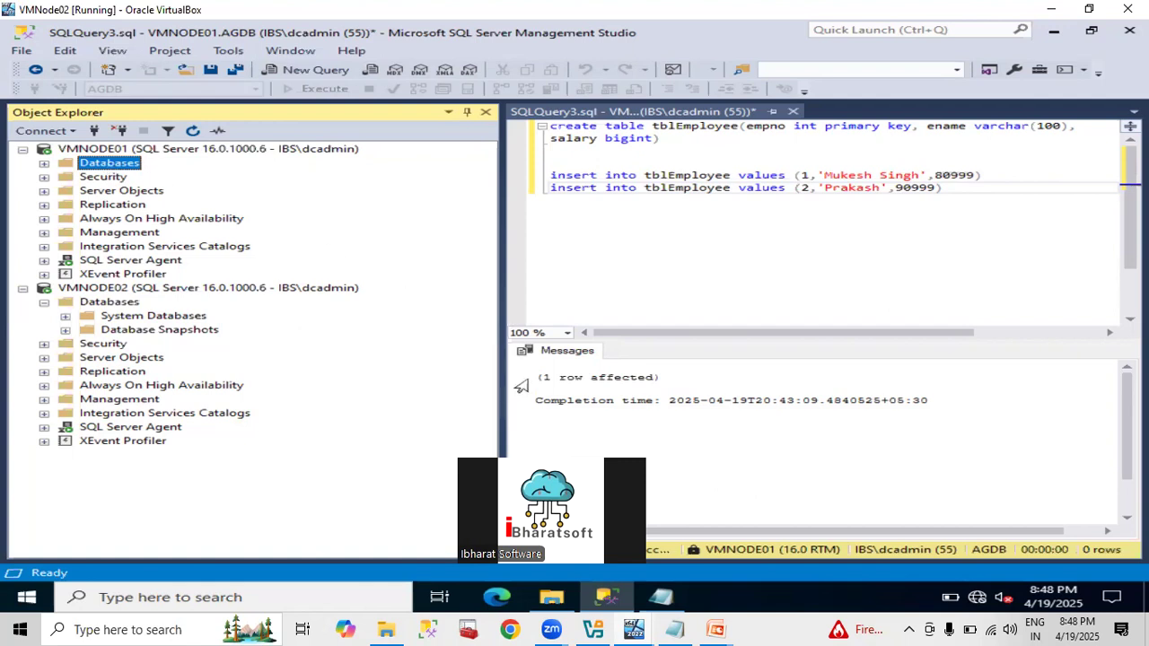
{"action": "left_click", "coordinate": [562, 601]}
Expand VMNODE01's databases and open the Back Up dialog for AGDB.
{"action": "left_click", "coordinate": [44, 162]}
{"action": "right_click", "coordinate": [122, 206]}
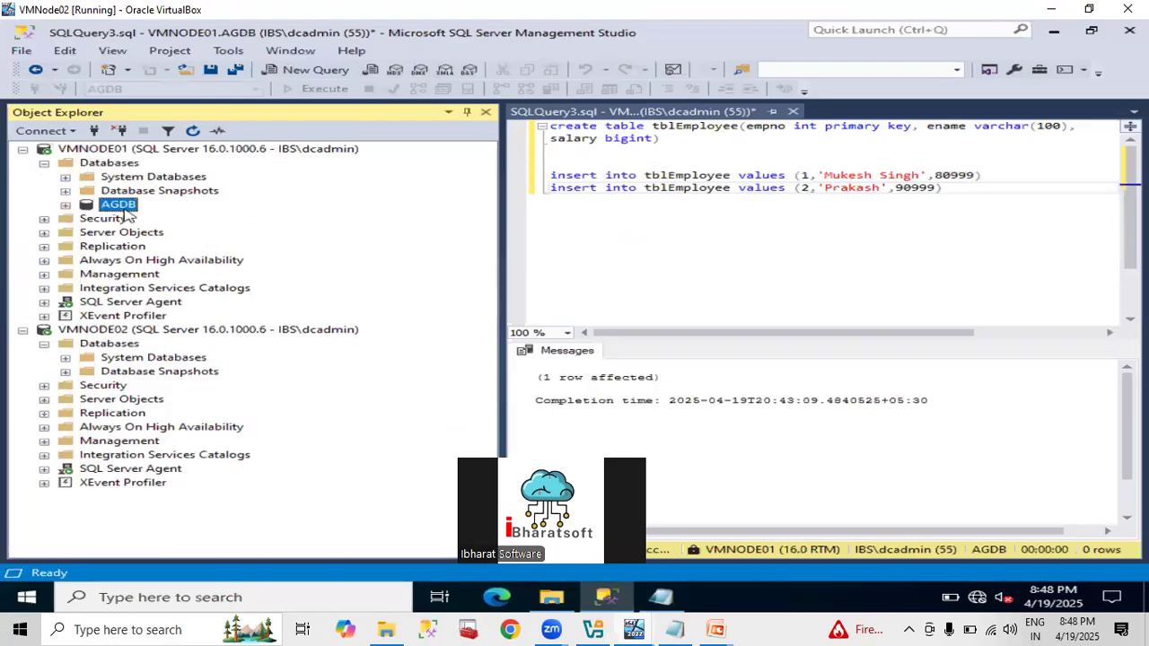
{"action": "mouse_move", "coordinate": [202, 278]}
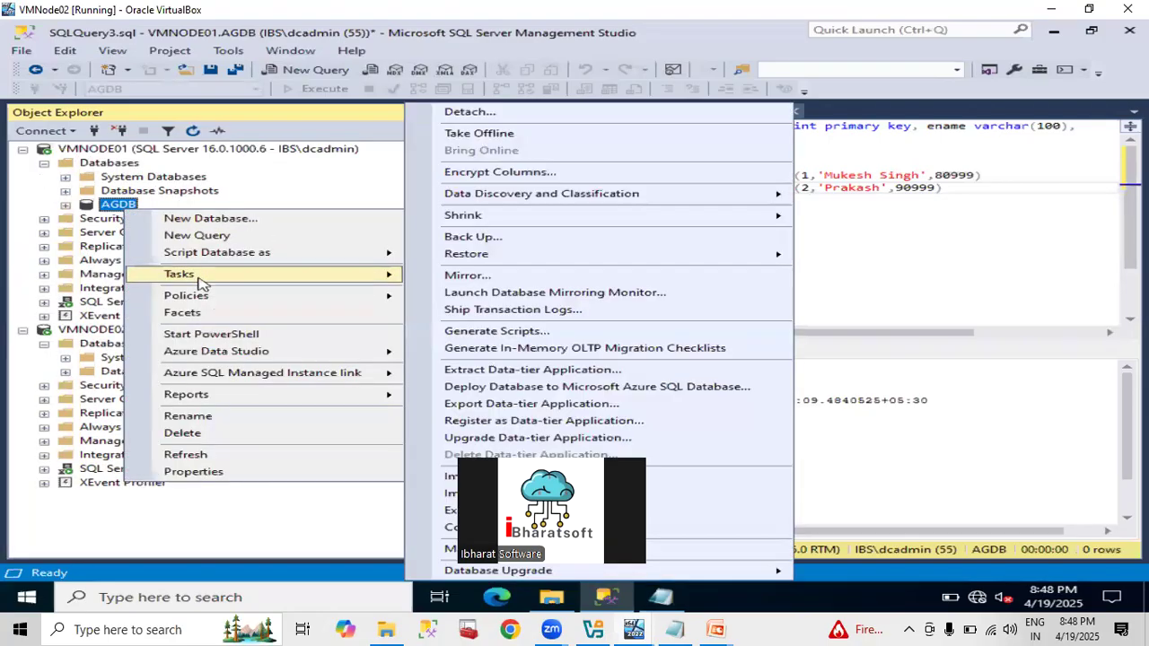
{"action": "left_click", "coordinate": [539, 235]}
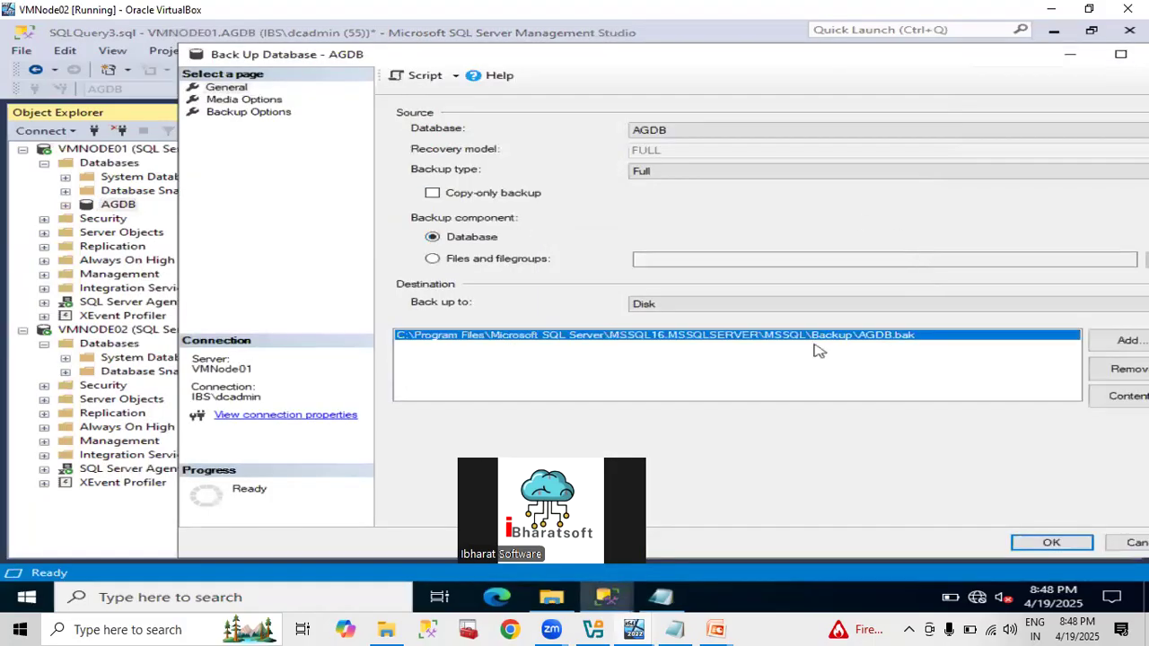
Replace the backup destination, browse to the C: drive root, then cancel every dialog without backing up.
{"action": "left_click", "coordinate": [1107, 379]}
{"action": "left_click", "coordinate": [1116, 349]}
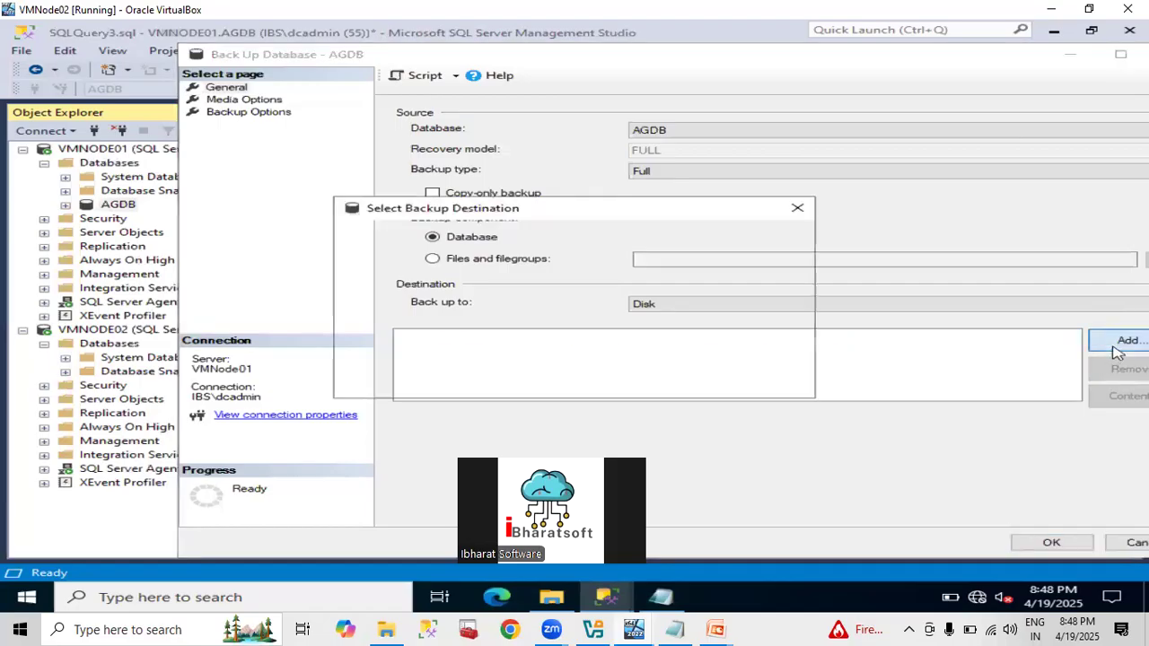
{"action": "left_click", "coordinate": [762, 308]}
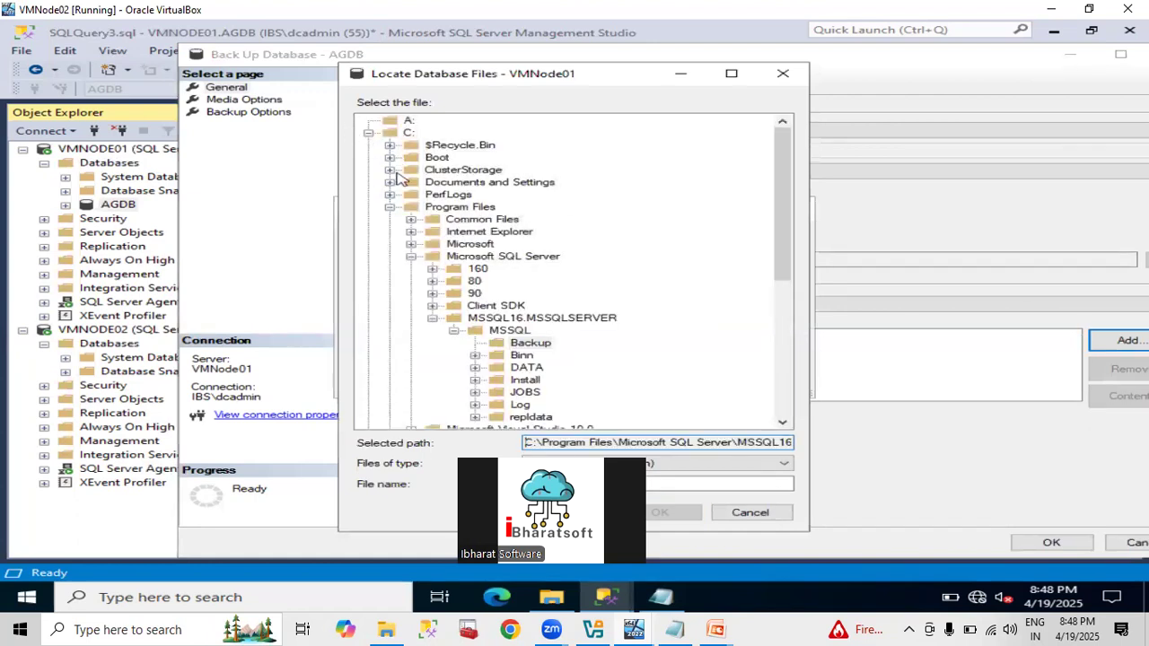
{"action": "left_click", "coordinate": [392, 207]}
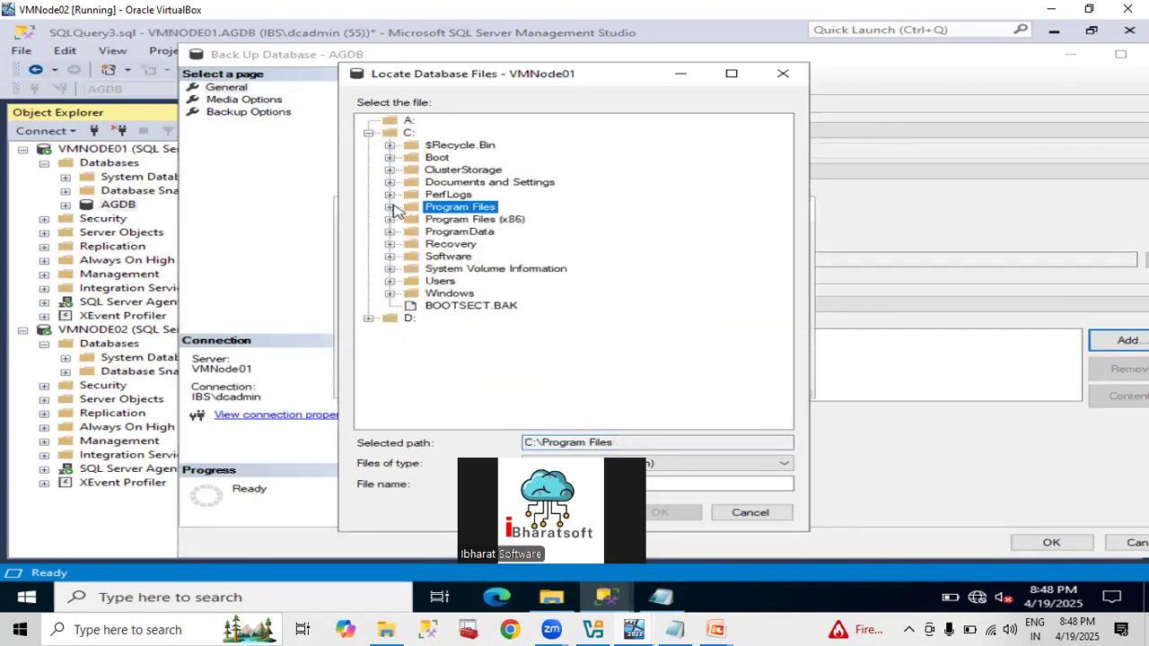
{"action": "left_click", "coordinate": [407, 132]}
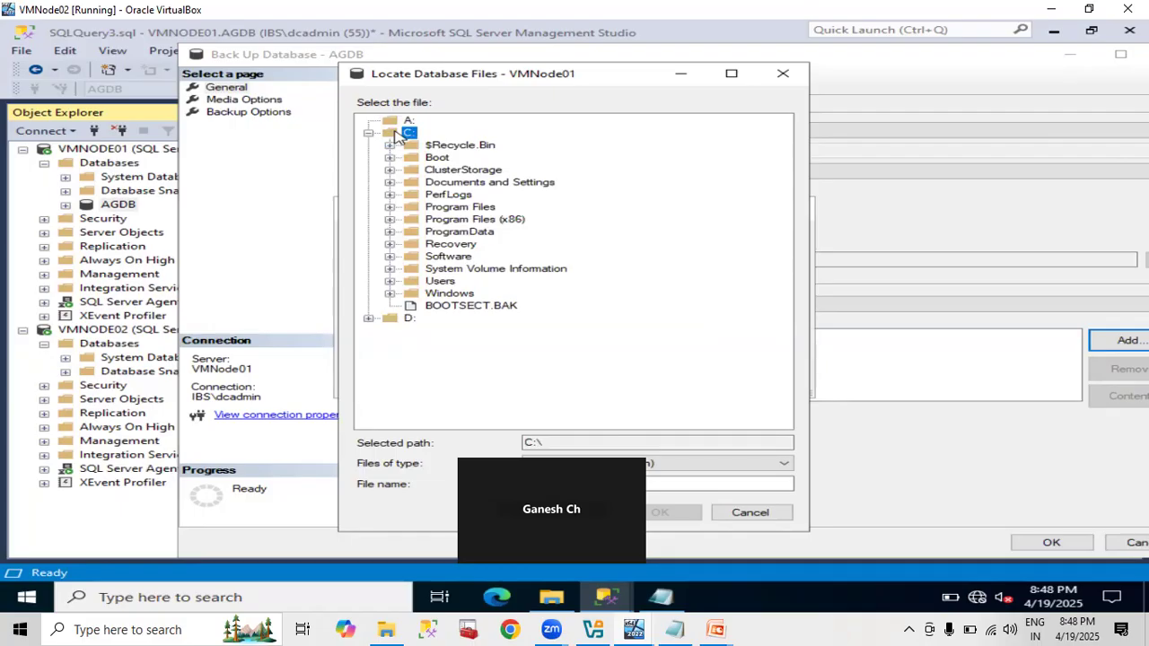
{"action": "left_click", "coordinate": [752, 515]}
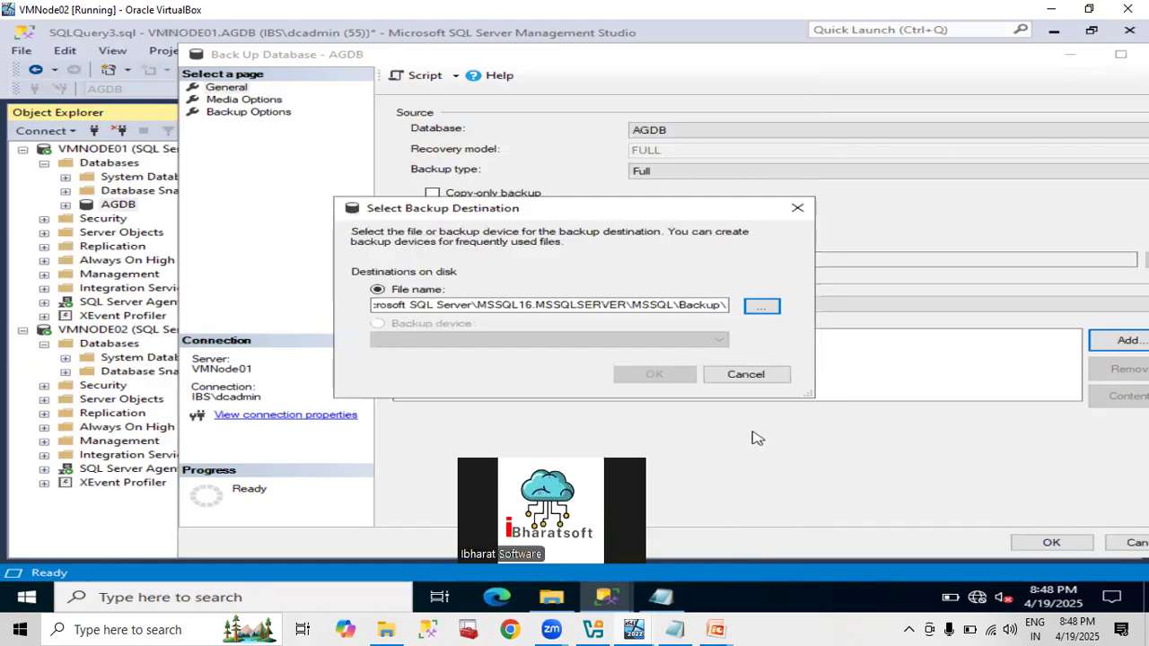
{"action": "left_click", "coordinate": [758, 377]}
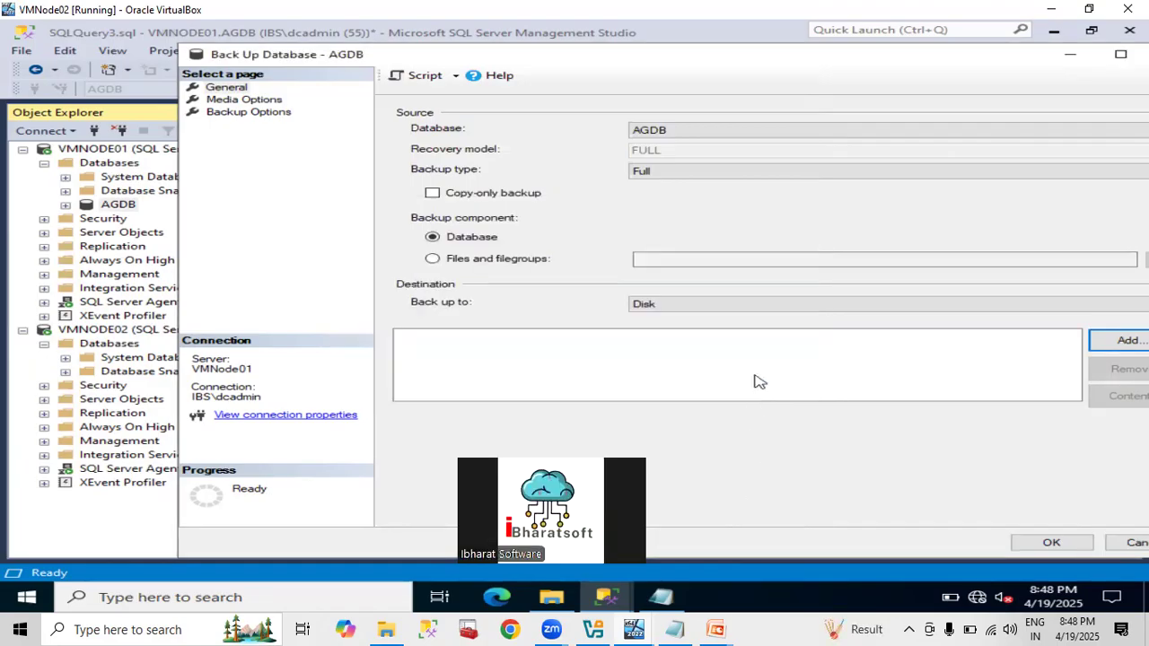
{"action": "left_click", "coordinate": [1137, 543]}
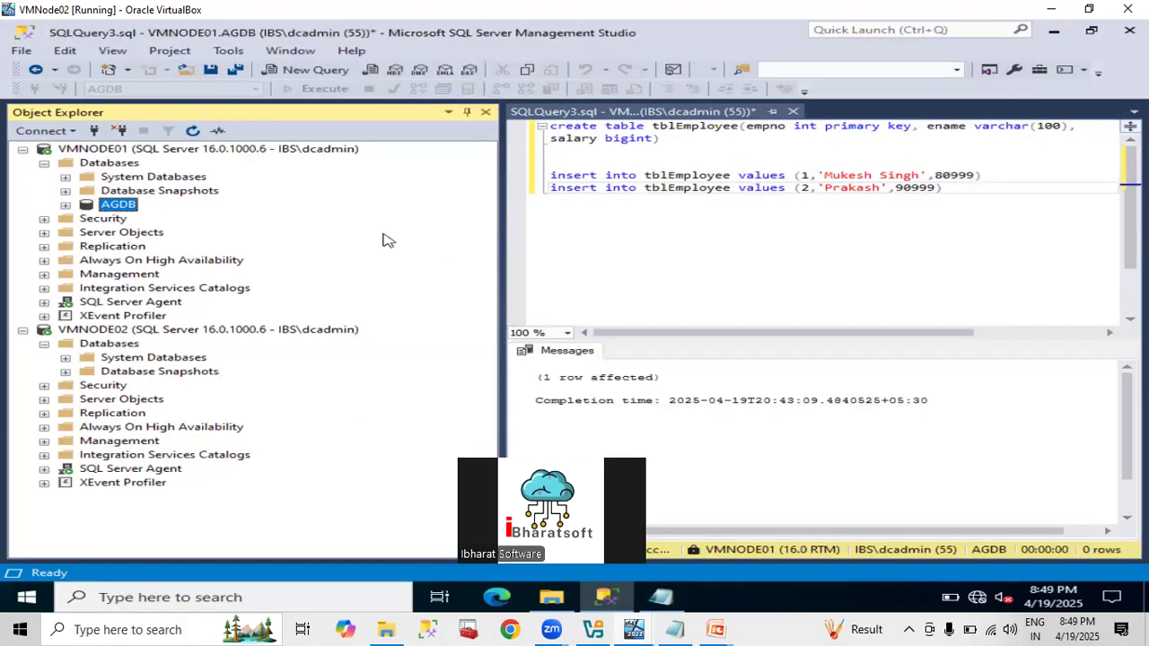
Add a database named testdb to VMNODE02 through New Database.
{"action": "right_click", "coordinate": [109, 345]}
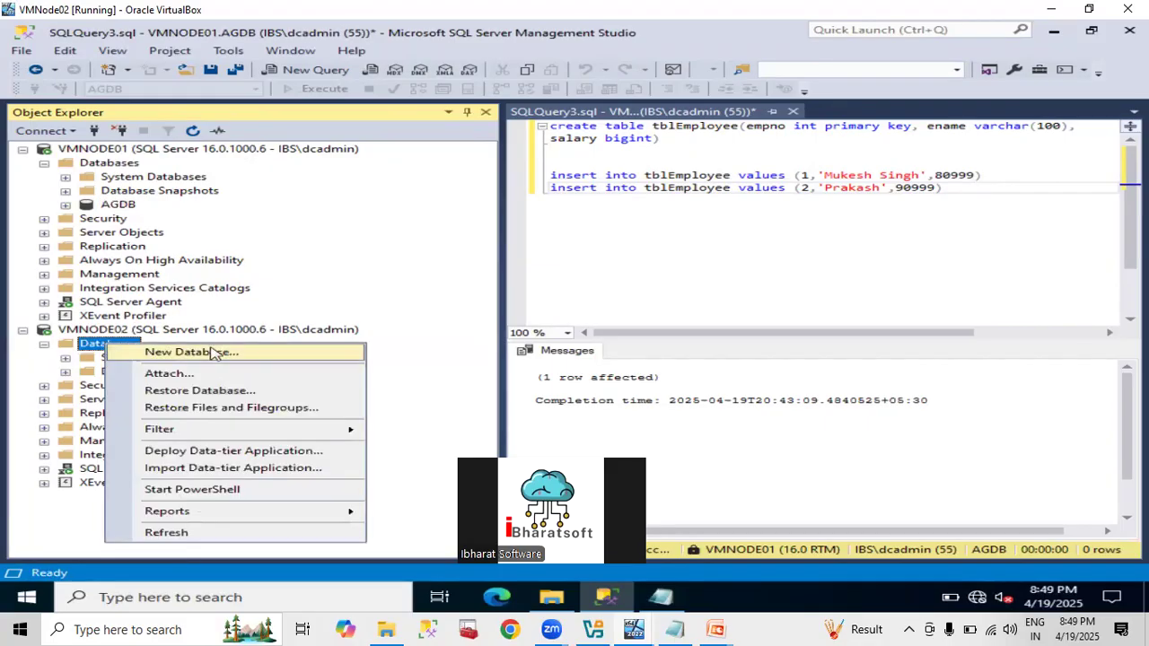
{"action": "left_click", "coordinate": [215, 351]}
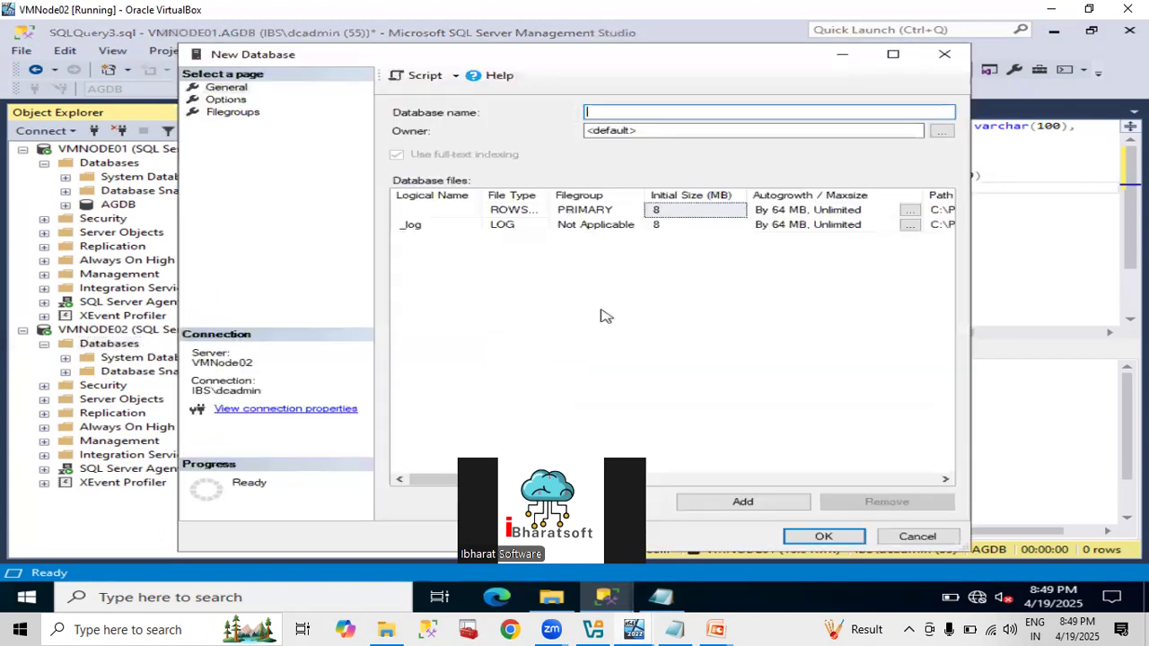
{"action": "type", "text": "testdb"}
{"action": "key", "text": "Return"}
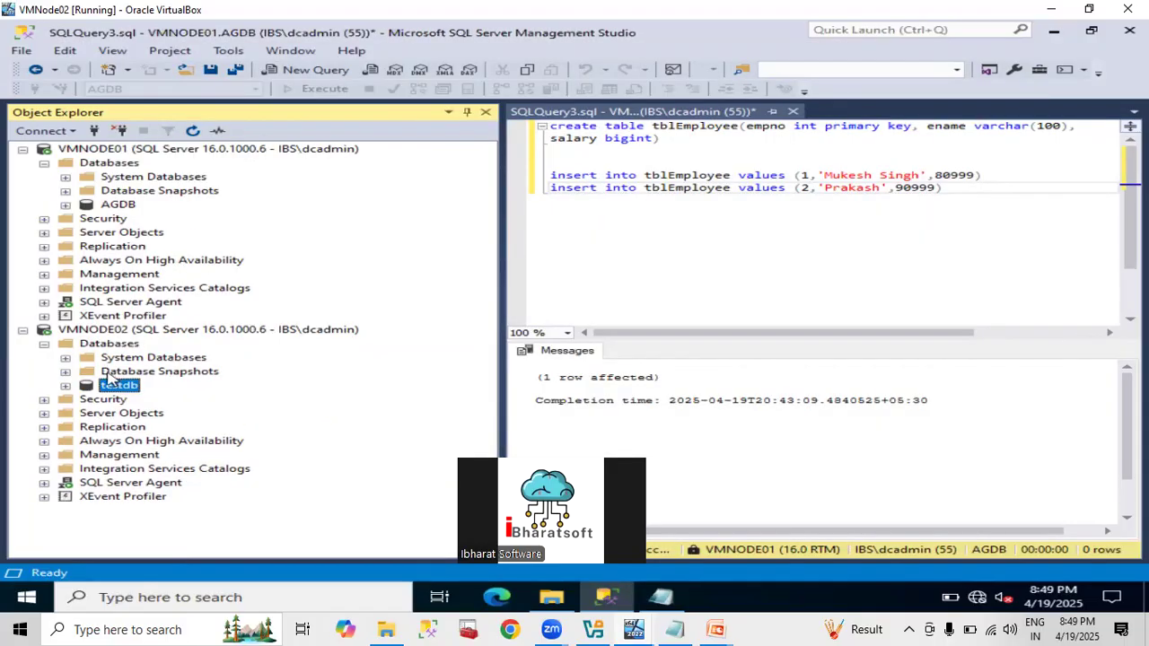
Open the Back Up Database dialog for testdb.
{"action": "right_click", "coordinate": [114, 388]}
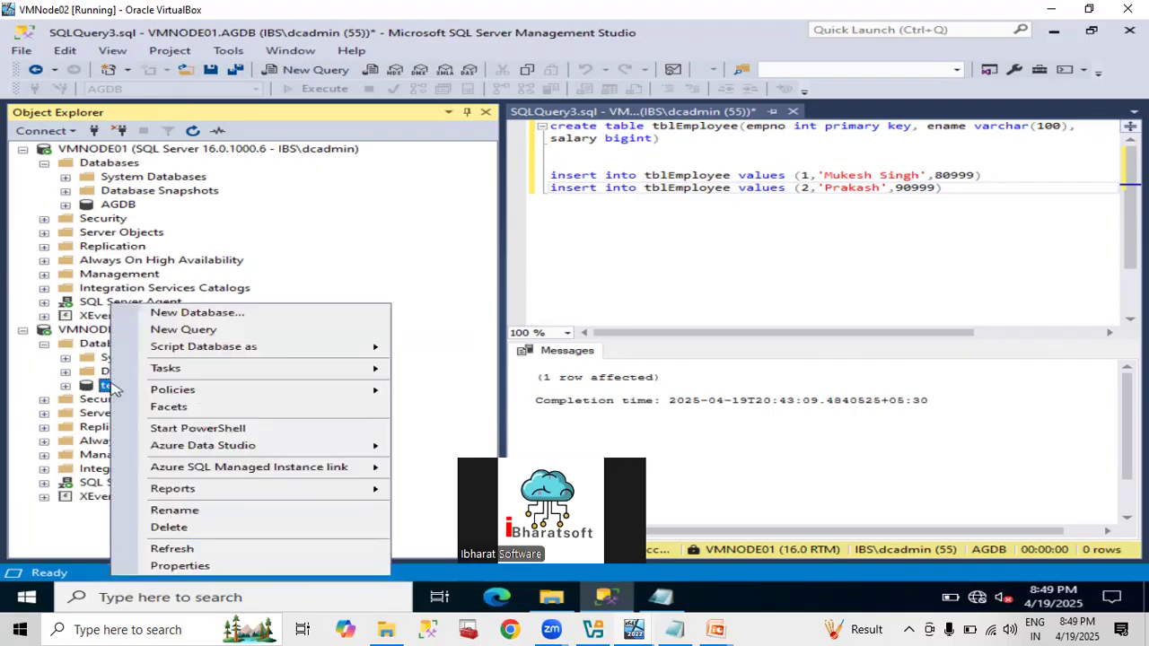
{"action": "mouse_move", "coordinate": [176, 370]}
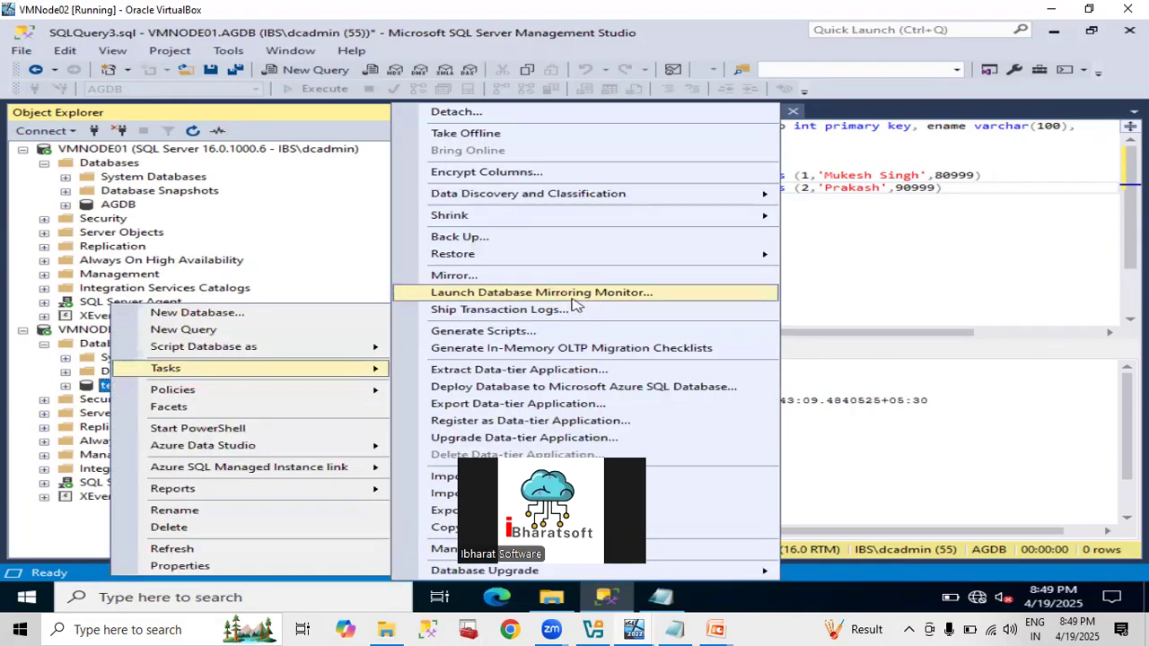
{"action": "left_click", "coordinate": [512, 237]}
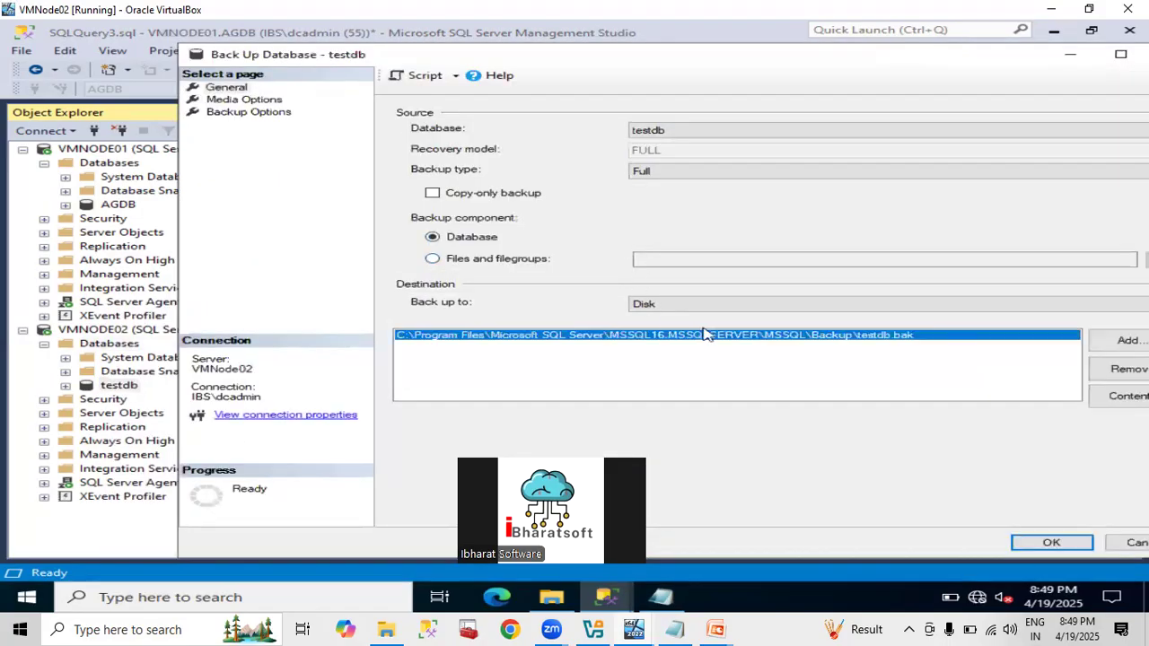
Remove the default destination, browse to C:\Backup, then cancel all the backup dialogs.
{"action": "left_click", "coordinate": [1136, 372]}
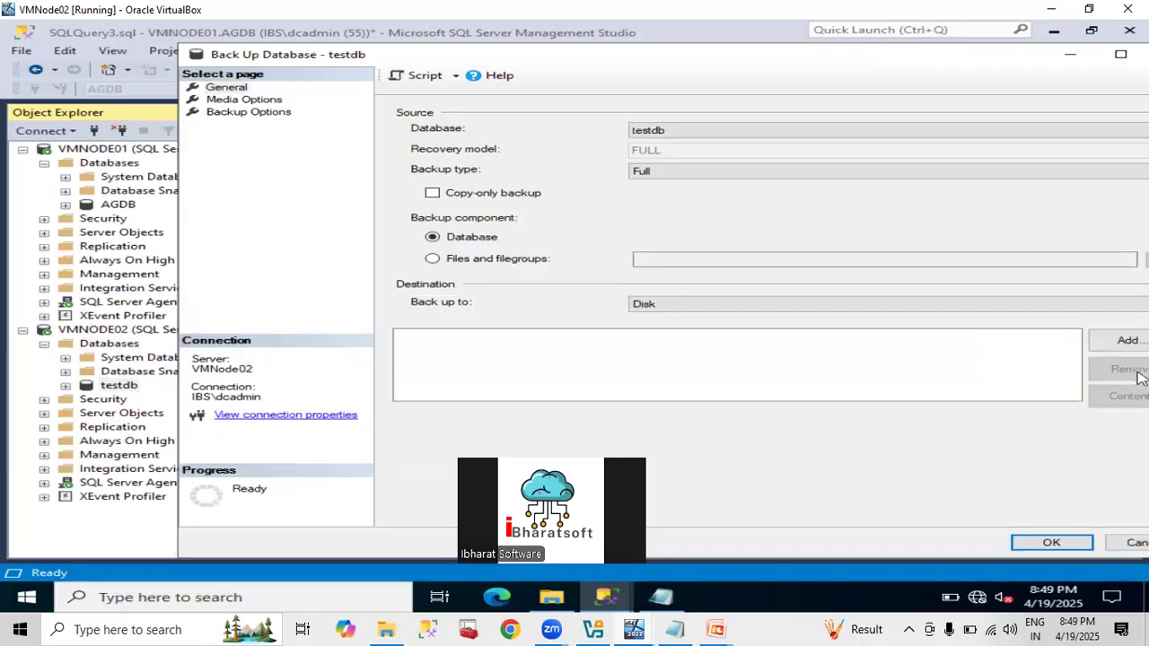
{"action": "left_click", "coordinate": [1126, 342]}
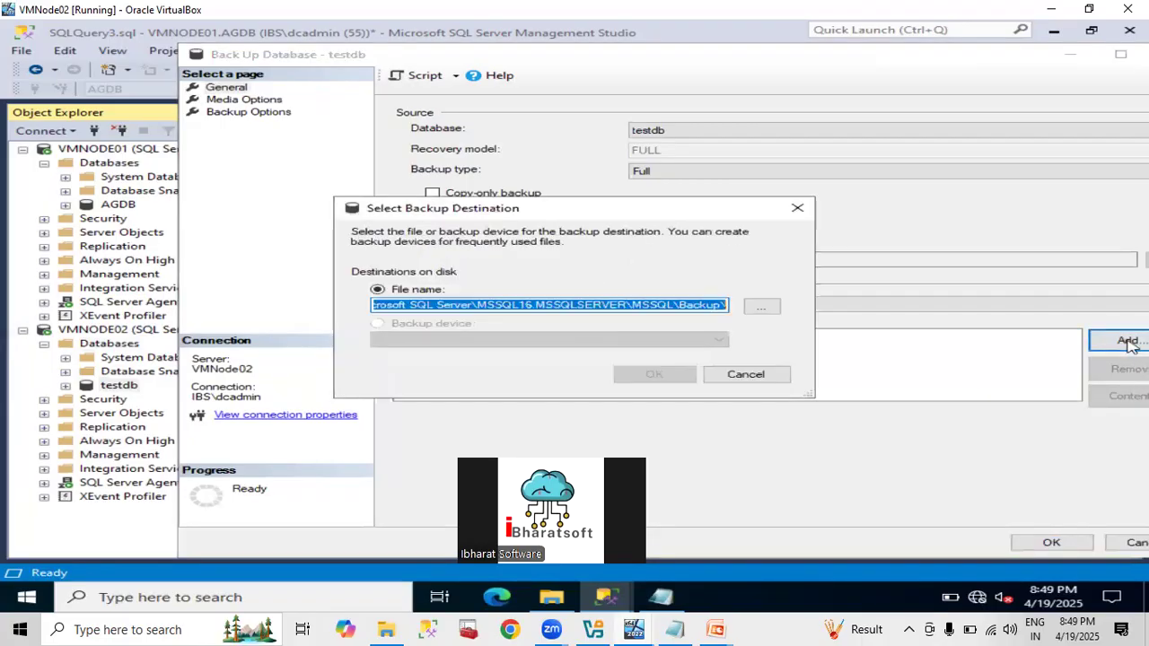
{"action": "left_click", "coordinate": [759, 307]}
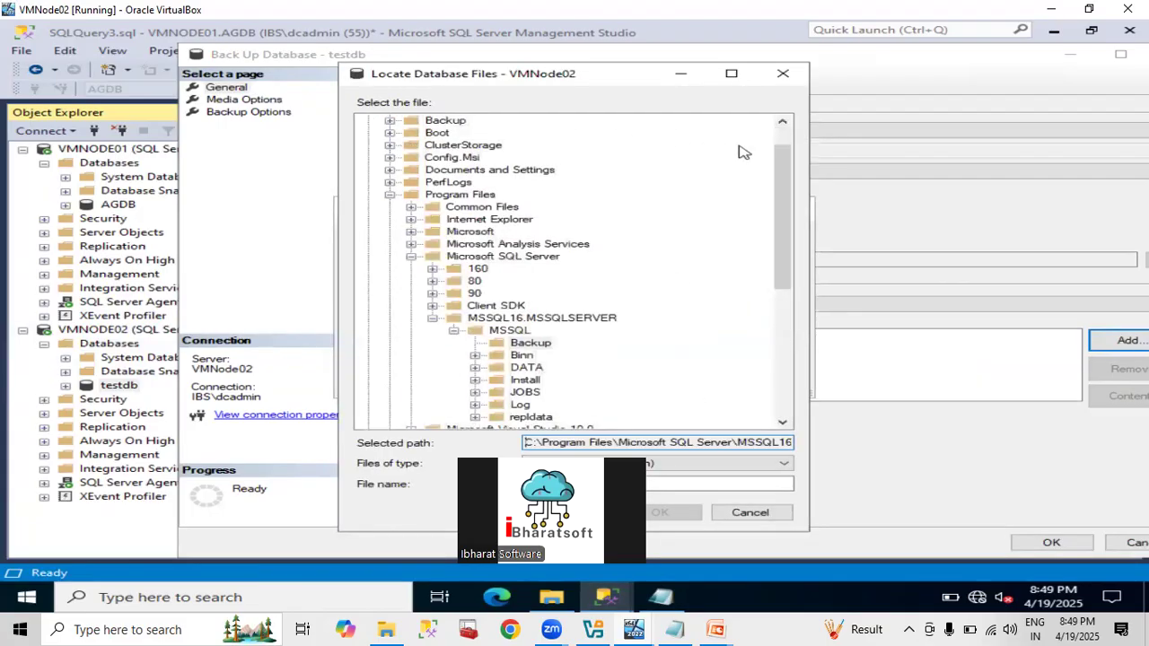
{"action": "scroll", "coordinate": [776, 153], "scroll_direction": "up", "scroll_amount": 1}
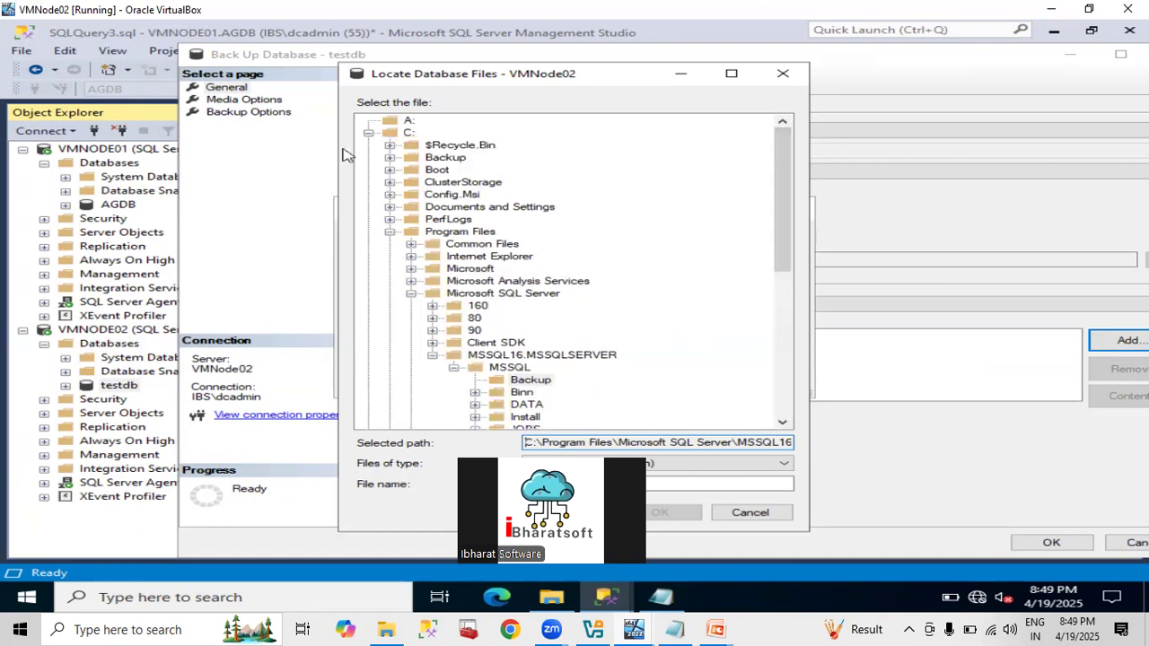
{"action": "left_click", "coordinate": [390, 232]}
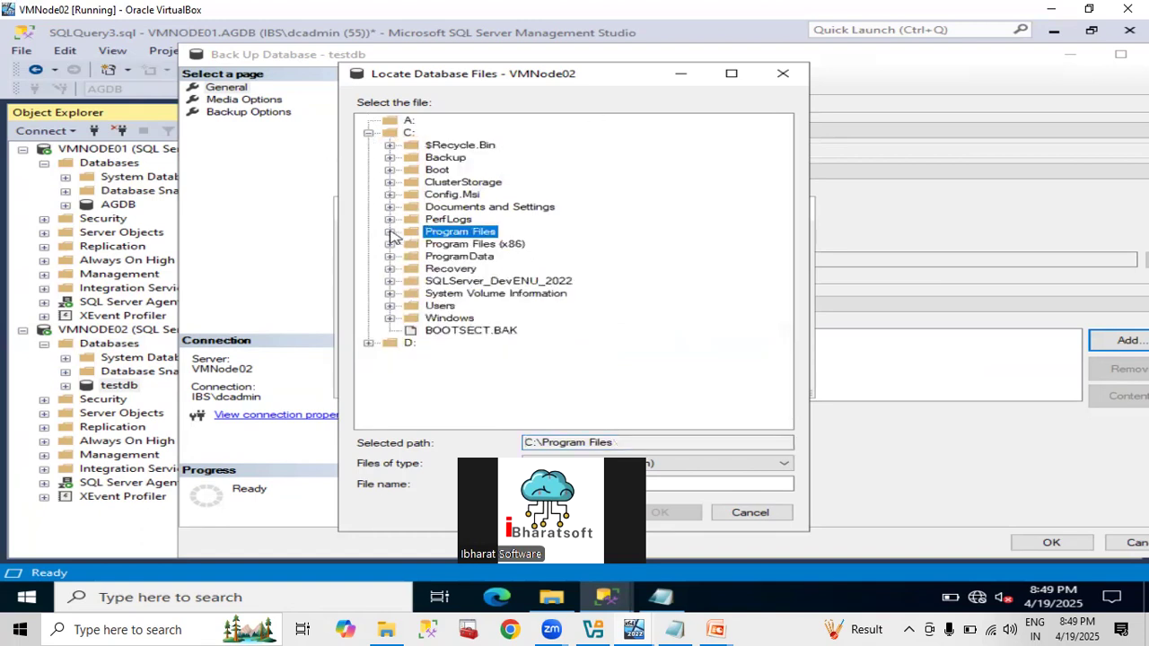
{"action": "left_click", "coordinate": [407, 133]}
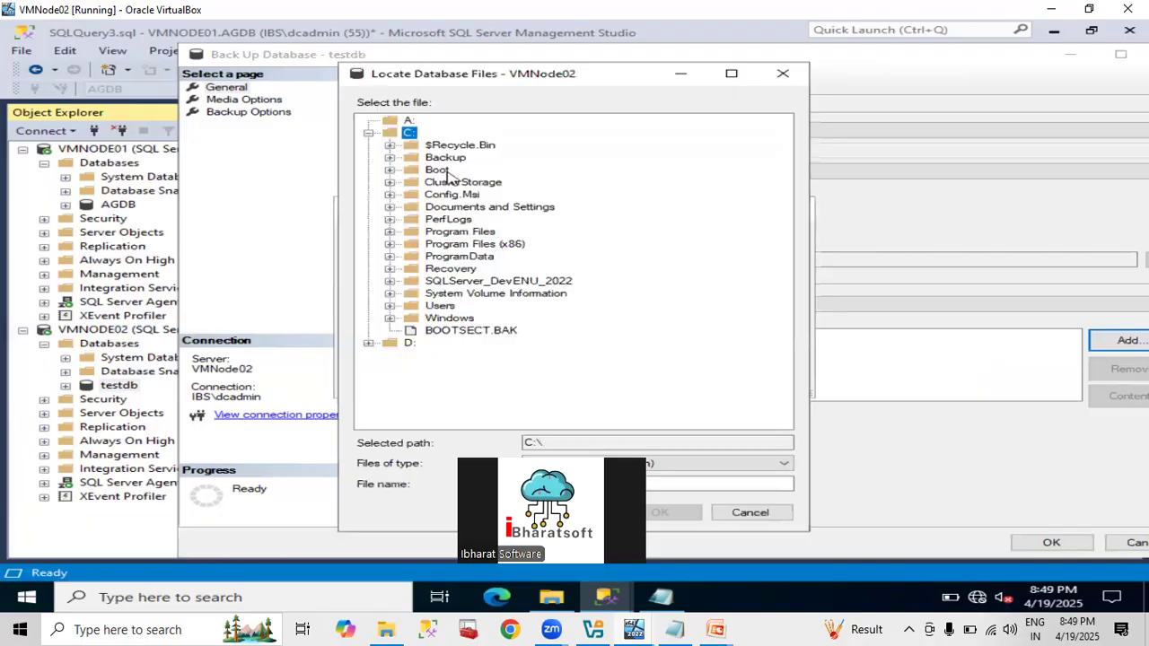
{"action": "left_click", "coordinate": [445, 159]}
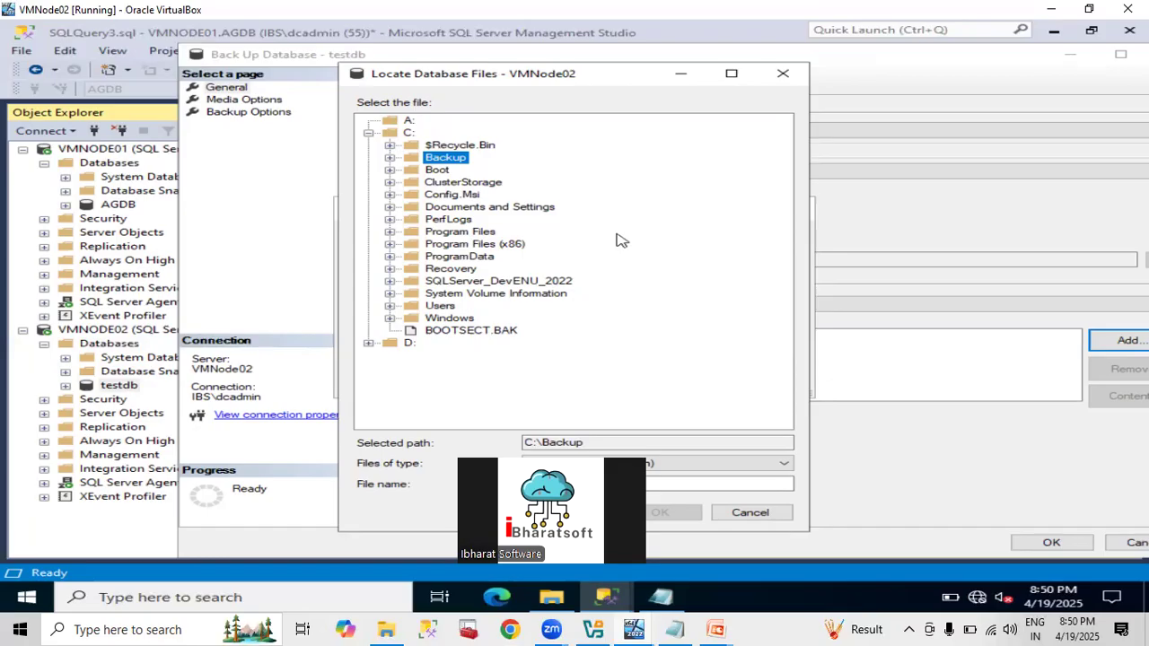
{"action": "left_click", "coordinate": [768, 518]}
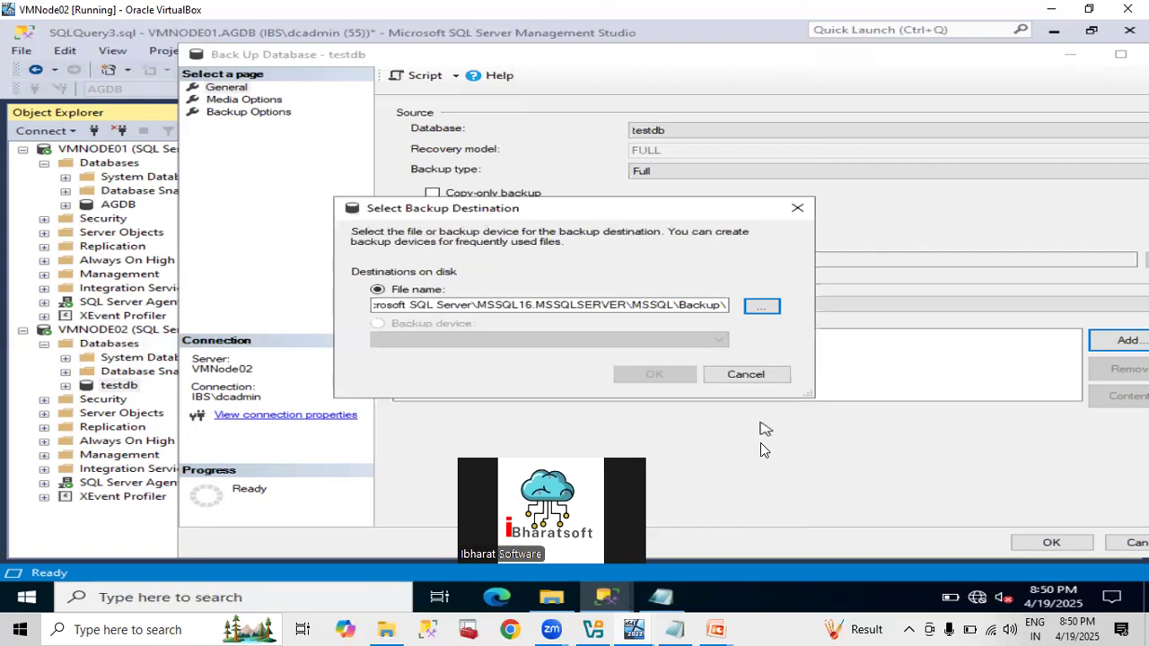
{"action": "left_click", "coordinate": [743, 377]}
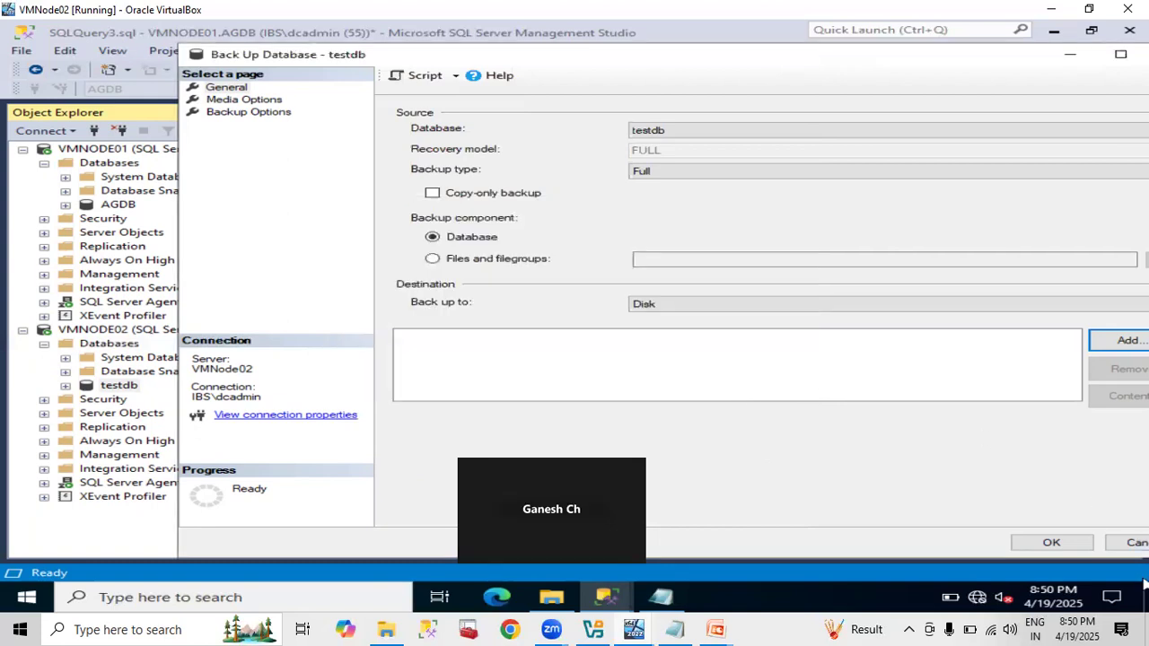
{"action": "left_click", "coordinate": [1135, 544]}
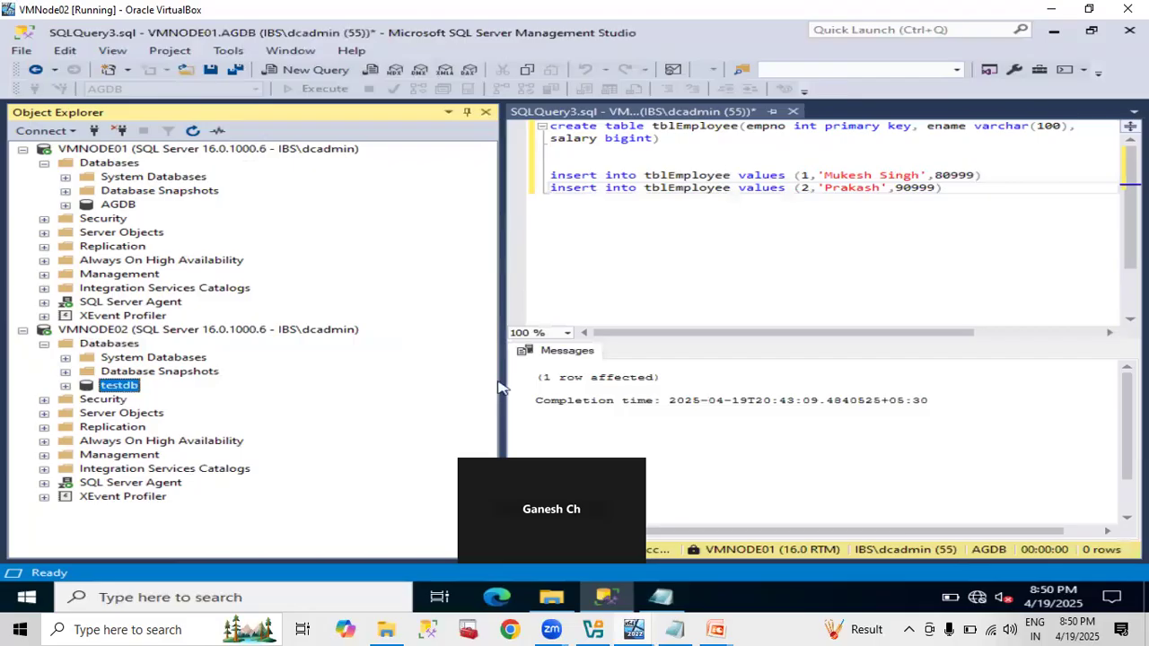
Create and name a new folder on Local Disk (C:), then go up to This PC.
{"action": "left_click", "coordinate": [551, 597]}
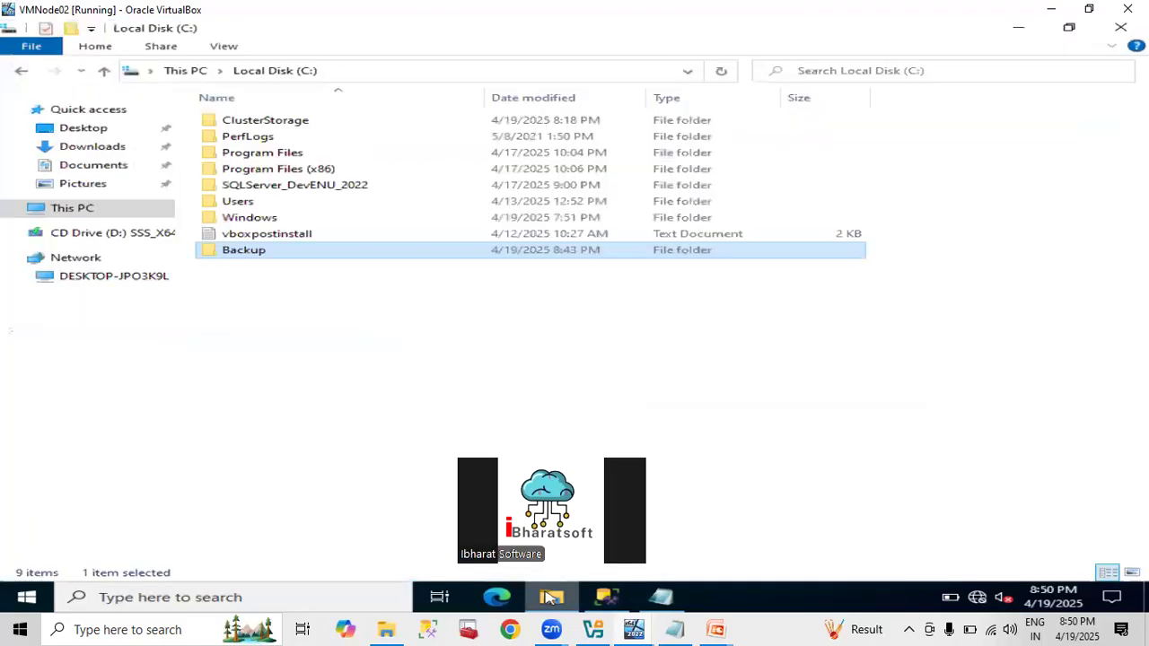
{"action": "right_click", "coordinate": [290, 352]}
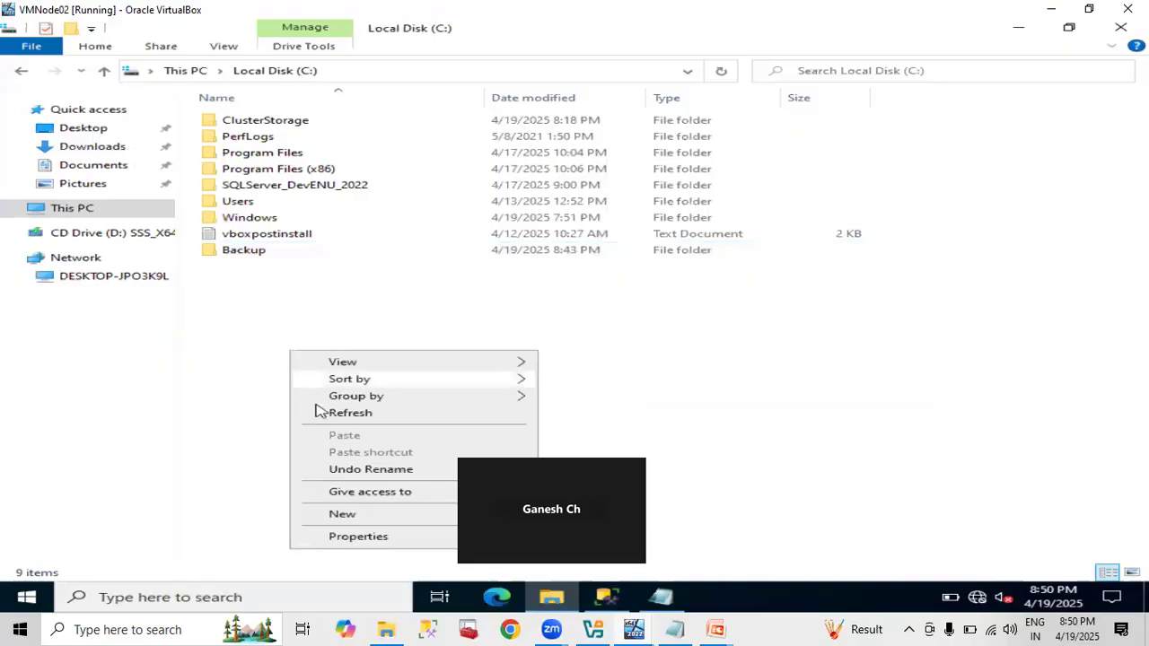
{"action": "mouse_move", "coordinate": [344, 516]}
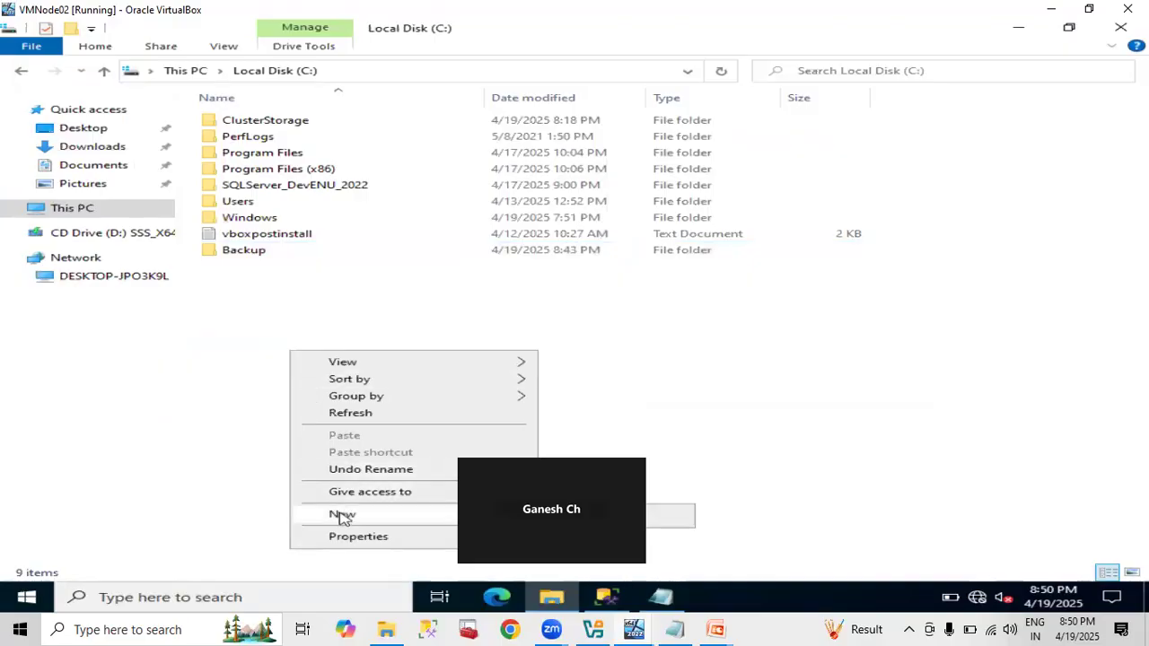
{"action": "left_click", "coordinate": [675, 522]}
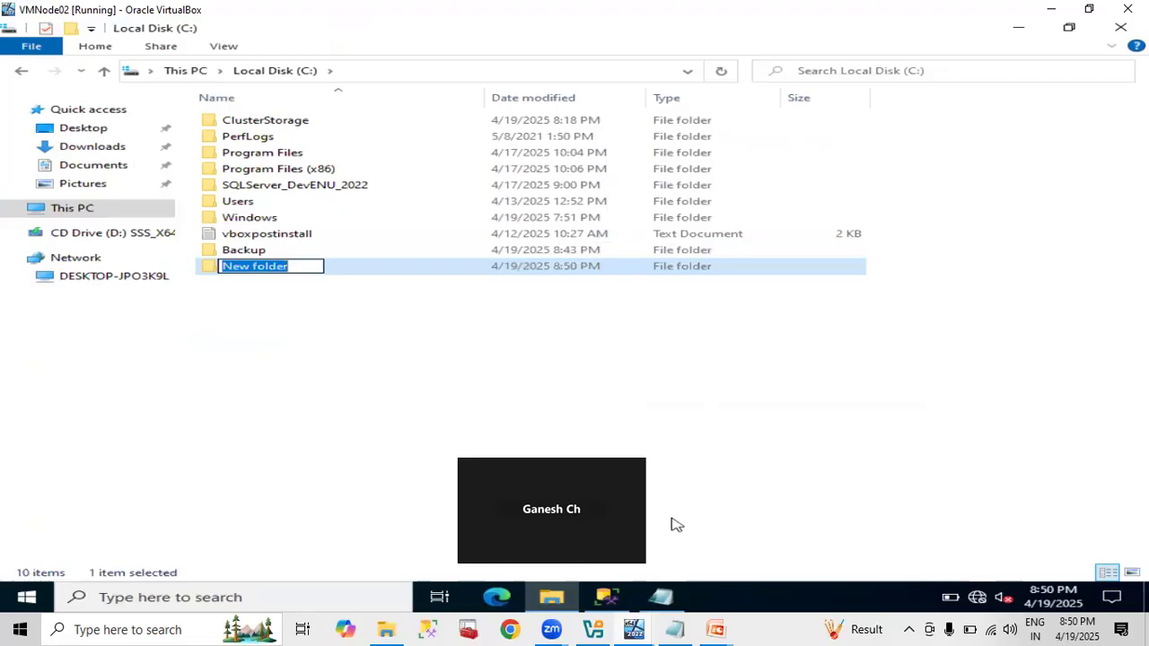
{"action": "type", "text": "Ra"}
{"action": "key", "text": "BackSpace"}
{"action": "key", "text": "BackSpace"}
{"action": "type", "text": "Raavi"}
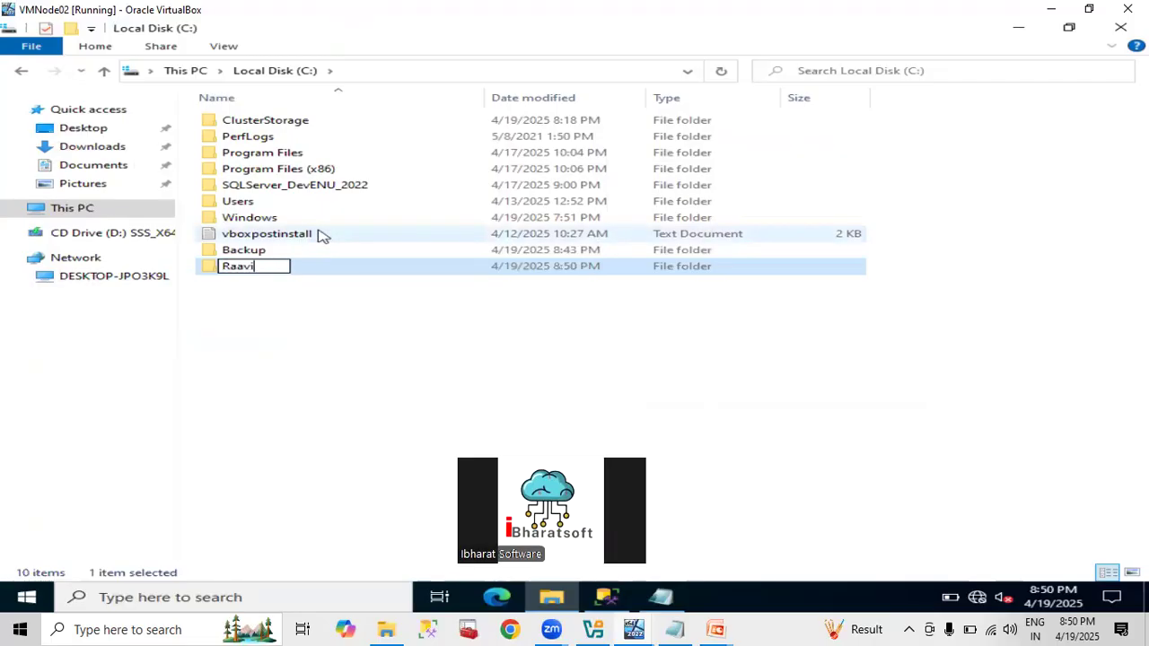
{"action": "key", "text": "BackSpace"}
{"action": "key", "text": "BackSpace"}
{"action": "key", "text": "BackSpace"}
{"action": "type", "text": "vi"}
{"action": "key", "text": "Return"}
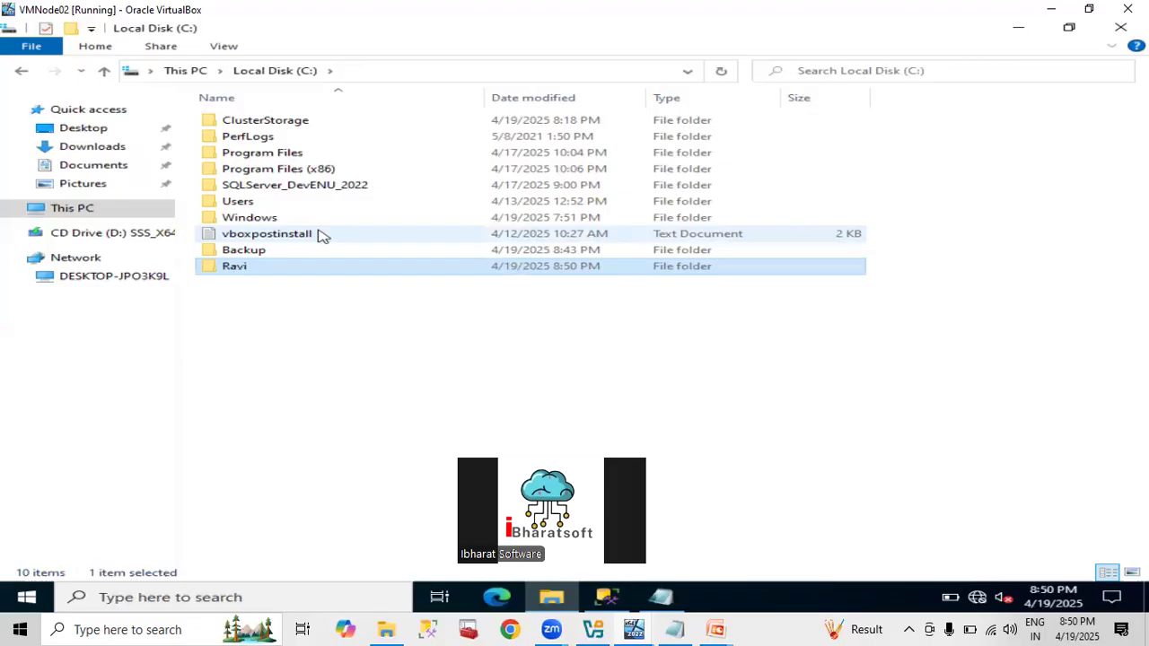
{"action": "left_click", "coordinate": [199, 71]}
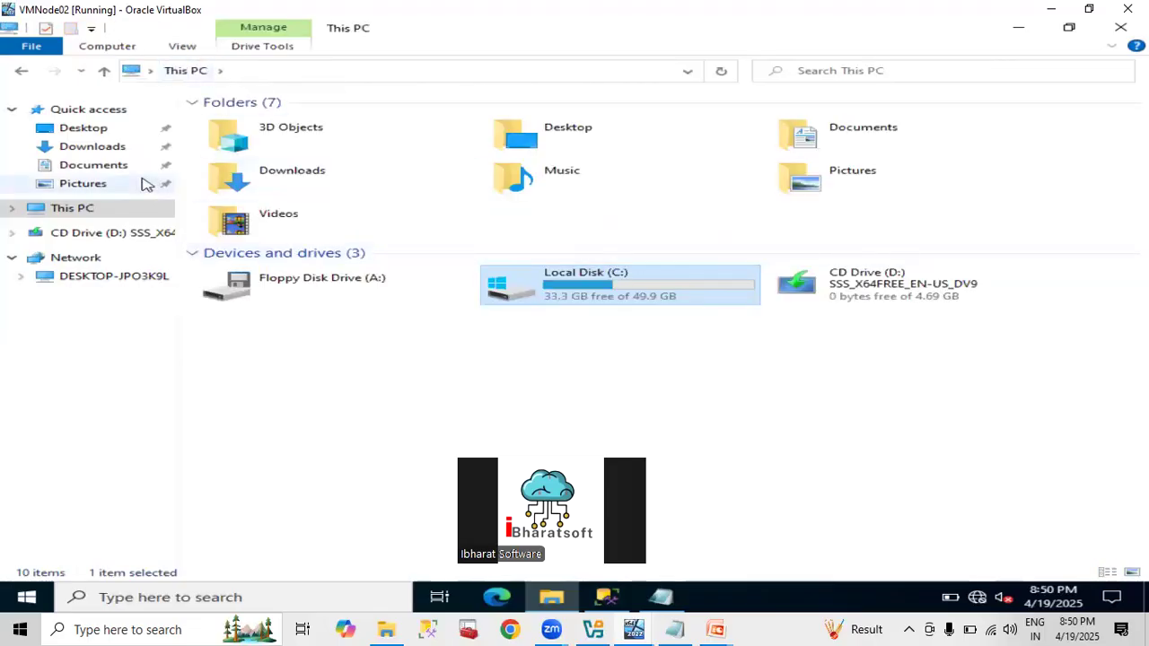
{"action": "right_click", "coordinate": [88, 208]}
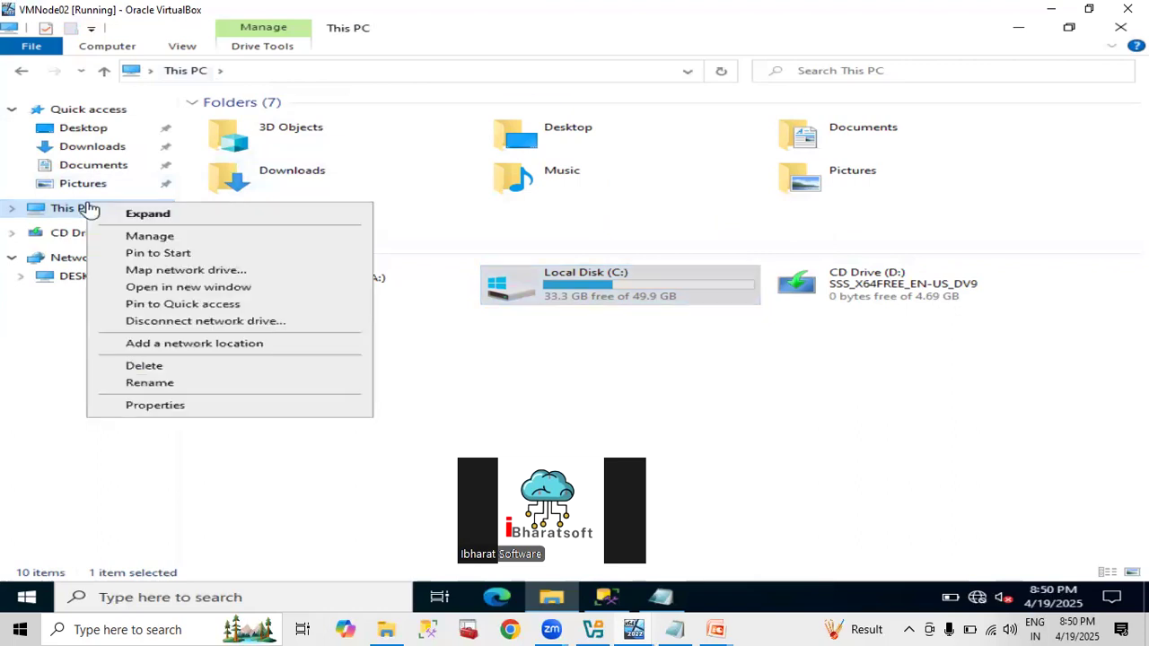
{"action": "left_click", "coordinate": [154, 406]}
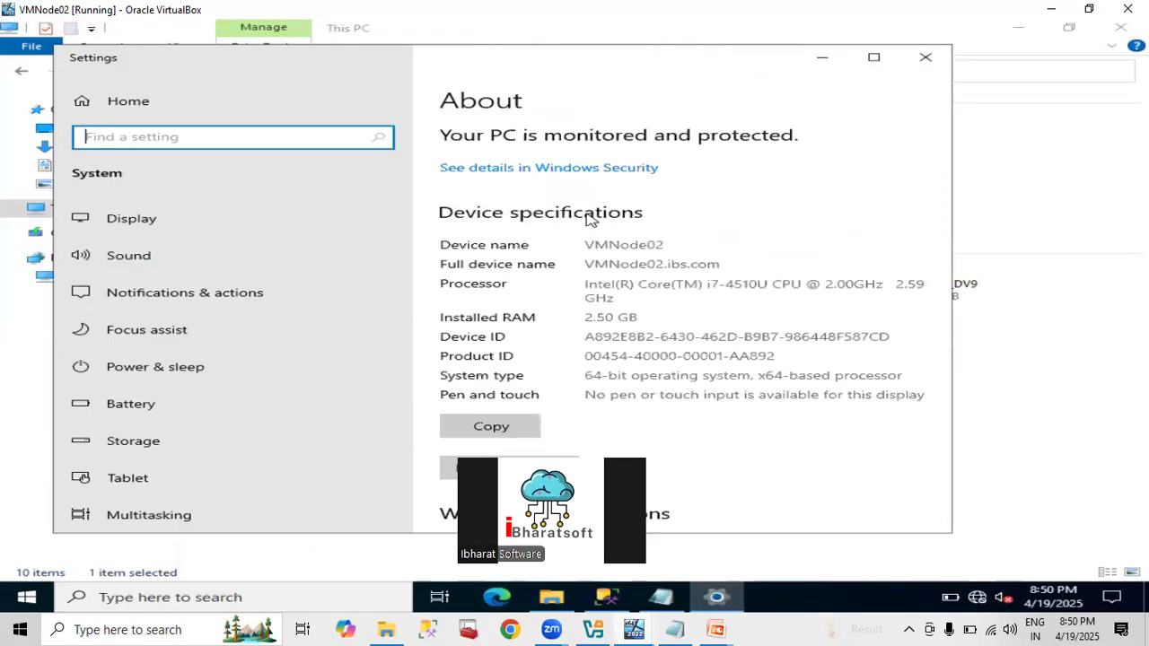
{"action": "double_click", "coordinate": [615, 245]}
{"action": "left_click", "coordinate": [615, 244]}
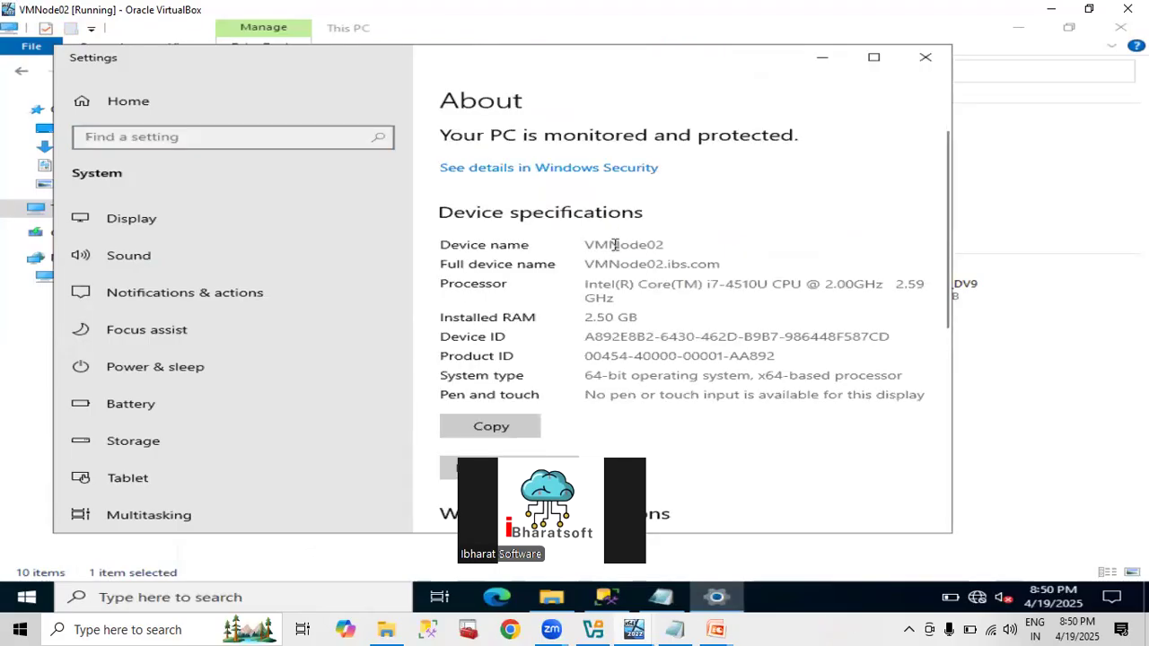
{"action": "double_click", "coordinate": [614, 244]}
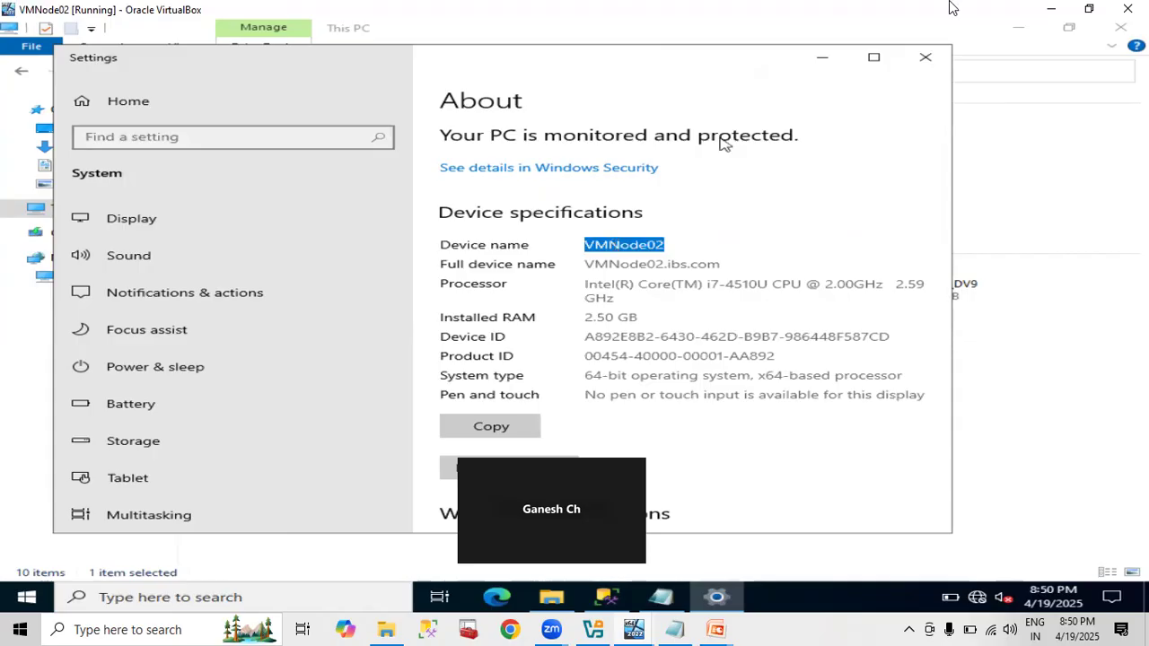
{"action": "left_click", "coordinate": [930, 58]}
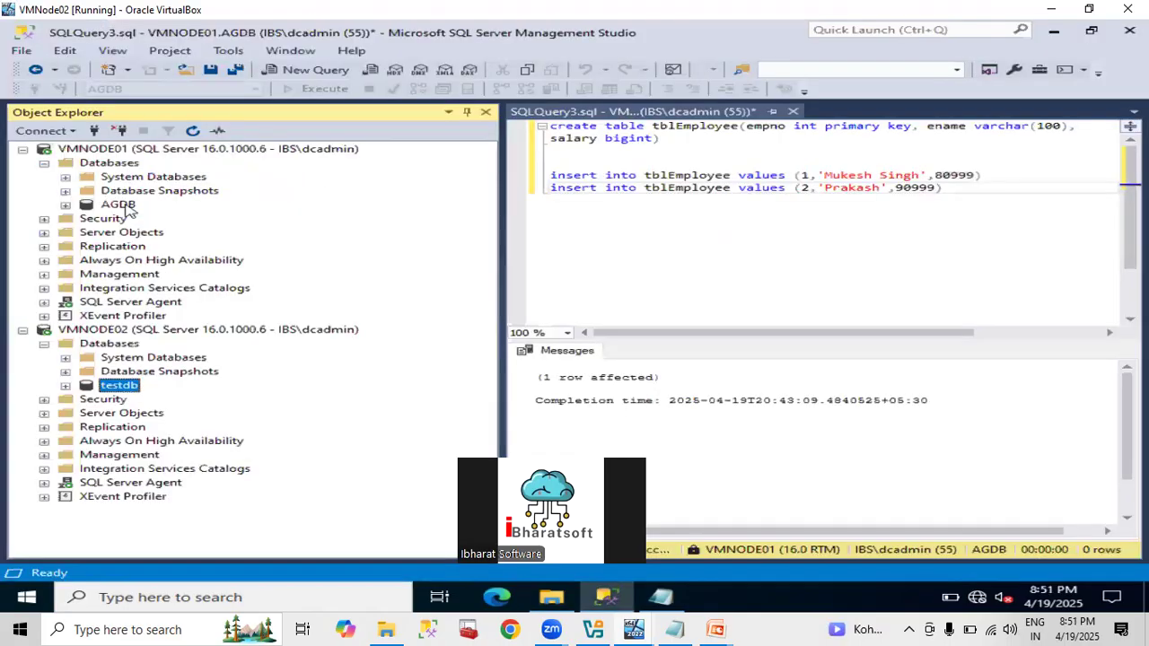
Select VMNODE01 and then its AGDB database in Object Explorer.
{"action": "left_click", "coordinate": [123, 151]}
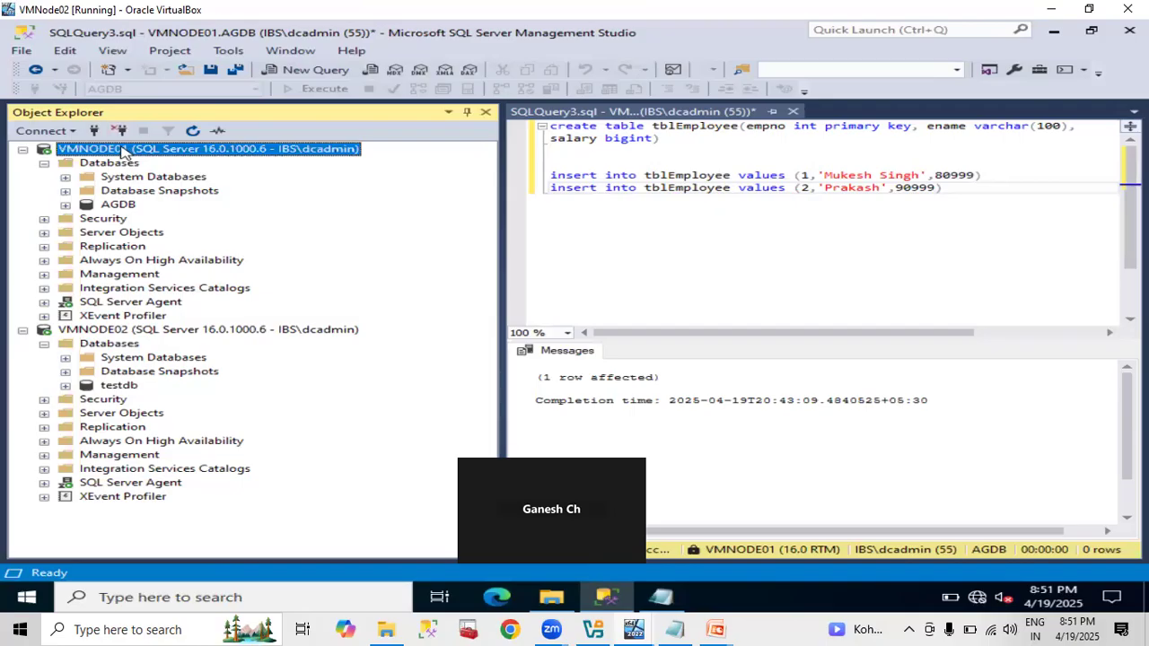
{"action": "left_click", "coordinate": [118, 205]}
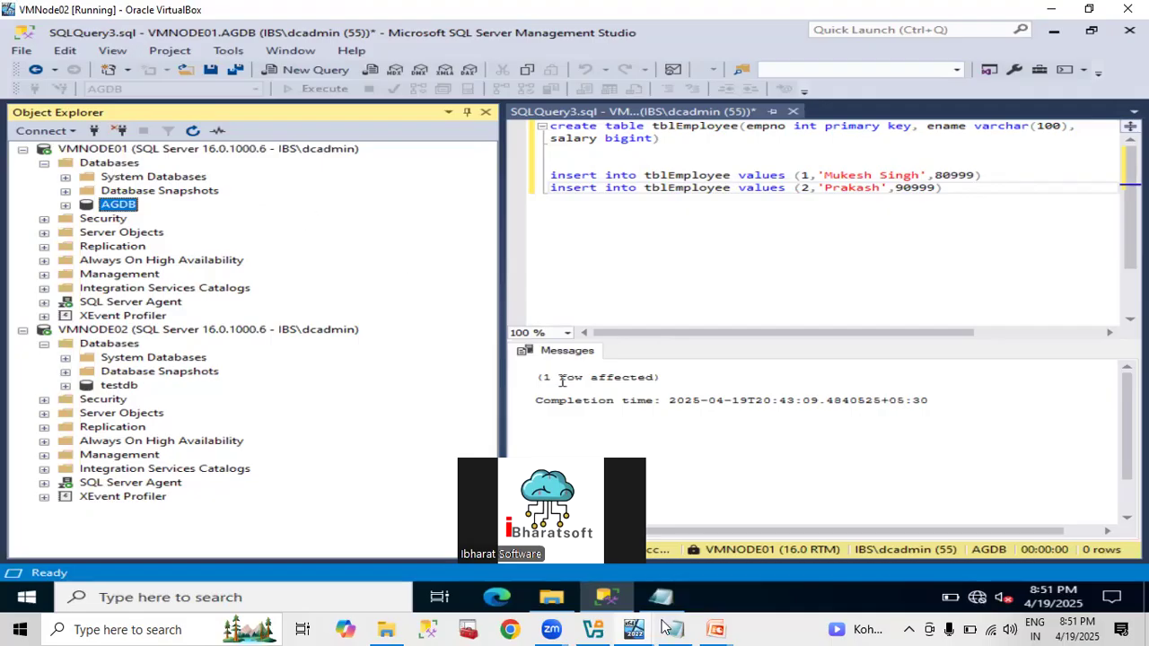
{"action": "mouse_move", "coordinate": [652, 627]}
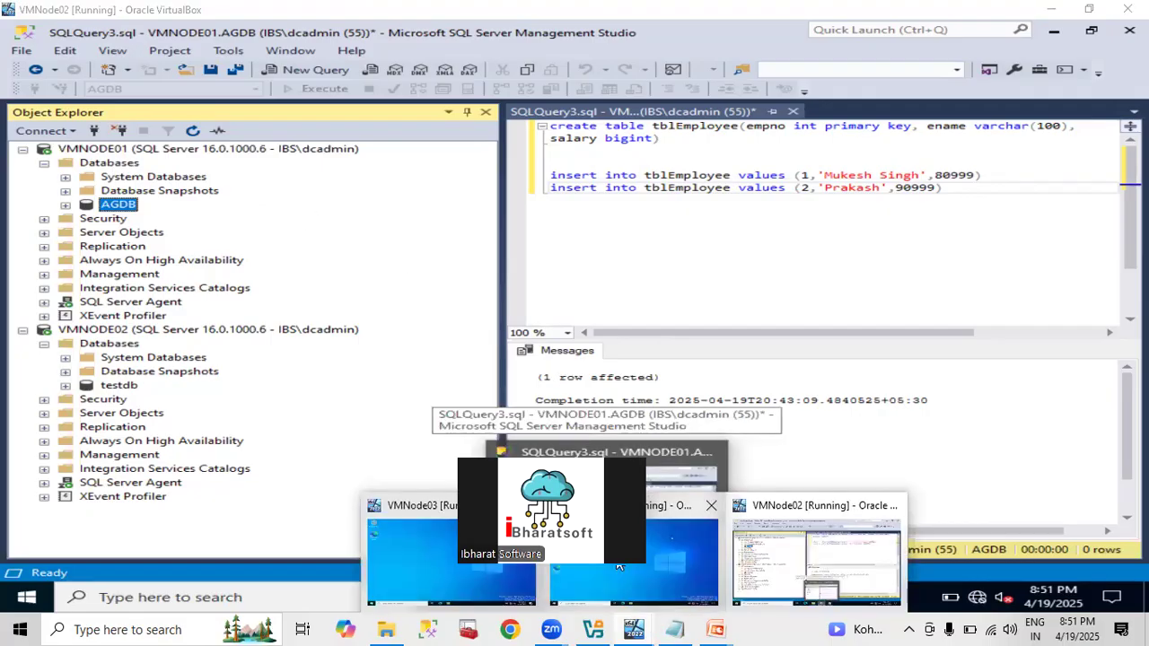
On VMNode01, open Local Disk (C:) and create a folder named VMNode01_Backup.
{"action": "left_click", "coordinate": [618, 566]}
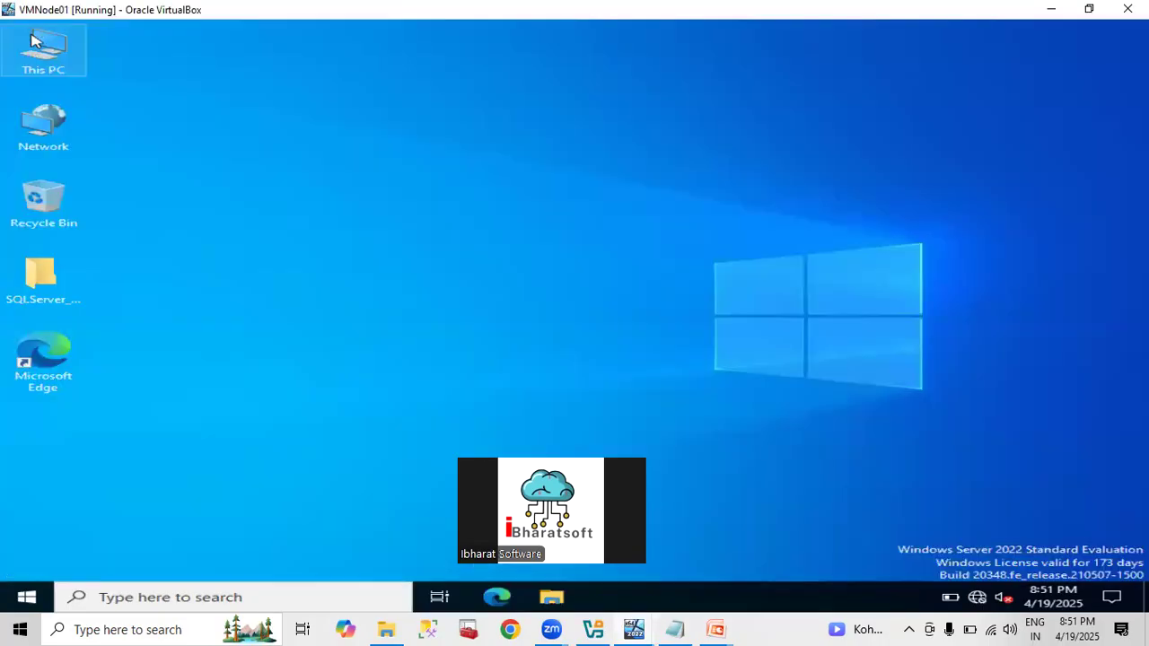
{"action": "double_click", "coordinate": [40, 57]}
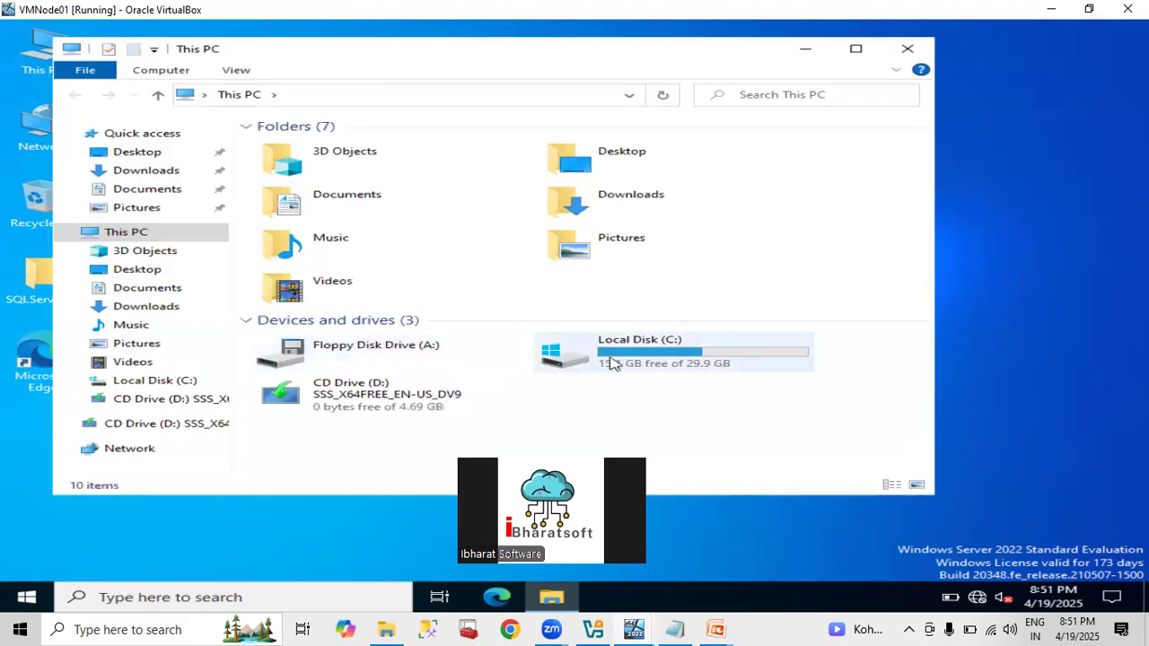
{"action": "double_click", "coordinate": [584, 363]}
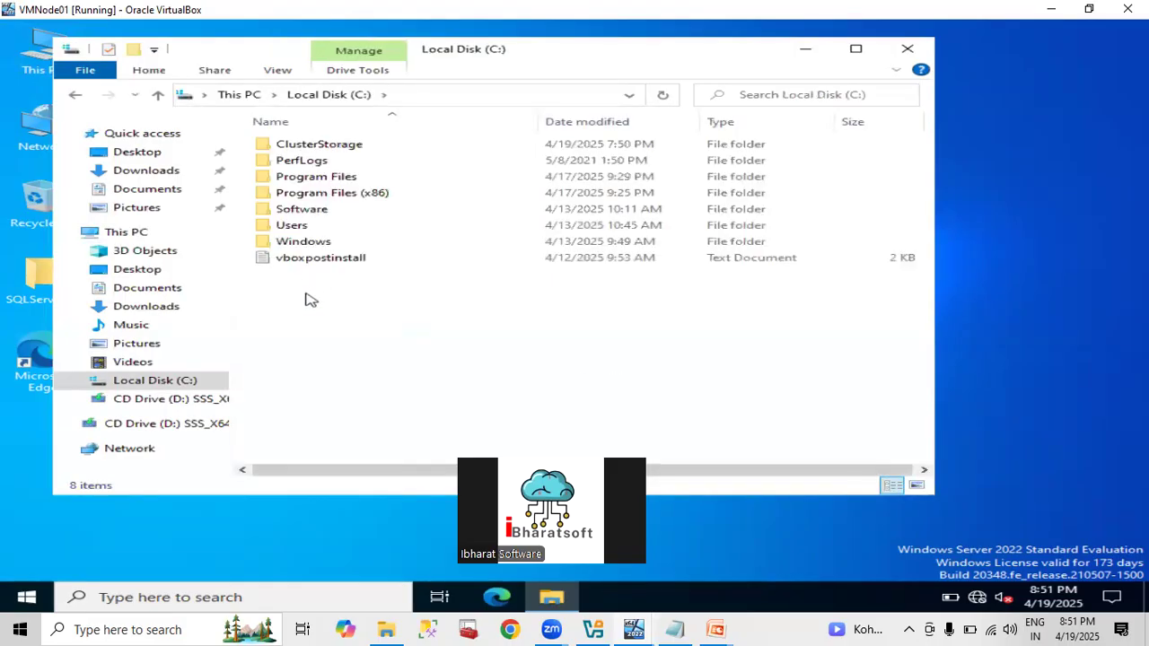
{"action": "right_click", "coordinate": [306, 294]}
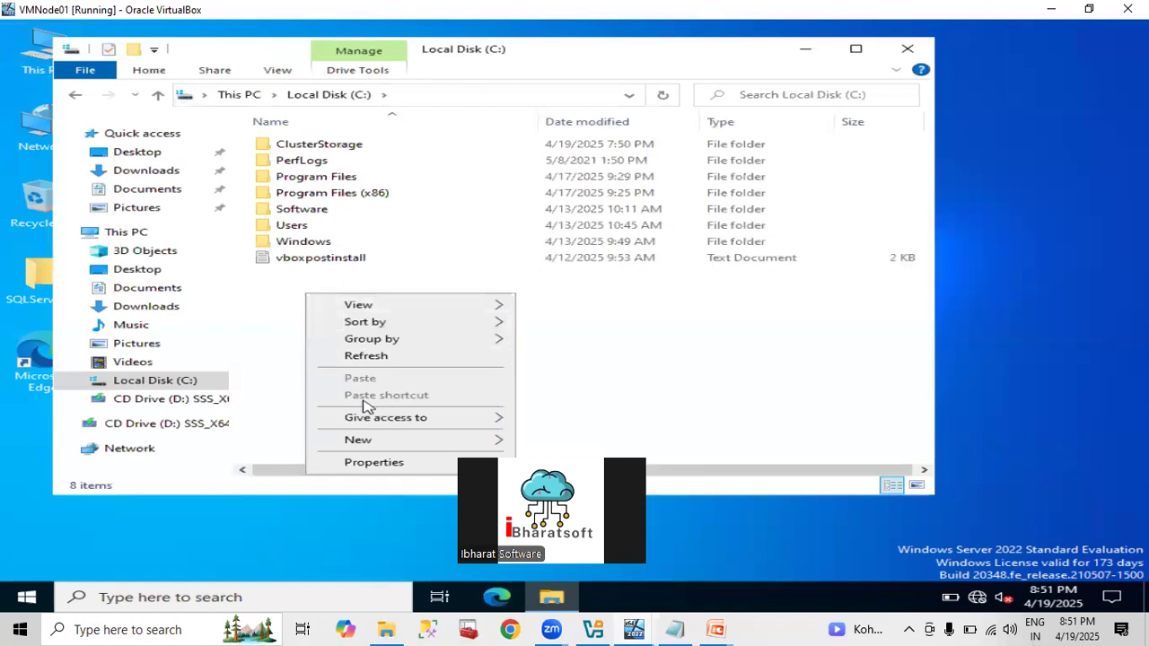
{"action": "mouse_move", "coordinate": [366, 440]}
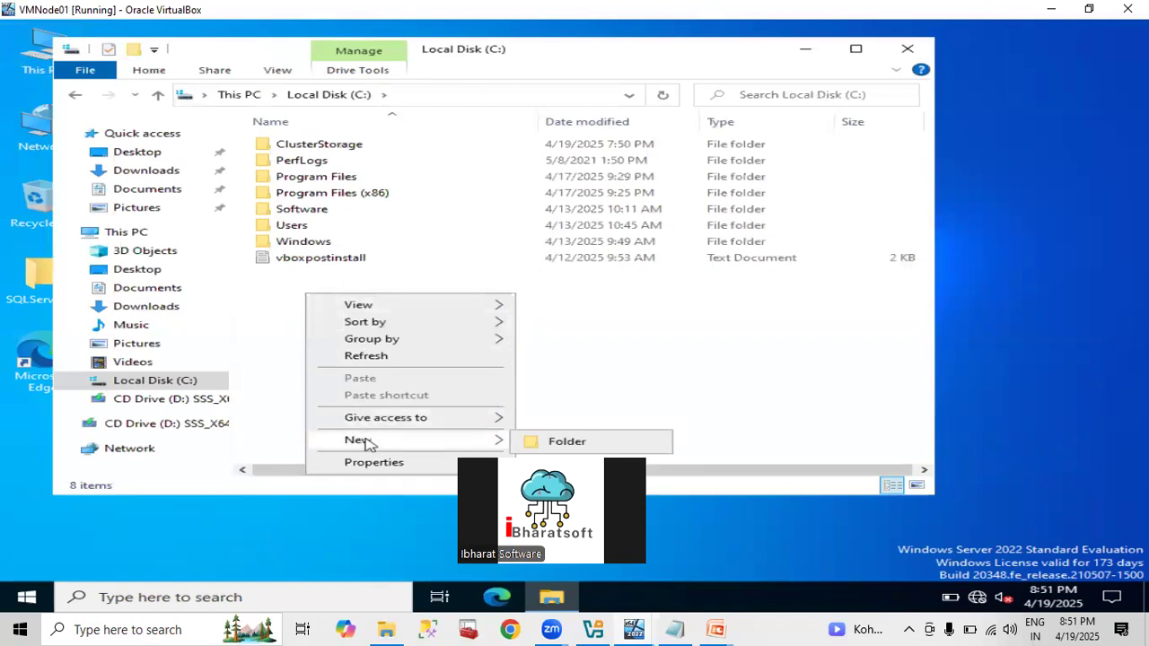
{"action": "left_click", "coordinate": [565, 441]}
{"action": "type", "text": "V"}
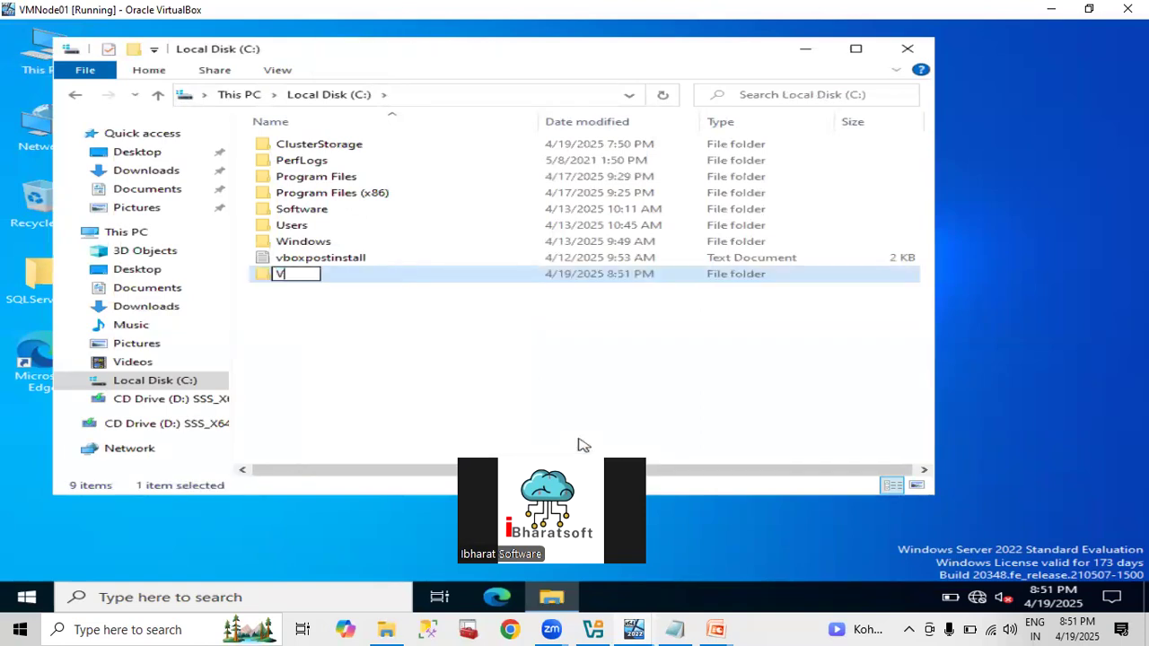
{"action": "type", "text": "MNo"}
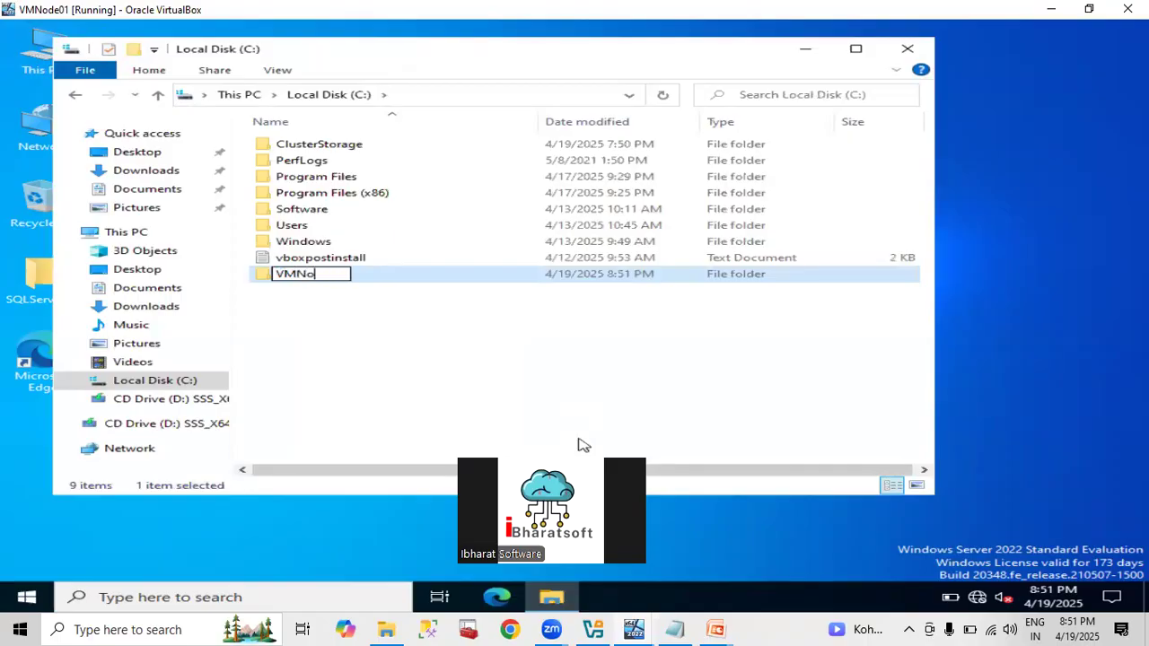
{"action": "type", "text": "de01"}
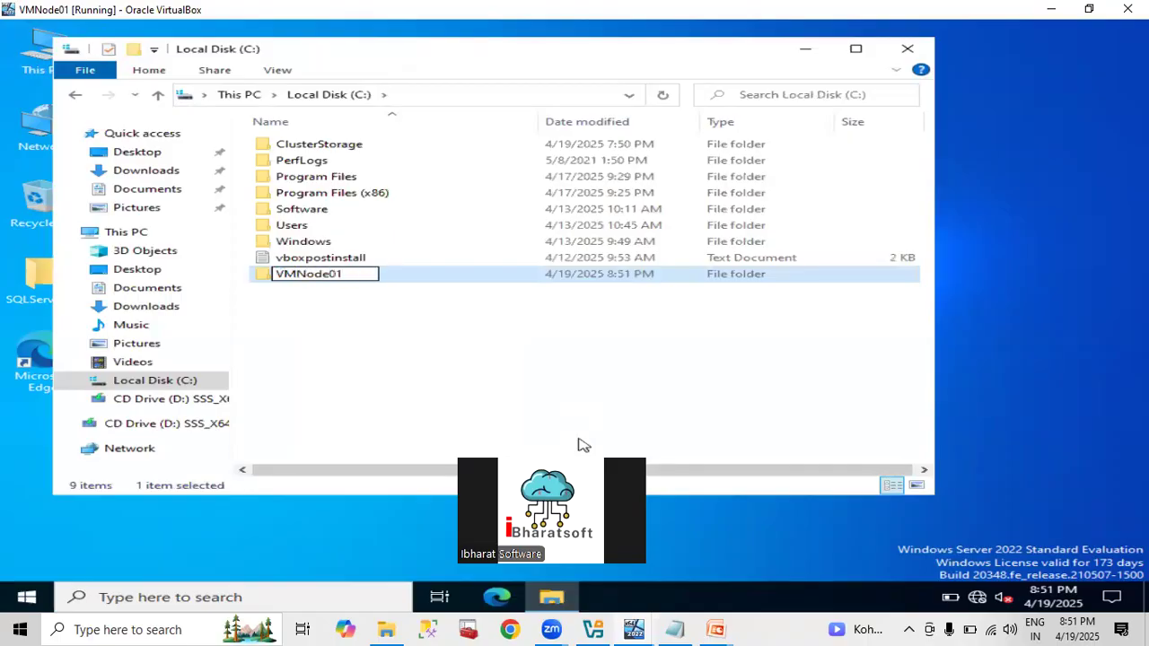
{"action": "type", "text": "_Backup"}
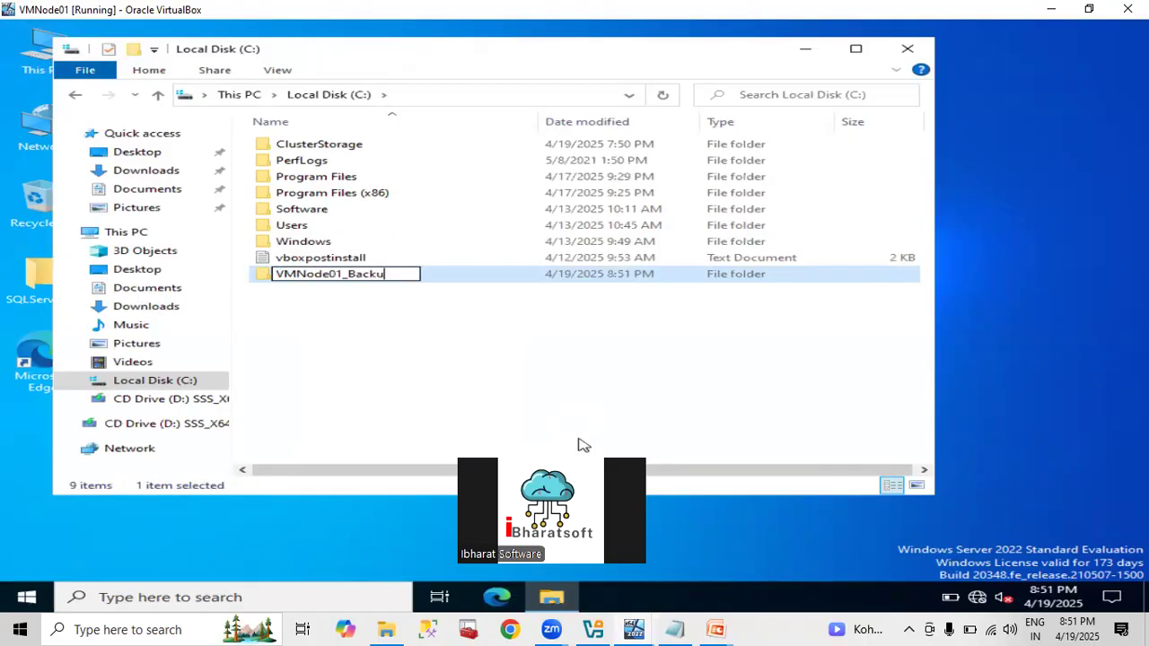
{"action": "key", "text": "Return"}
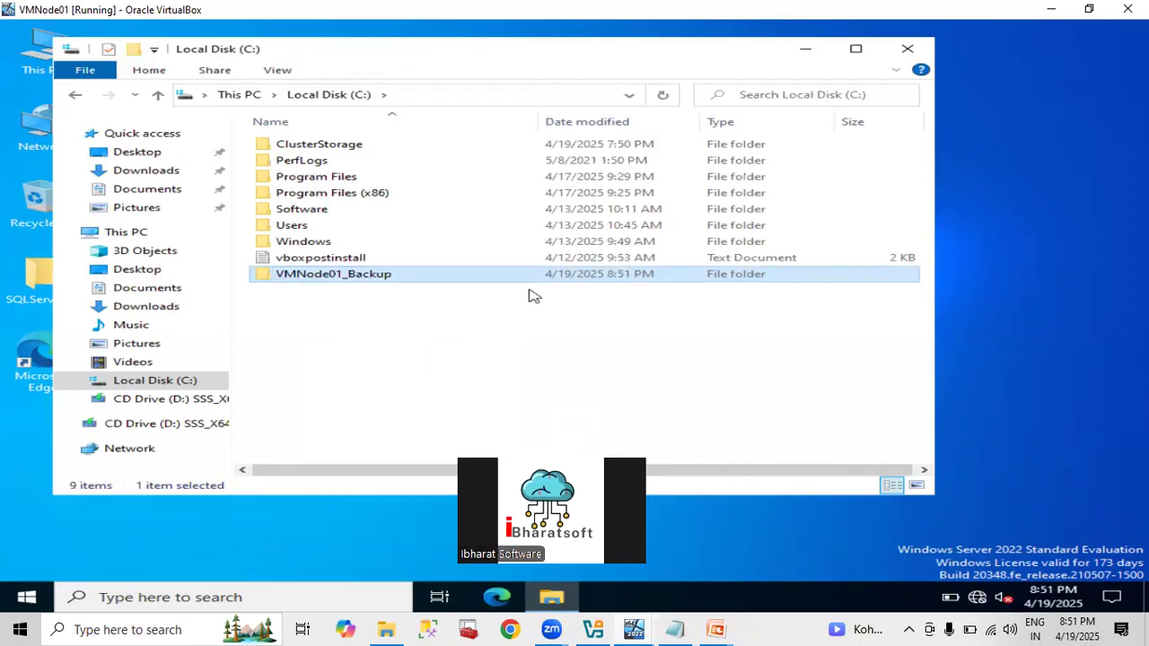
{"action": "key", "text": "alt"}
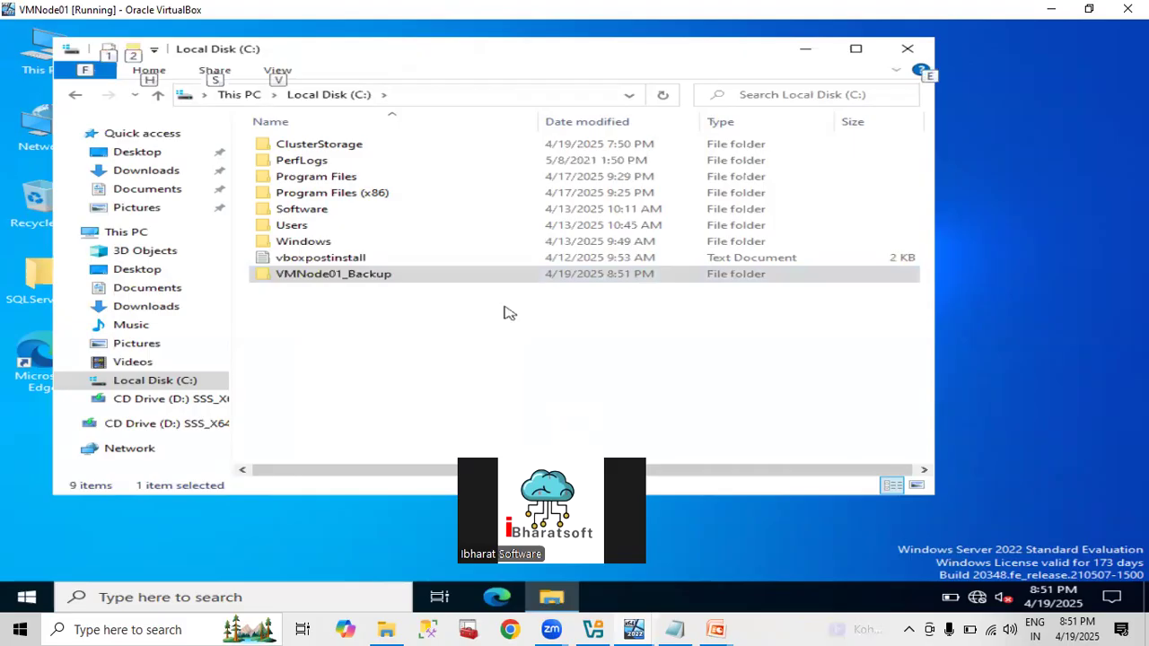
On VMNode02, open and cancel the AGDB backup dialog, then expand Always On High Availability.
{"action": "mouse_move", "coordinate": [628, 628]}
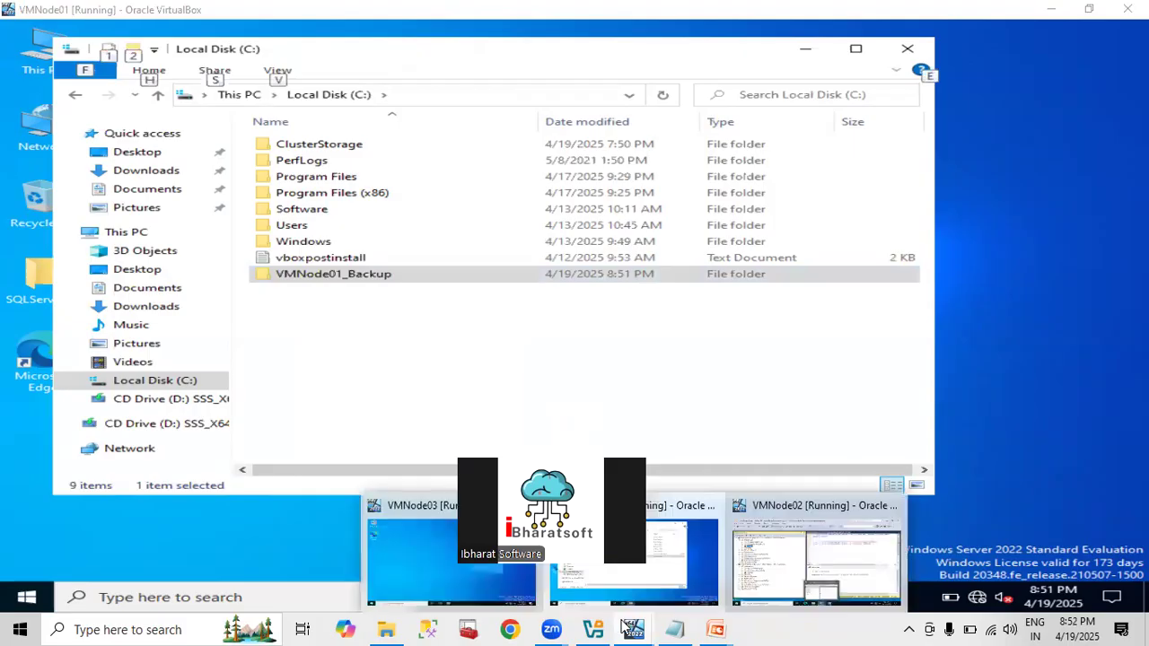
{"action": "left_click", "coordinate": [862, 565]}
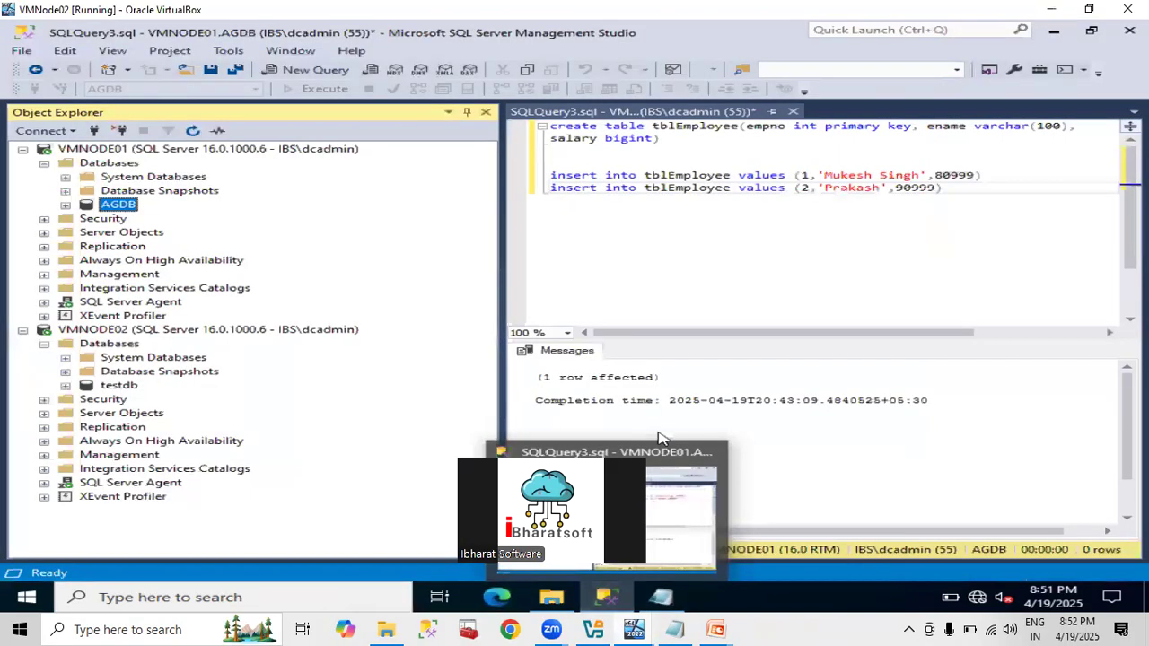
{"action": "right_click", "coordinate": [120, 209]}
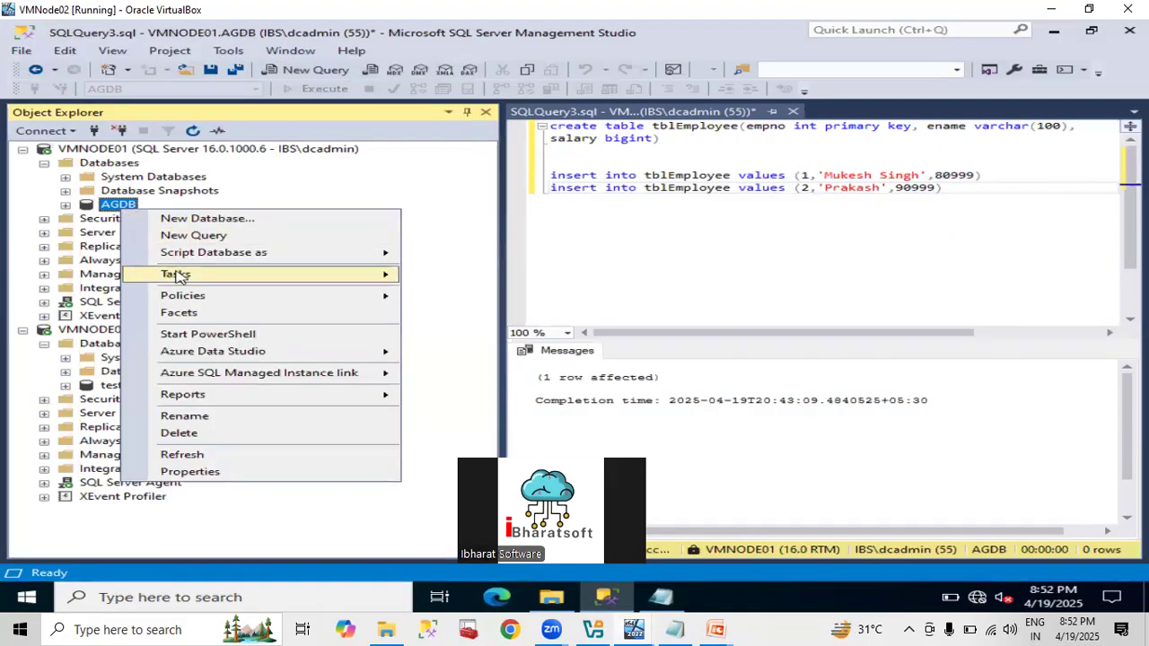
{"action": "mouse_move", "coordinate": [184, 274]}
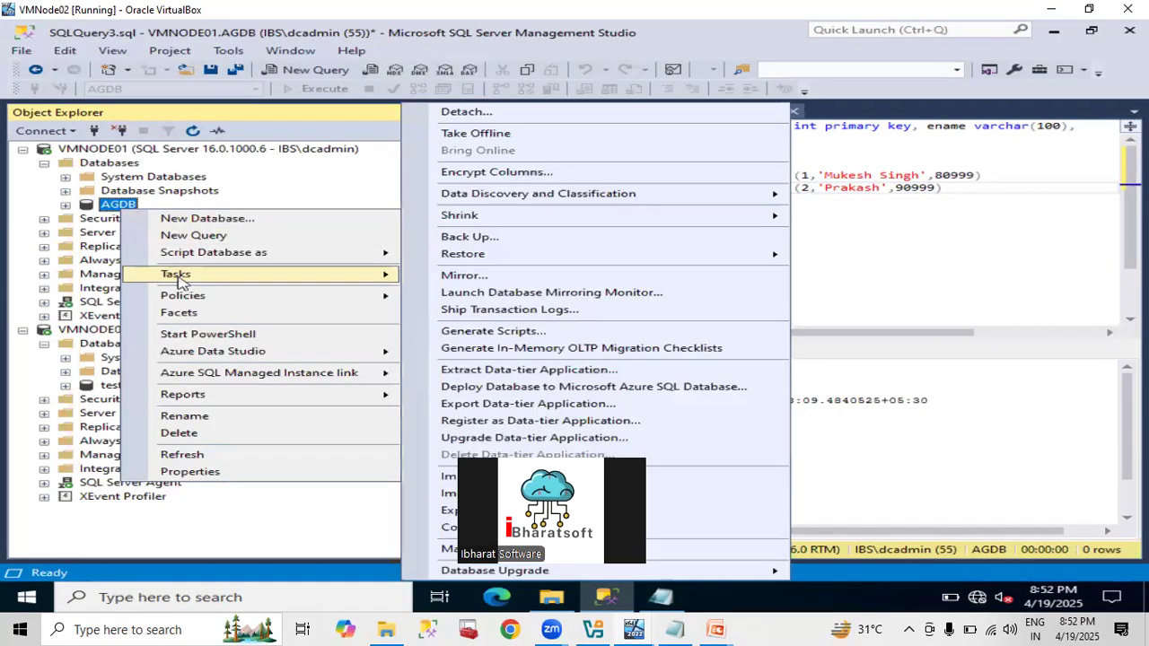
{"action": "left_click", "coordinate": [503, 238]}
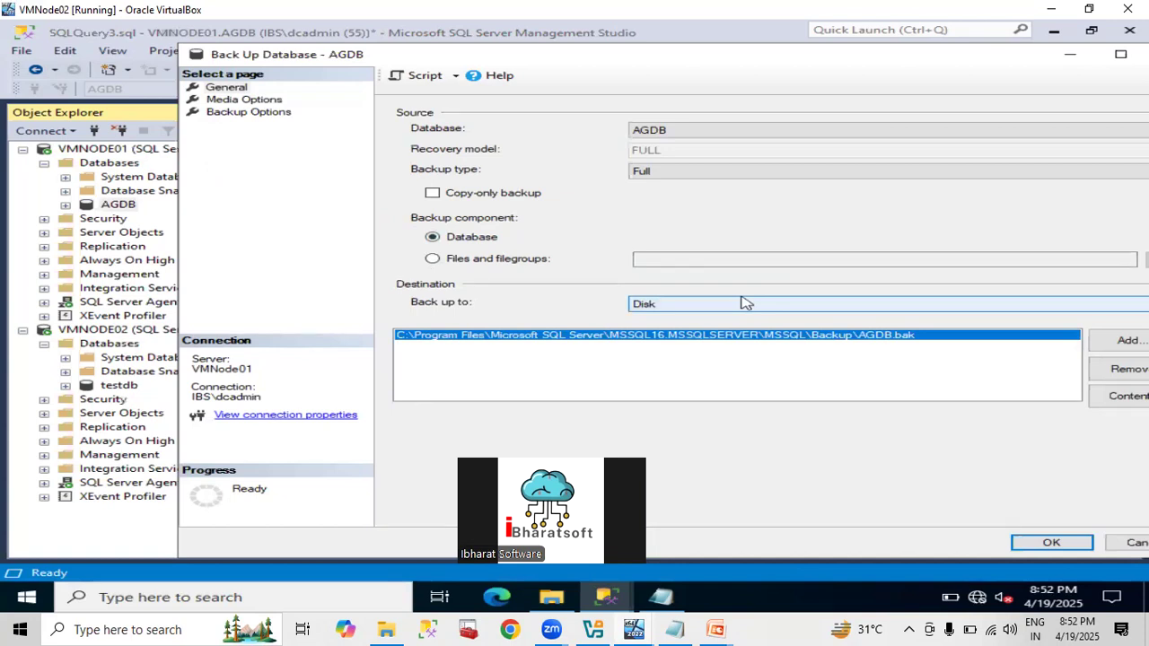
{"action": "left_click", "coordinate": [1127, 542]}
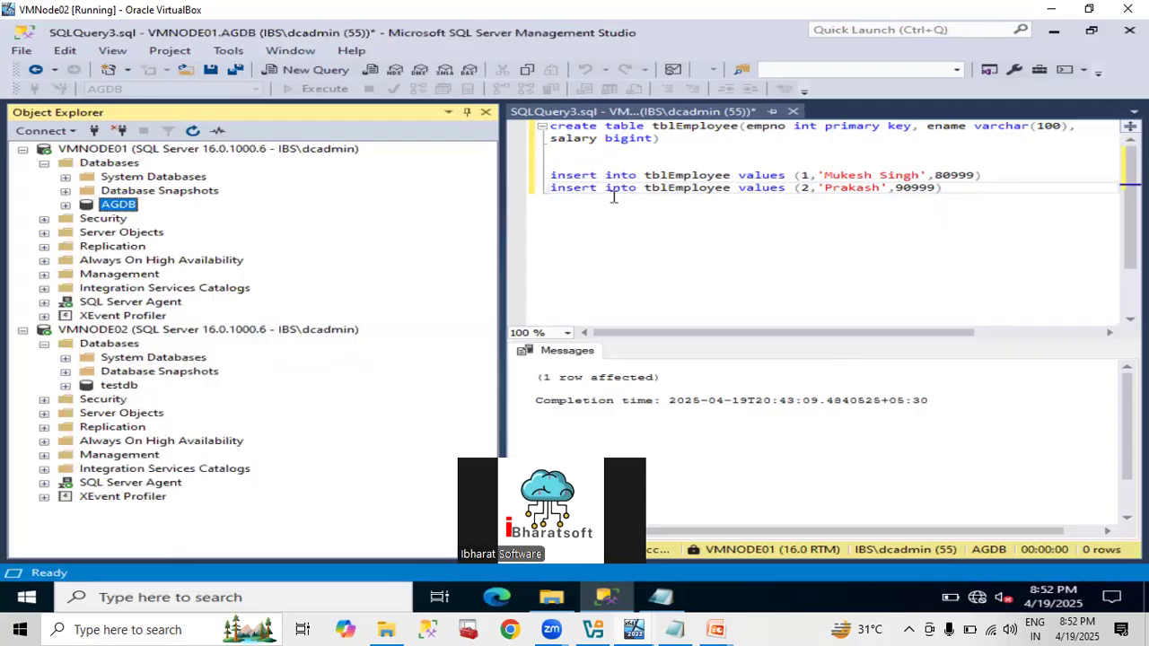
{"action": "left_click", "coordinate": [47, 259]}
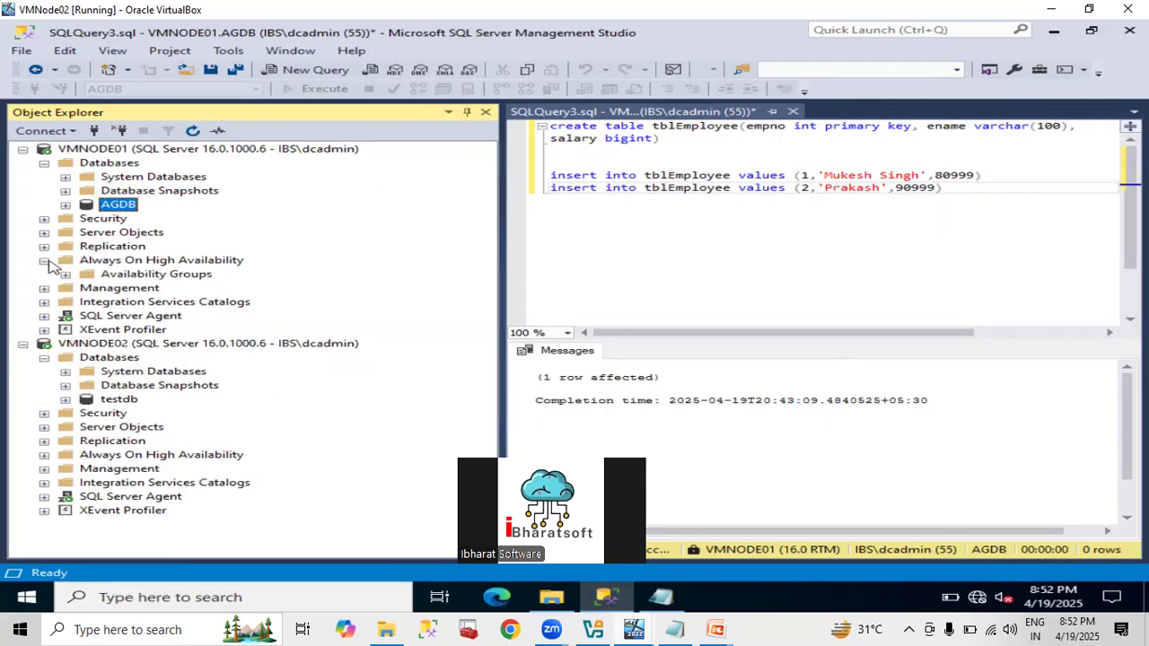
{"action": "right_click", "coordinate": [100, 274]}
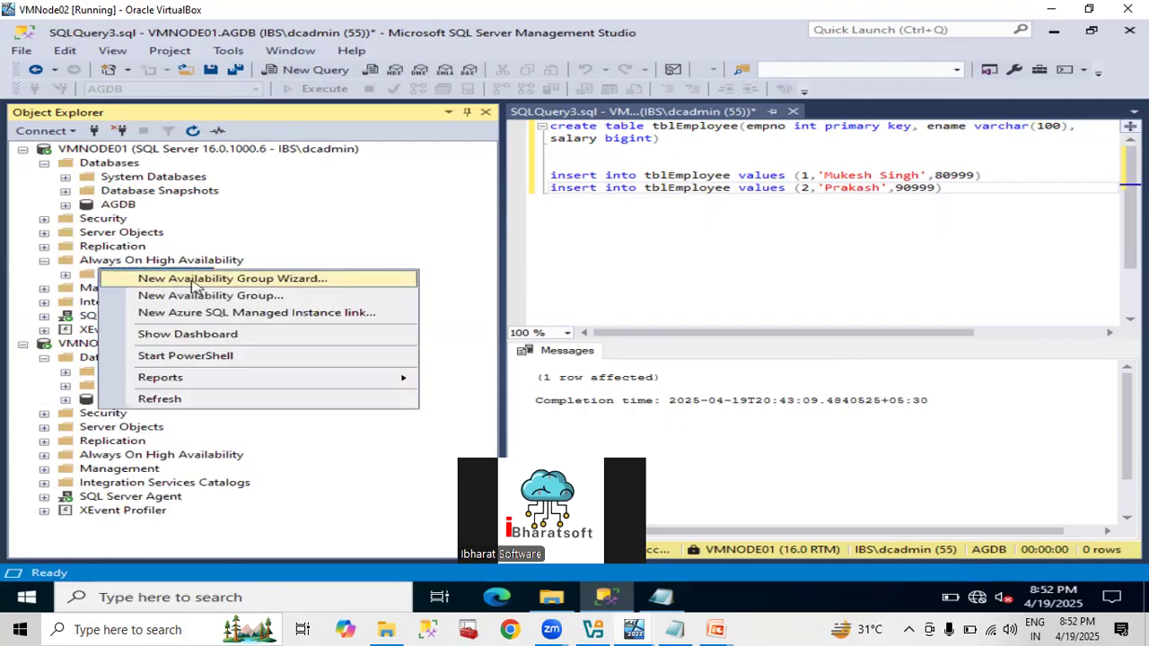
{"action": "left_click", "coordinate": [196, 280]}
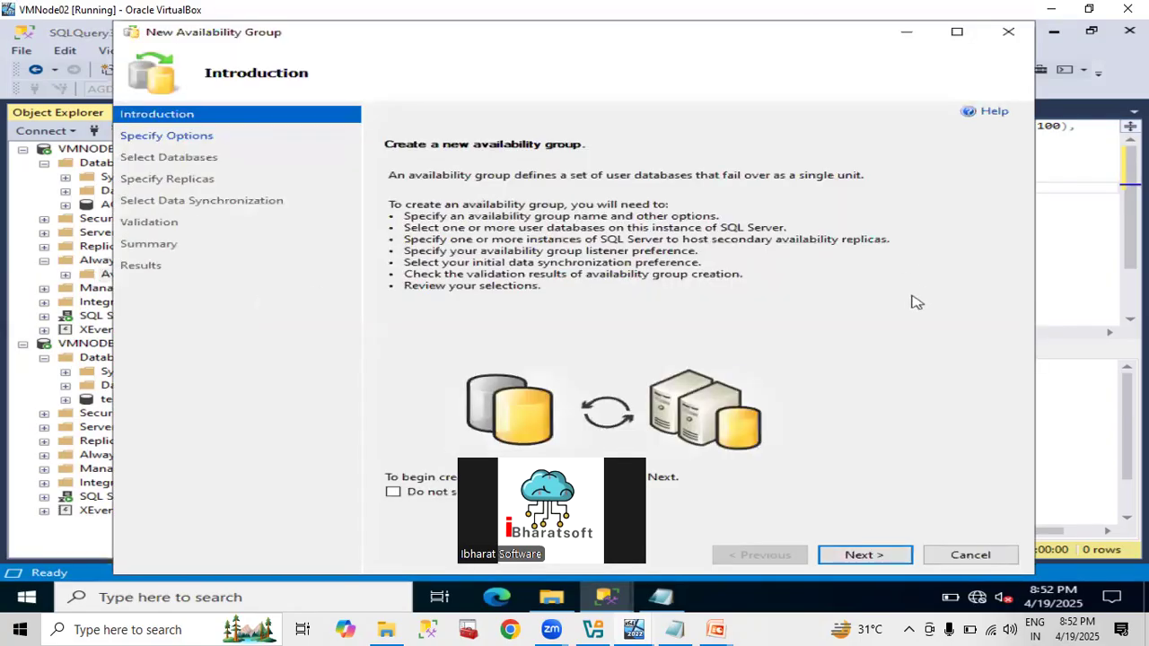
{"action": "left_click", "coordinate": [850, 555]}
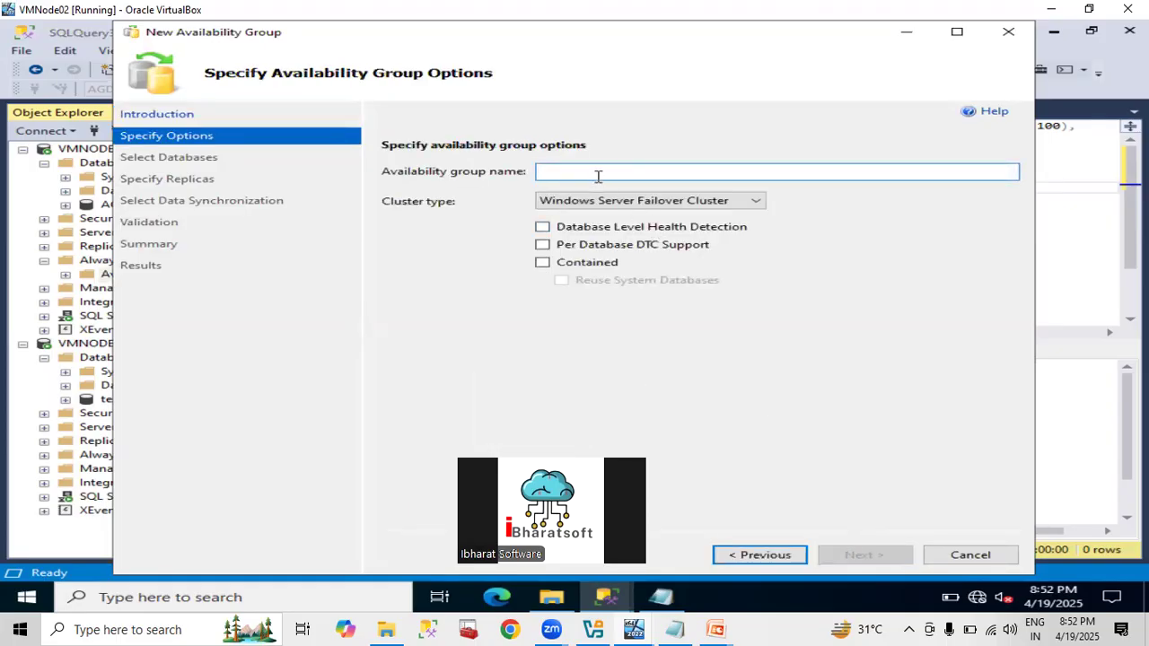
{"action": "type", "text": "AG001"}
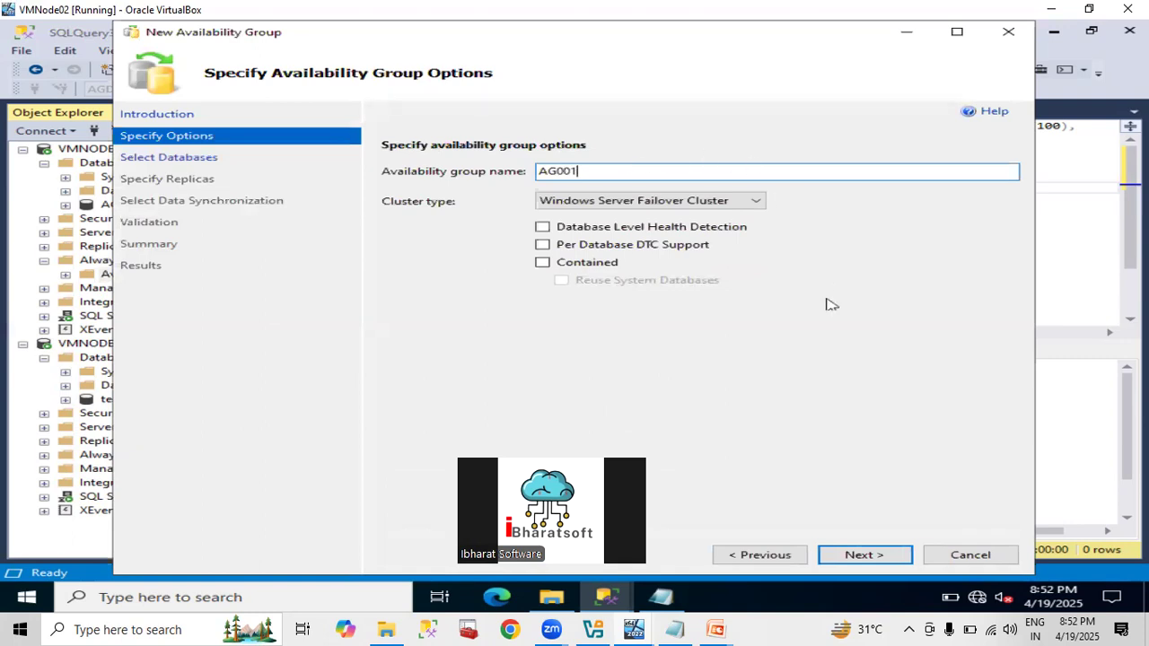
{"action": "left_click", "coordinate": [859, 556]}
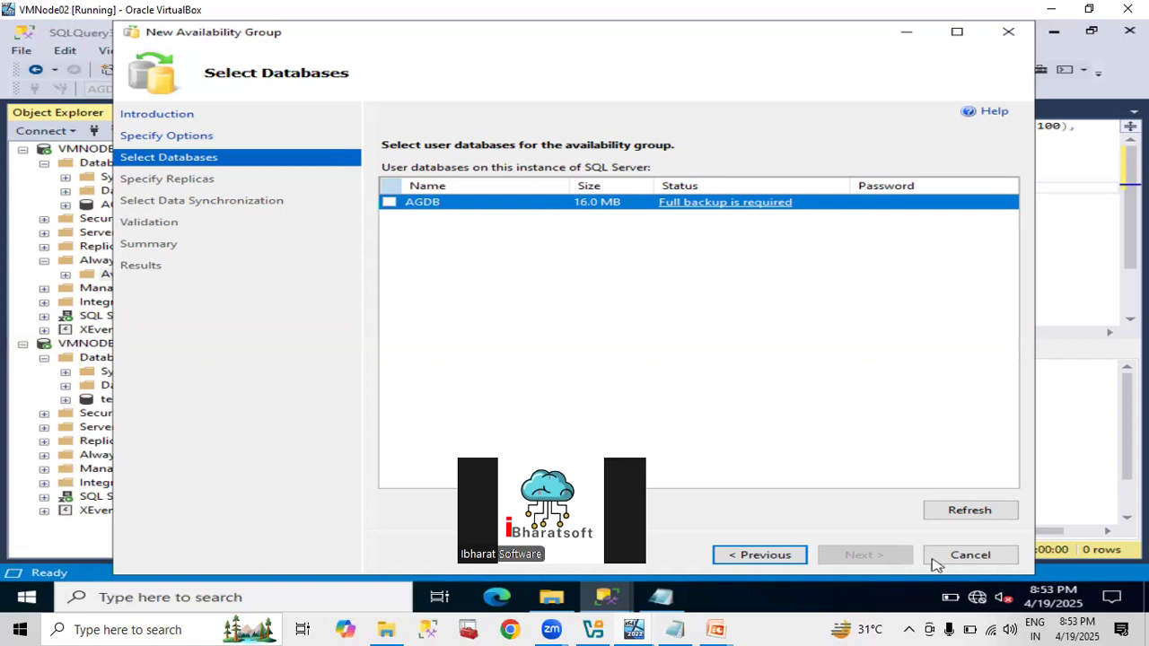
{"action": "left_click", "coordinate": [954, 562]}
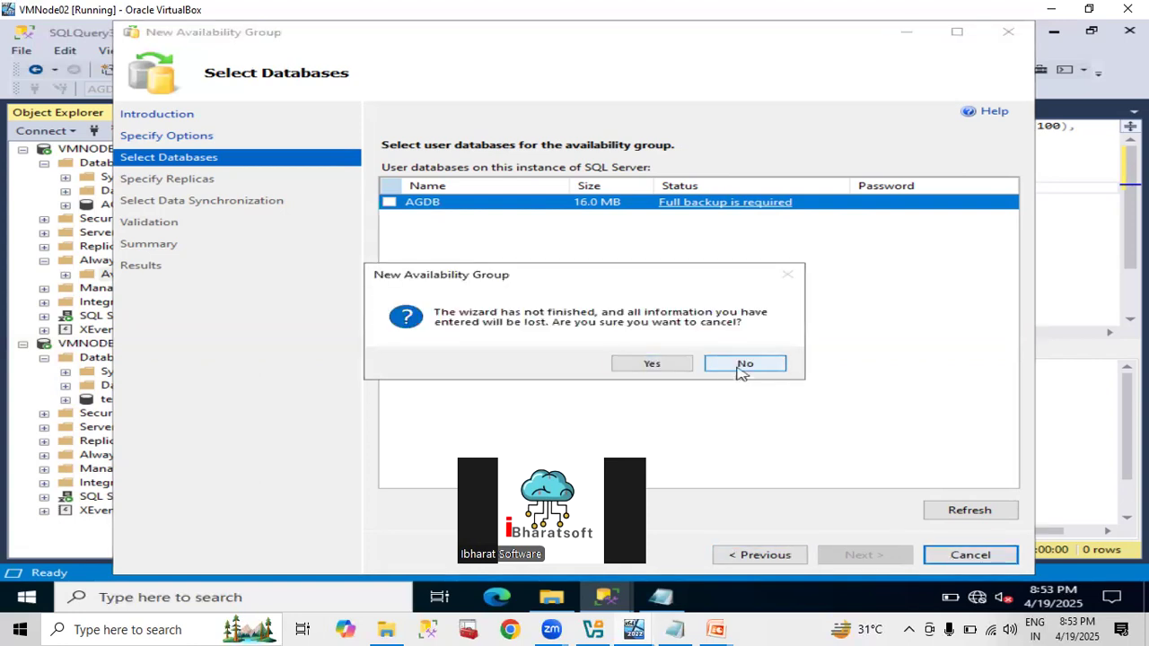
{"action": "left_click", "coordinate": [742, 366]}
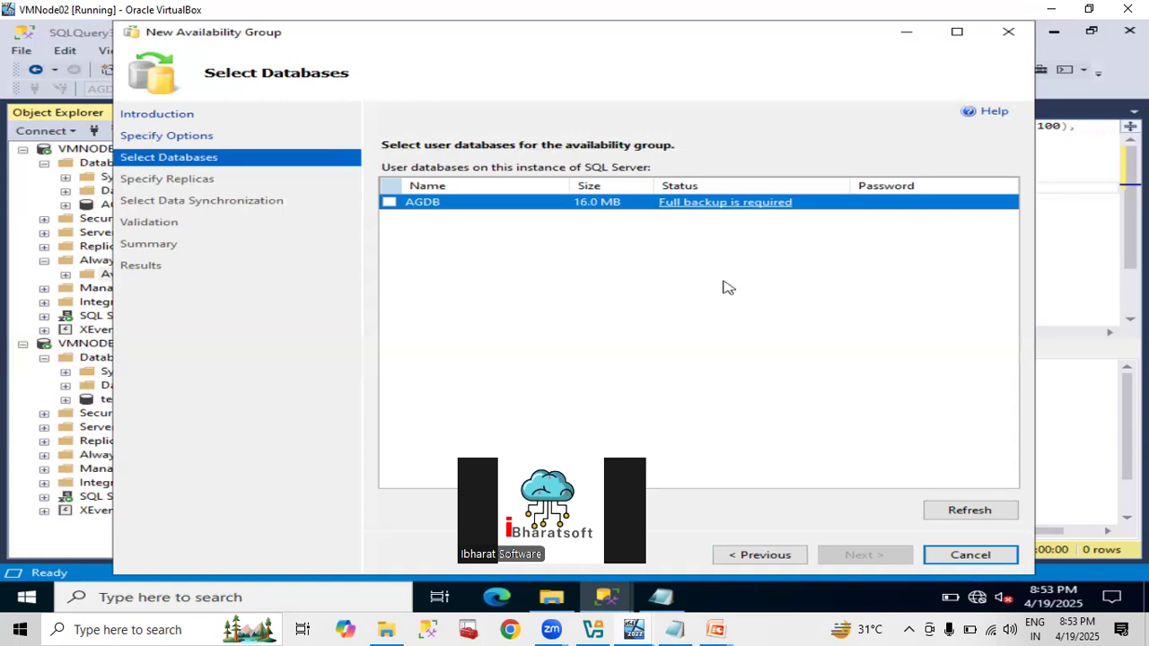
{"action": "left_click", "coordinate": [970, 557]}
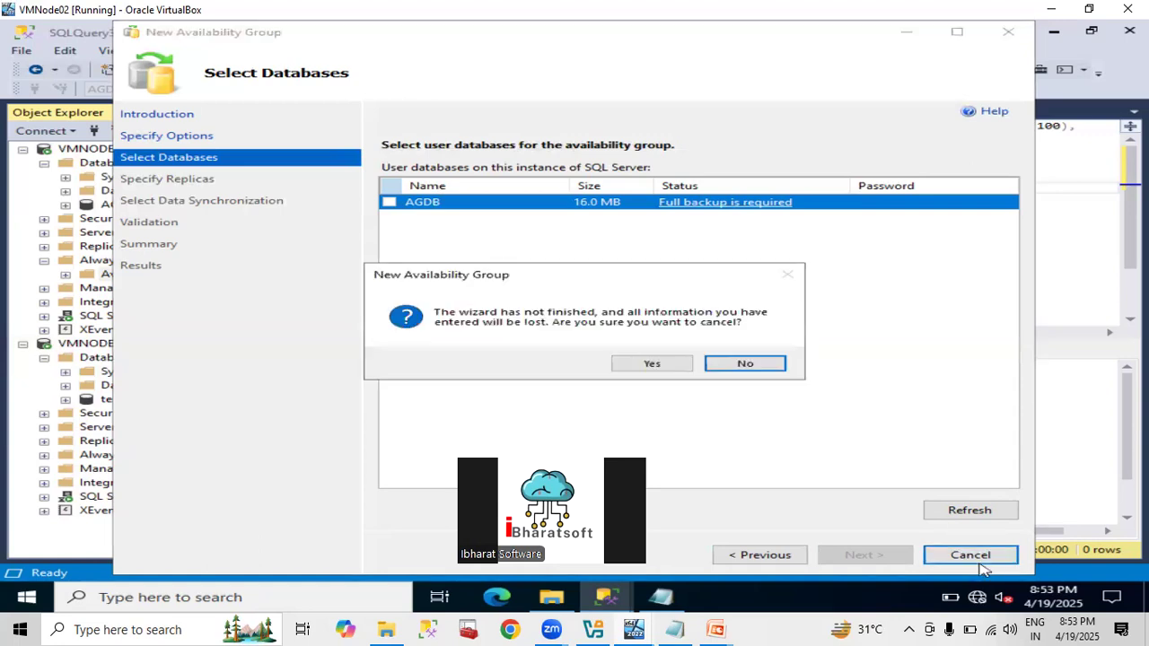
{"action": "left_click", "coordinate": [653, 363]}
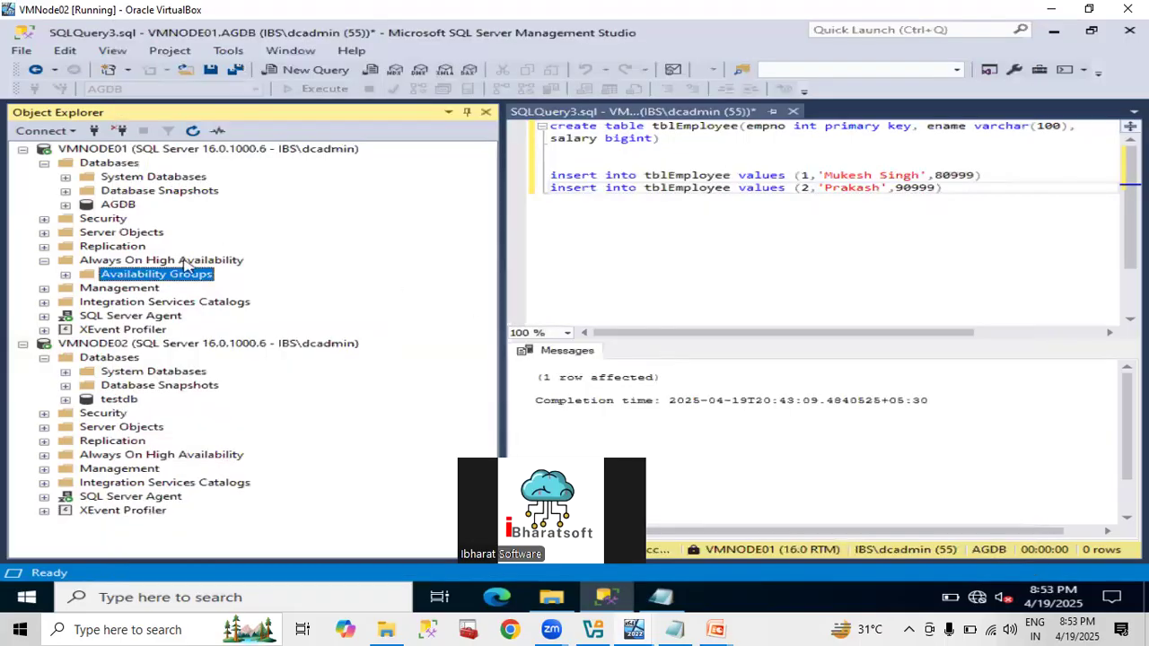
Open the AGDB backup dialog, clear the default destination, and browse for a new one.
{"action": "left_click", "coordinate": [116, 206]}
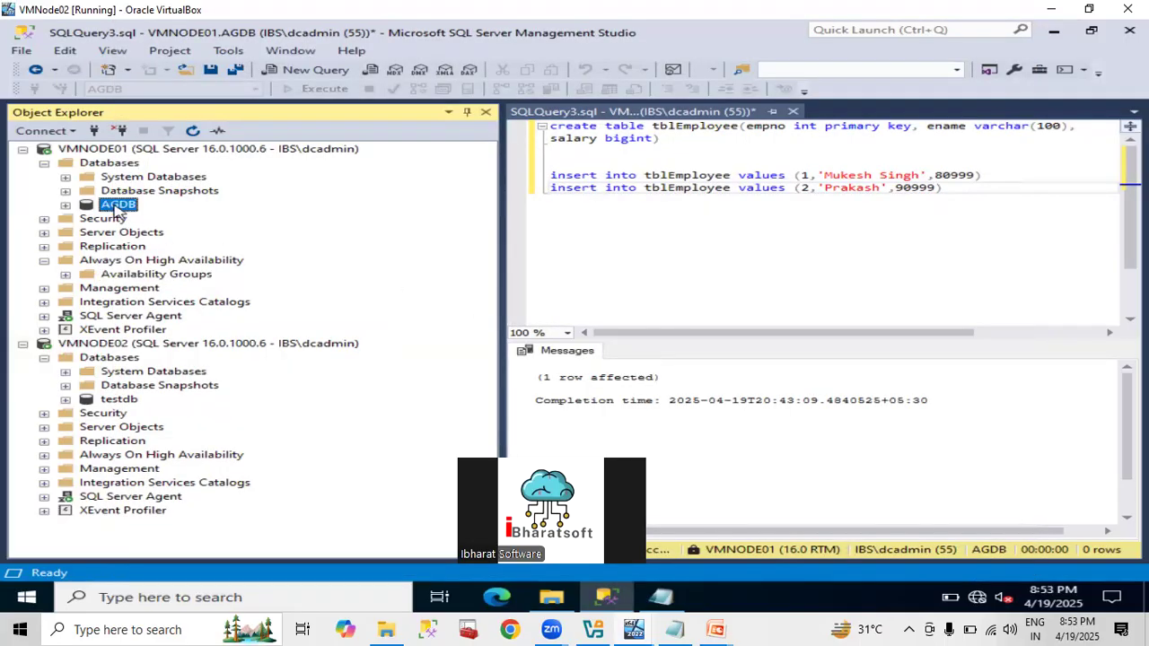
{"action": "right_click", "coordinate": [115, 212]}
{"action": "mouse_move", "coordinate": [200, 272]}
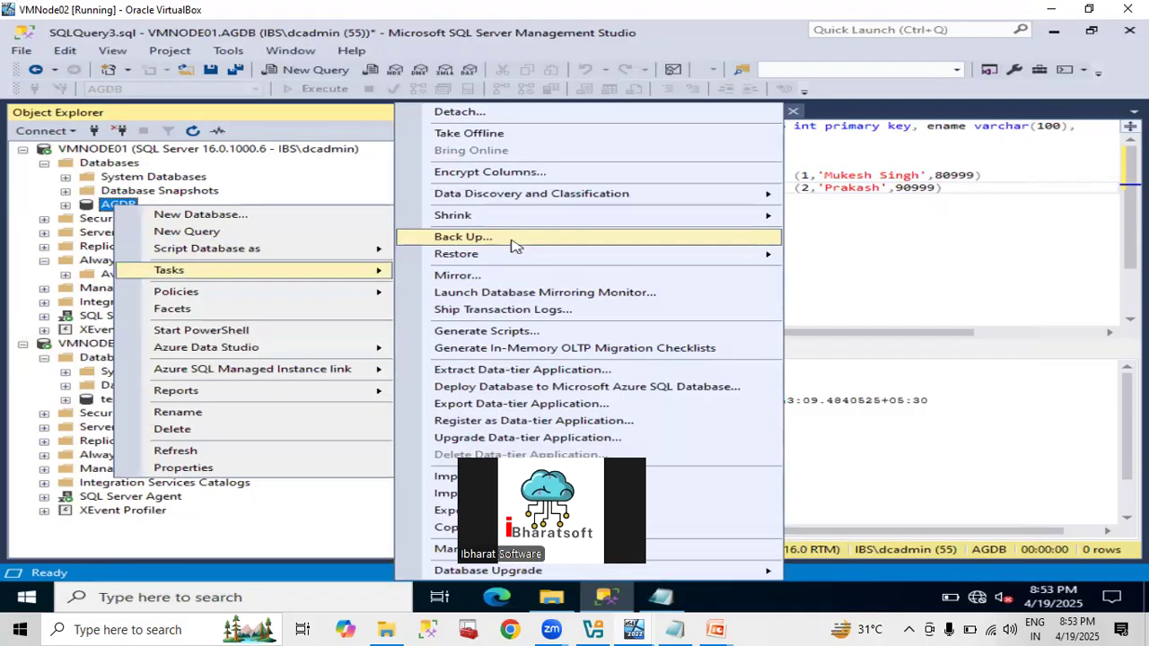
{"action": "left_click", "coordinate": [463, 237]}
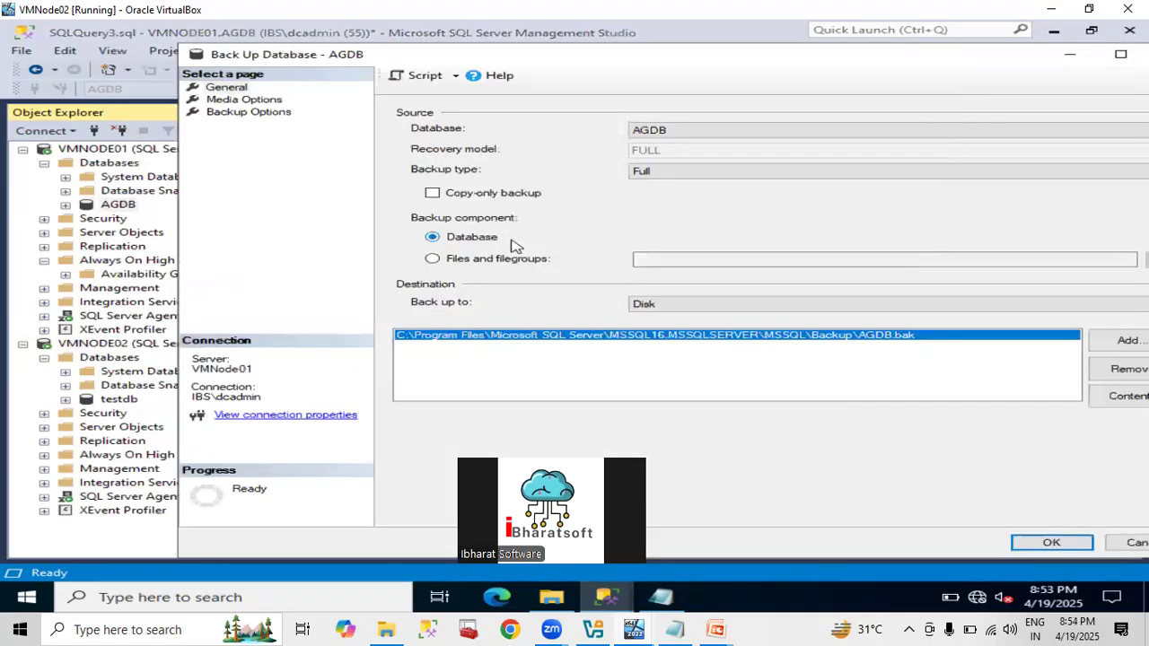
{"action": "left_click", "coordinate": [1132, 371]}
{"action": "left_click", "coordinate": [1130, 343]}
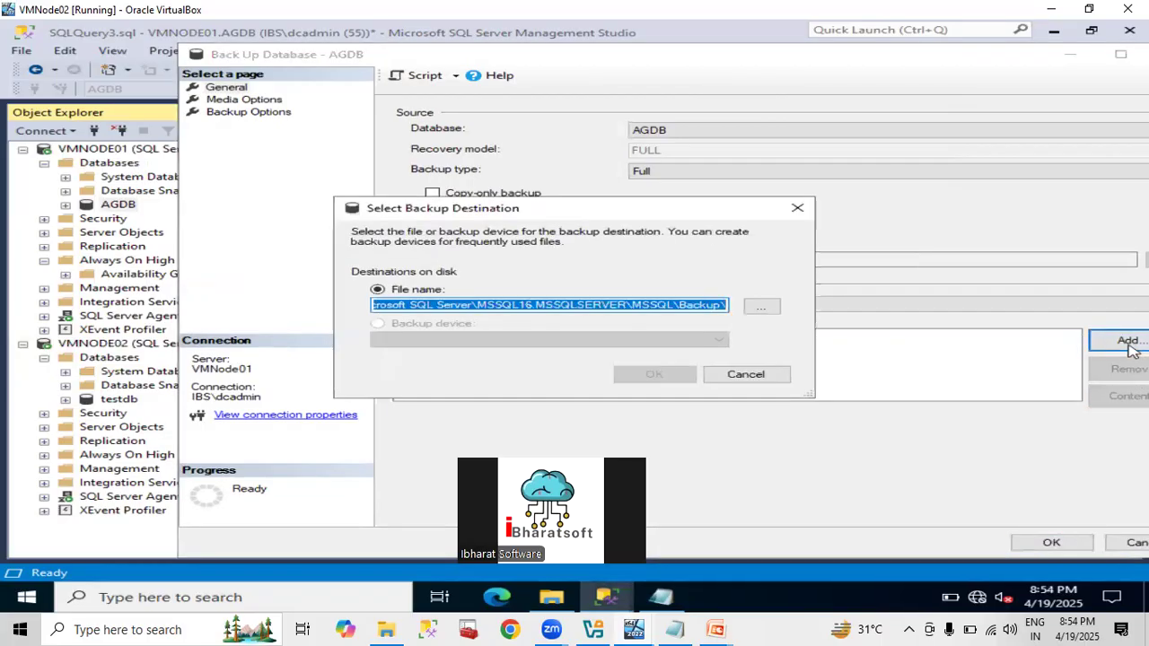
{"action": "left_click", "coordinate": [761, 307]}
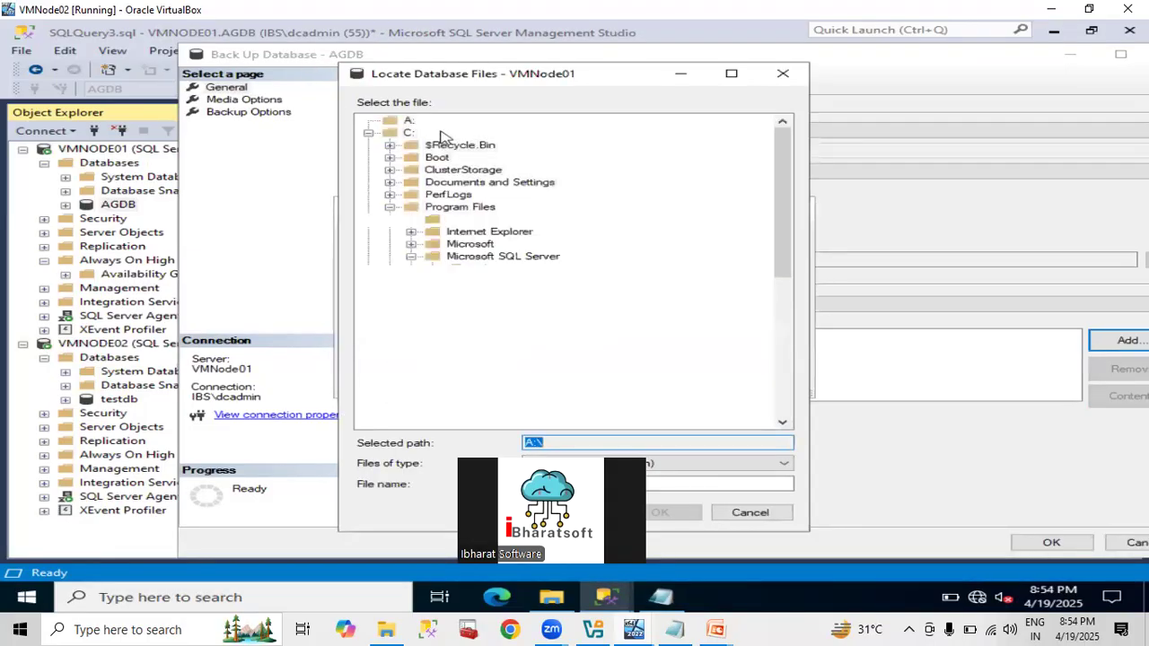
Set the destination to C:\VMNode01_Backup\AGDB_FULL_202504192054.bak.
{"action": "left_click", "coordinate": [413, 145]}
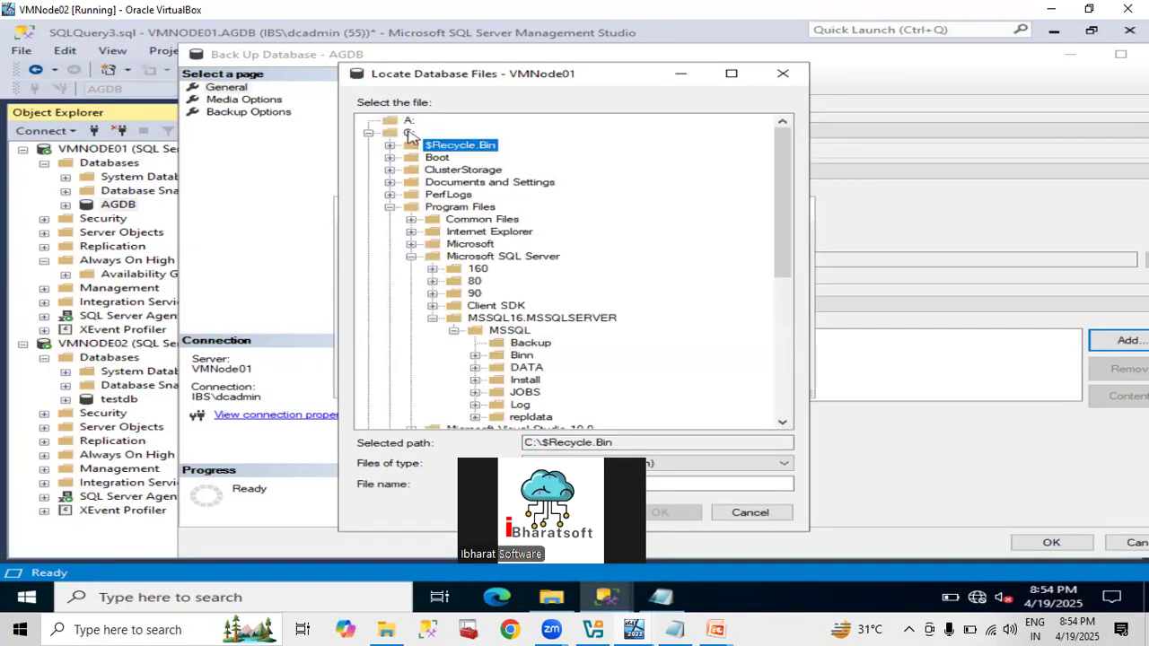
{"action": "left_click", "coordinate": [409, 133]}
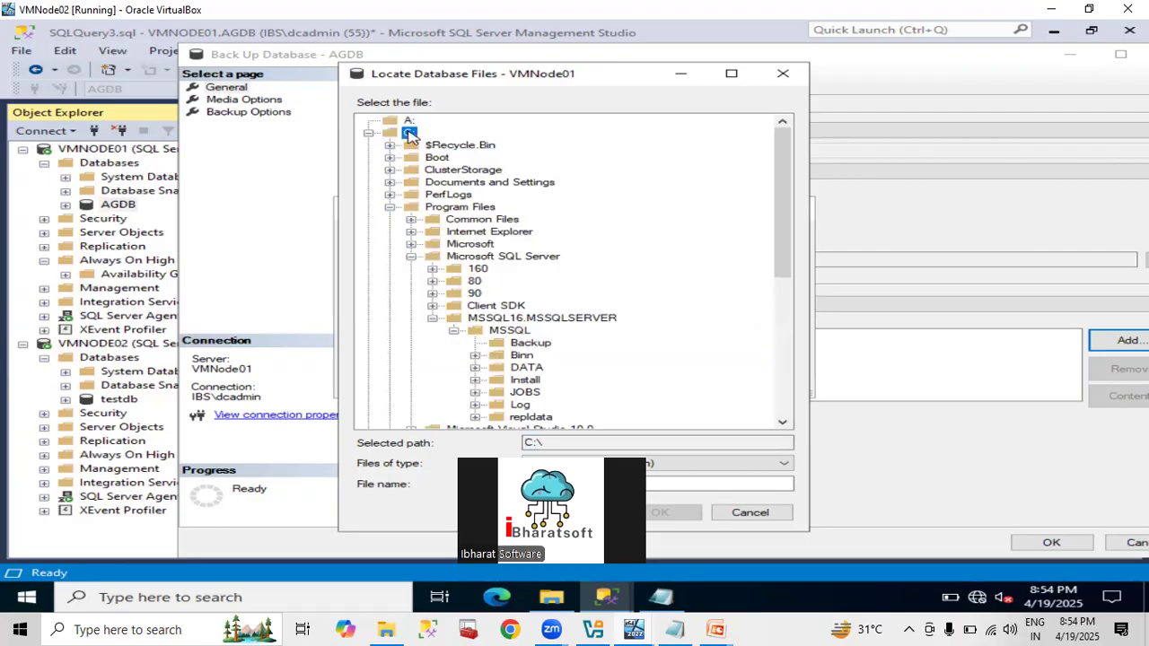
{"action": "left_click", "coordinate": [397, 203]}
{"action": "left_click", "coordinate": [397, 203]}
{"action": "left_click", "coordinate": [390, 207]}
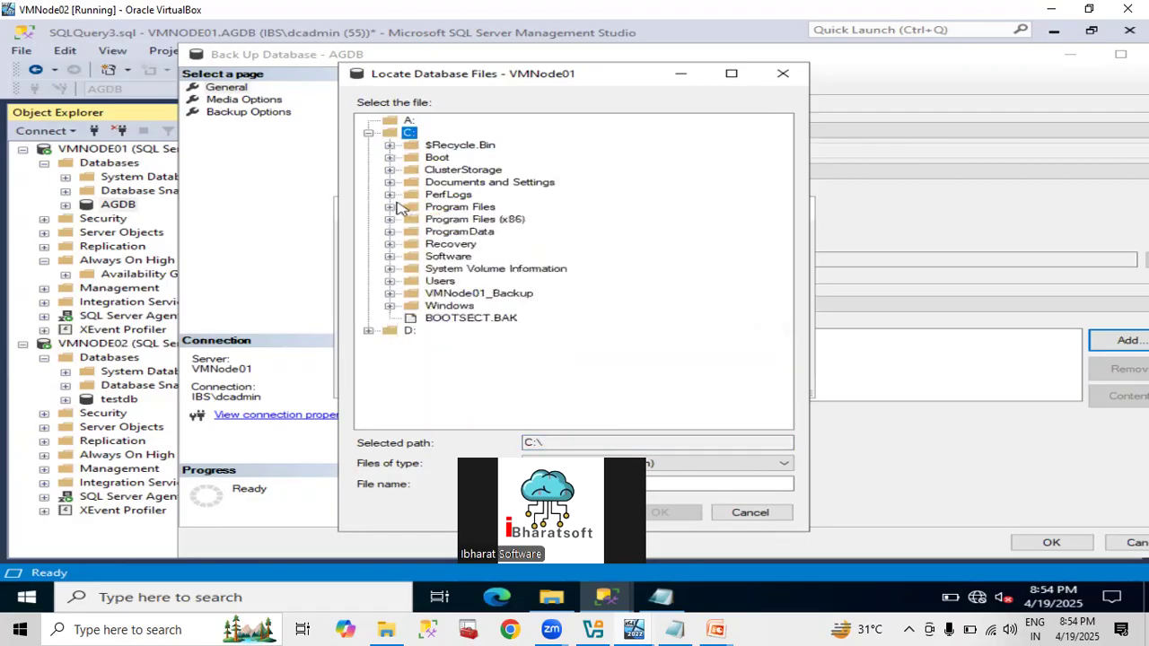
{"action": "left_click", "coordinate": [508, 298]}
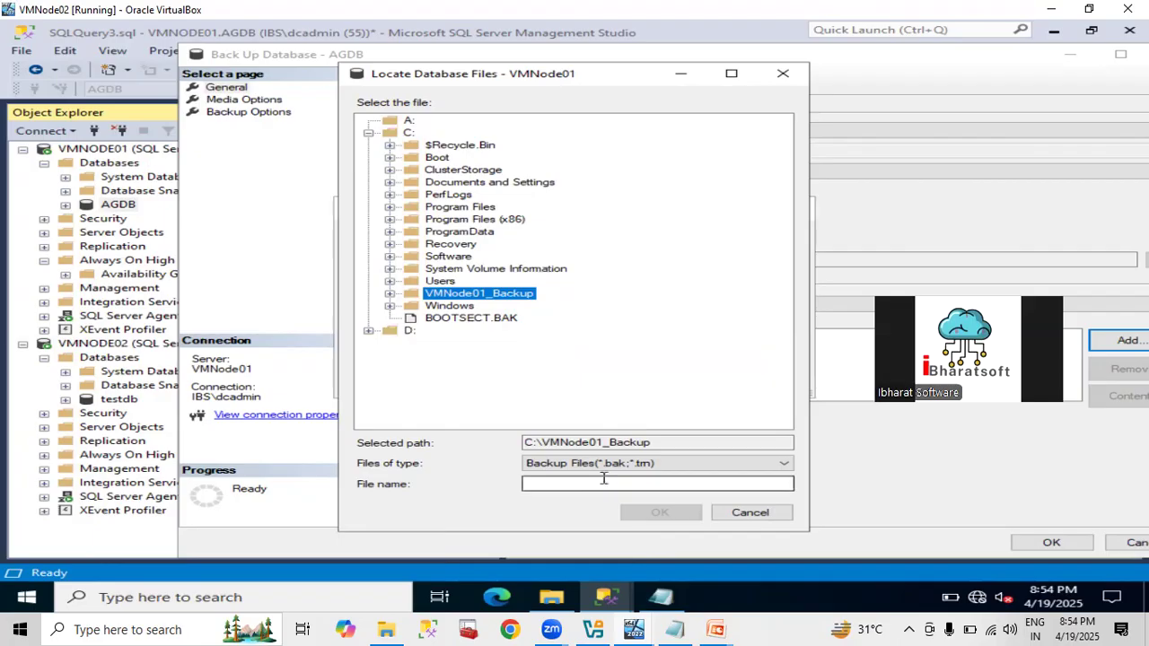
{"action": "left_click", "coordinate": [602, 482]}
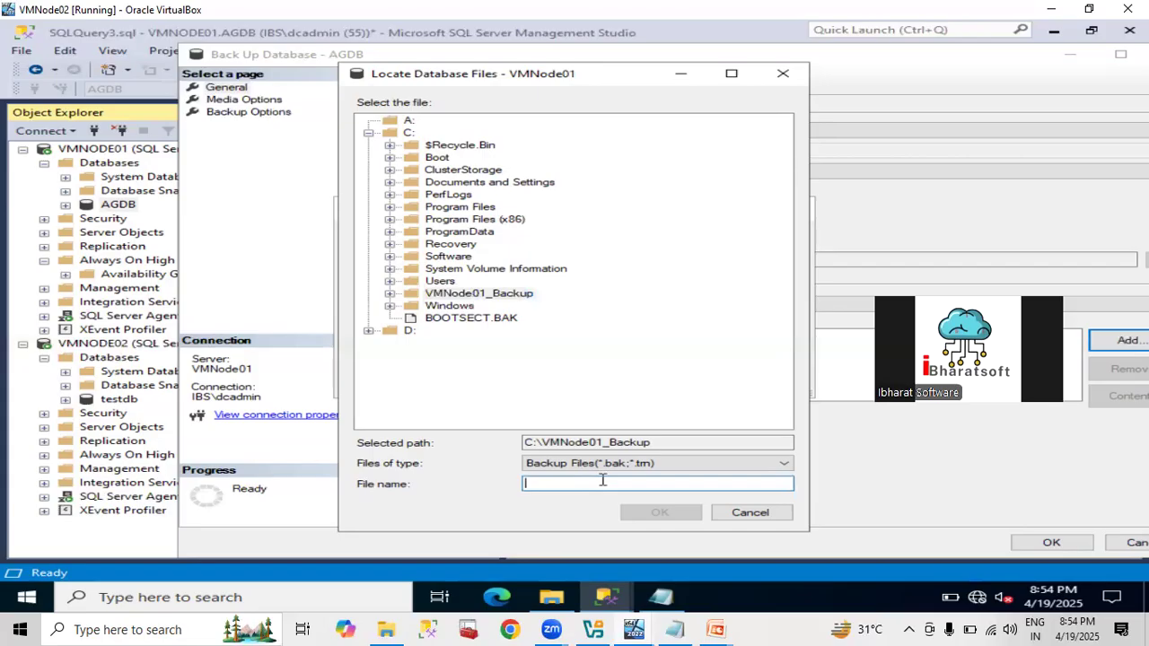
{"action": "type", "text": "AG"}
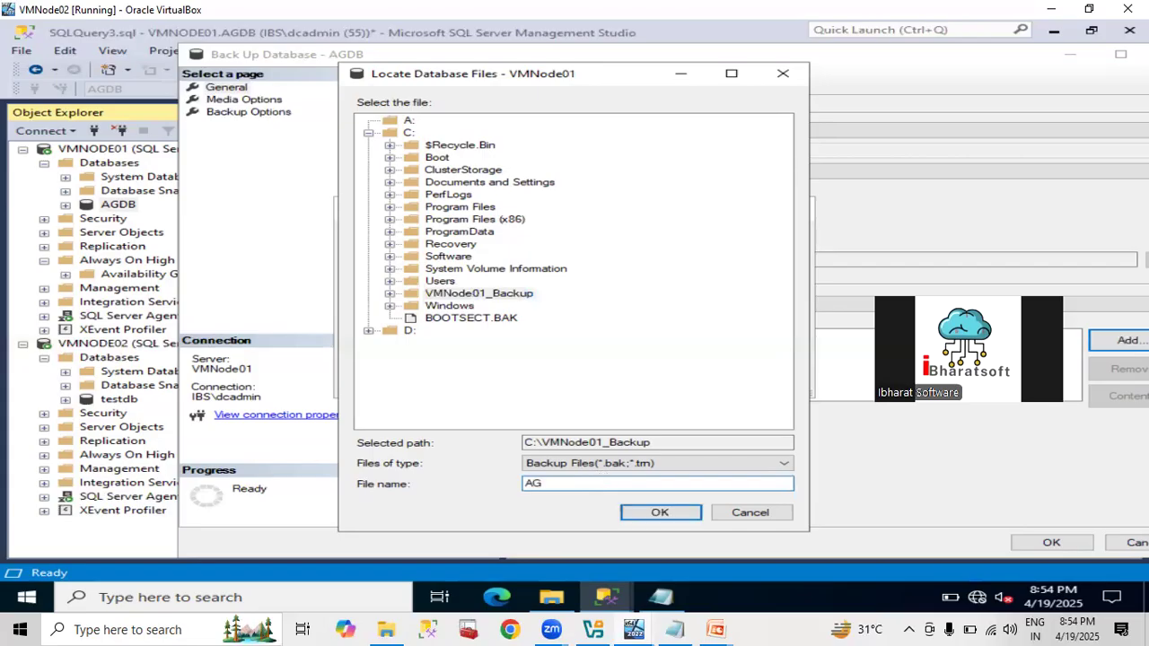
{"action": "type", "text": "DB_FULL_20250419"}
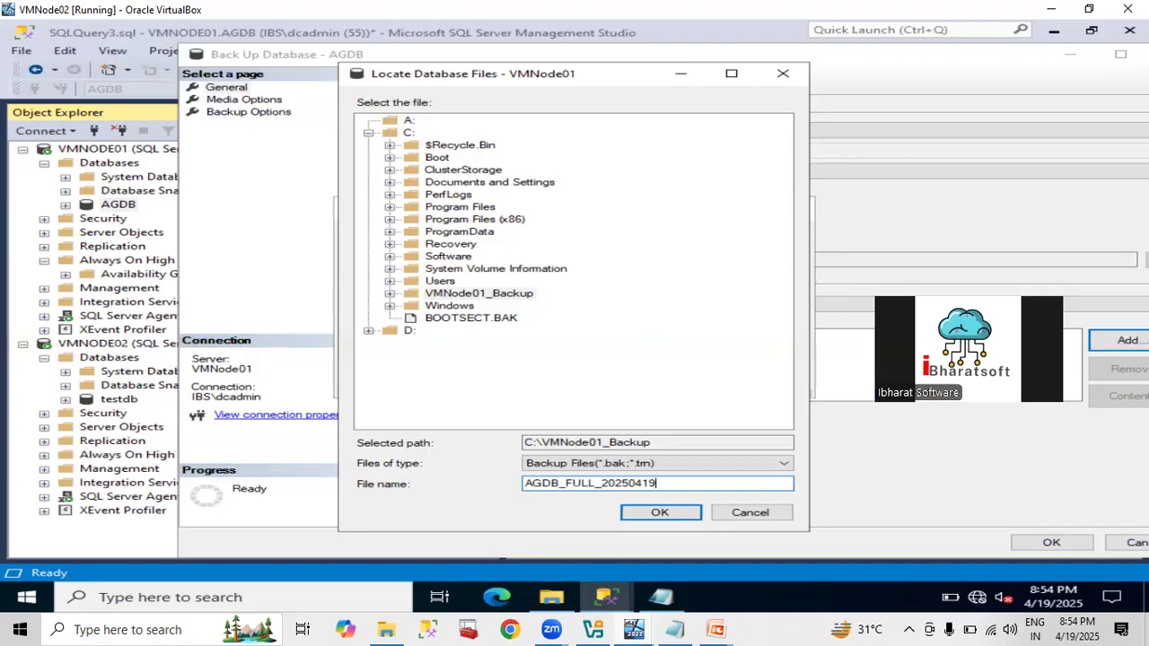
{"action": "type", "text": "2054.bak"}
{"action": "key", "text": "Return"}
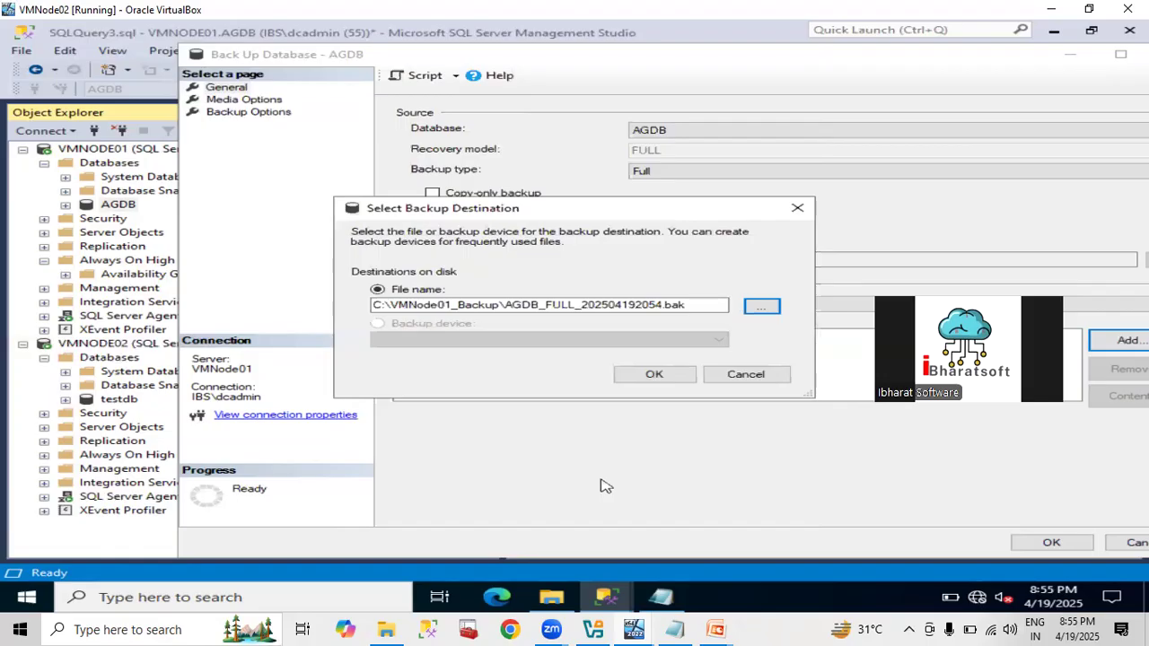
{"action": "left_click", "coordinate": [664, 376]}
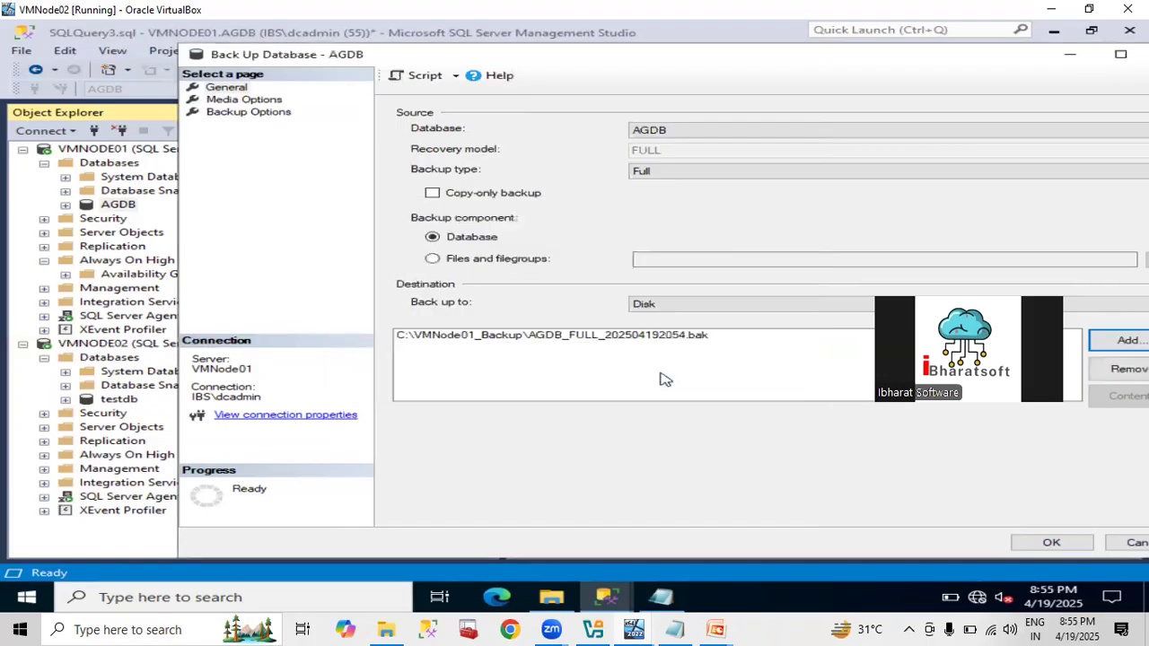
Run the full AGDB backup and acknowledge its success message.
{"action": "left_click", "coordinate": [1041, 543]}
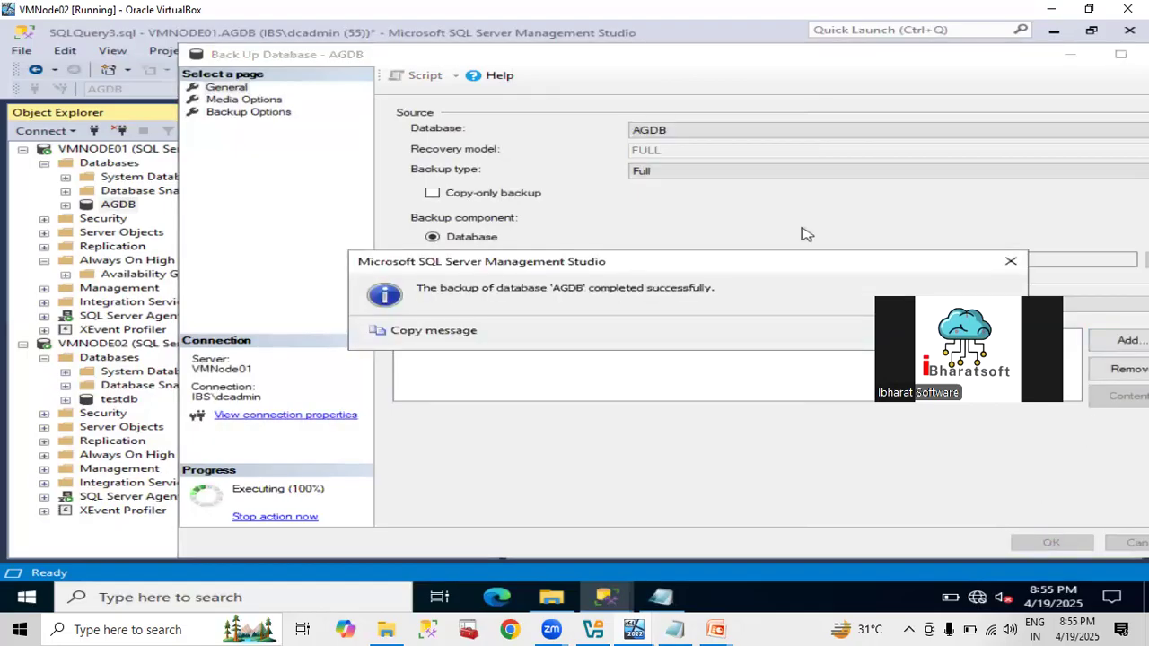
{"action": "left_click_drag", "start_coordinate": [800, 268], "coordinate": [679, 165]}
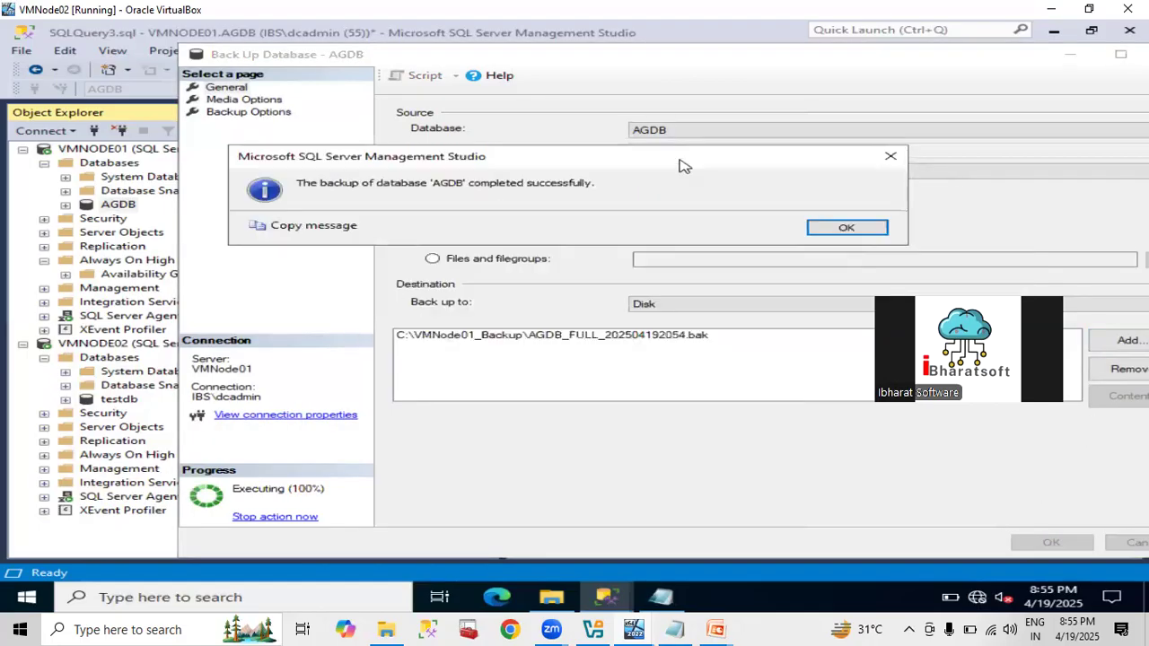
{"action": "left_click", "coordinate": [848, 227]}
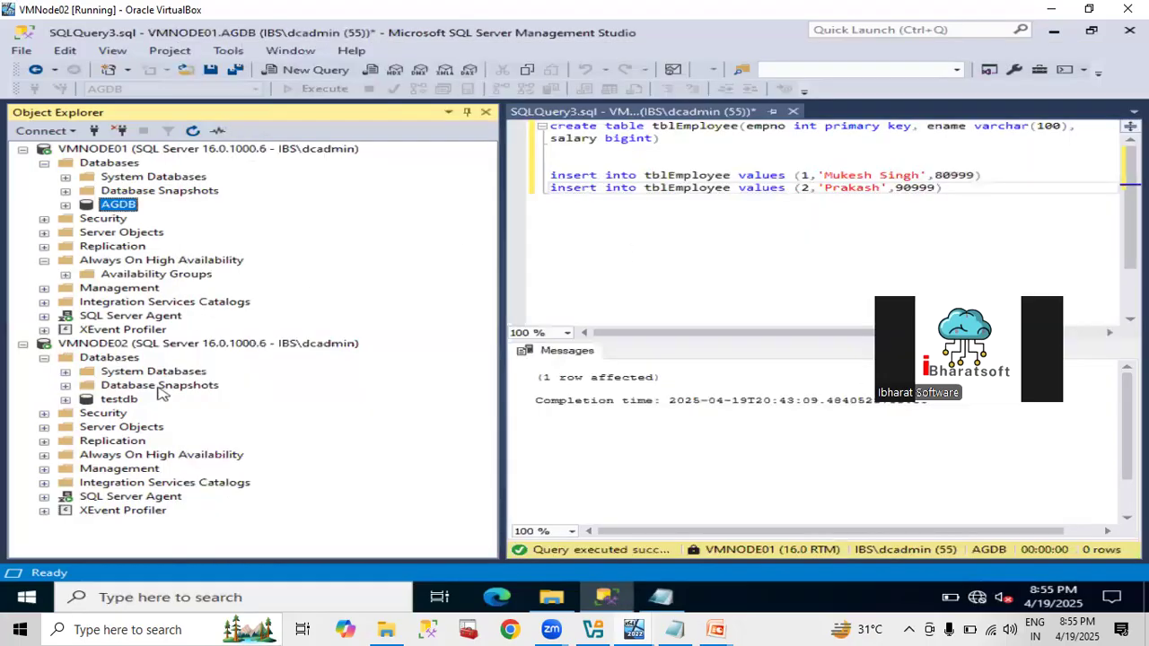
Name a new availability group AG001 in the wizard, cancel it, and delete employee id 2 on line 6.
{"action": "right_click", "coordinate": [135, 275]}
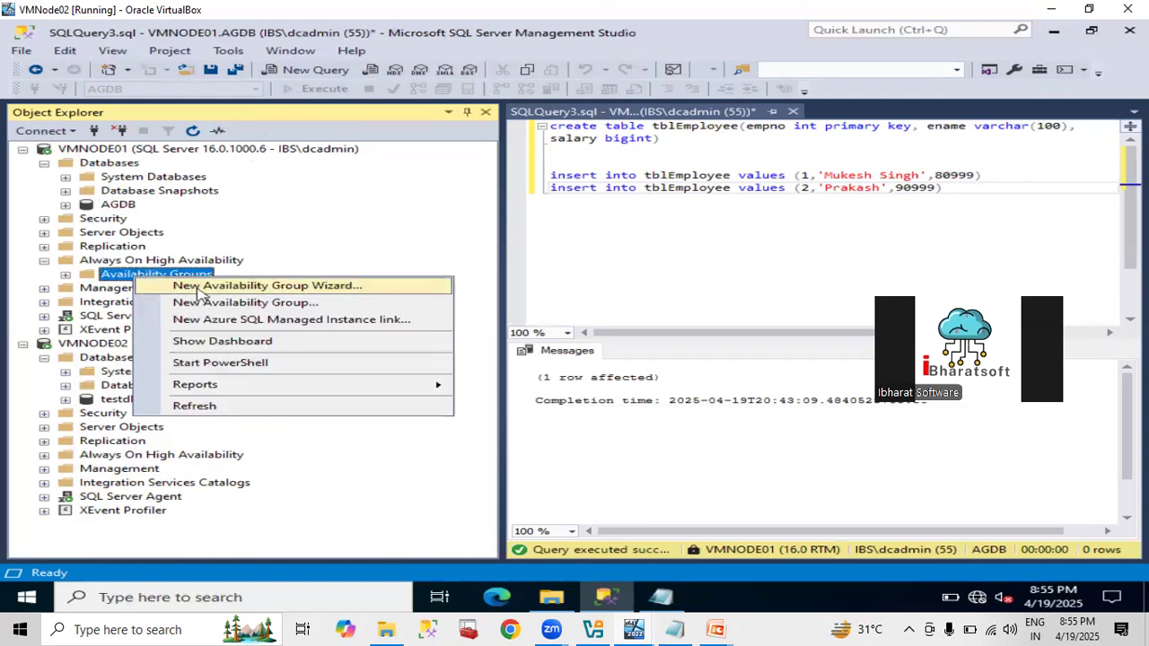
{"action": "left_click", "coordinate": [198, 289]}
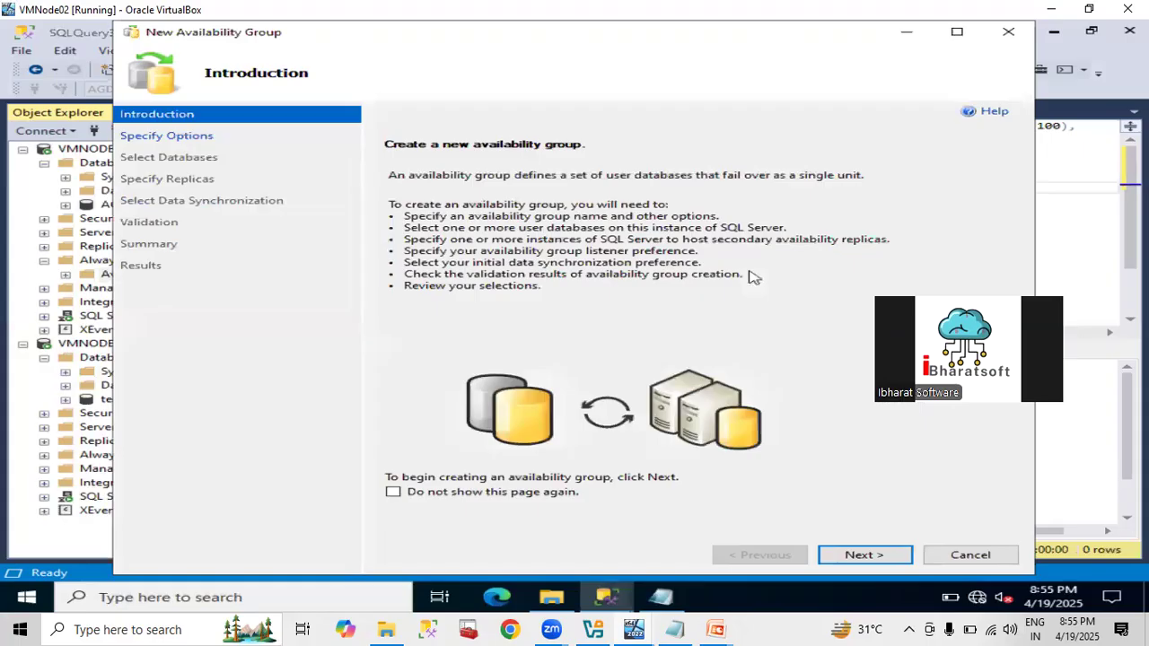
{"action": "left_click", "coordinate": [846, 555]}
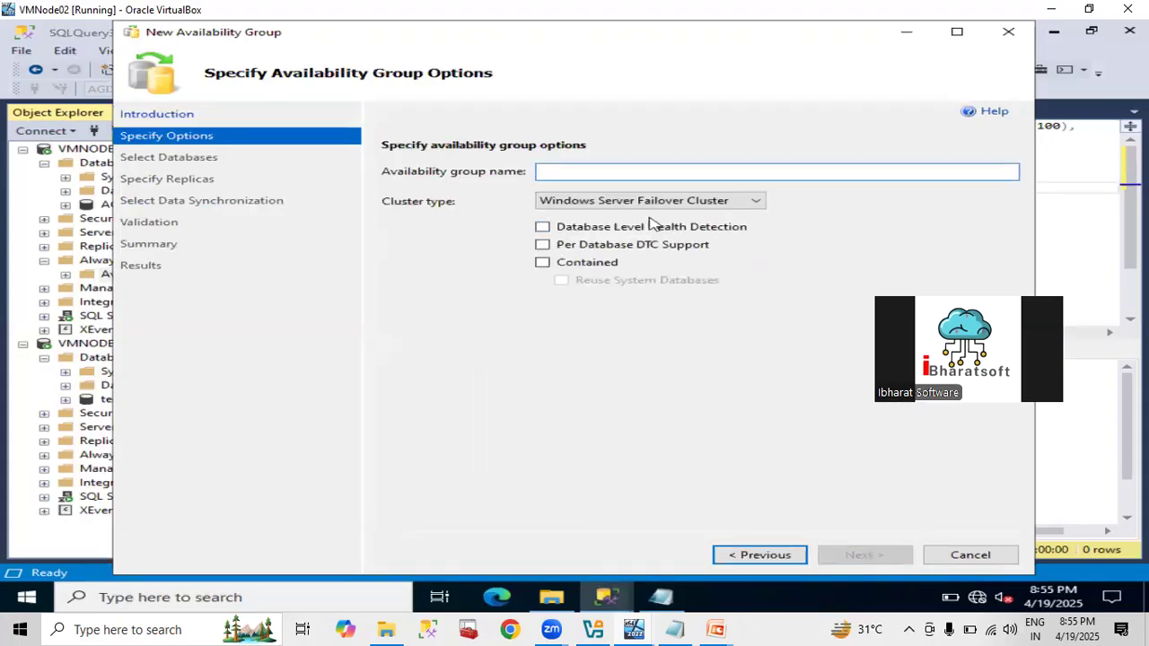
{"action": "type", "text": "AG001"}
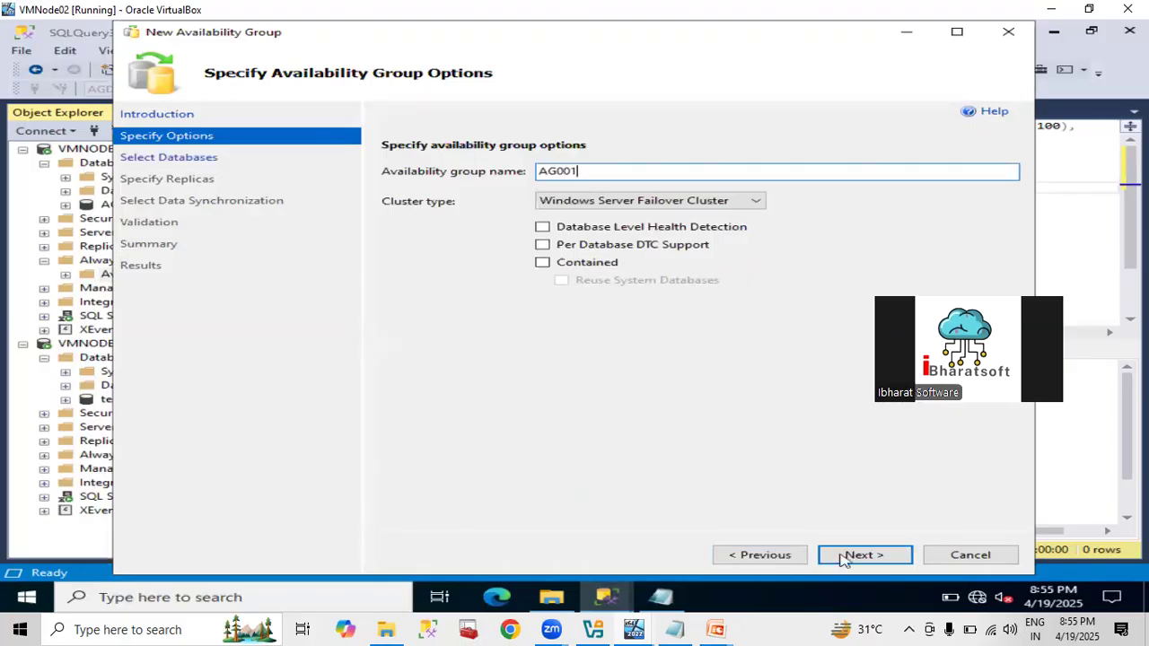
{"action": "left_click", "coordinate": [846, 555]}
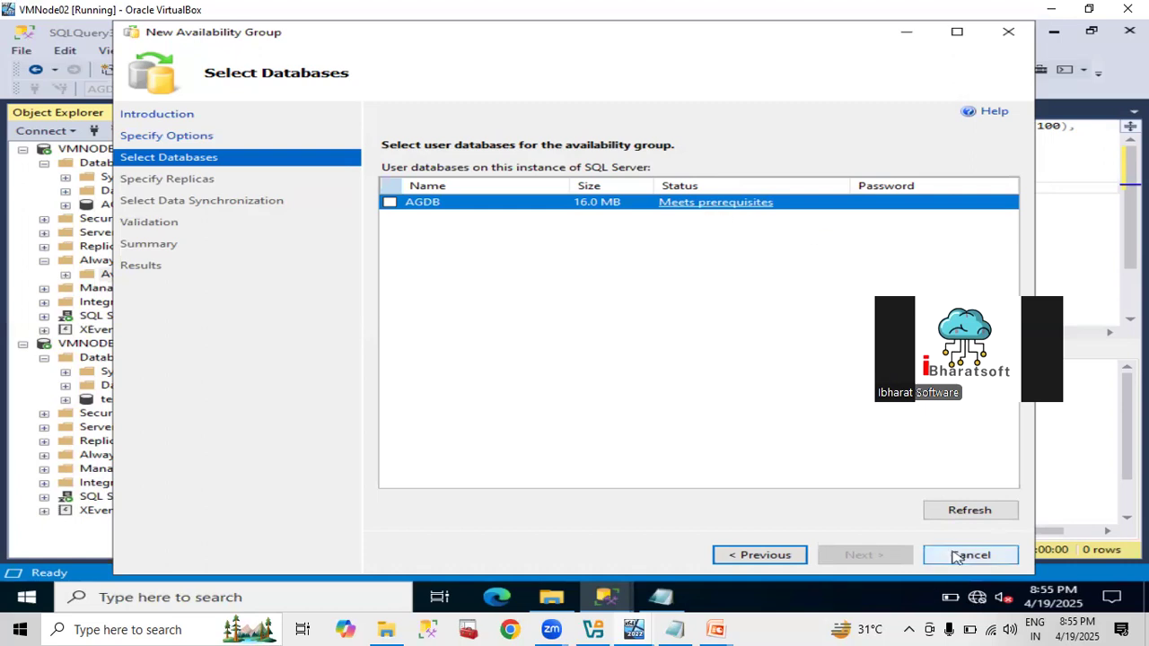
{"action": "left_click", "coordinate": [970, 554]}
{"action": "left_click", "coordinate": [651, 365]}
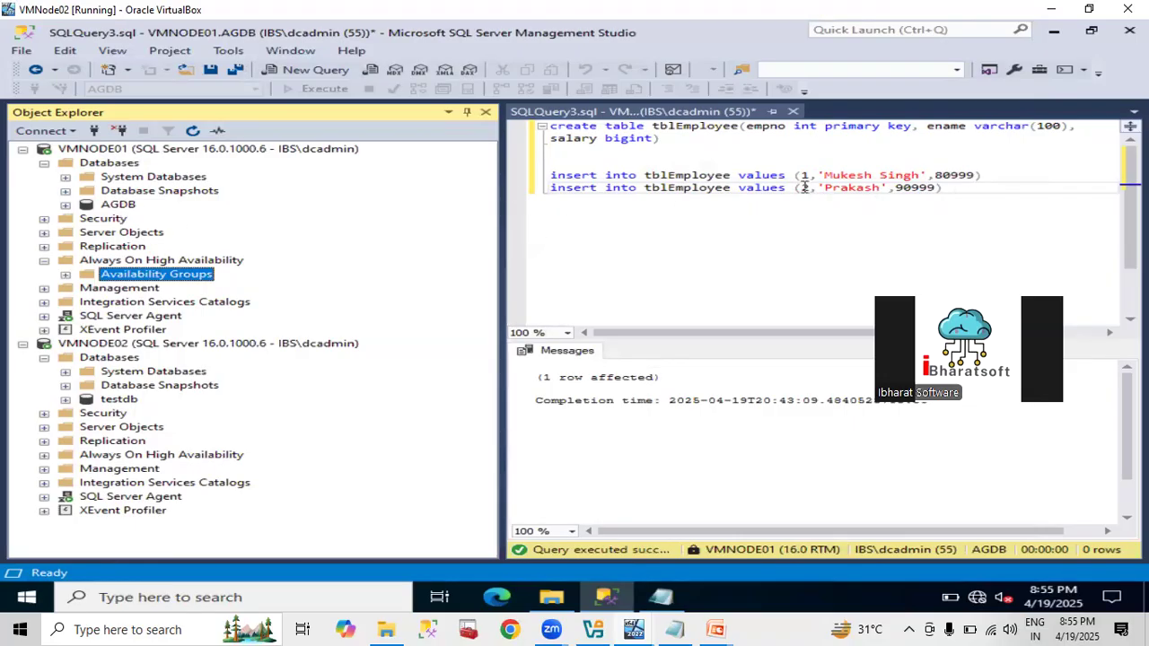
{"action": "left_click", "coordinate": [801, 187]}
{"action": "key", "text": "Delete"}
Change line 6's INSERT to id 3, a new employee name, salary 100999, and execute it.
{"action": "type", "text": "3"}
{"action": "key", "text": "Right"}
{"action": "key", "text": "Right"}
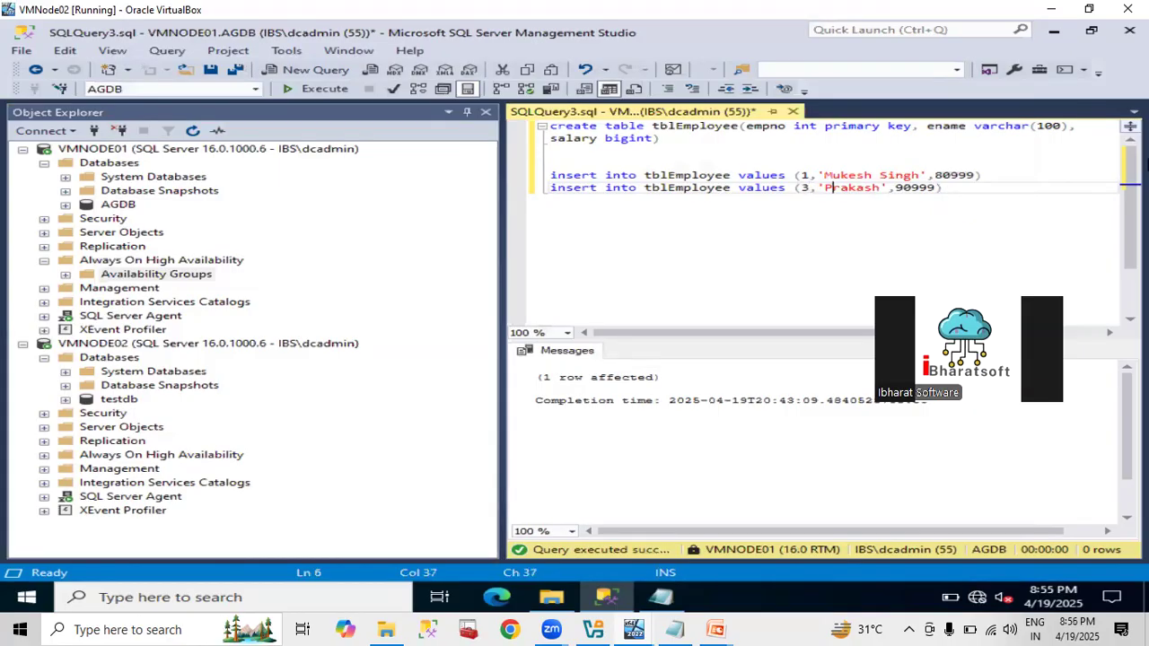
{"action": "key", "text": "shift+Right"}
{"action": "key", "text": "shift+Right"}
{"action": "key", "text": "shift+Right"}
{"action": "key", "text": "shift+Right"}
{"action": "key", "text": "shift+Right"}
{"action": "key", "text": "shift+Right"}
{"action": "key", "text": "shift+Right"}
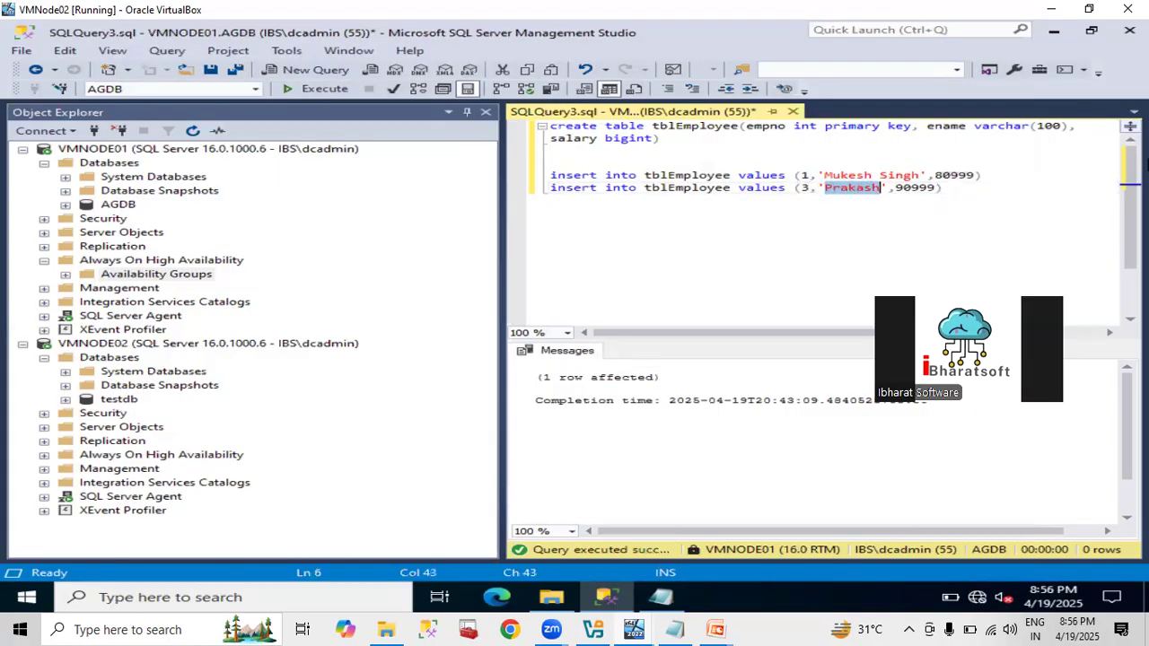
{"action": "type", "text": "Ganes"}
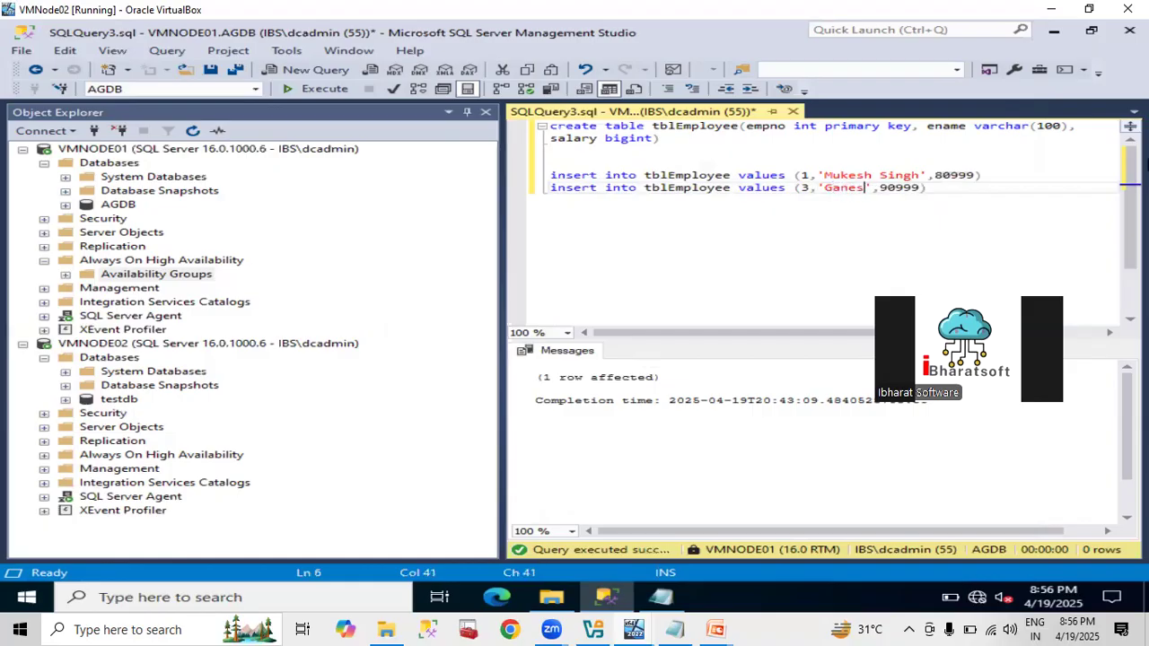
{"action": "type", "text": "h"}
{"action": "key", "text": "Right"}
{"action": "key", "text": "Right"}
{"action": "key", "text": "Delete"}
{"action": "type", "text": "10"}
{"action": "key", "text": "Home"}
{"action": "key", "text": "shift+End"}
{"action": "key", "text": "F5"}
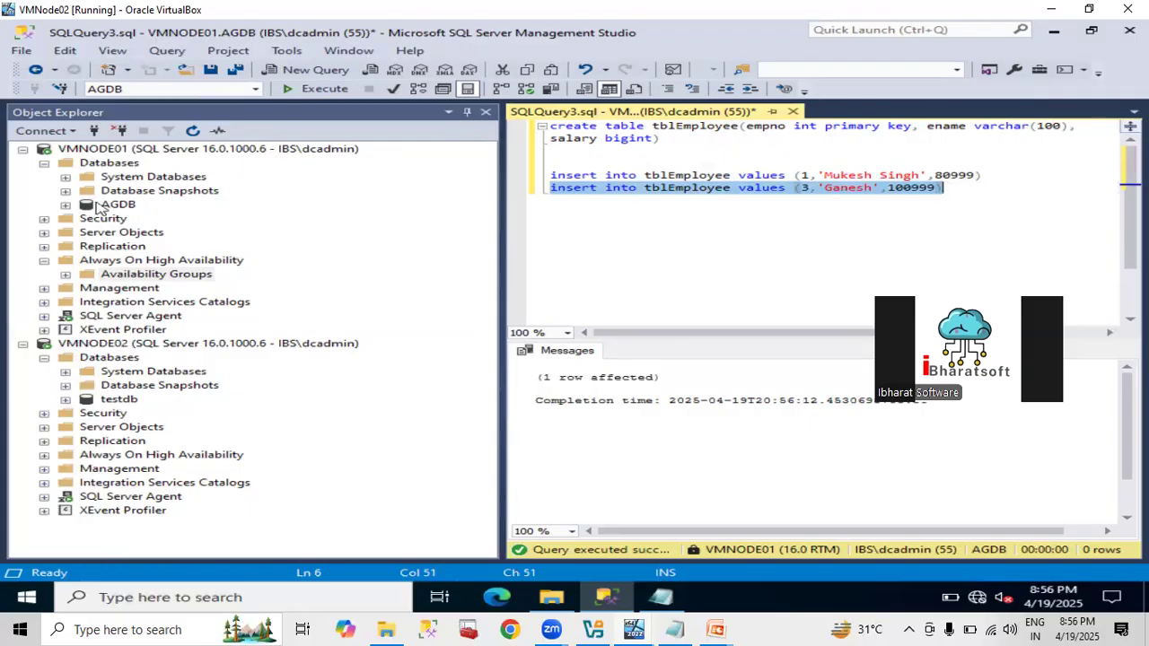
Open the Back Up dialog for AGDB on VMNODE01 and remove the old full backup destination.
{"action": "left_click", "coordinate": [102, 205]}
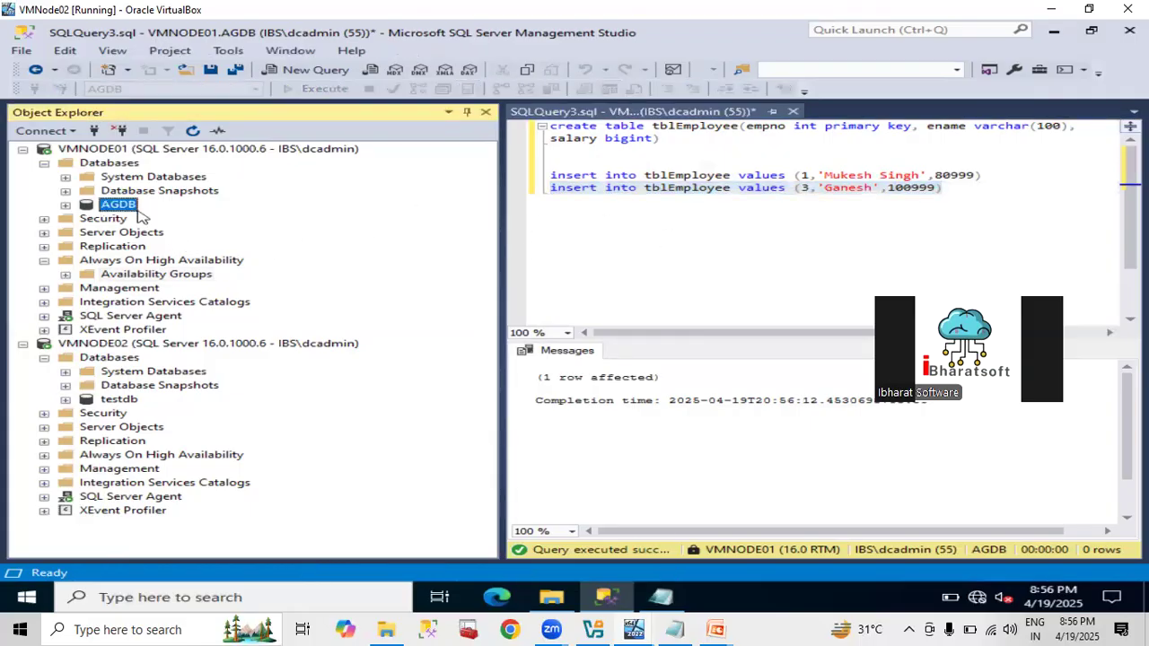
{"action": "right_click", "coordinate": [138, 213]}
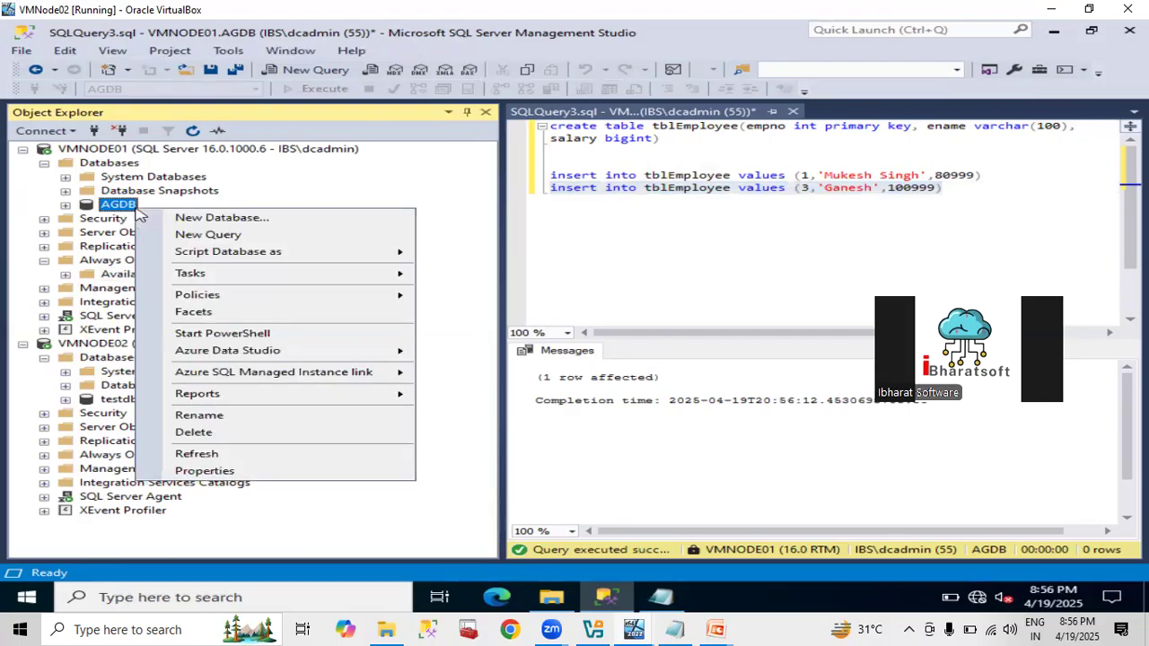
{"action": "mouse_move", "coordinate": [203, 278]}
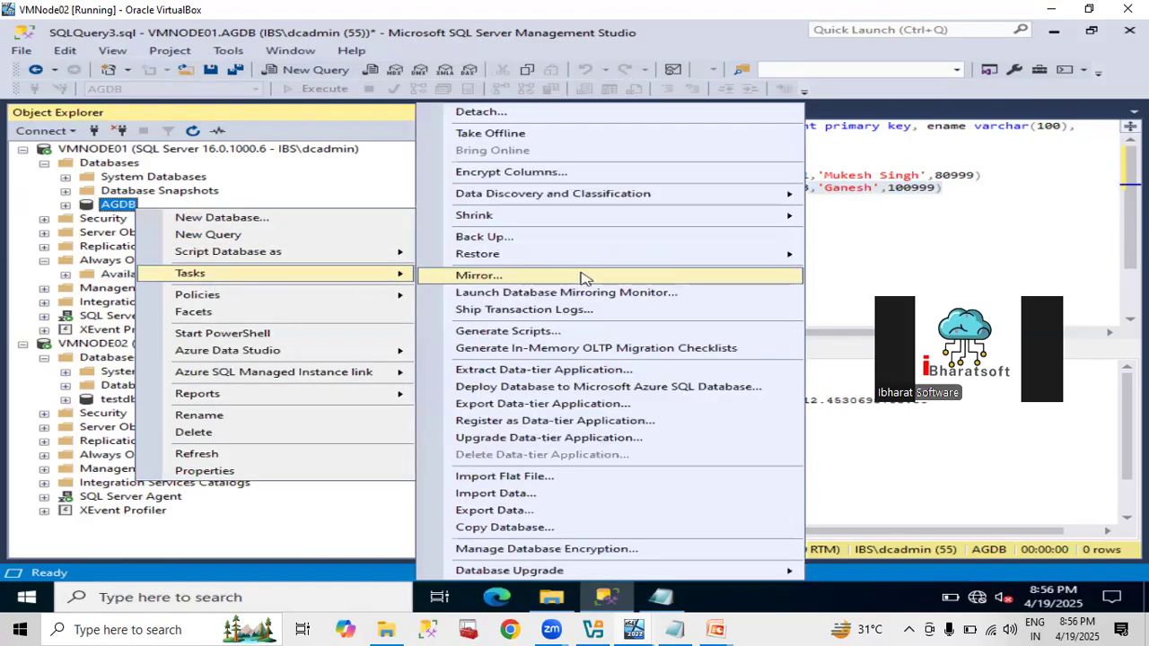
{"action": "left_click", "coordinate": [505, 236]}
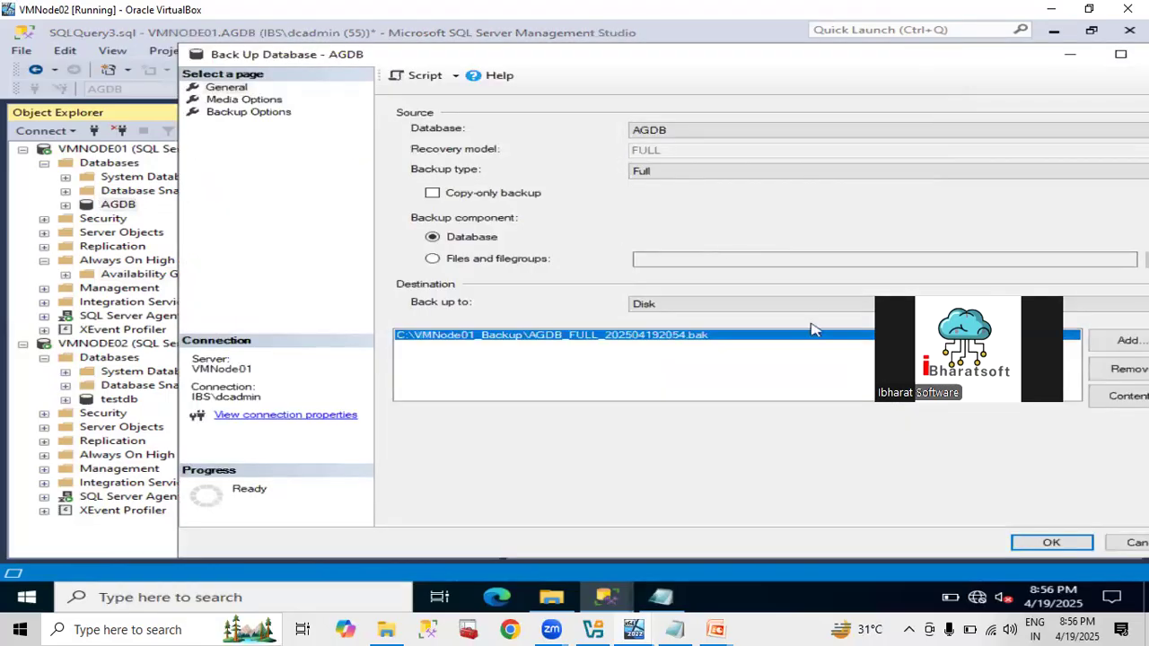
{"action": "left_click", "coordinate": [1122, 382]}
Add C:\VMNode01_Backup\AGDB_LOG_202504192057.trn as the new backup destination.
{"action": "left_click", "coordinate": [1122, 341]}
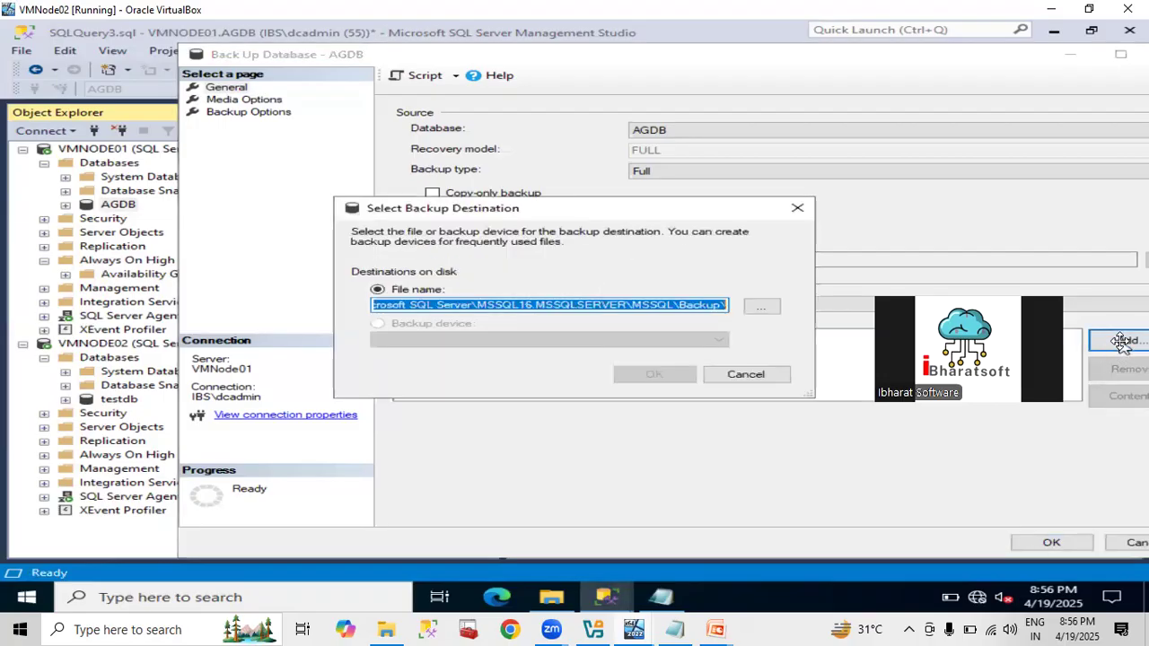
{"action": "left_click", "coordinate": [764, 309]}
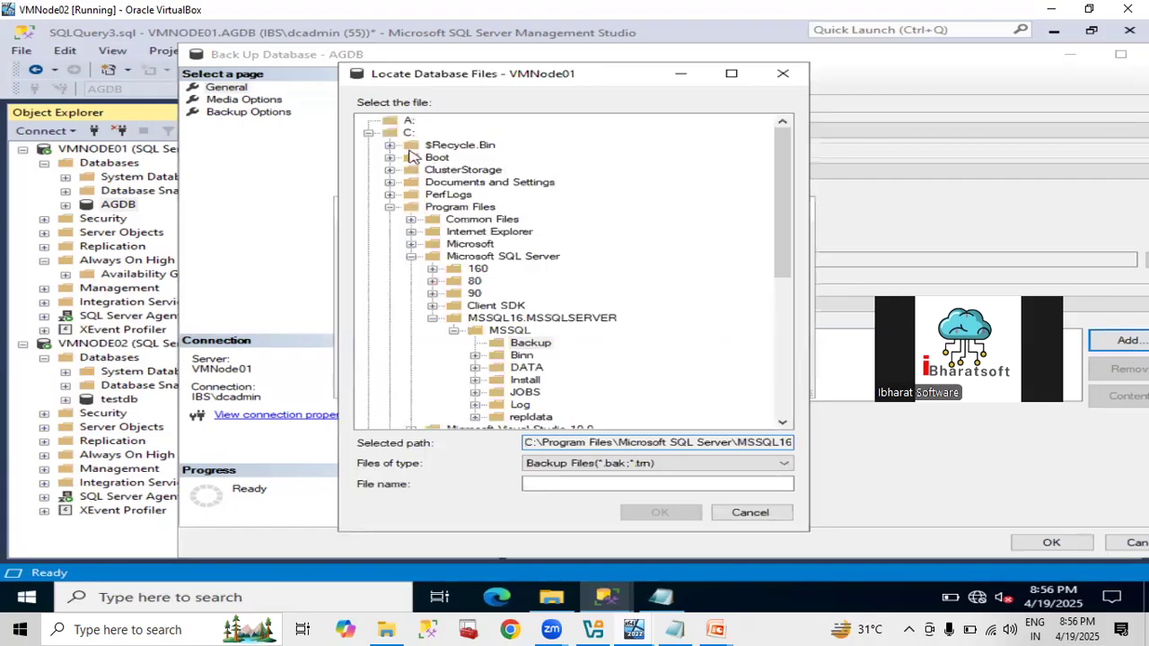
{"action": "left_click", "coordinate": [390, 208]}
{"action": "left_click", "coordinate": [449, 294]}
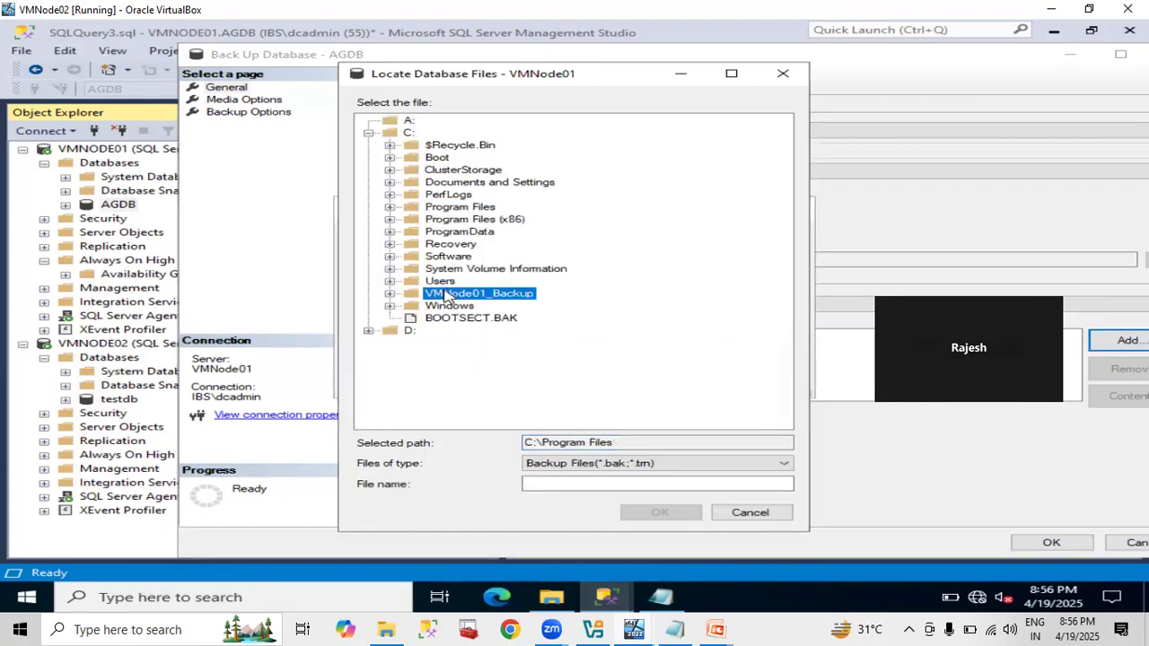
{"action": "left_click", "coordinate": [537, 484]}
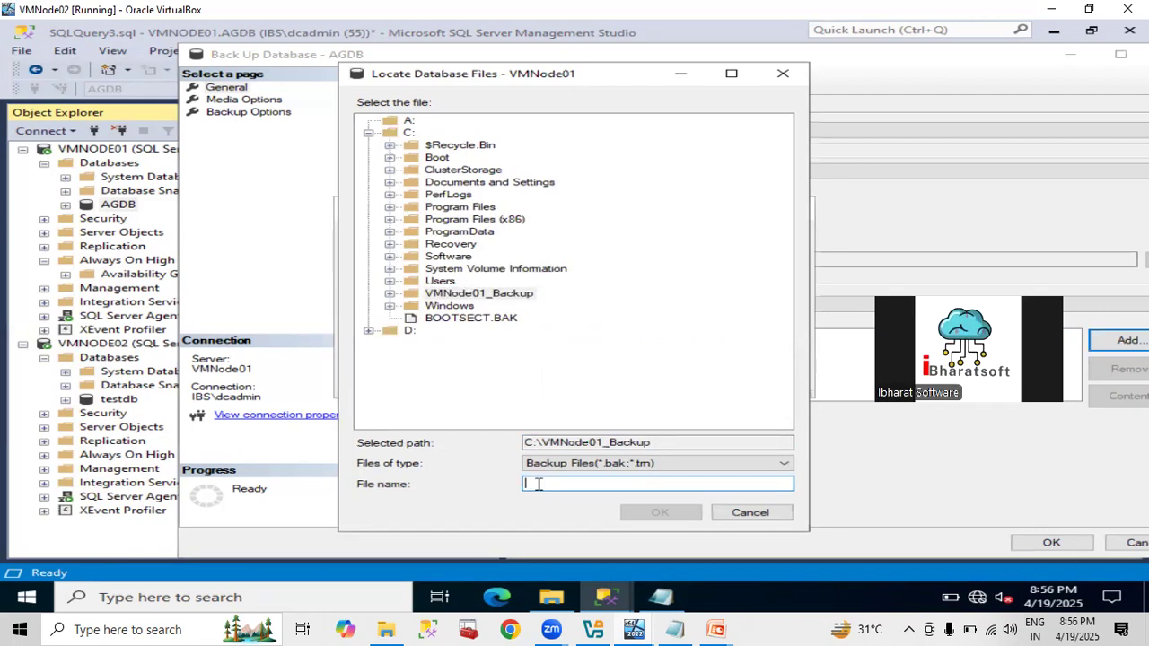
{"action": "type", "text": "AGD"}
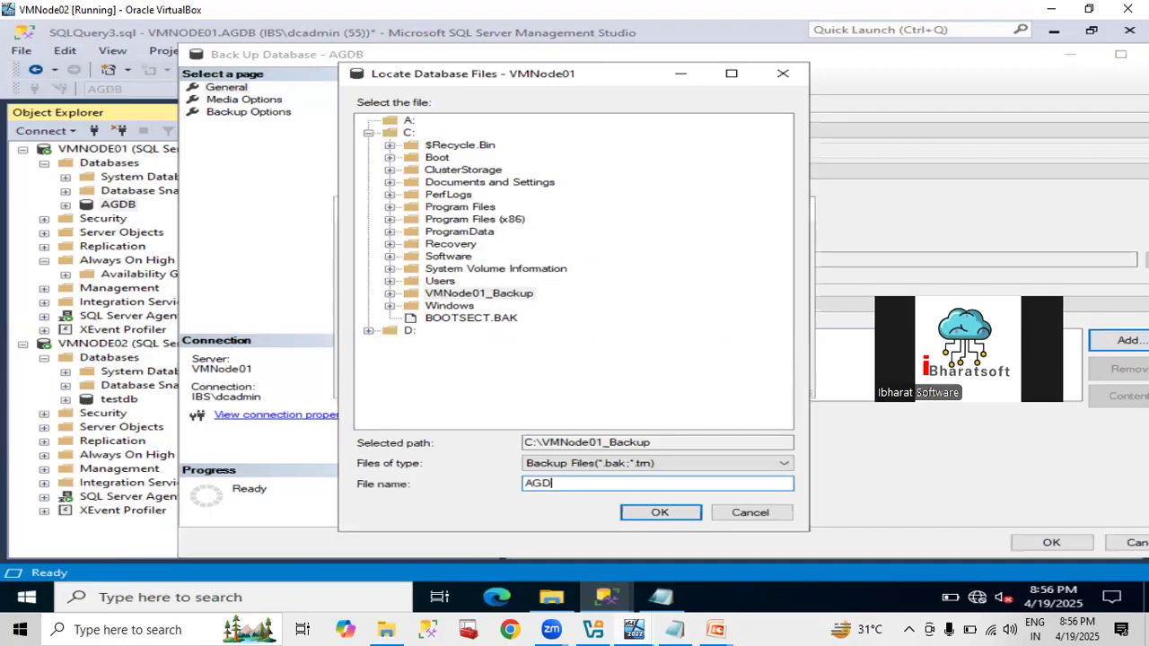
{"action": "type", "text": "B_"}
{"action": "type", "text": "LOG"}
{"action": "type", "text": "_2"}
{"action": "type", "text": "0250"}
{"action": "type", "text": "42"}
{"action": "type", "text": "19"}
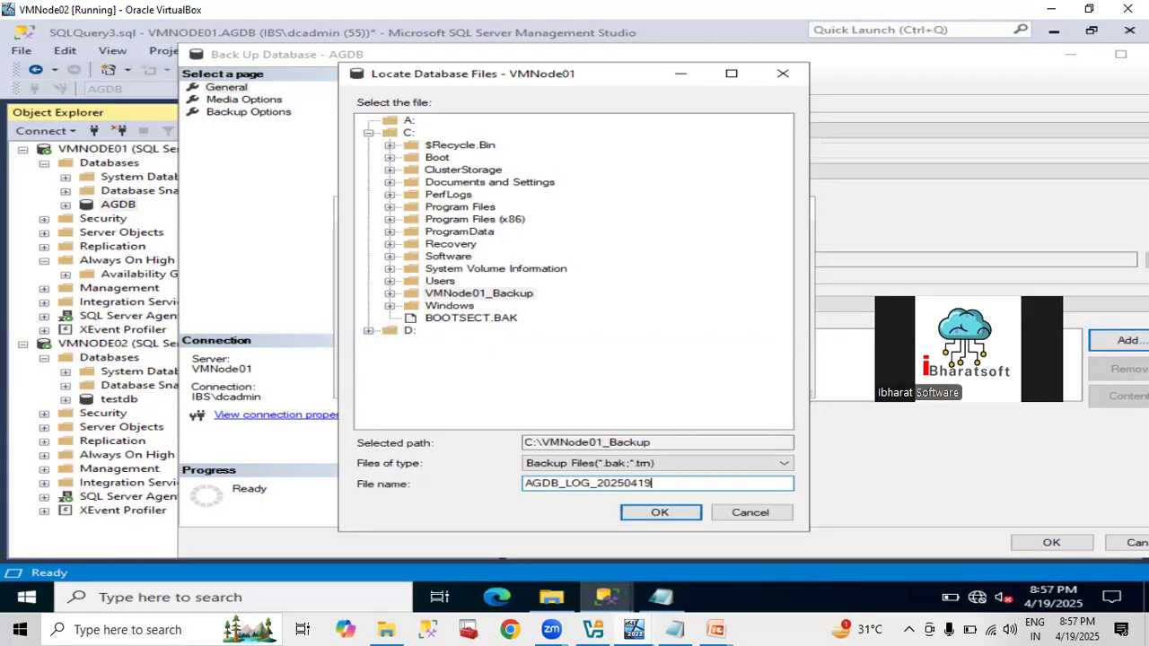
{"action": "type", "text": "2057.tm"}
{"action": "left_click", "coordinate": [636, 518]}
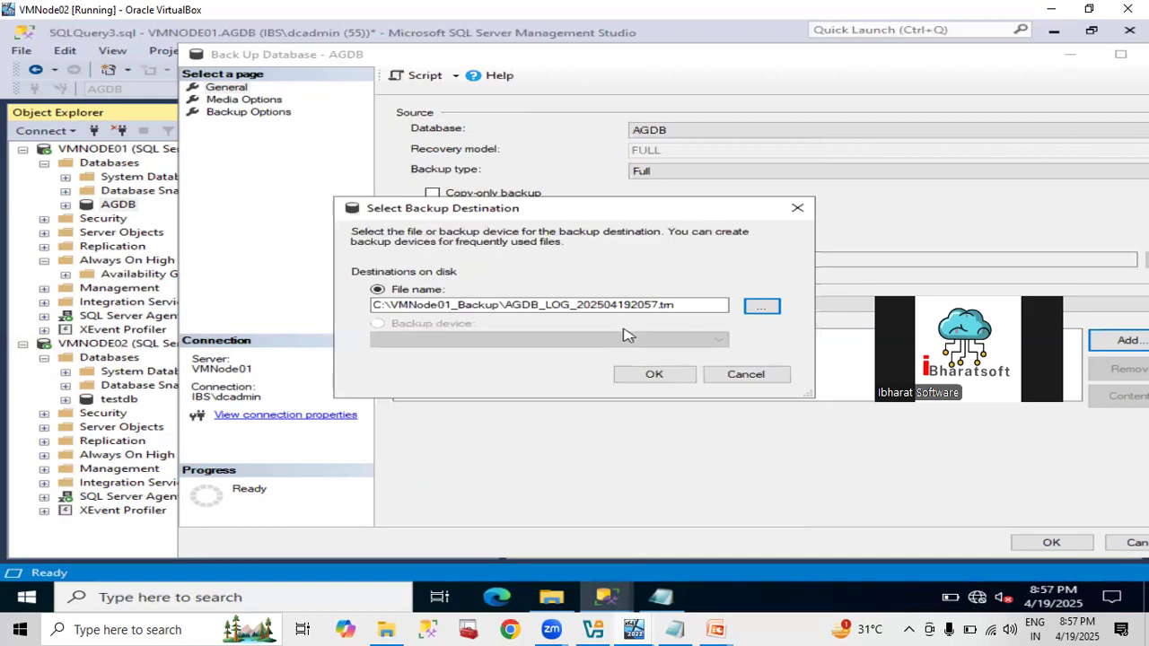
Run a Transaction Log backup of AGDB to the new .trn file and acknowledge the success message.
{"action": "left_click", "coordinate": [639, 377]}
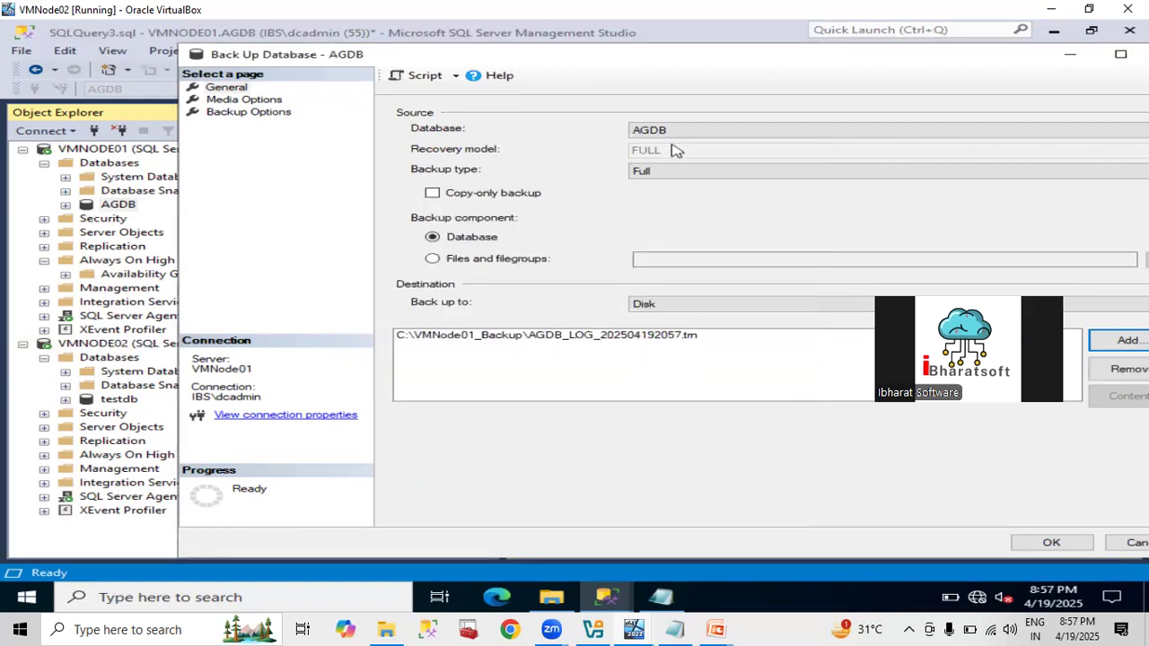
{"action": "left_click", "coordinate": [672, 173]}
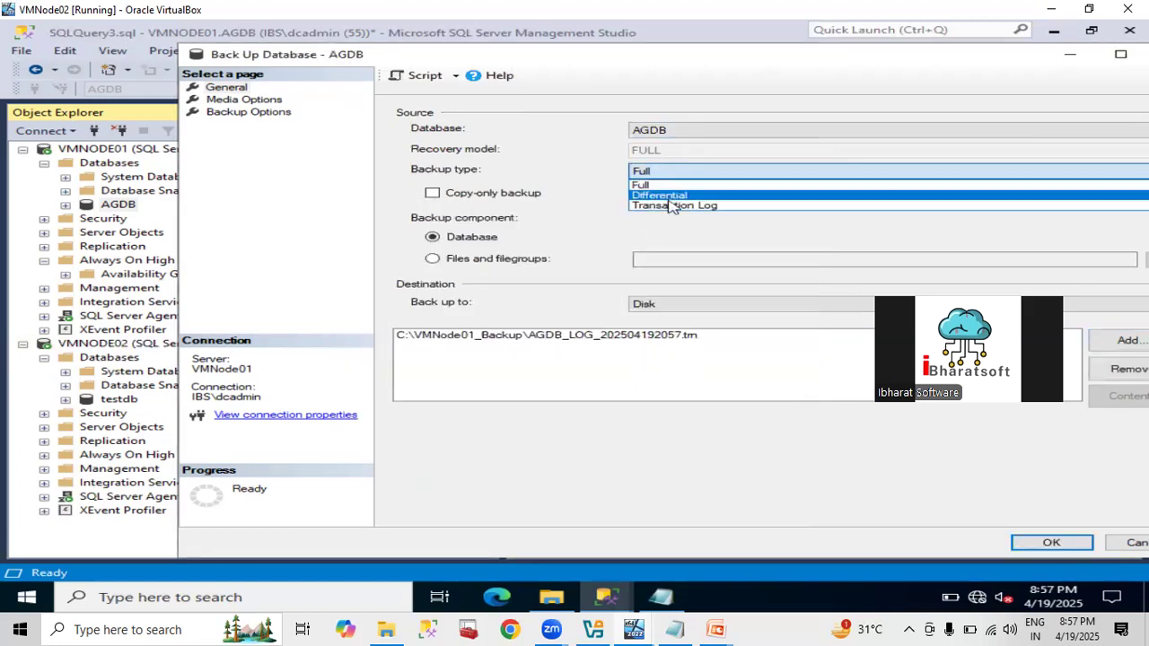
{"action": "left_click", "coordinate": [672, 207]}
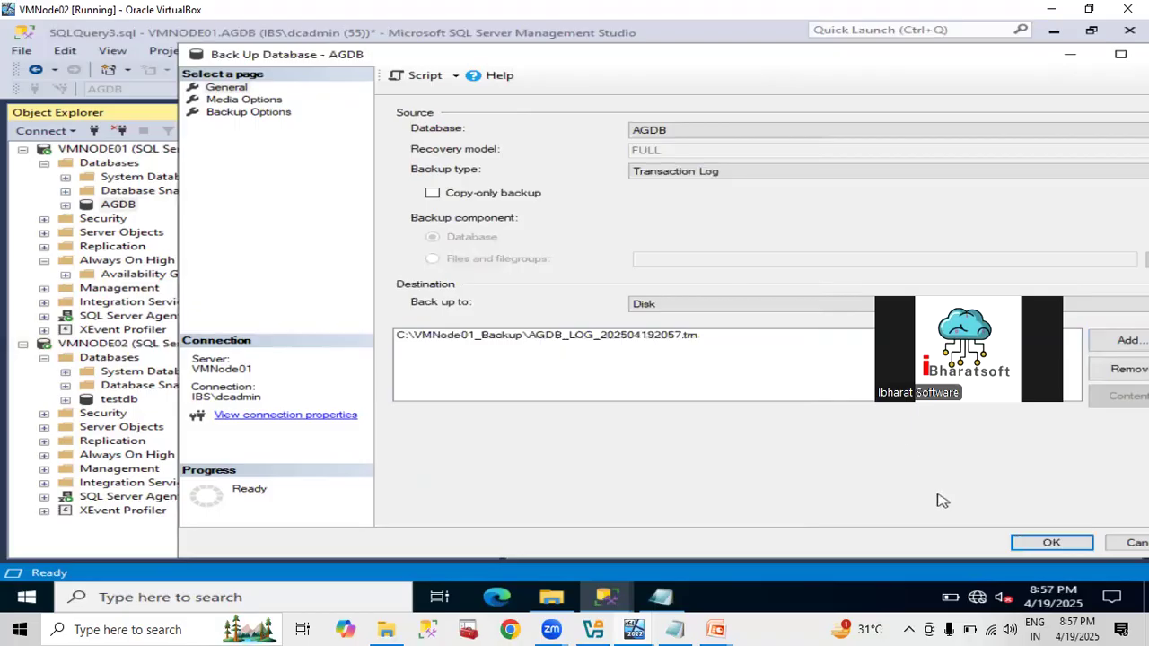
{"action": "left_click", "coordinate": [1052, 544]}
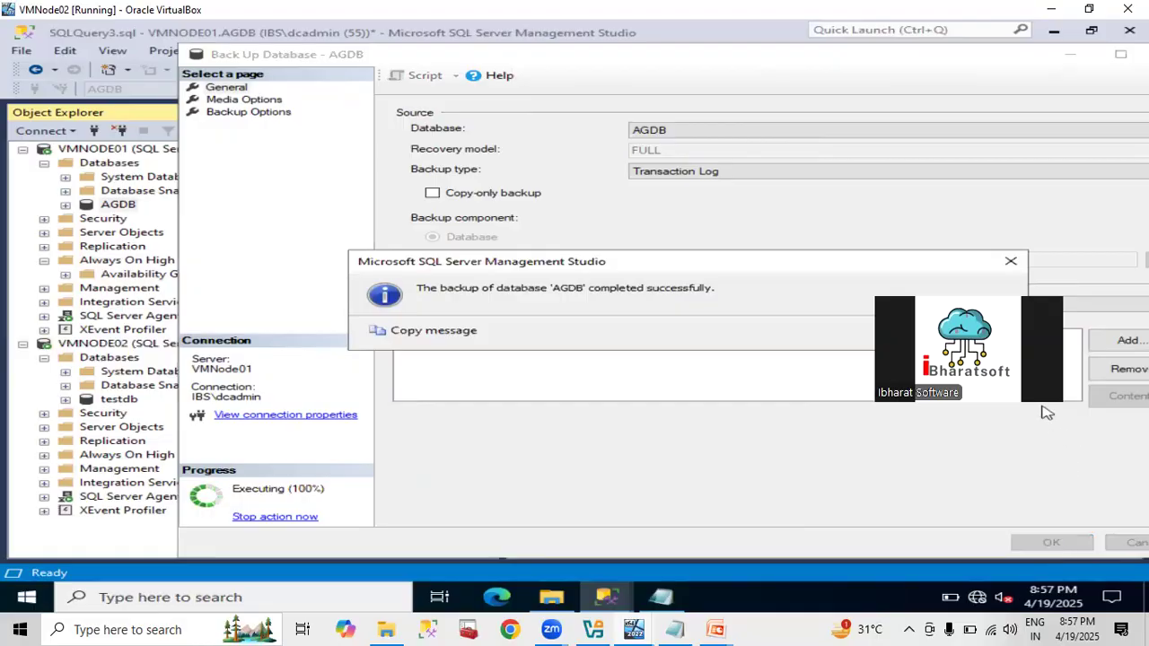
{"action": "left_click_drag", "start_coordinate": [964, 264], "coordinate": [813, 183]}
{"action": "left_click", "coordinate": [823, 253]}
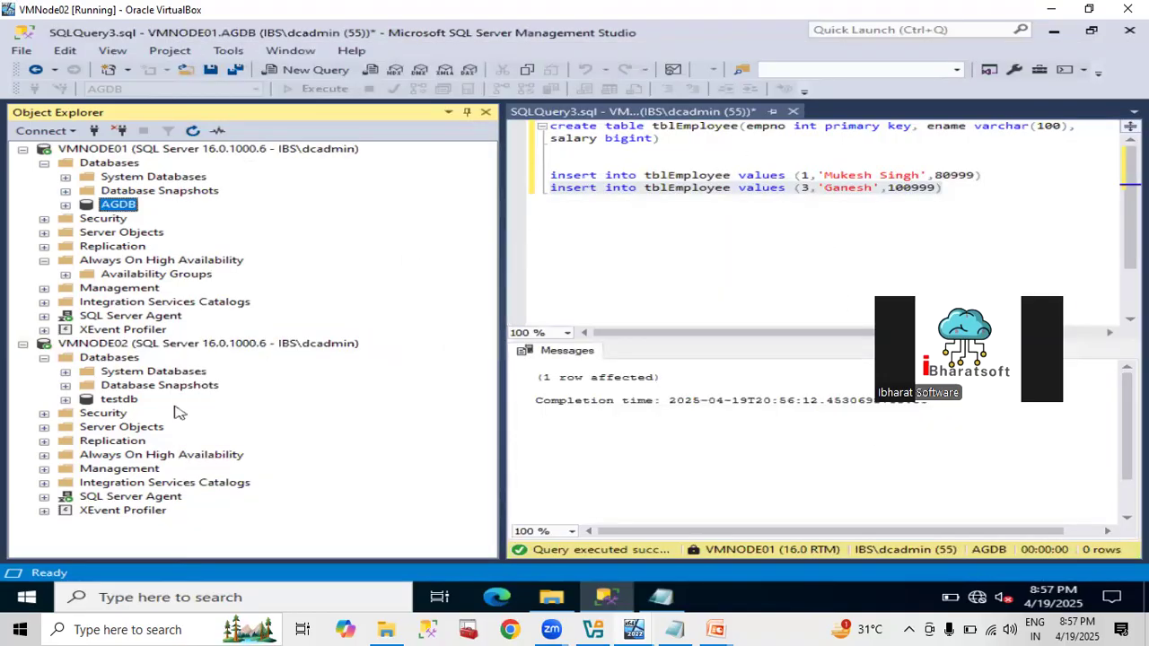
{"action": "right_click", "coordinate": [128, 401]}
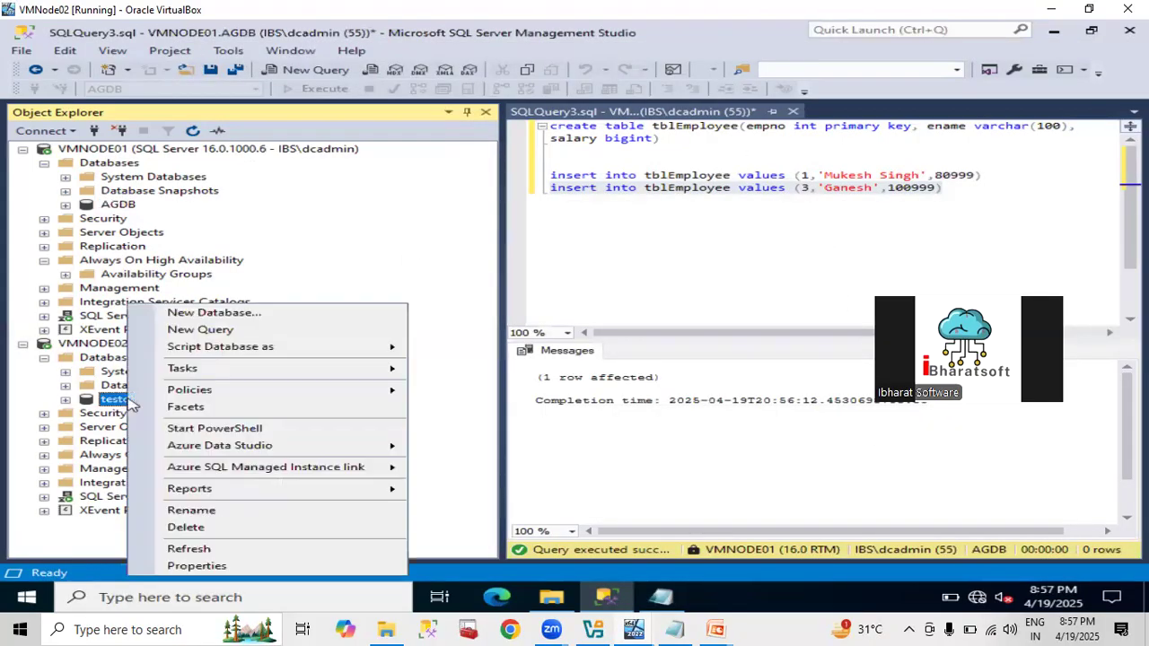
{"action": "left_click", "coordinate": [114, 372]}
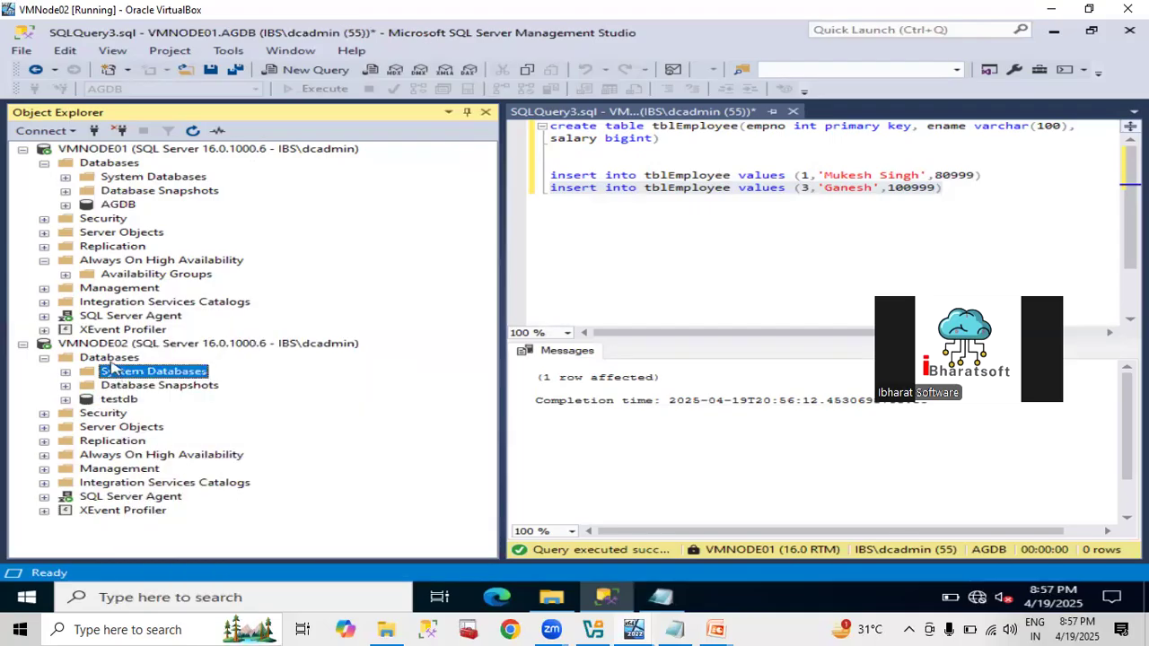
{"action": "left_click", "coordinate": [110, 359]}
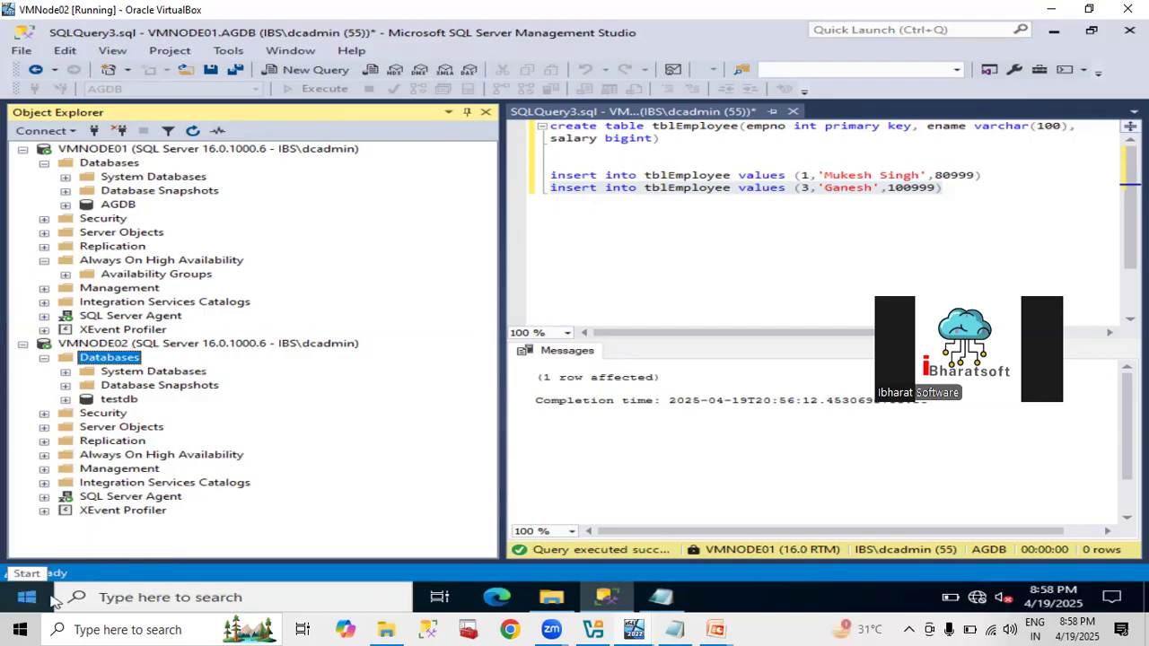
Open the \\192.168.1.1\c$ share from the Run dialog.
{"action": "left_click", "coordinate": [20, 598]}
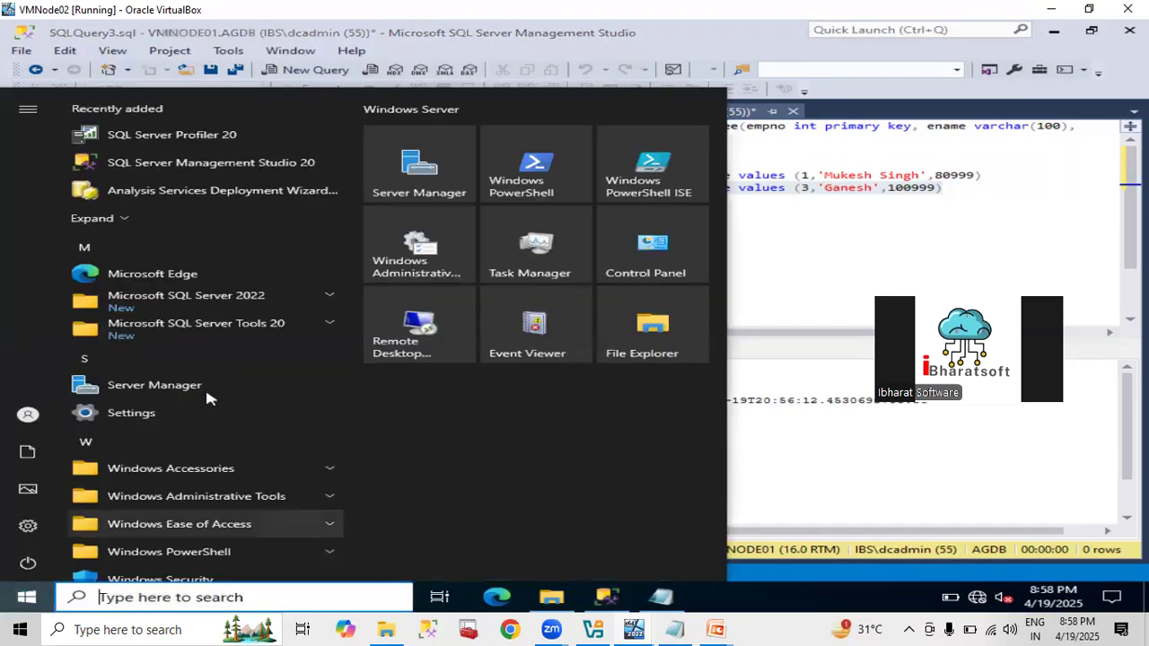
{"action": "key", "text": "super+r"}
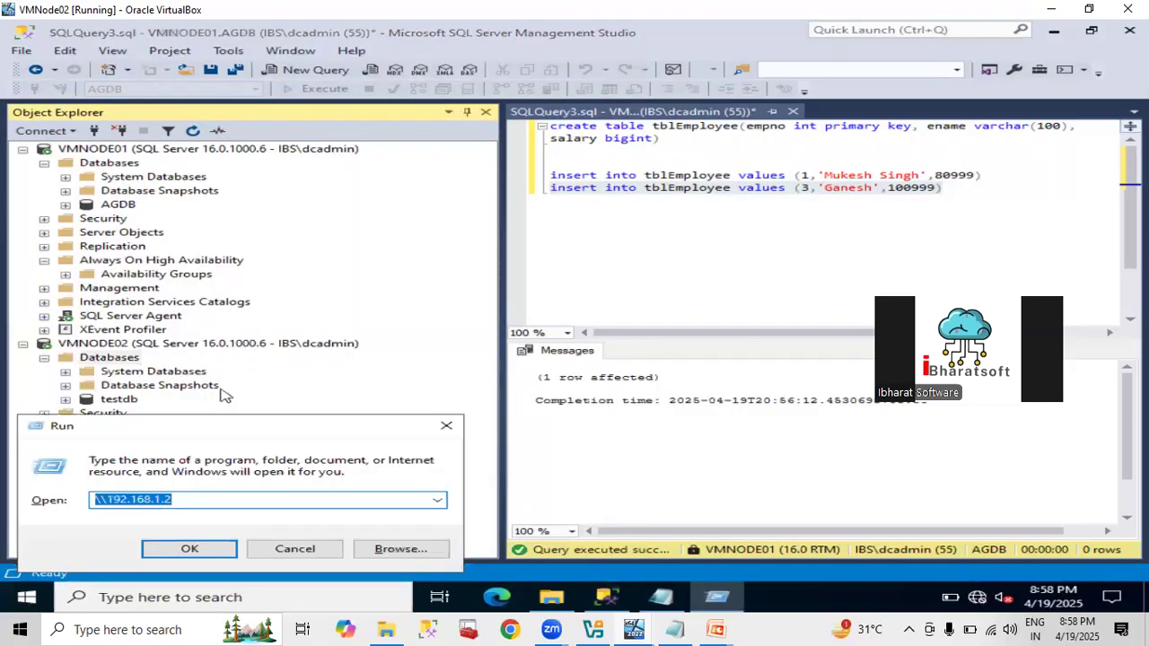
{"action": "key", "text": "End"}
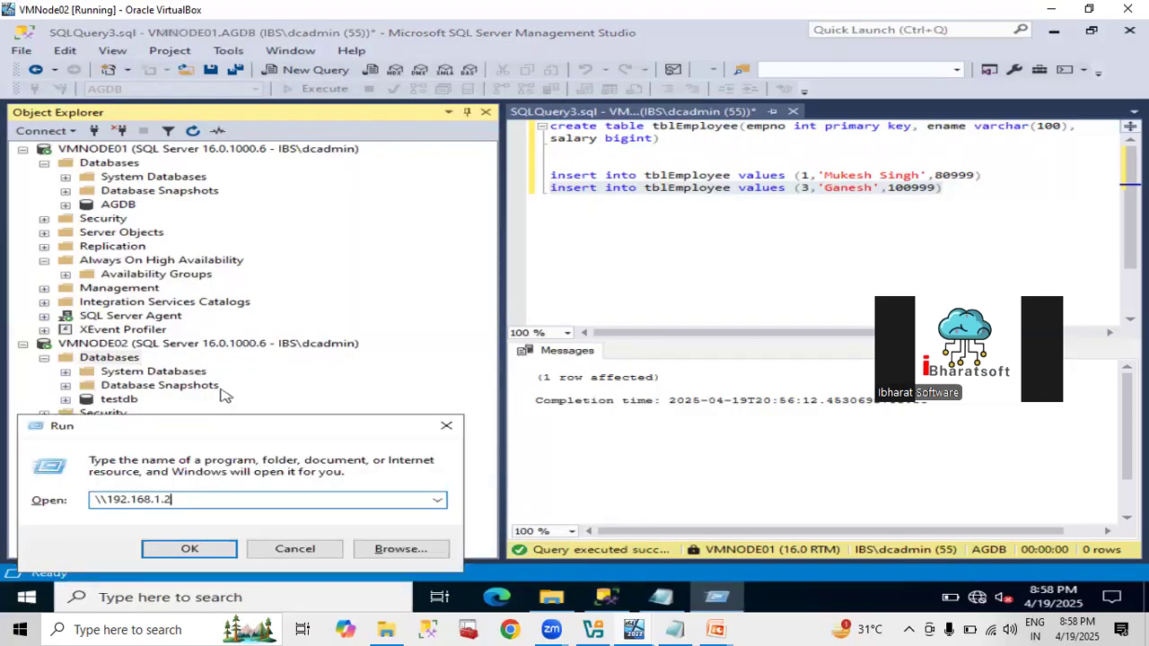
{"action": "key", "text": "BackSpace"}
{"action": "type", "text": "1\\"}
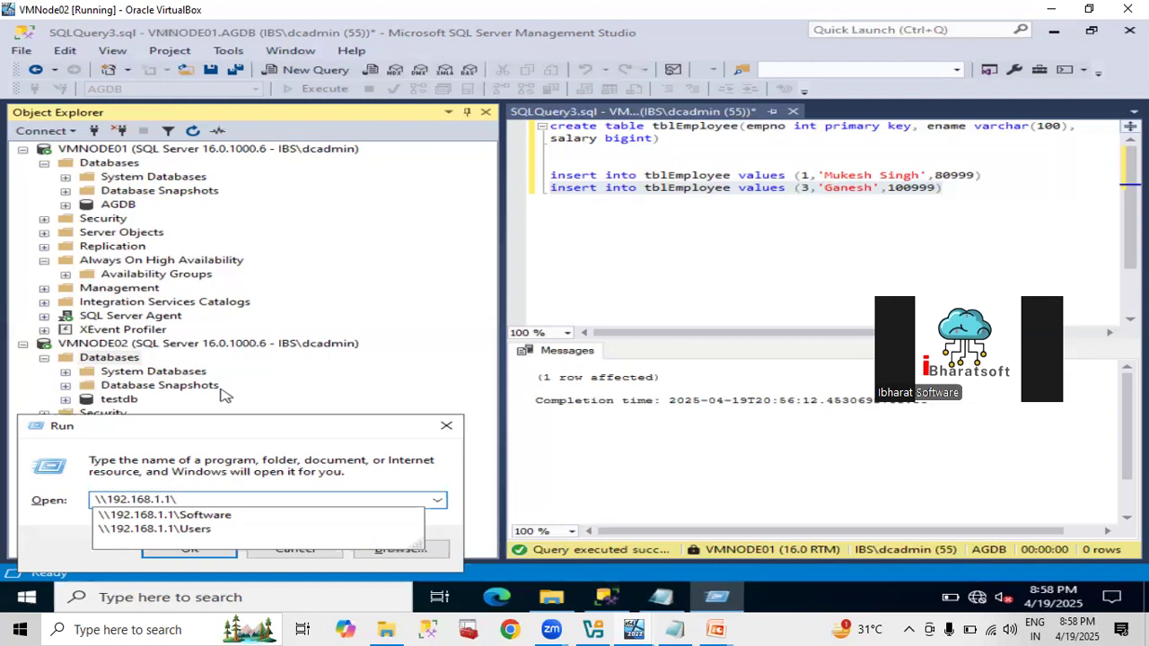
{"action": "type", "text": "c$"}
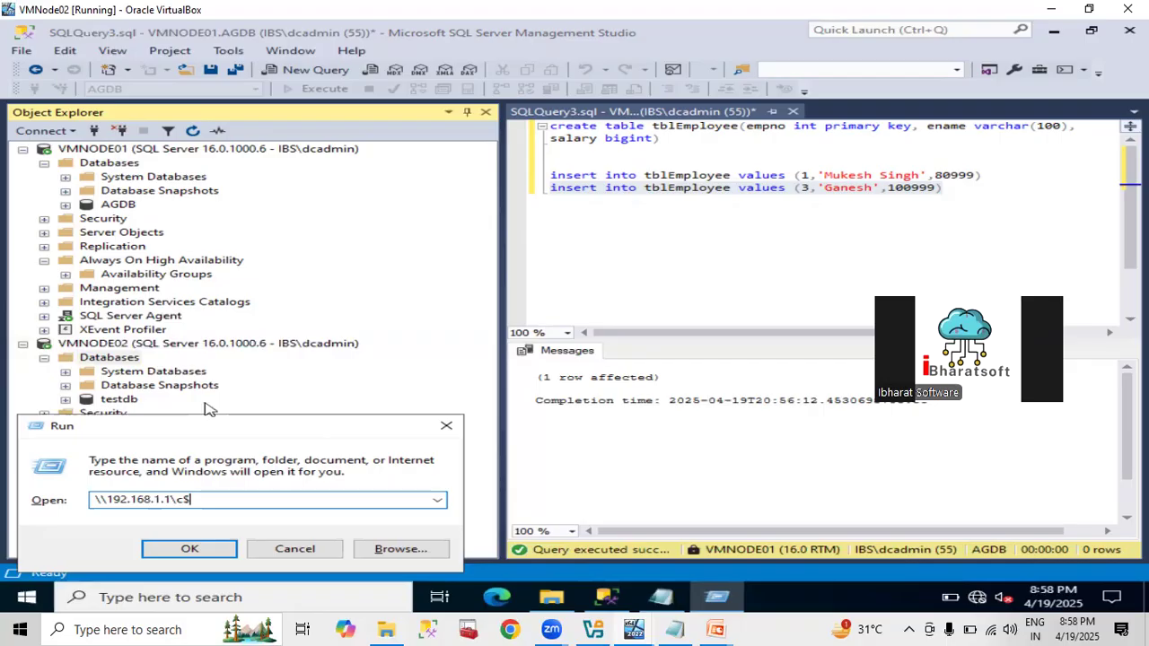
{"action": "left_click", "coordinate": [201, 546]}
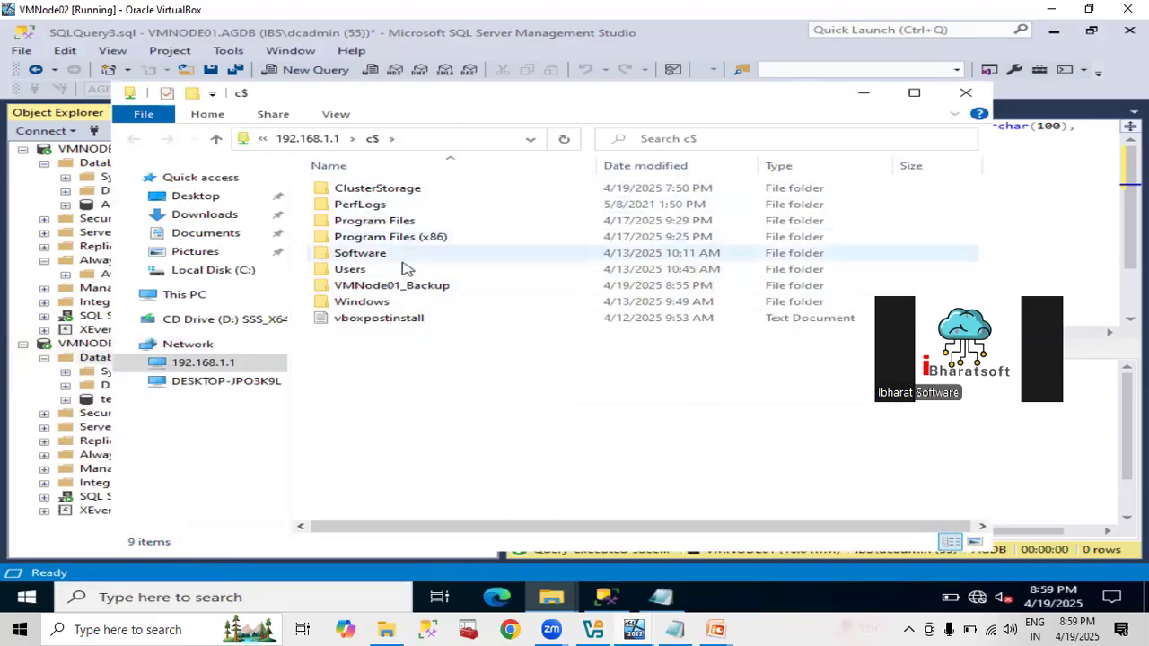
Copy both AGDB backup files from VMNode01_Backup into C:\Backup, then close File Explorer.
{"action": "left_click", "coordinate": [403, 288]}
{"action": "double_click", "coordinate": [403, 288]}
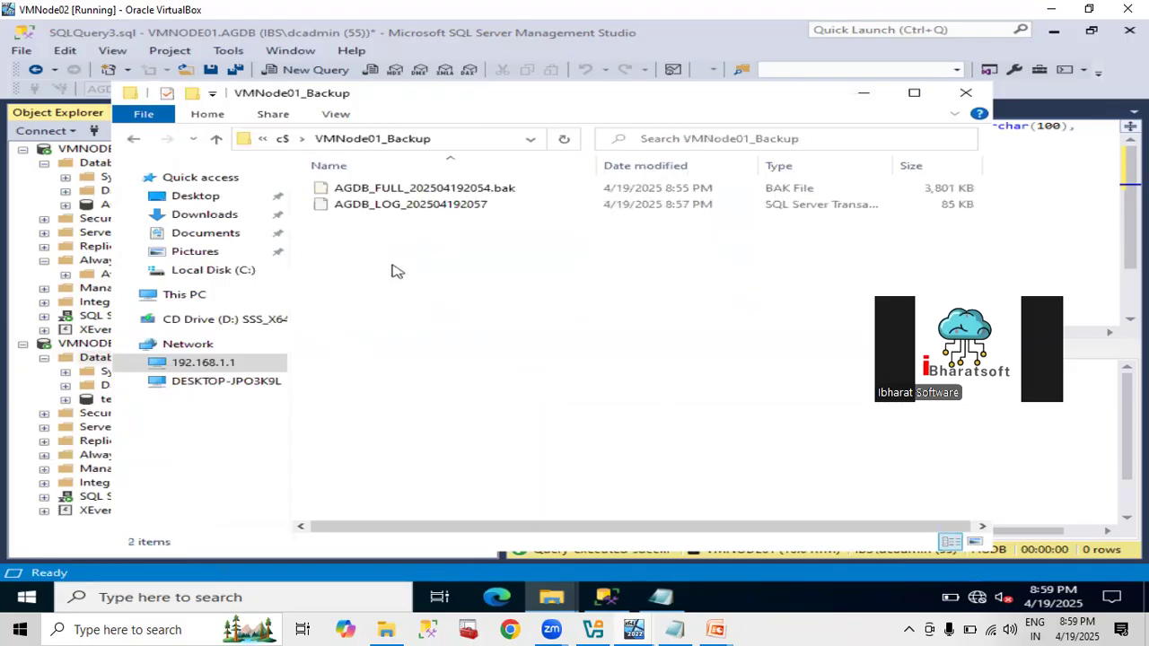
{"action": "key", "text": "ctrl+a"}
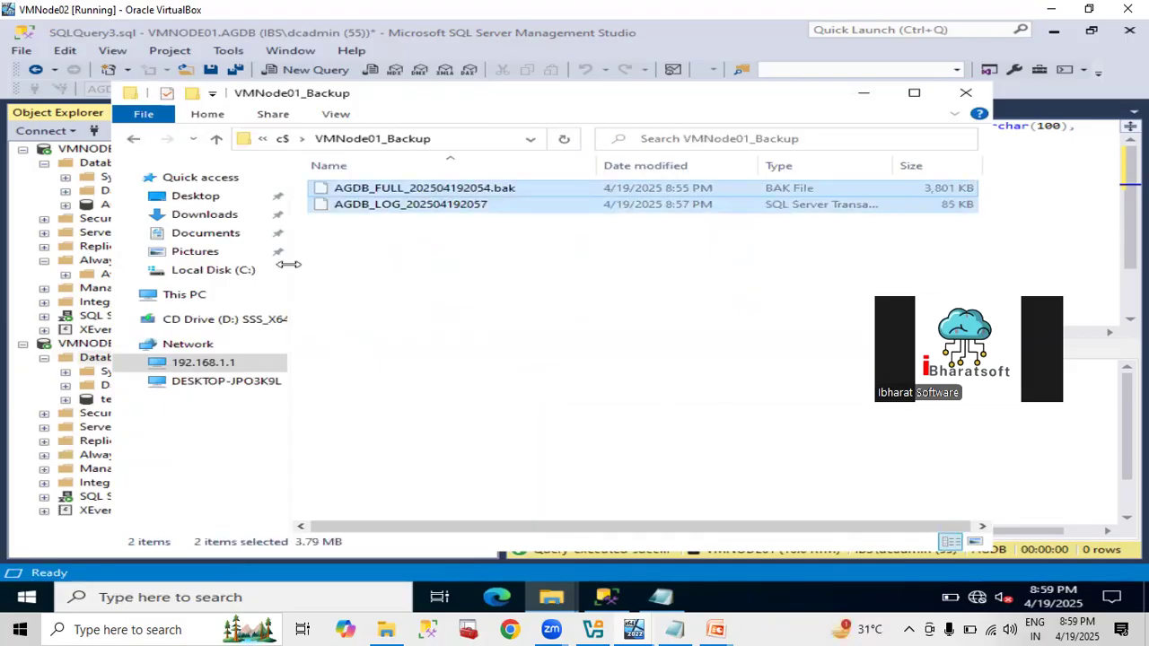
{"action": "left_click", "coordinate": [242, 271]}
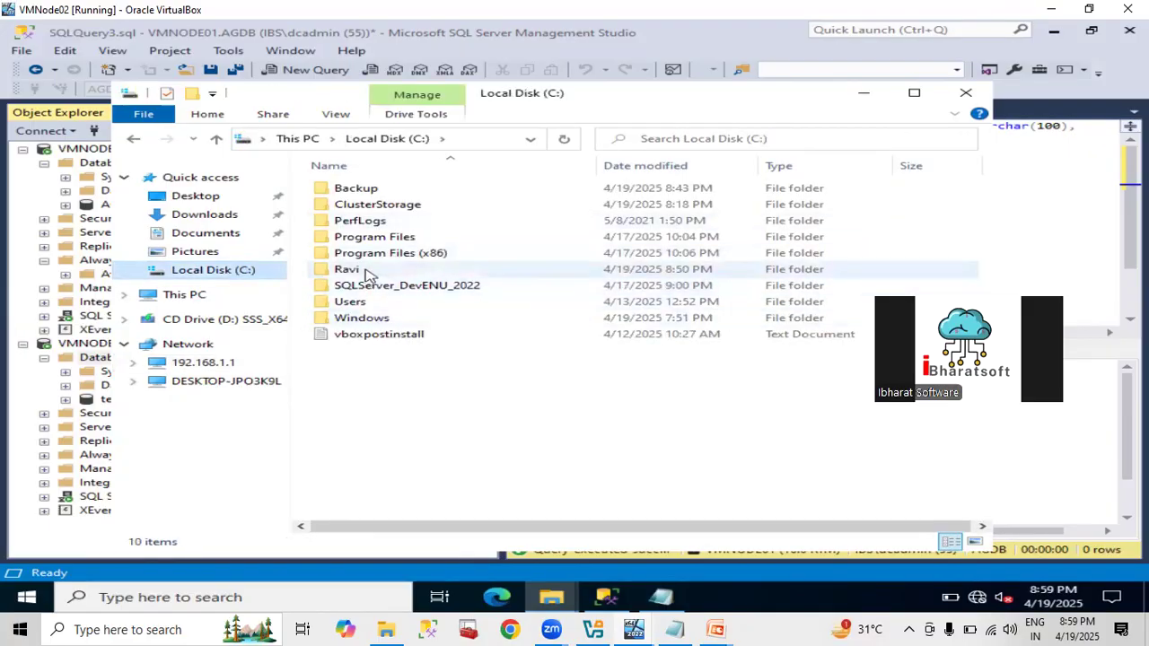
{"action": "double_click", "coordinate": [363, 188]}
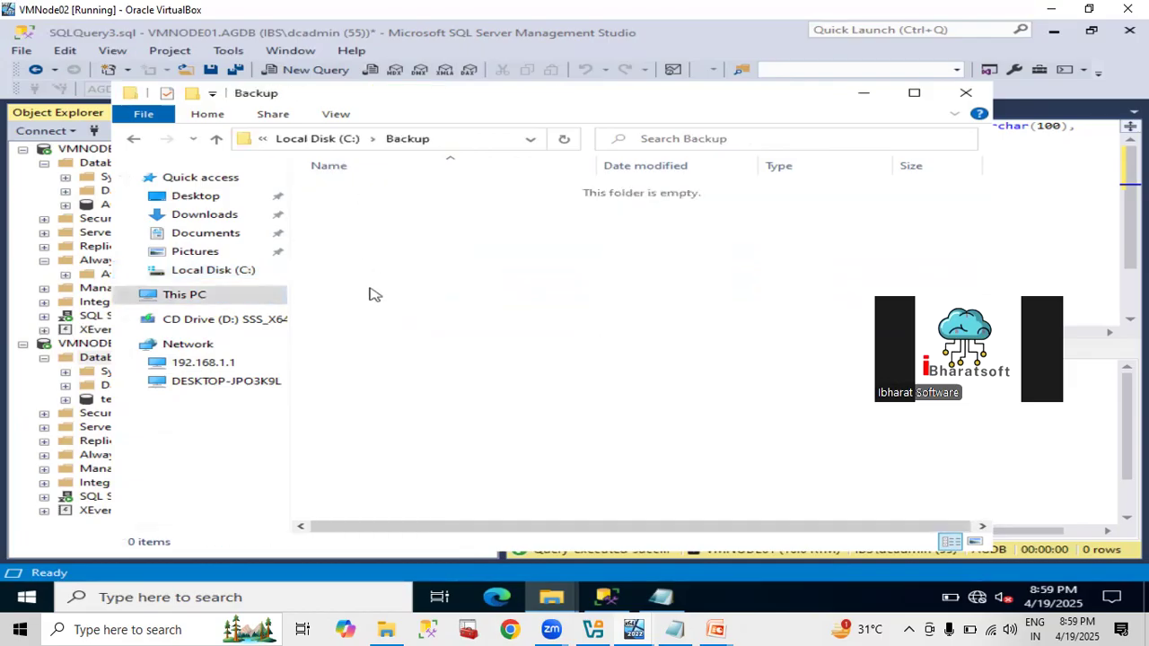
{"action": "key", "text": "ctrl+v"}
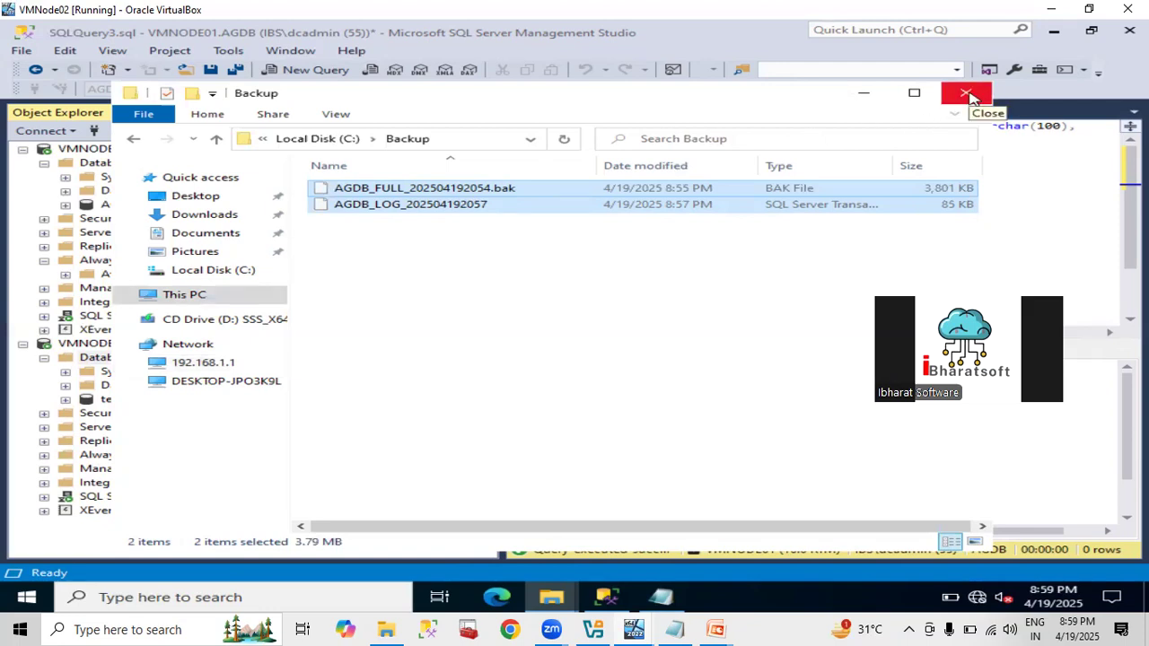
{"action": "left_click", "coordinate": [966, 95]}
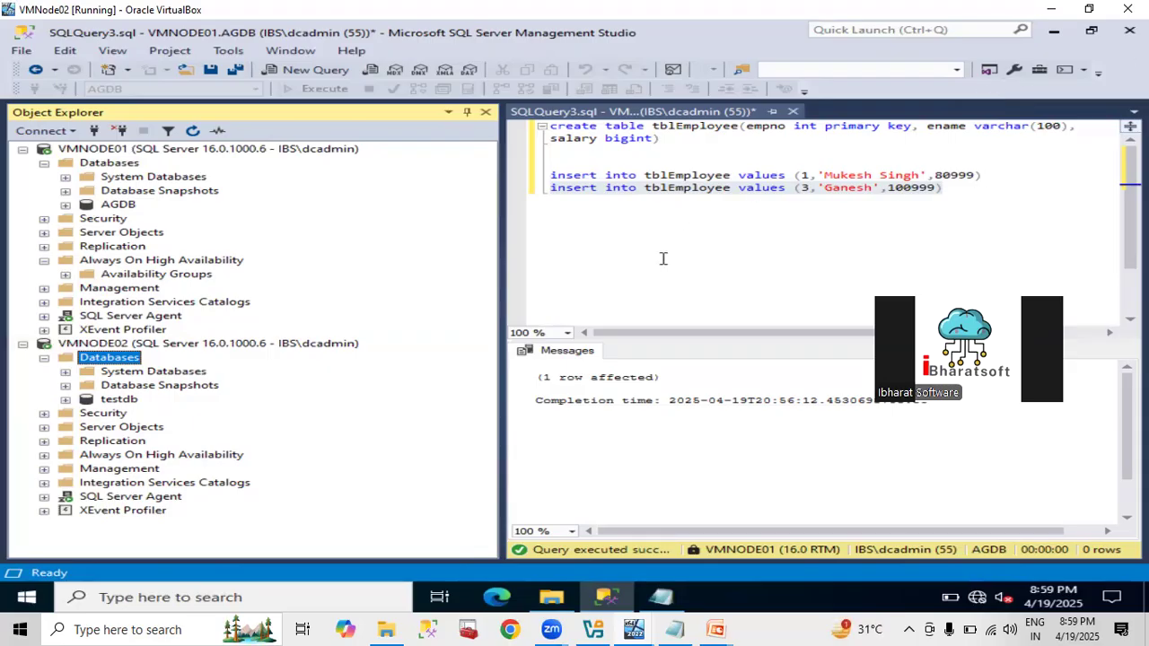
Delete the blank line above the tblEmployee inserts, then select VMNODE02 and its Databases in Object Explorer.
{"action": "left_click", "coordinate": [739, 160]}
{"action": "key", "text": "Delete"}
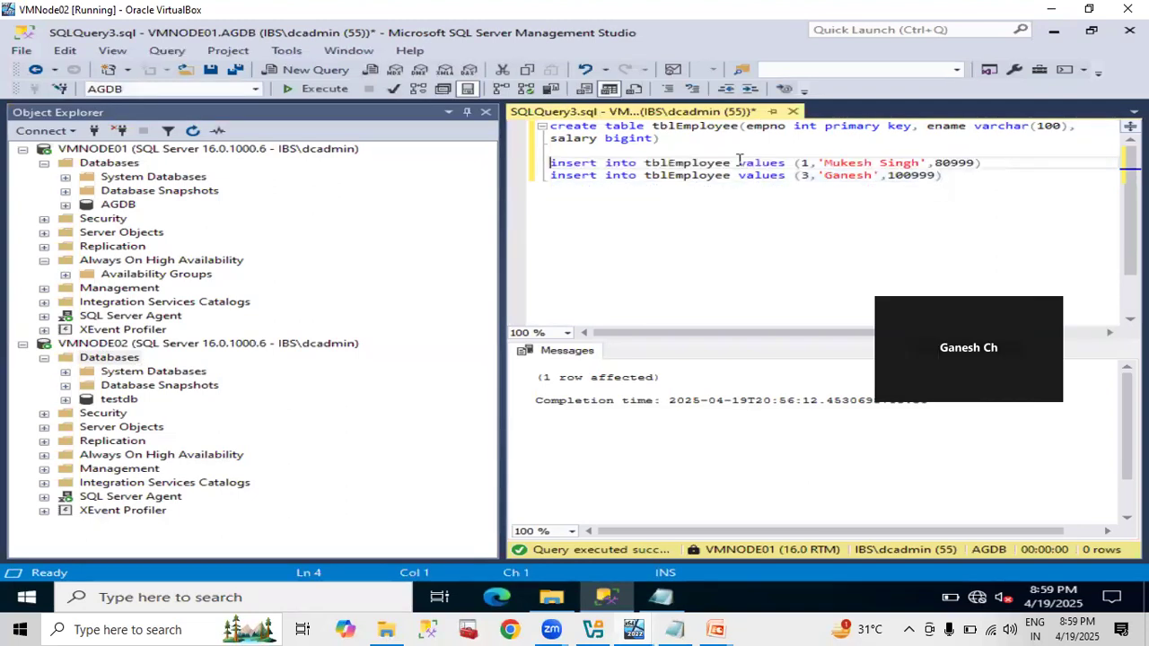
{"action": "left_click", "coordinate": [700, 260]}
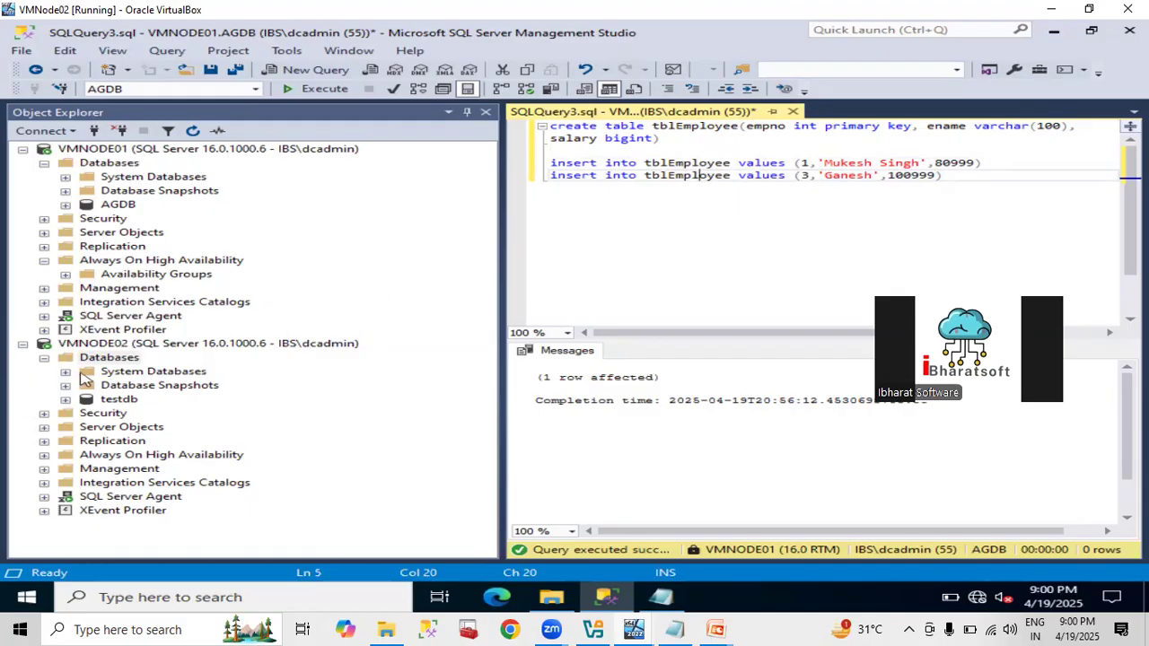
{"action": "left_click", "coordinate": [92, 364]}
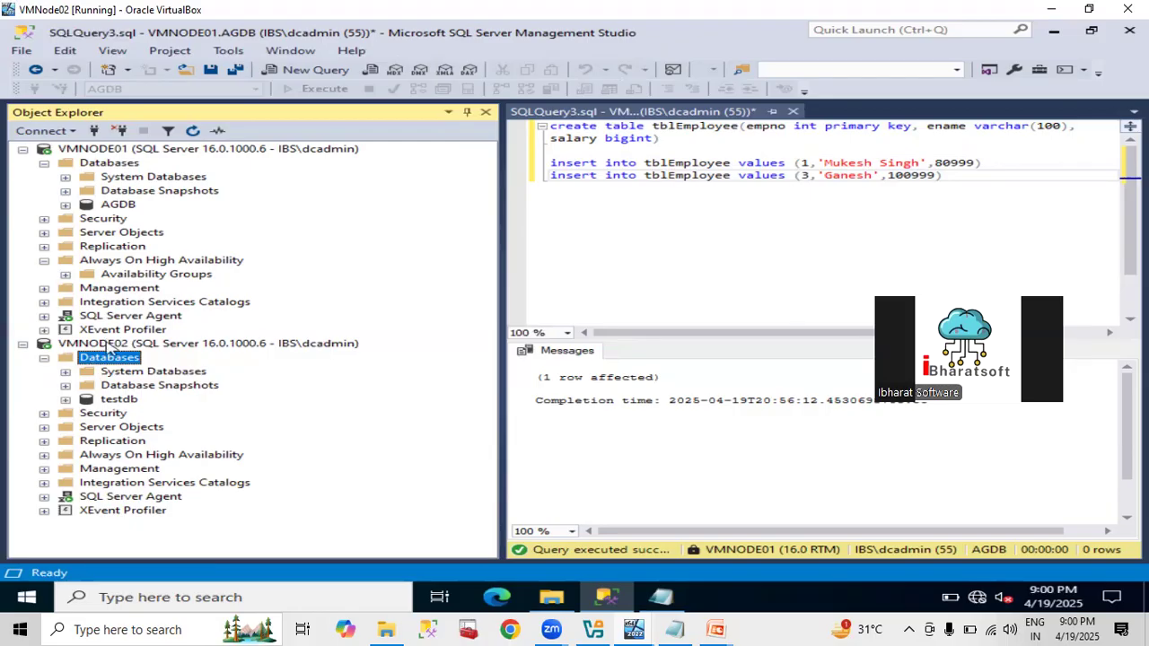
{"action": "left_click", "coordinate": [108, 344]}
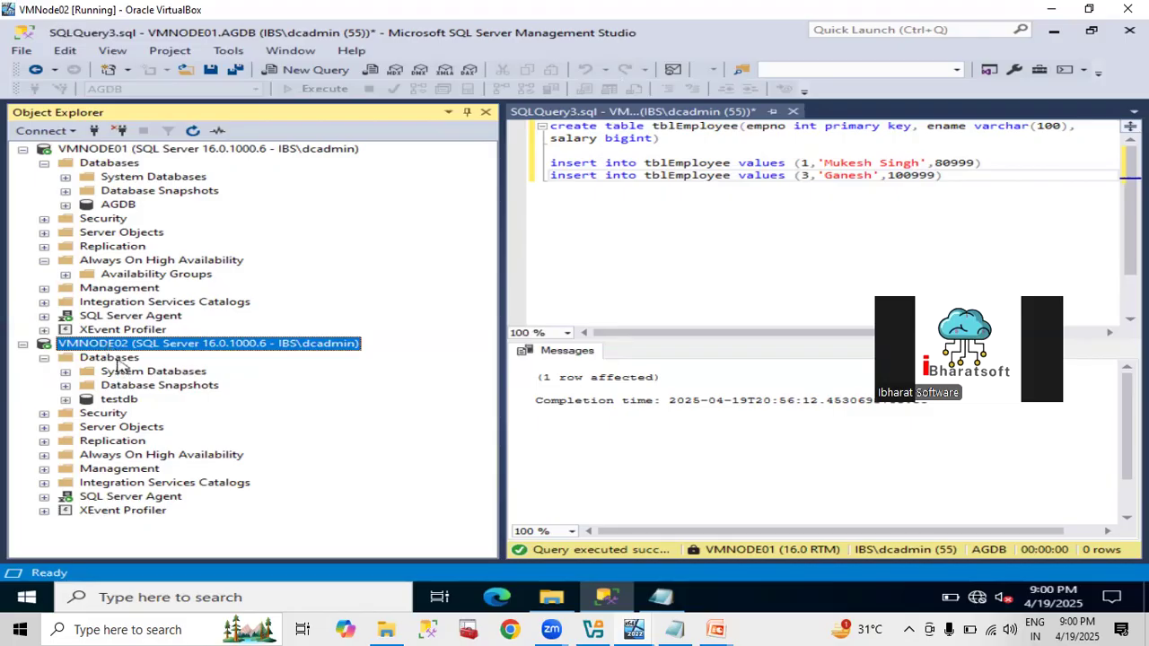
Start a database restore on VMNODE02 using a backup device as the source.
{"action": "right_click", "coordinate": [118, 360]}
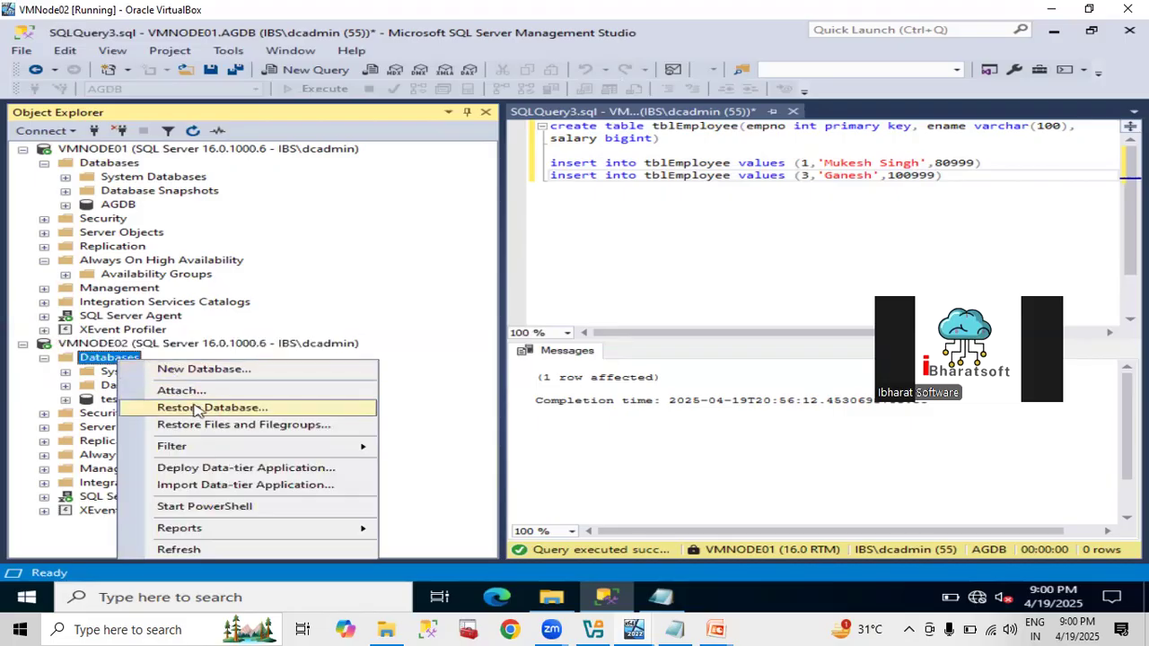
{"action": "left_click", "coordinate": [198, 408]}
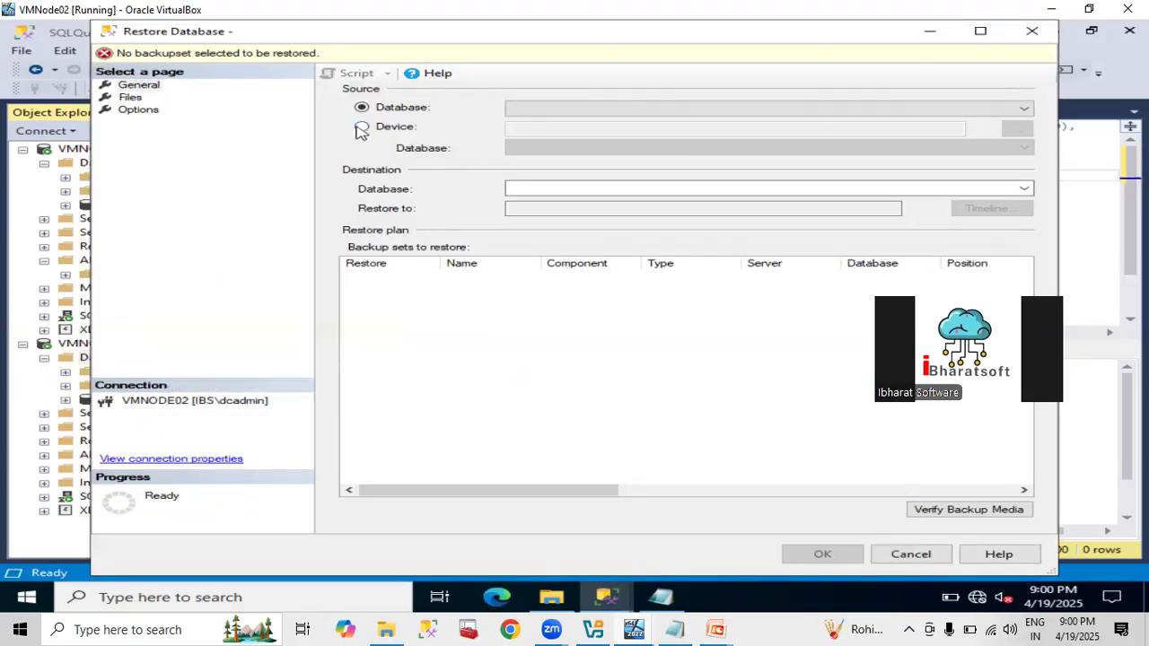
{"action": "left_click", "coordinate": [361, 128]}
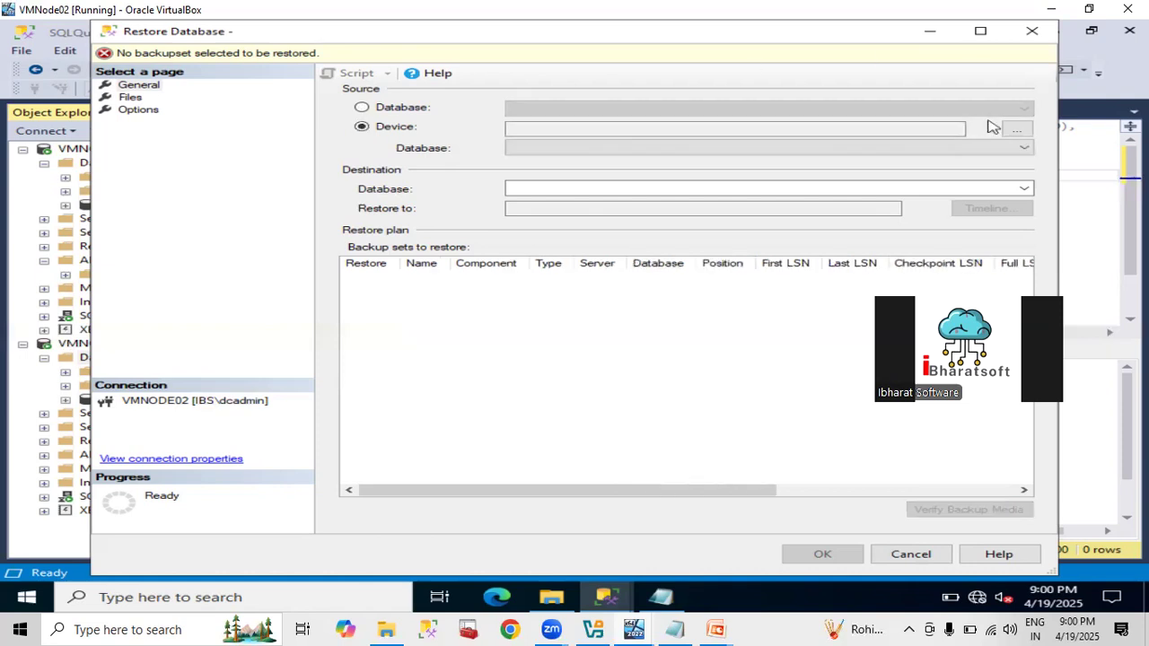
{"action": "left_click", "coordinate": [1015, 131]}
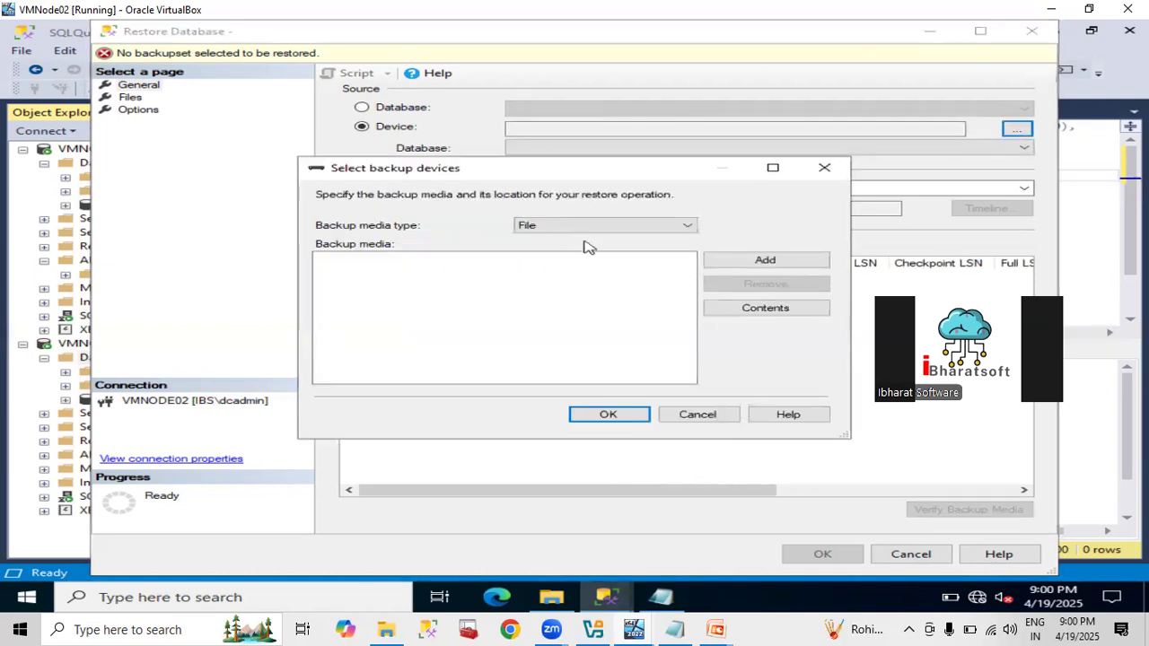
{"action": "left_click", "coordinate": [752, 271]}
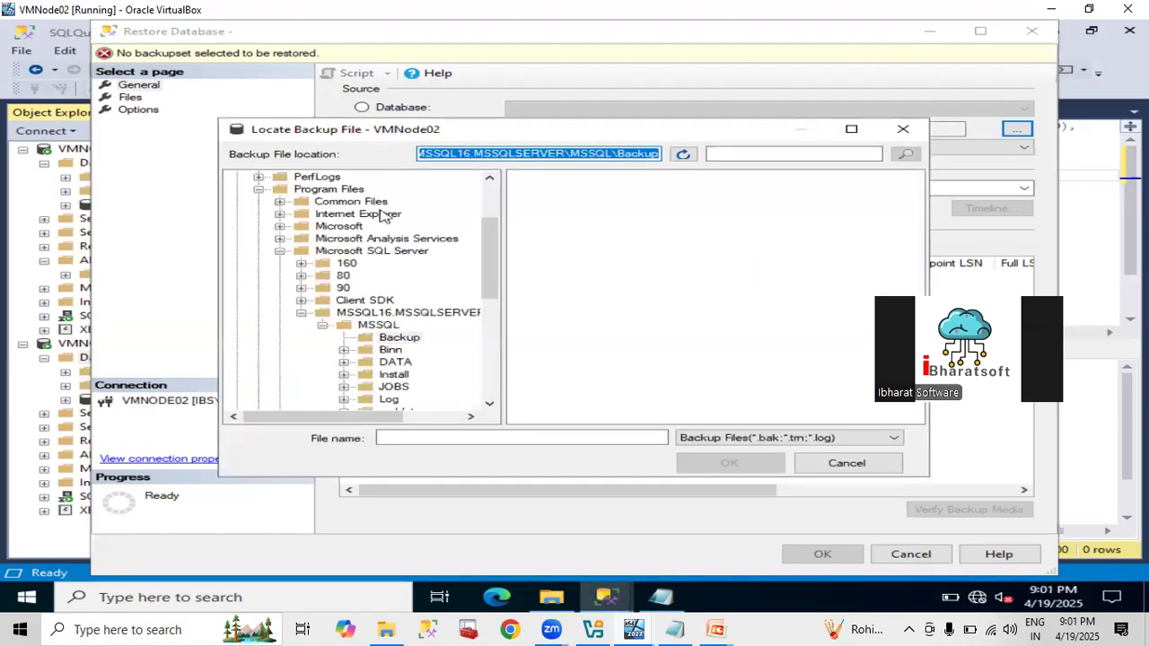
Select both AGDB backup files in C:\Backup as the restore media.
{"action": "left_click", "coordinate": [279, 251]}
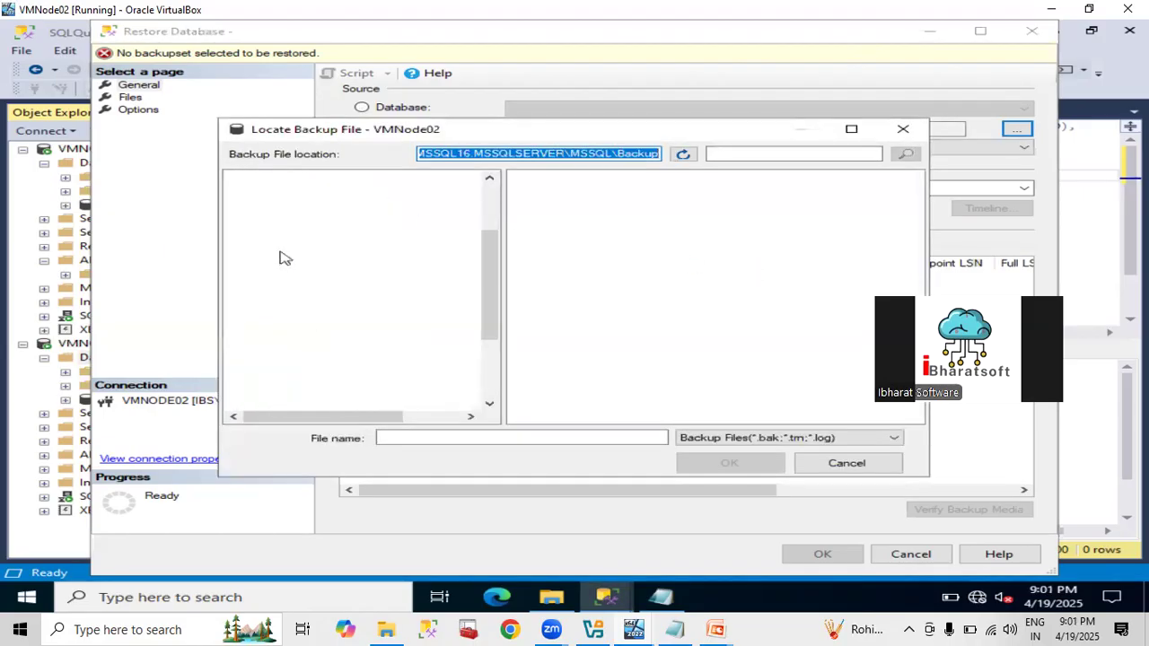
{"action": "left_click", "coordinate": [259, 190]}
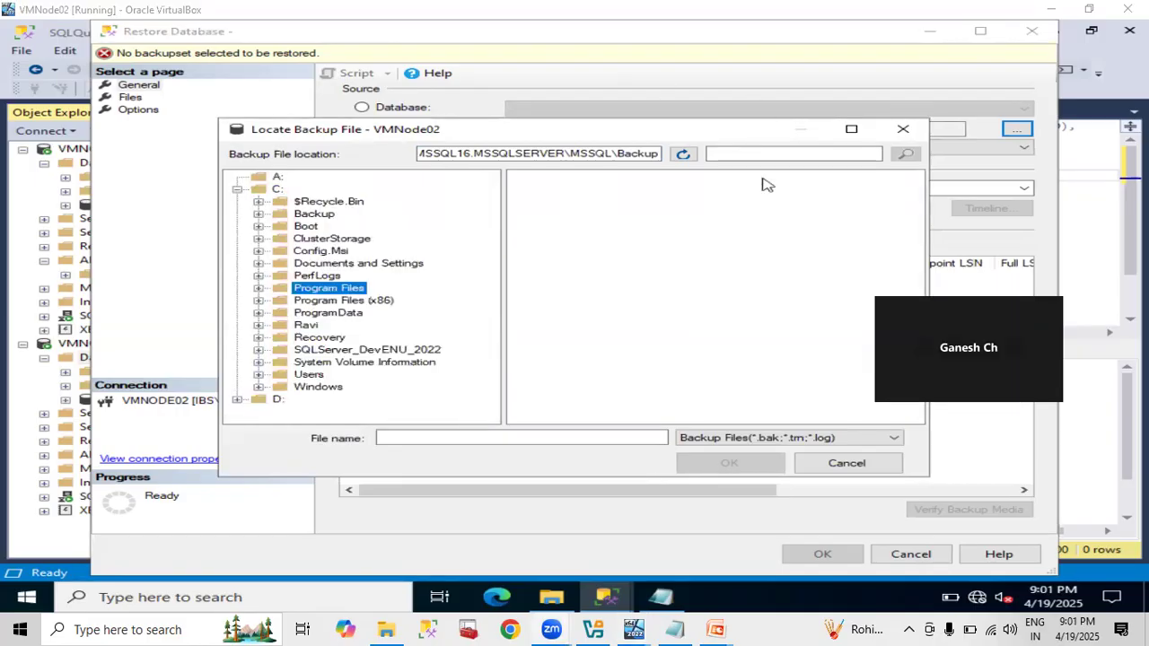
{"action": "left_click", "coordinate": [307, 219]}
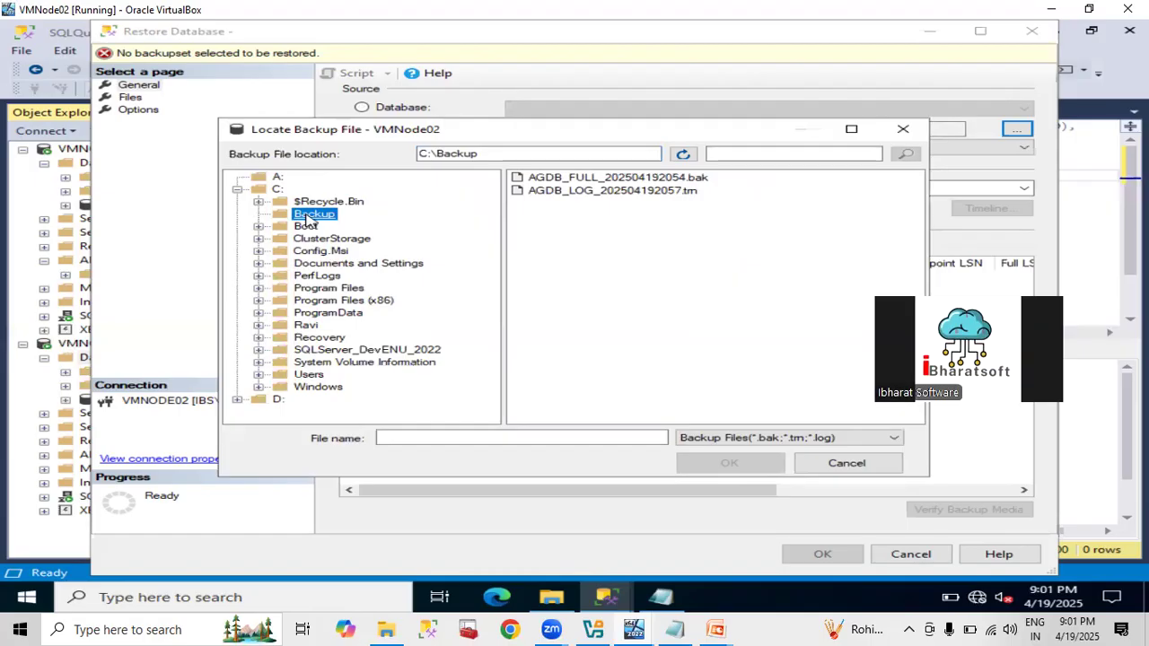
{"action": "left_click", "coordinate": [585, 232]}
{"action": "key", "text": "ctrl+a"}
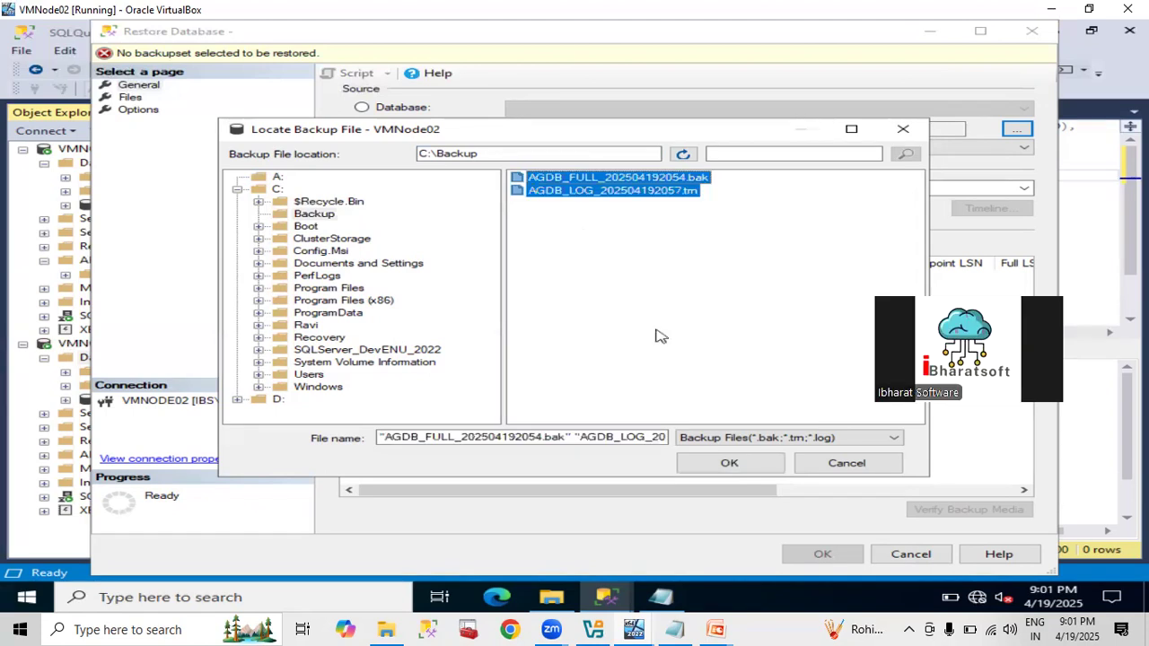
{"action": "left_click", "coordinate": [734, 462]}
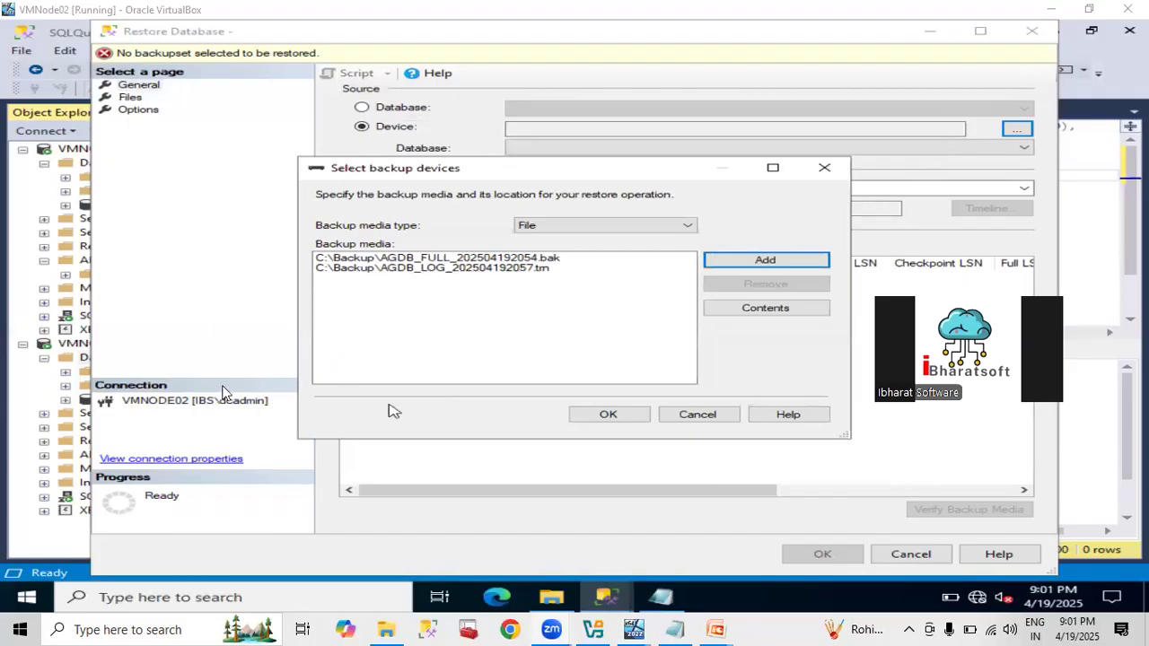
{"action": "left_click", "coordinate": [583, 420]}
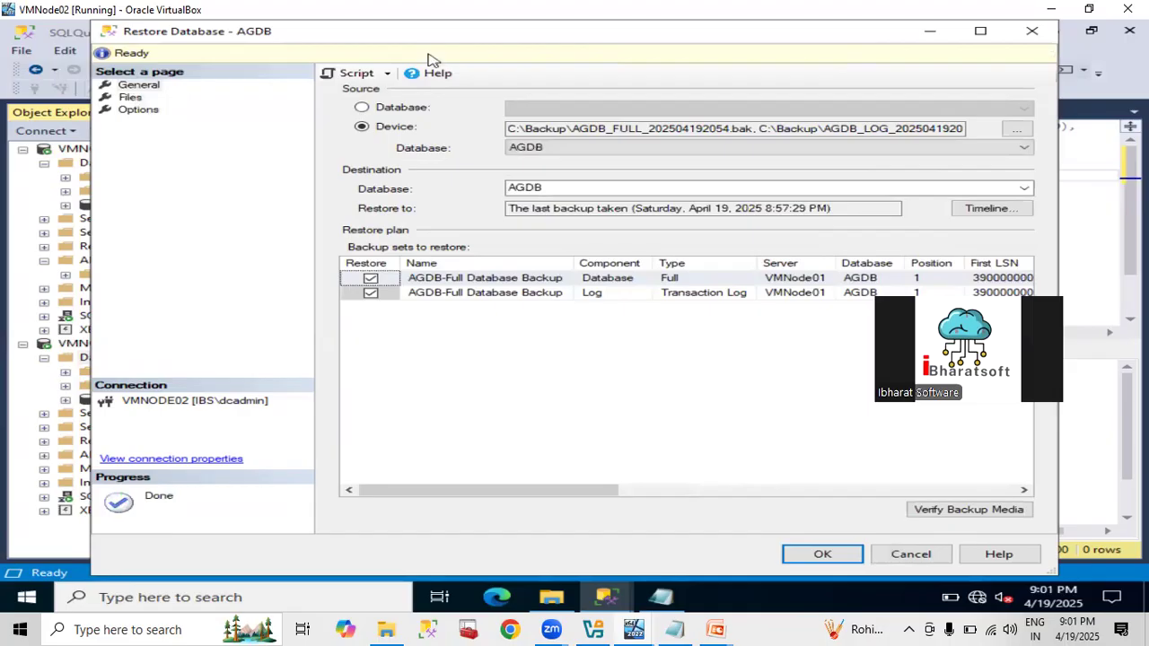
Restore AGDB on VMNODE02 with RESTORE WITH NORECOVERY and dismiss the success message.
{"action": "left_click", "coordinate": [132, 97]}
{"action": "left_click", "coordinate": [139, 110]}
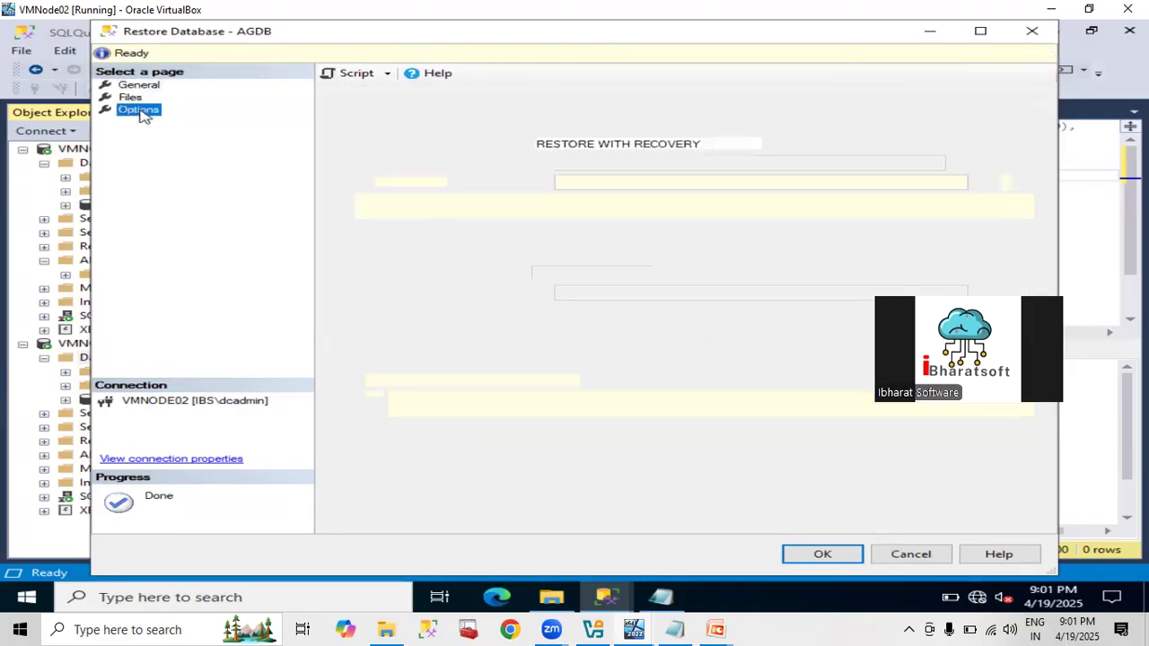
{"action": "left_click", "coordinate": [585, 165]}
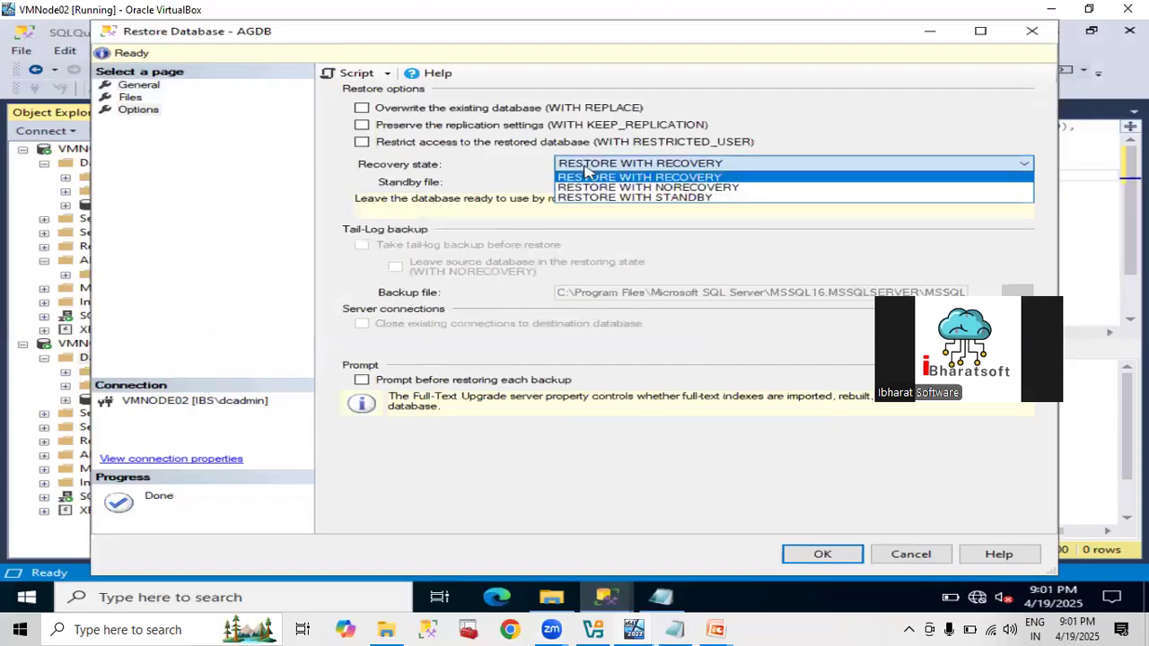
{"action": "left_click", "coordinate": [591, 186]}
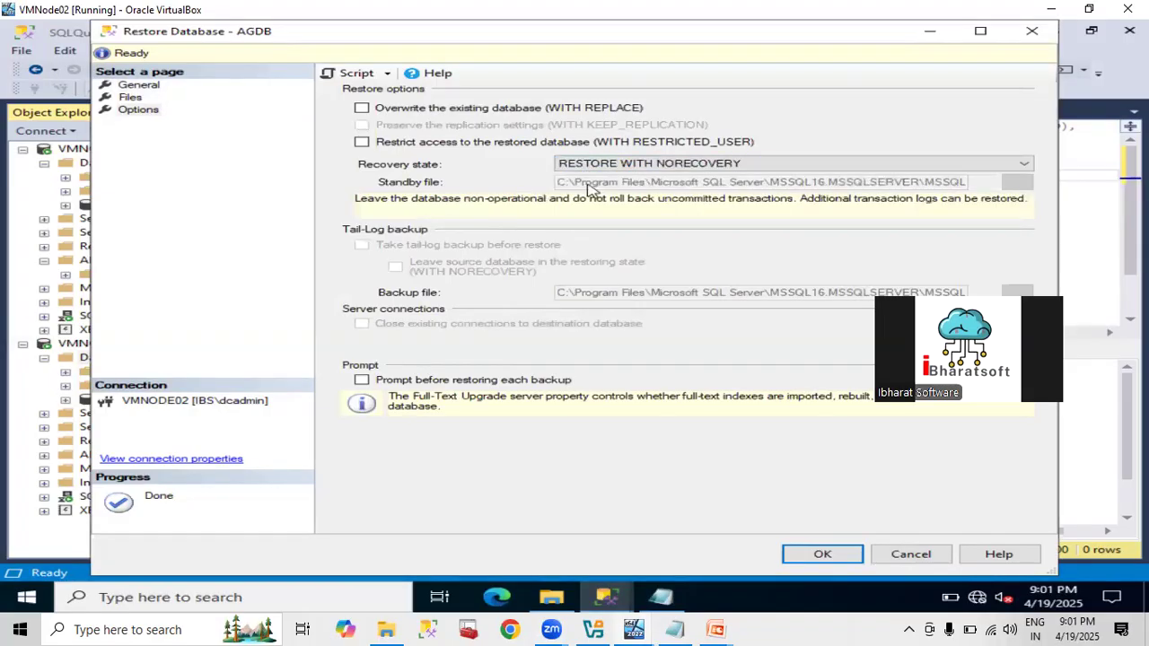
{"action": "left_click", "coordinate": [822, 554]}
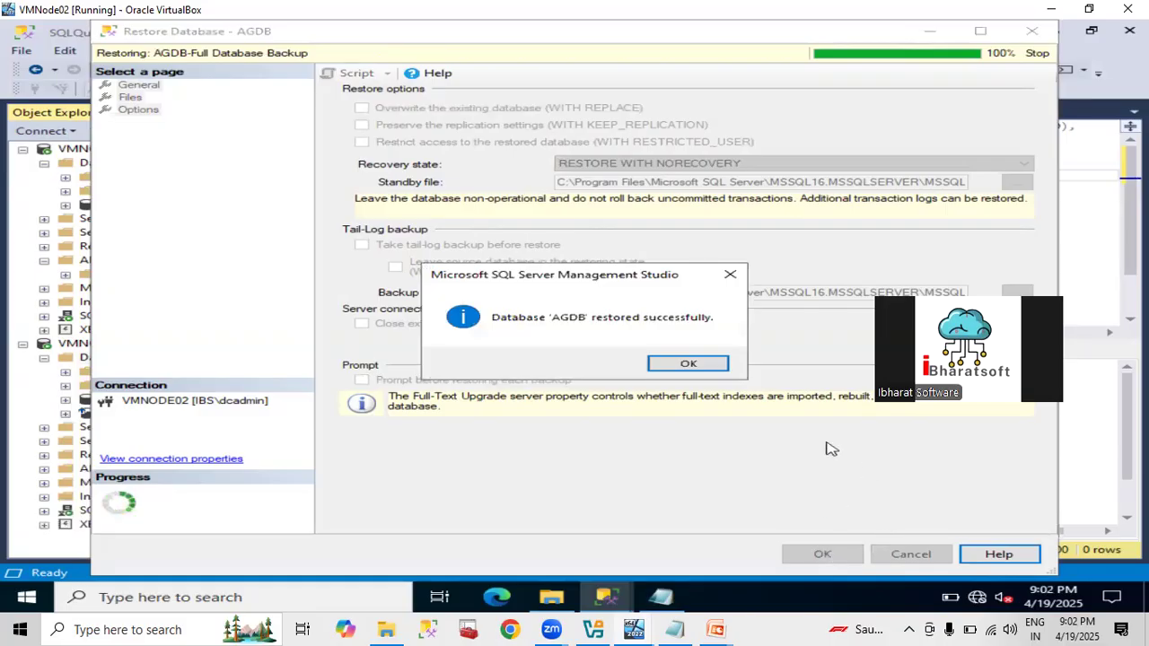
{"action": "left_click", "coordinate": [714, 367]}
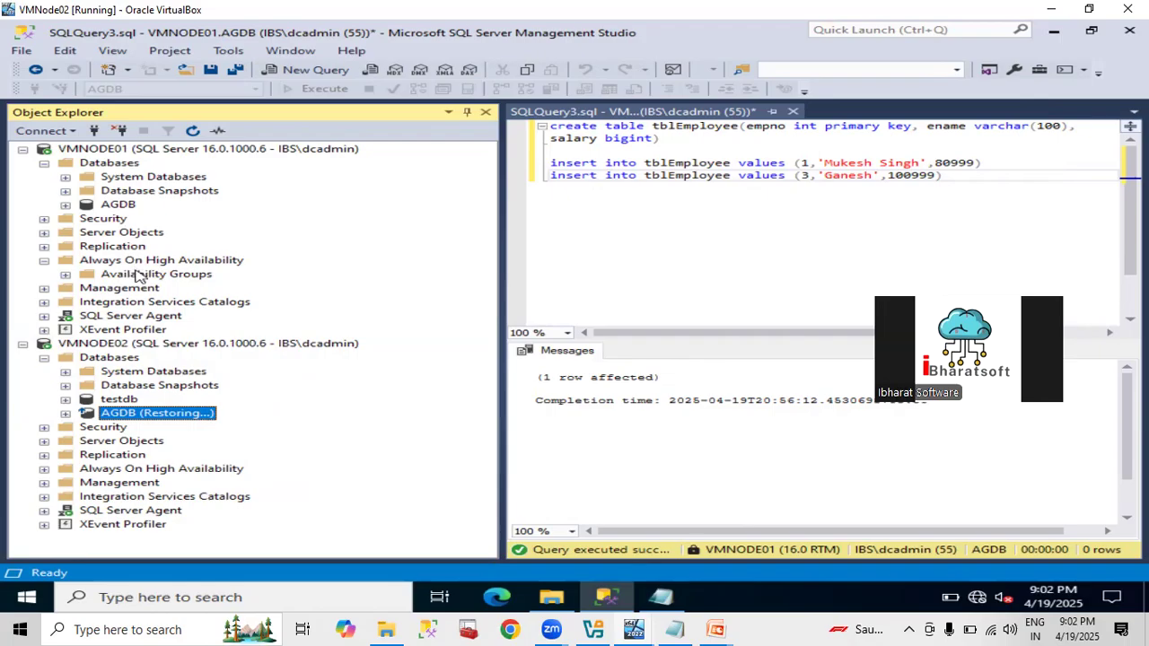
Launch the New Availability Group Wizard, name the group AG001, and include AGDB.
{"action": "right_click", "coordinate": [137, 276]}
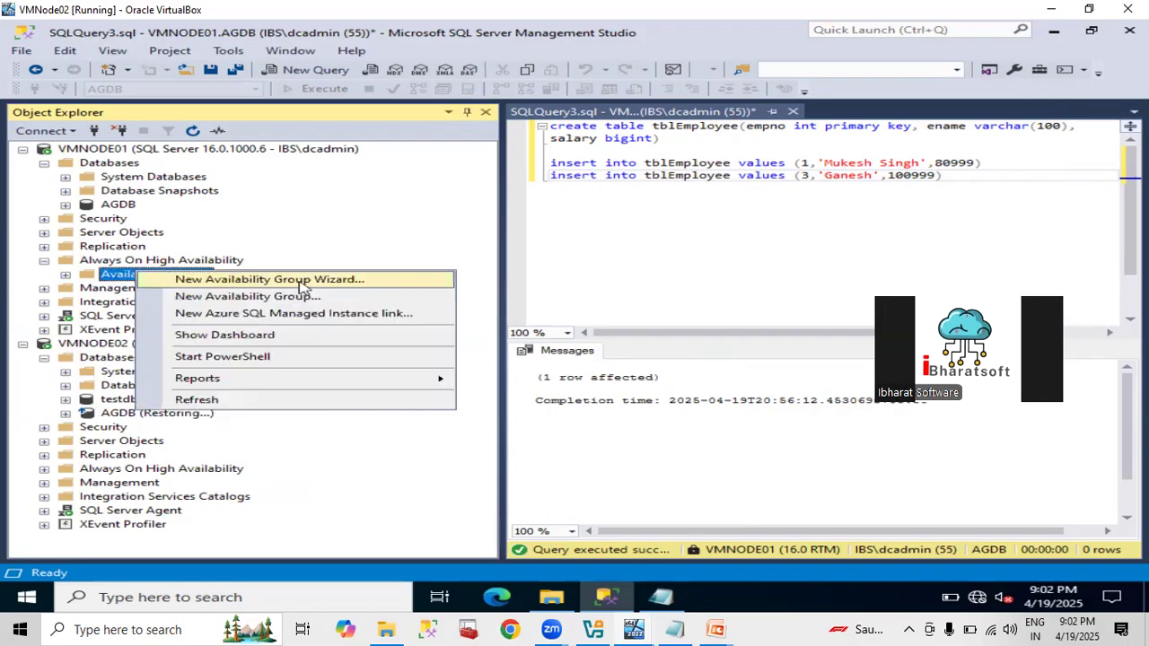
{"action": "left_click", "coordinate": [301, 282]}
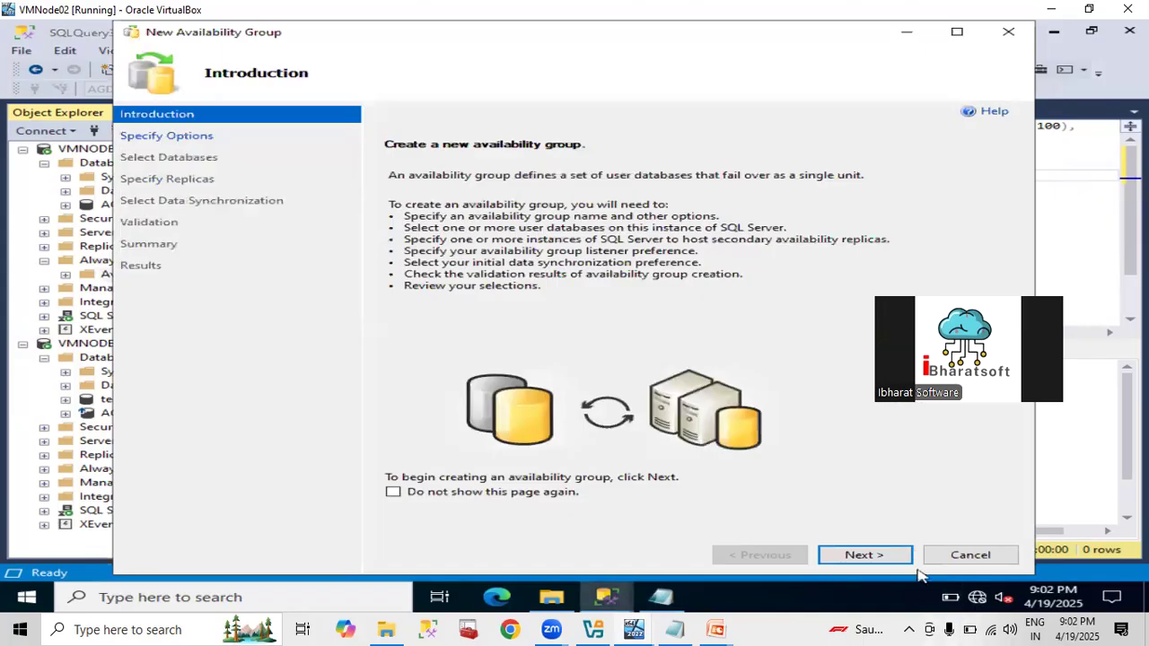
{"action": "left_click", "coordinate": [892, 558]}
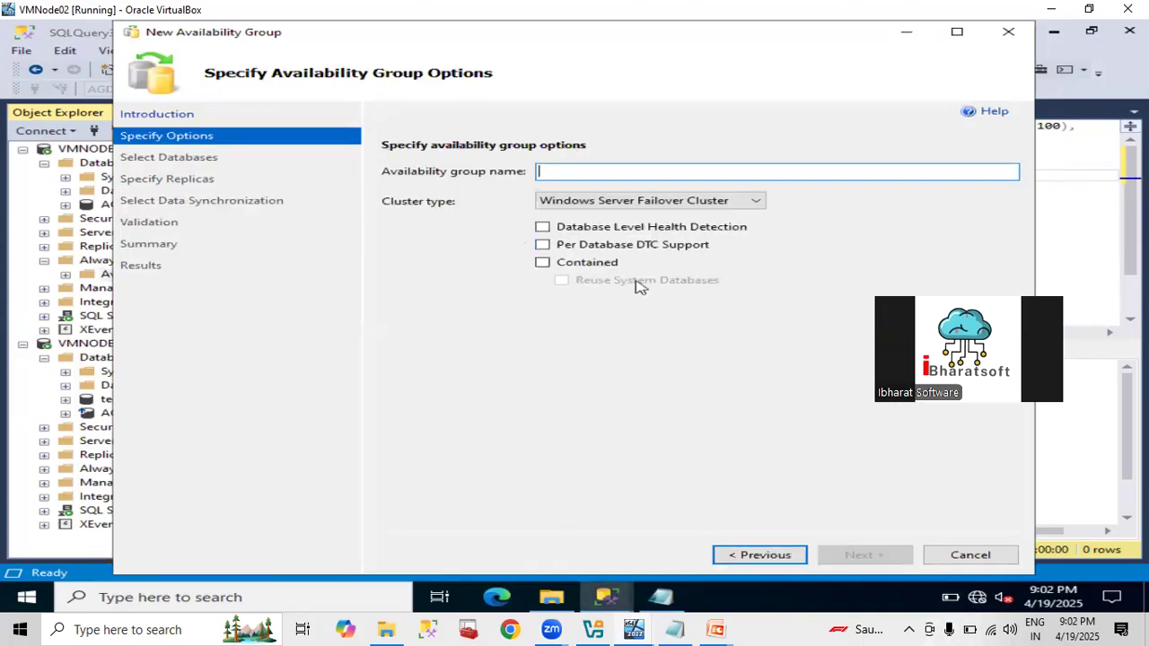
{"action": "type", "text": "AG001"}
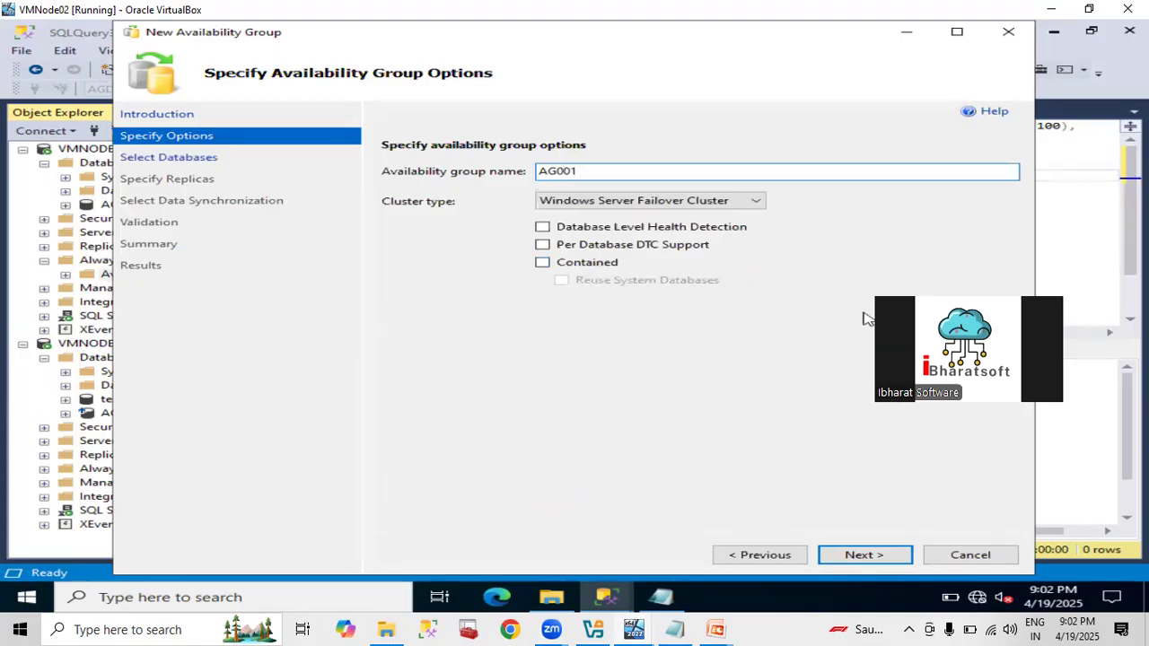
{"action": "left_click", "coordinate": [883, 554]}
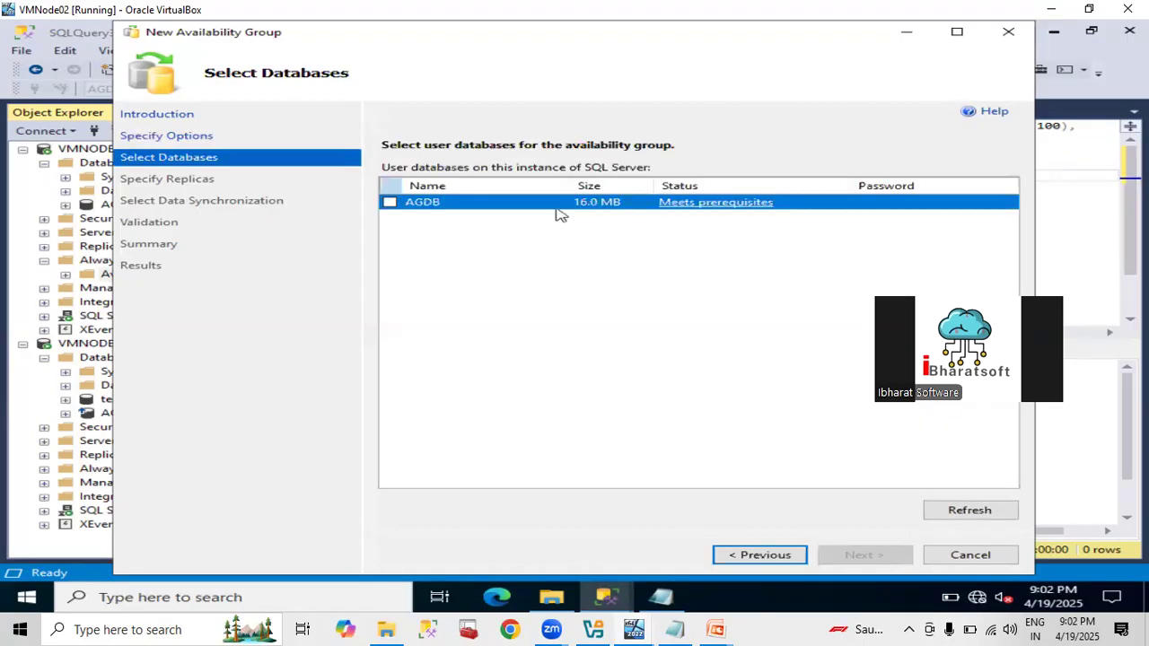
{"action": "left_click", "coordinate": [390, 202]}
{"action": "left_click", "coordinate": [883, 553]}
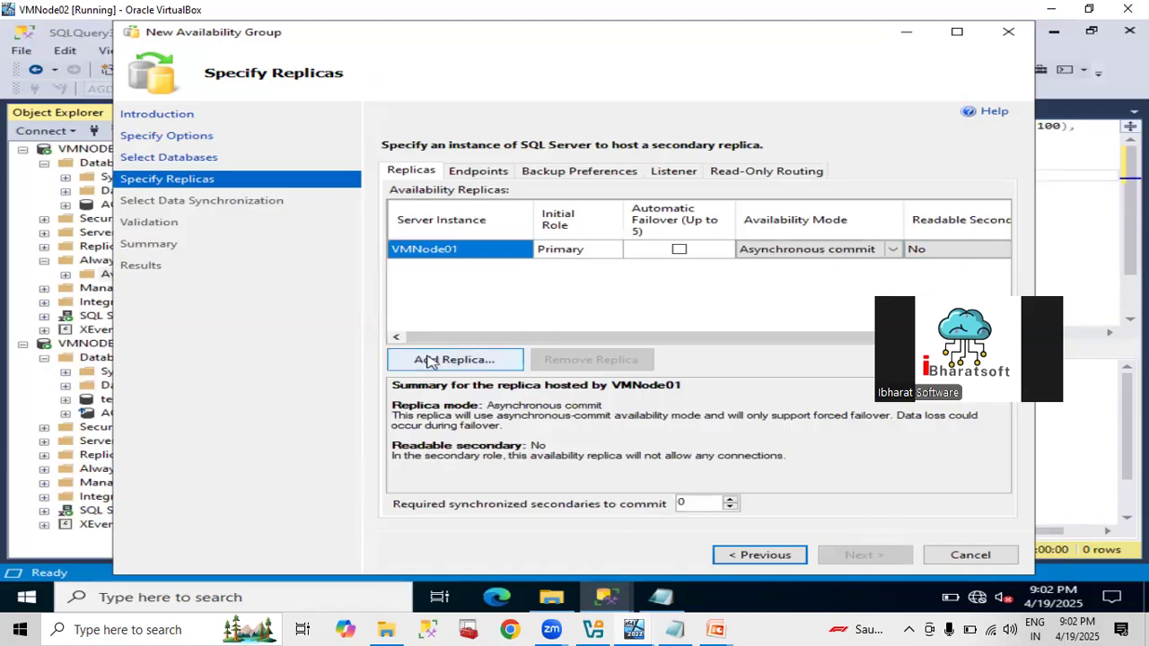
Connect to VMNODE02 through Add Replica so it joins as a secondary replica.
{"action": "left_click", "coordinate": [428, 360]}
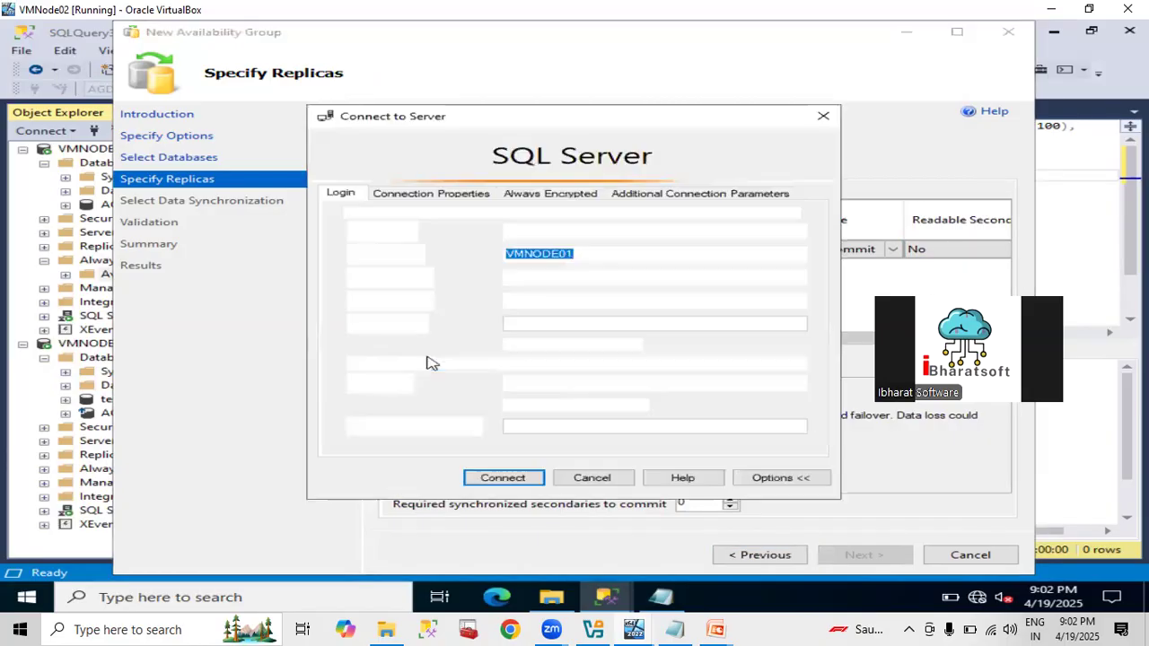
{"action": "left_click", "coordinate": [682, 254]}
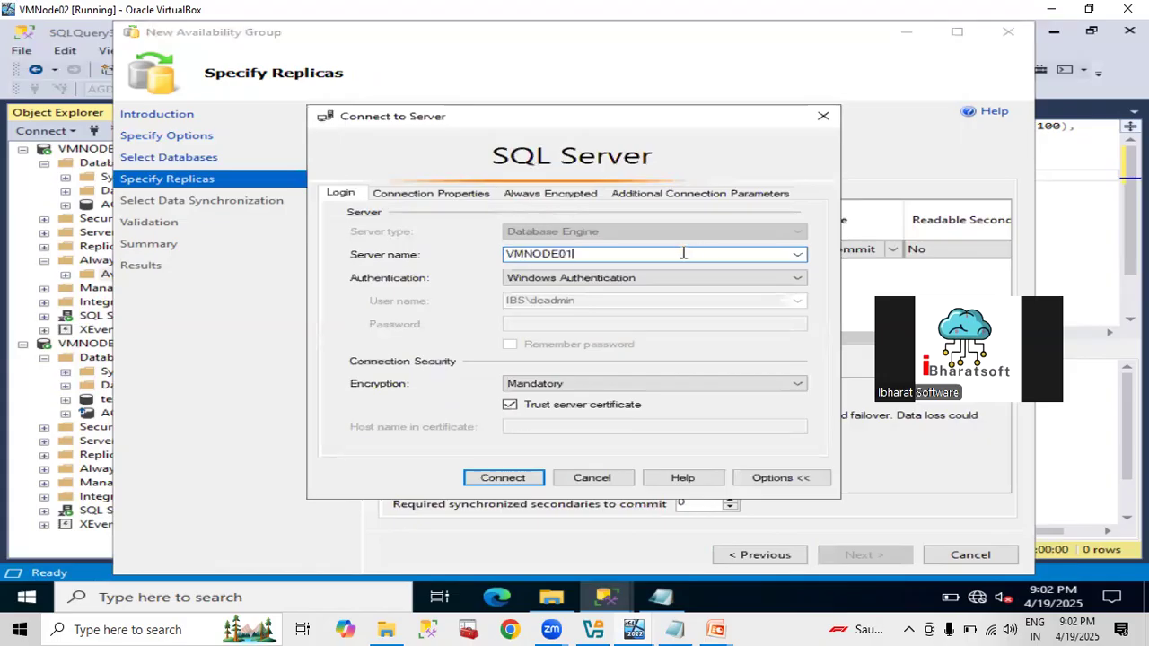
{"action": "key", "text": "BackSpace"}
{"action": "type", "text": "2"}
{"action": "left_click", "coordinate": [505, 479]}
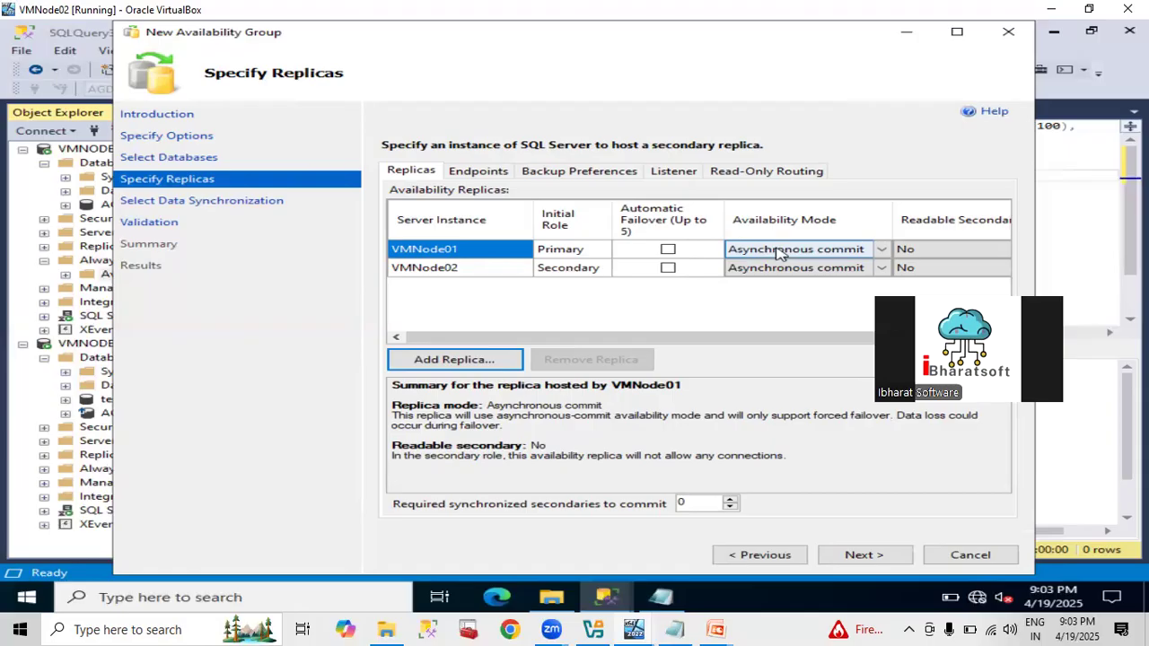
Set both VMNode01 and VMNode02 replicas to Synchronous commit.
{"action": "left_click", "coordinate": [778, 254]}
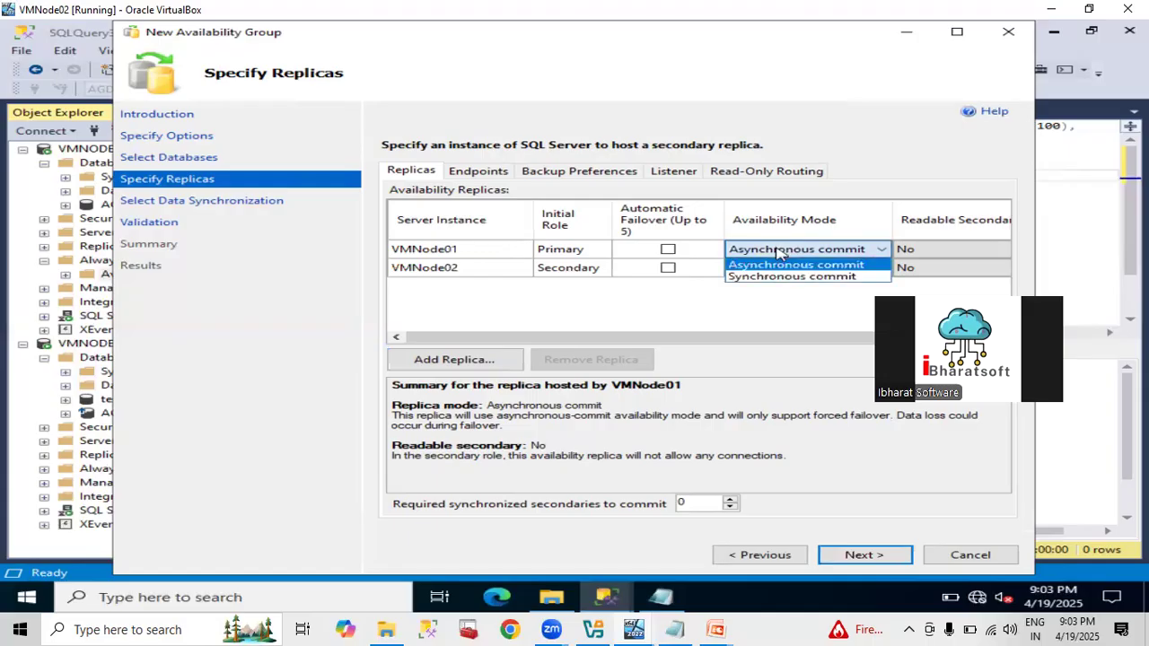
{"action": "left_click", "coordinate": [774, 277]}
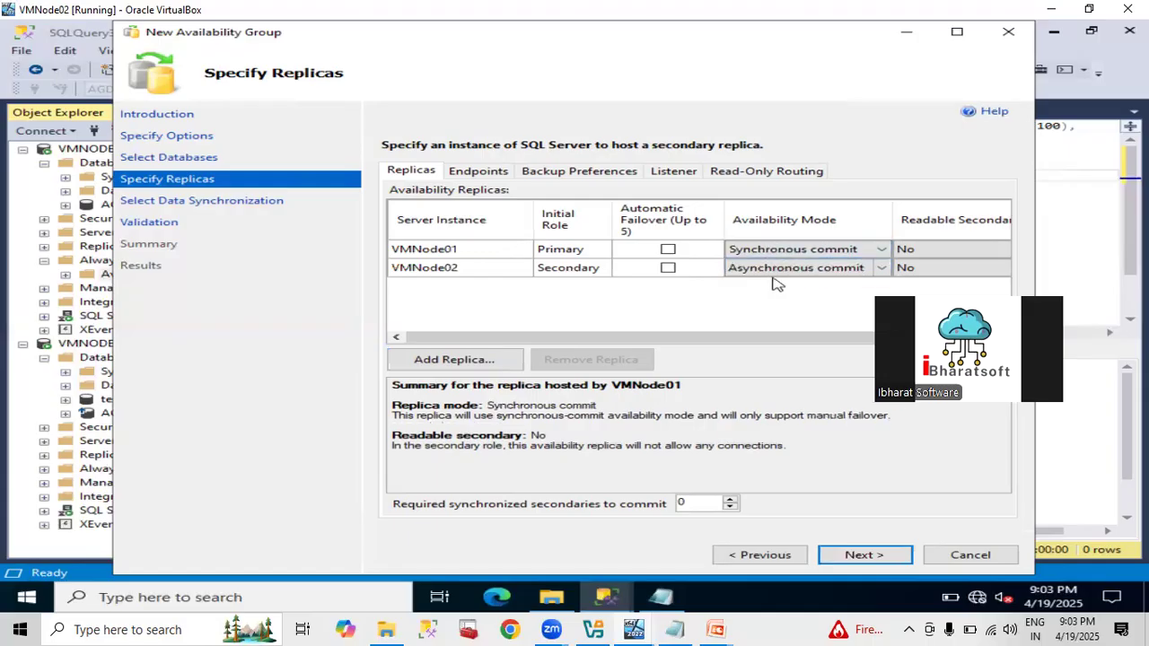
{"action": "left_click", "coordinate": [763, 271]}
{"action": "left_click", "coordinate": [761, 273]}
{"action": "left_click", "coordinate": [761, 299]}
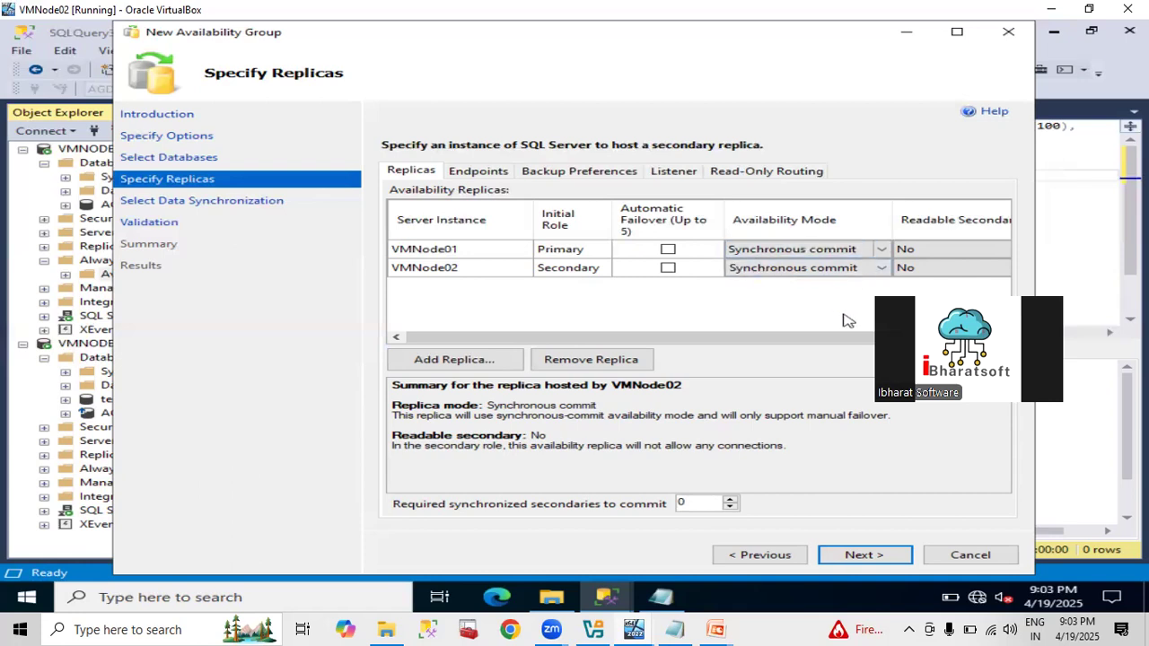
Set Readable Secondary to Yes for both the VMNode02 and VMNode01 replicas.
{"action": "left_click_drag", "start_coordinate": [833, 341], "coordinate": [881, 340]}
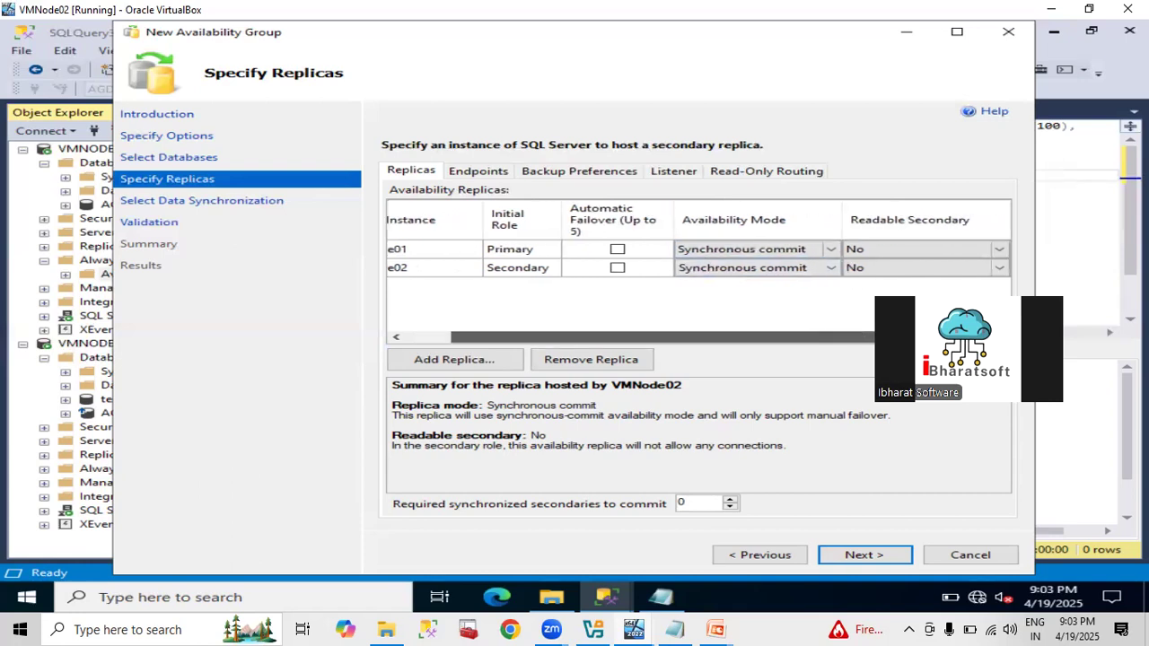
{"action": "left_click", "coordinate": [876, 270]}
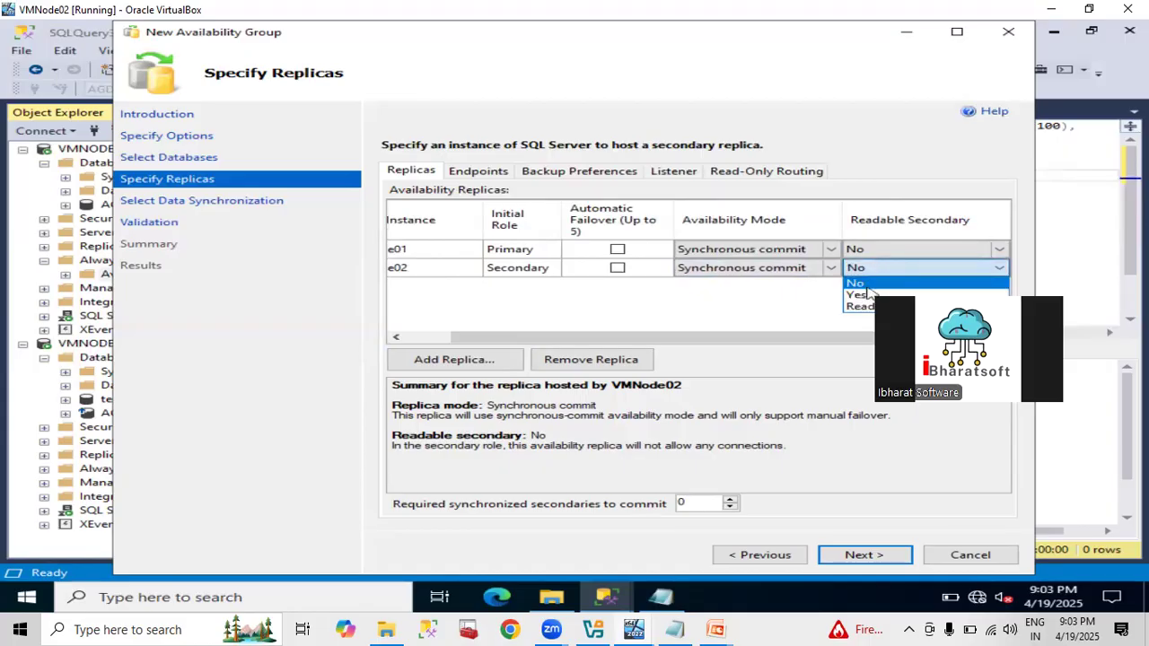
{"action": "left_click", "coordinate": [869, 292]}
{"action": "left_click", "coordinate": [865, 268]}
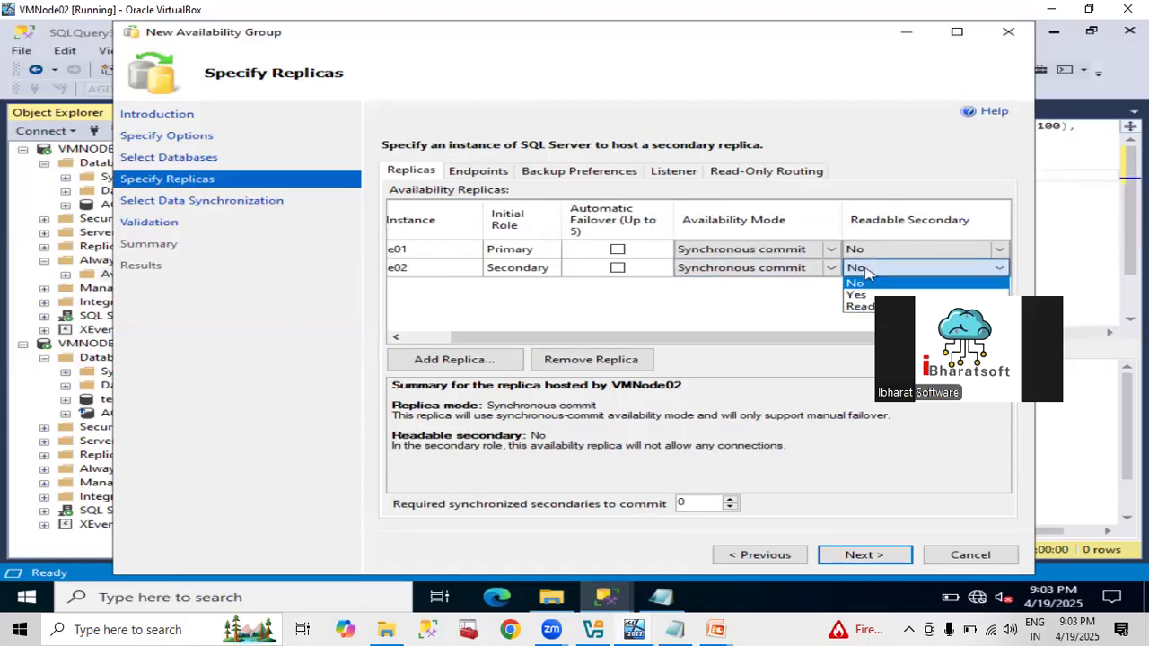
{"action": "left_click", "coordinate": [858, 295]}
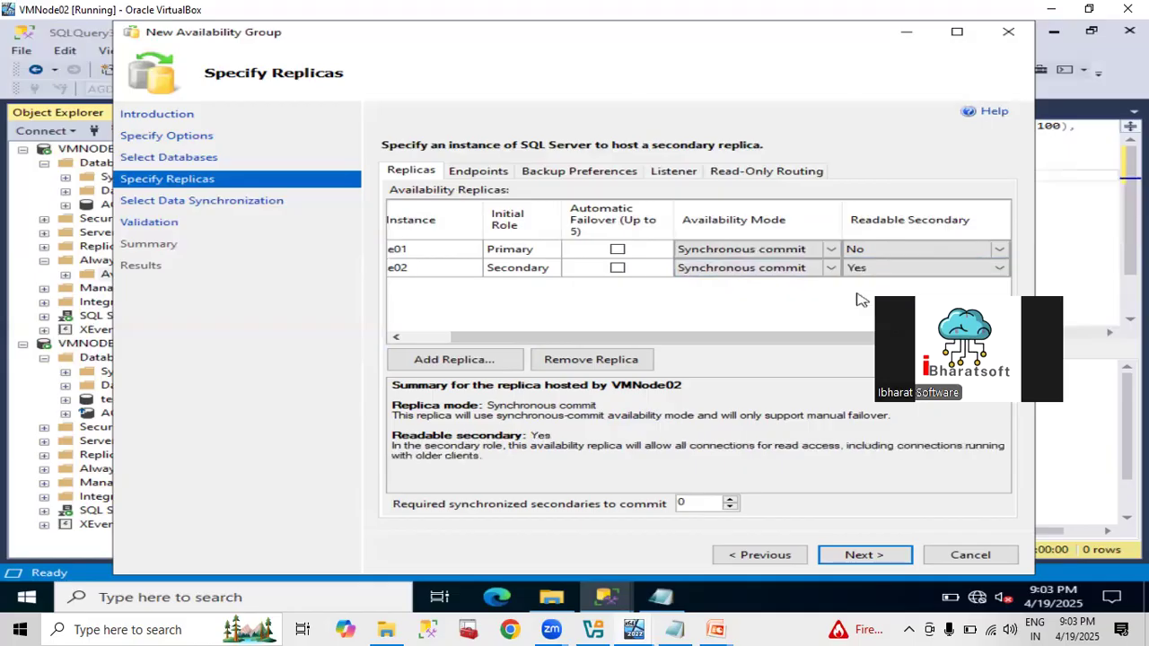
{"action": "left_click", "coordinate": [857, 250]}
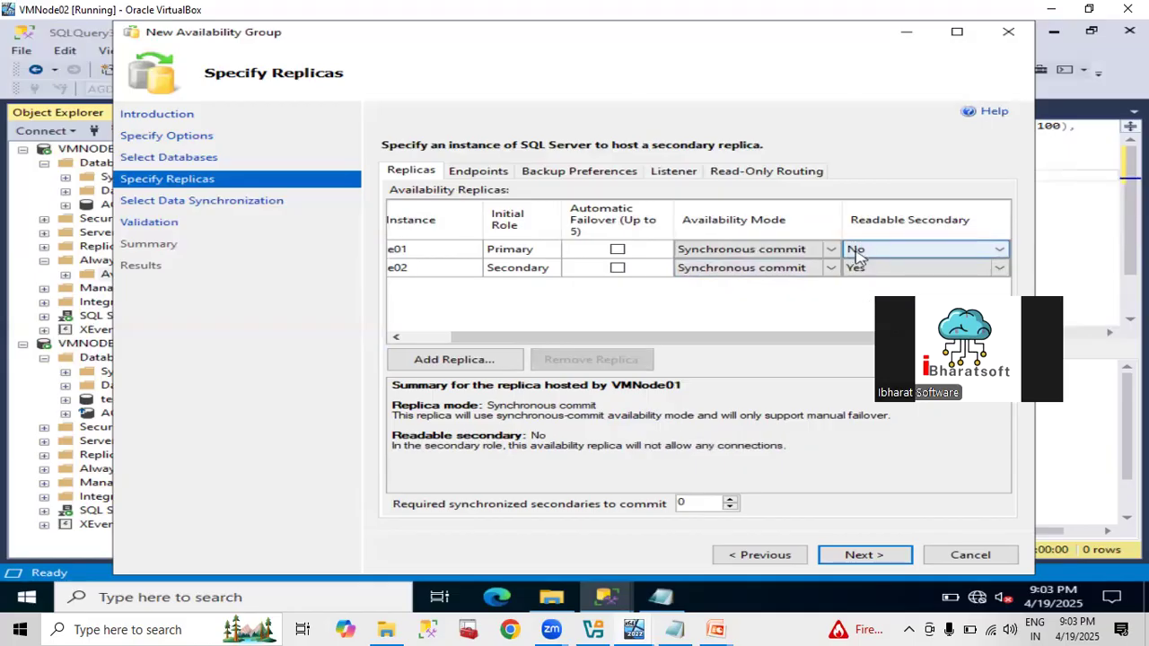
{"action": "left_click", "coordinate": [858, 254]}
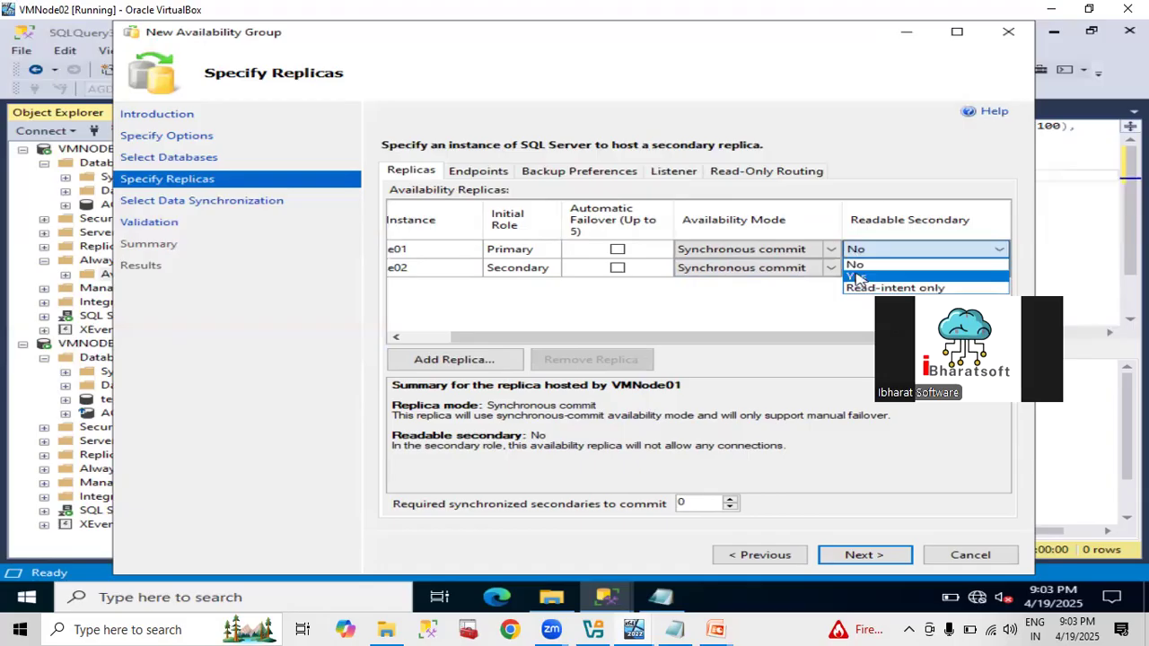
{"action": "left_click", "coordinate": [857, 276]}
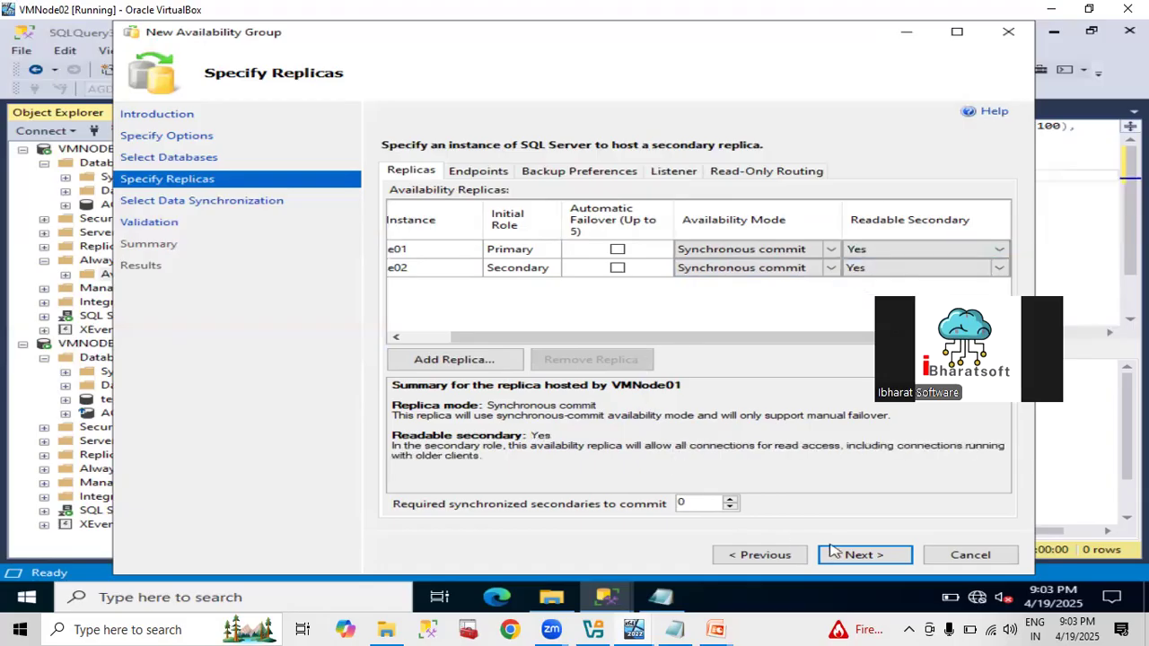
{"action": "left_click", "coordinate": [835, 554]}
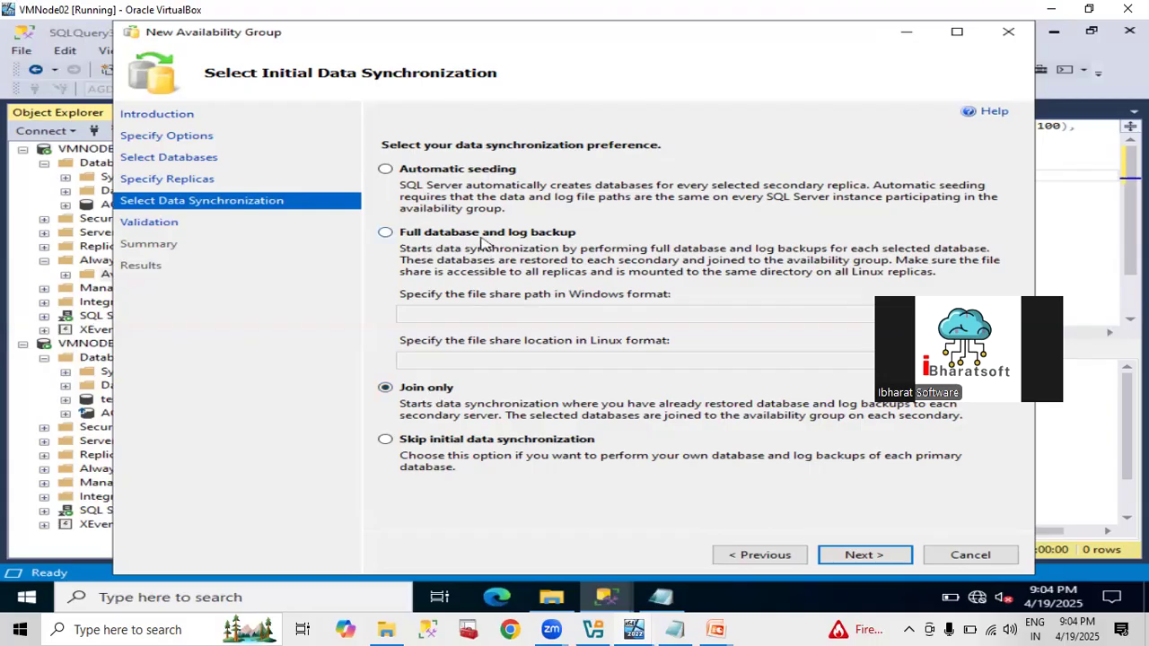
Keep join-only synchronization, accept validation, finish creating AG001, and show the detailed task status list.
{"action": "left_click", "coordinate": [848, 556]}
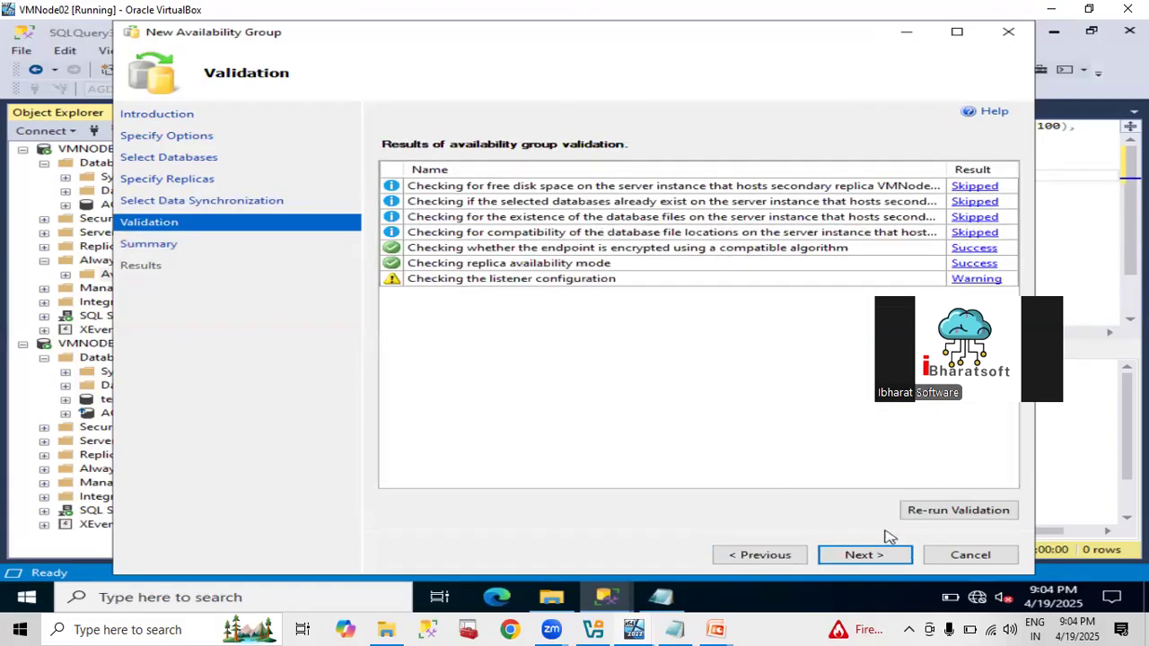
{"action": "left_click", "coordinate": [882, 556]}
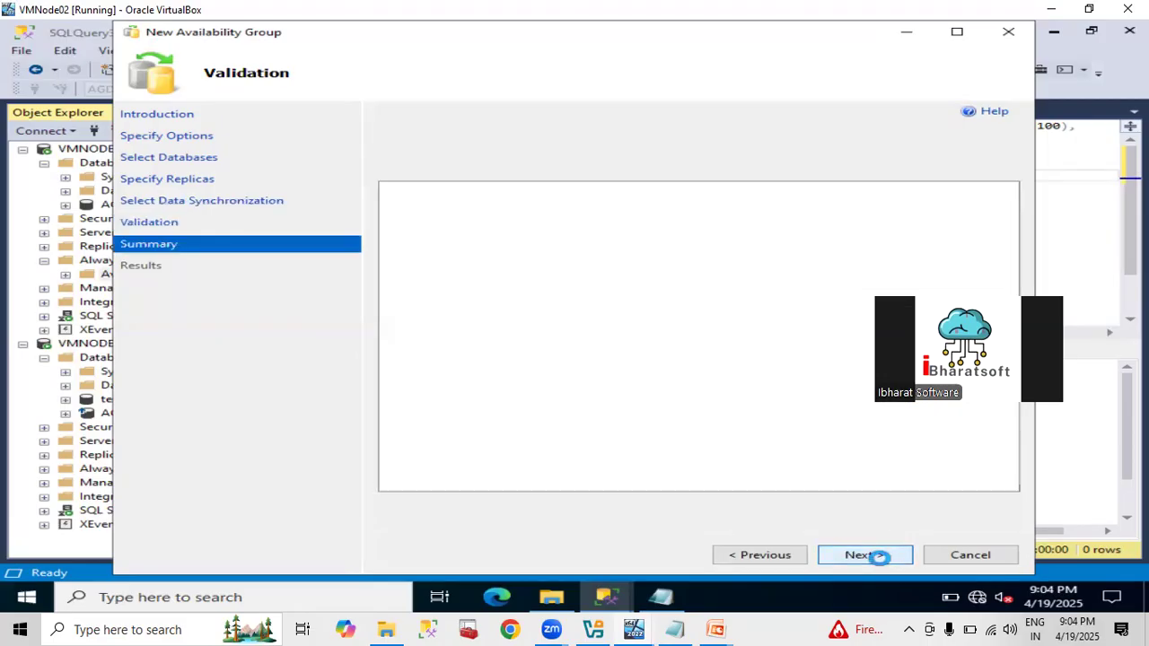
{"action": "left_click", "coordinate": [867, 556]}
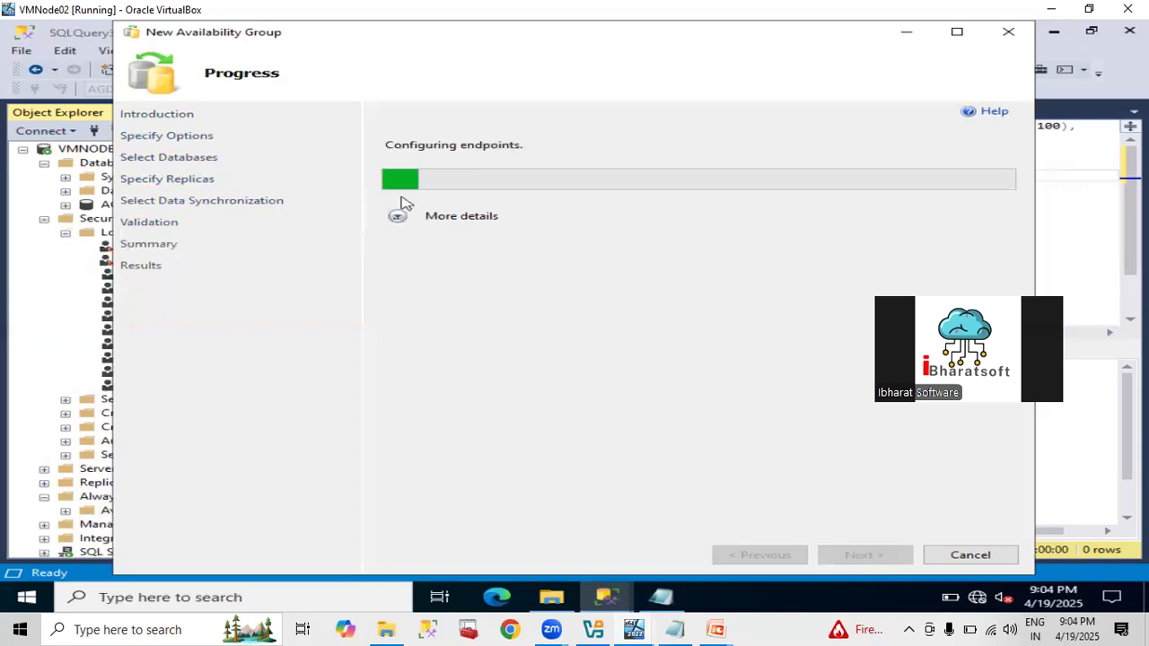
{"action": "left_click", "coordinate": [398, 216]}
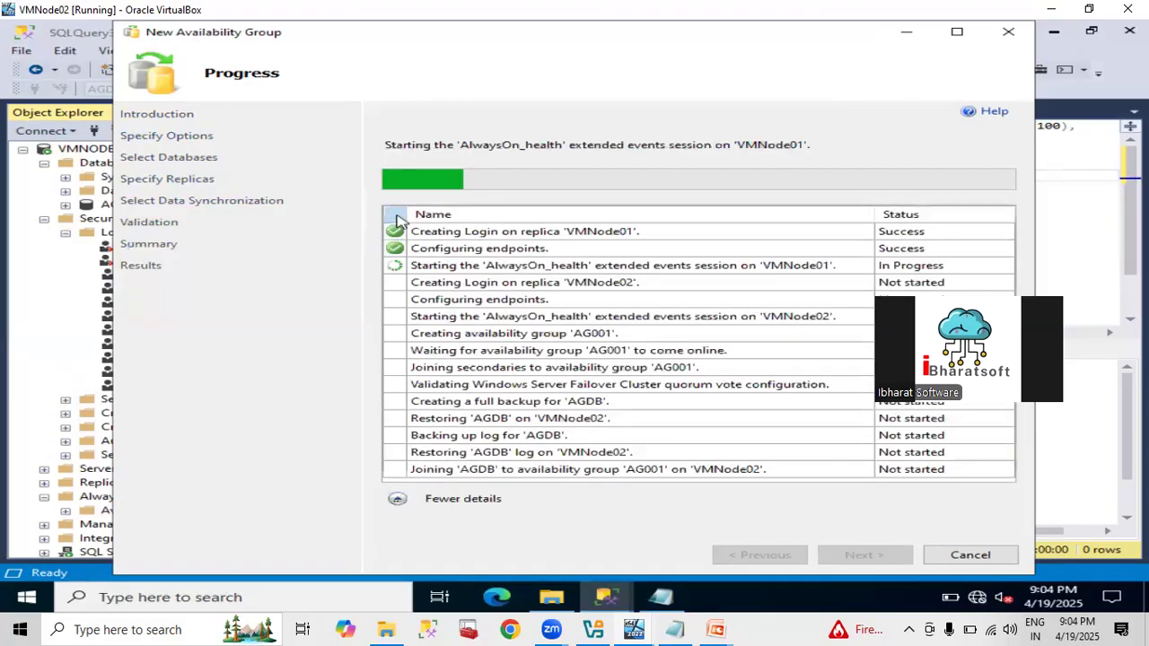
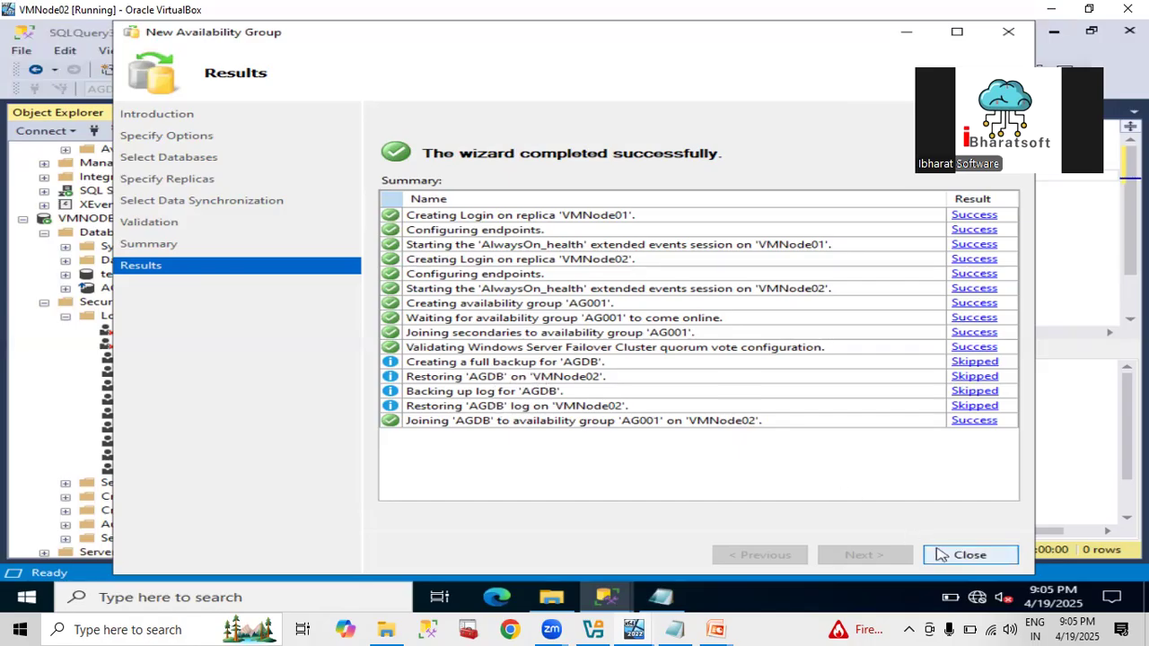
Close the finished wizard, collapse VMNODE01's Security, and expand Availability Groups to show AG001 (Primary).
{"action": "left_click", "coordinate": [970, 555]}
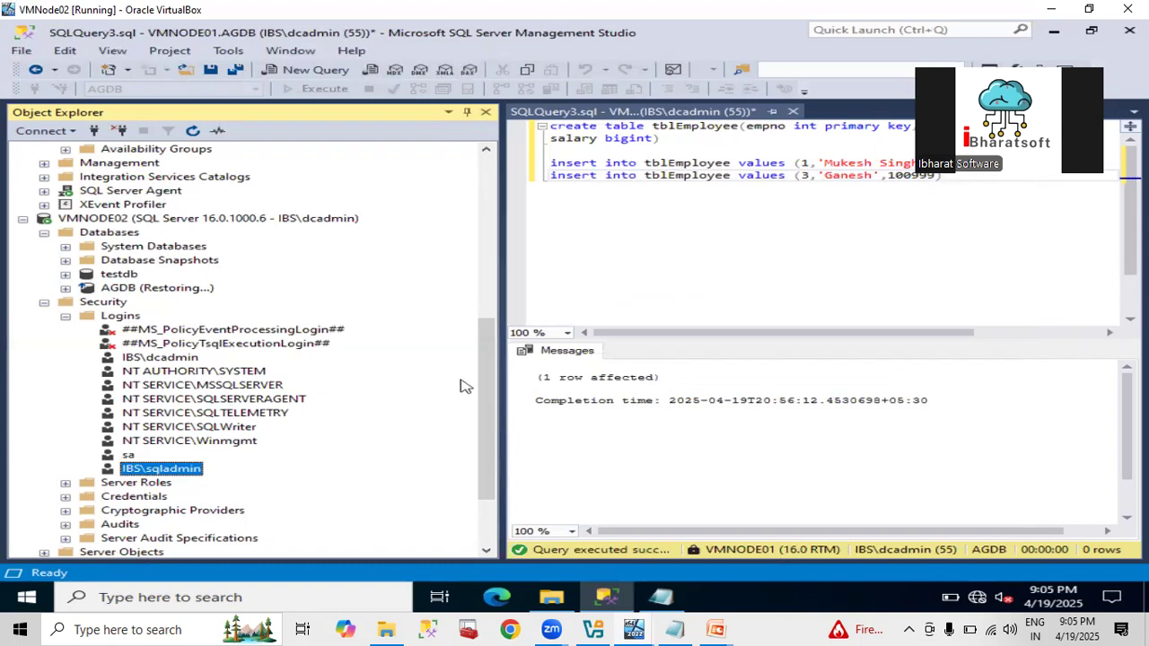
{"action": "left_click_drag", "start_coordinate": [490, 400], "coordinate": [440, 219]}
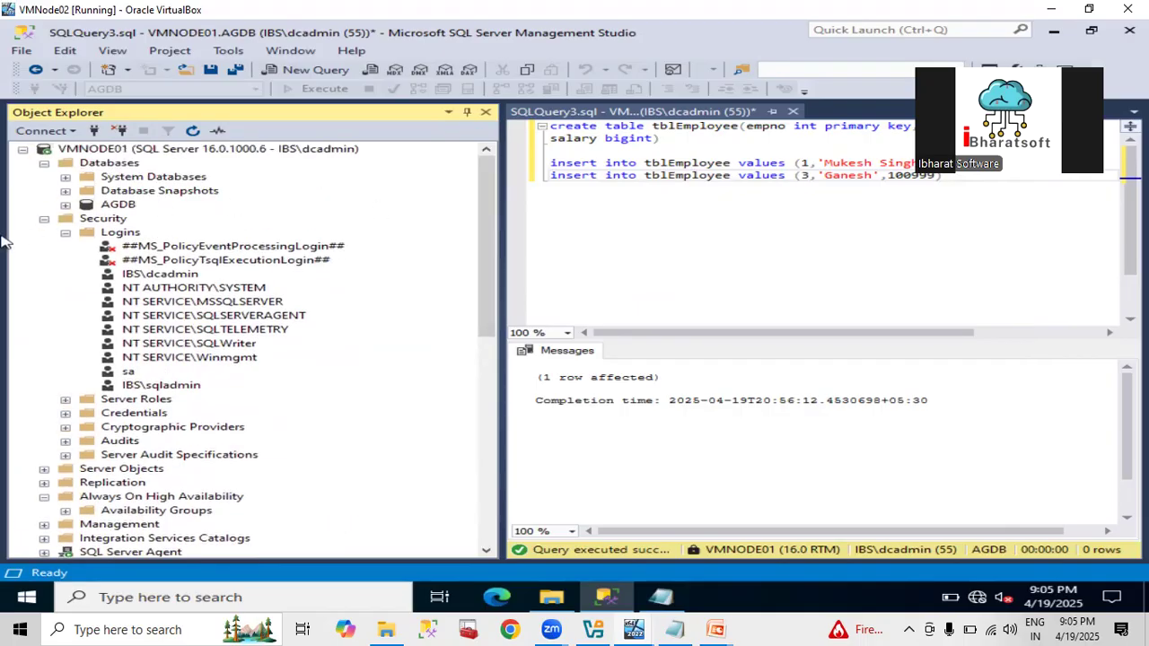
{"action": "left_click", "coordinate": [64, 232]}
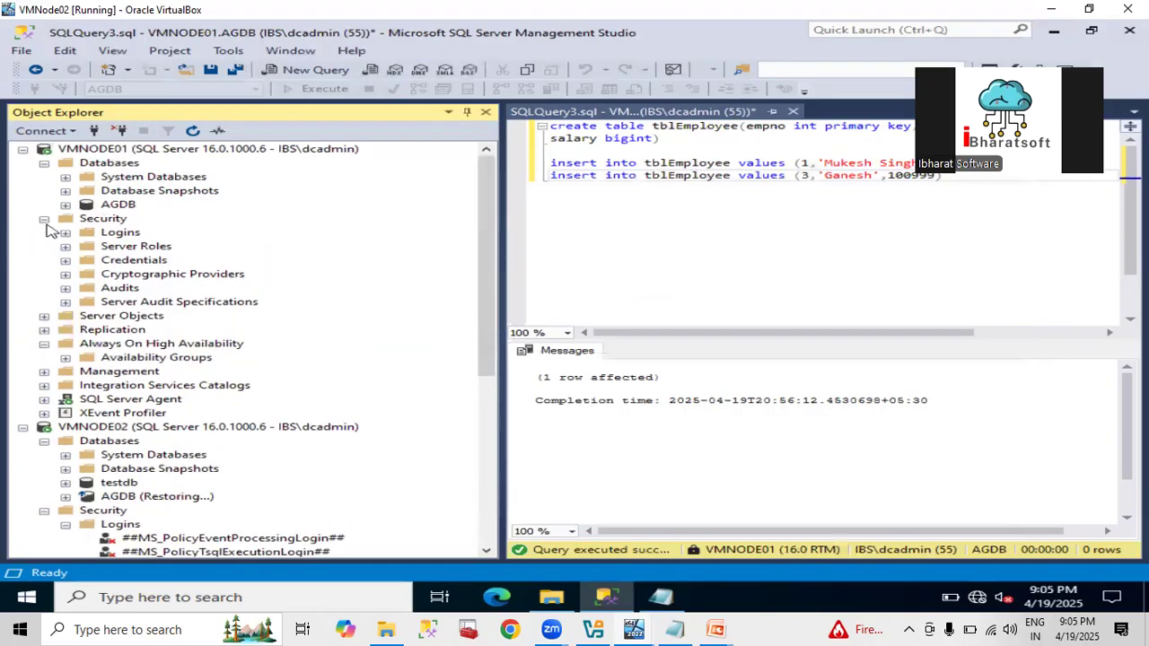
{"action": "left_click", "coordinate": [44, 219]}
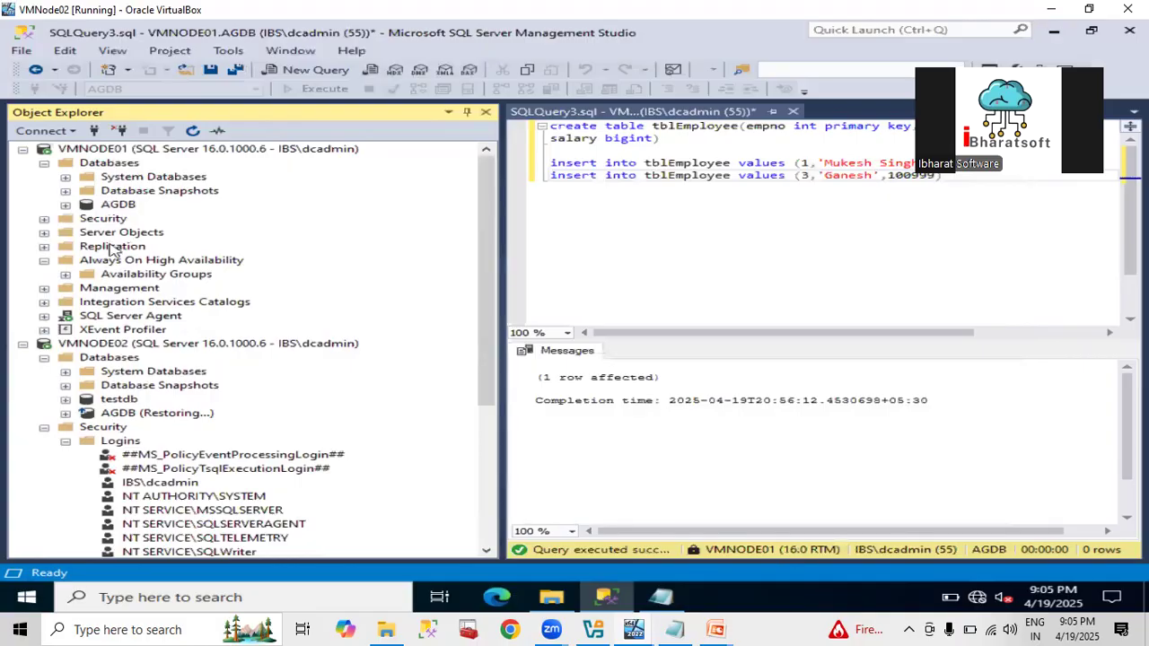
{"action": "left_click", "coordinate": [66, 274]}
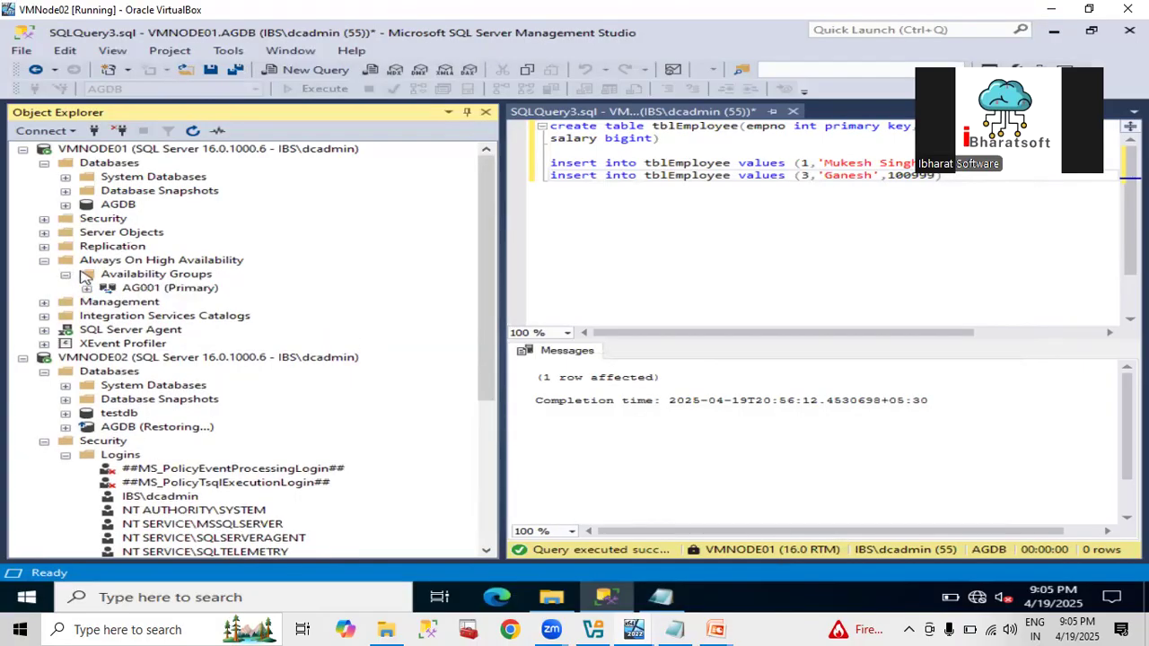
Show the AG001 dashboard, then expand AG001, AGDB and its Tables folder in Object Explorer.
{"action": "right_click", "coordinate": [133, 289]}
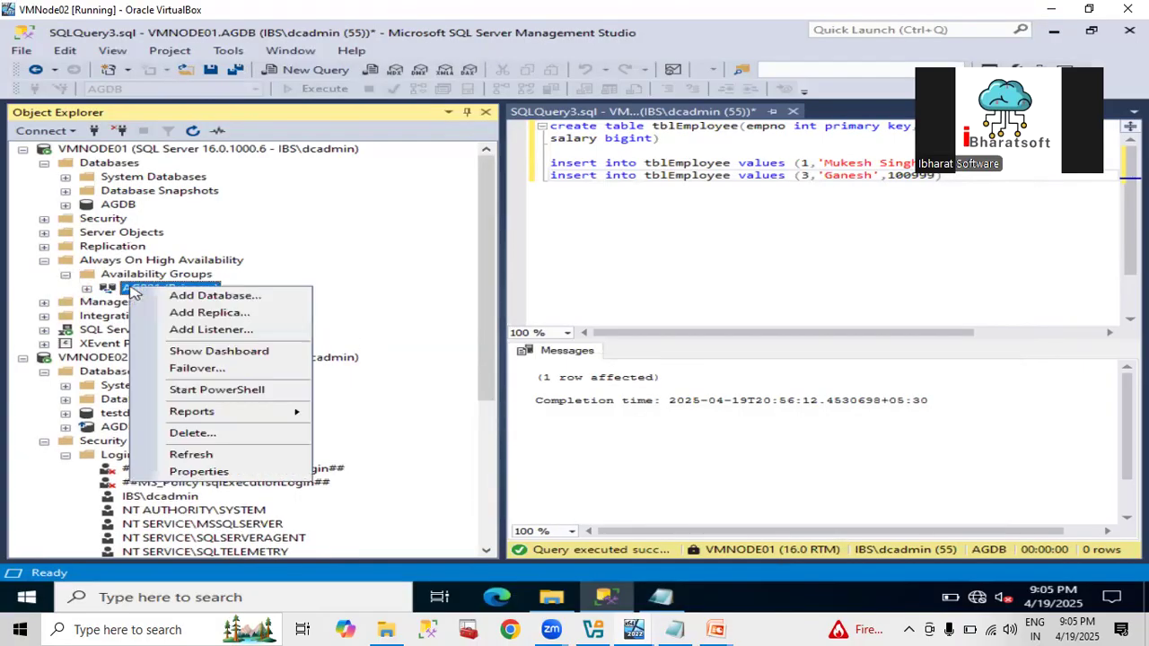
{"action": "left_click", "coordinate": [188, 354]}
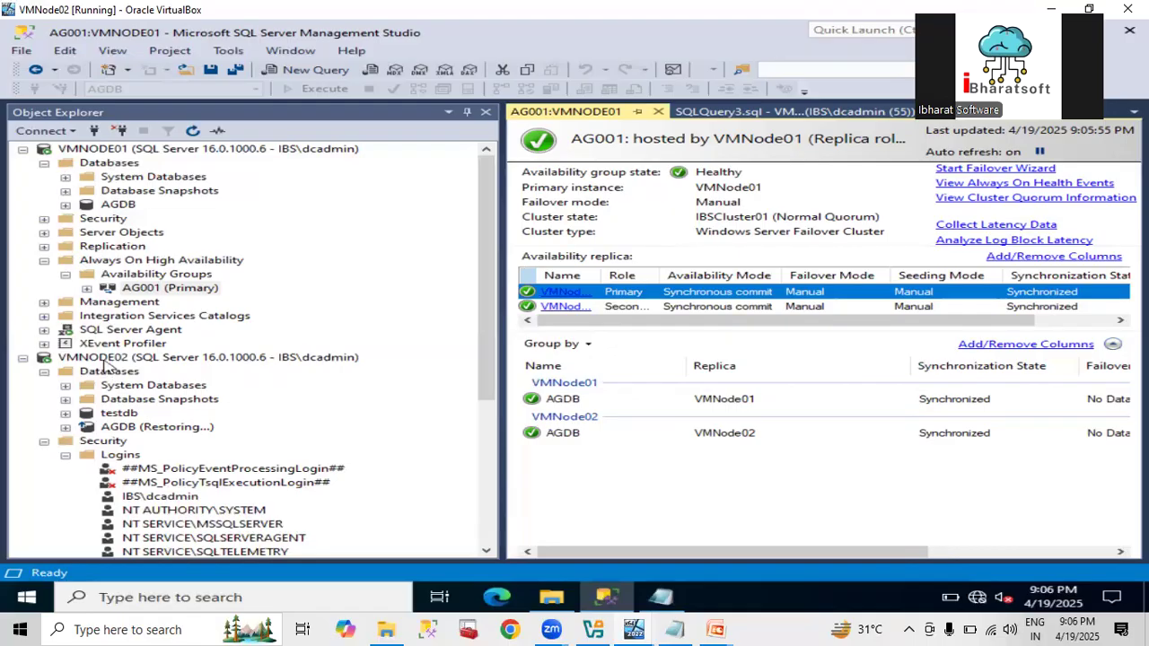
{"action": "left_click", "coordinate": [86, 288]}
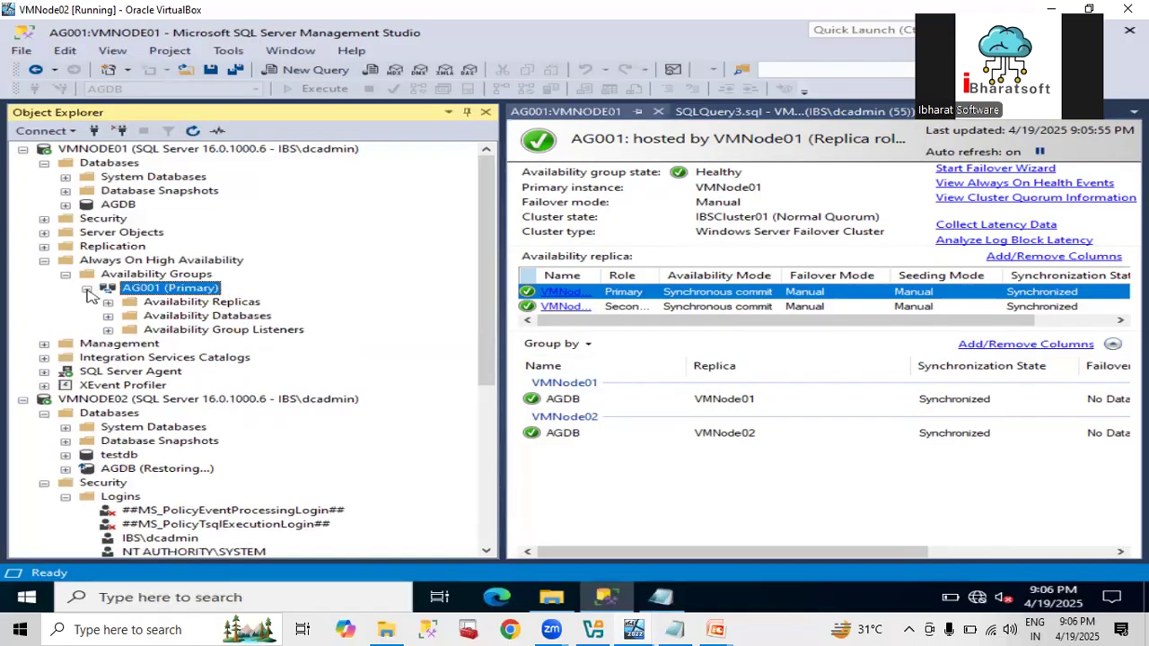
{"action": "left_click", "coordinate": [66, 204]}
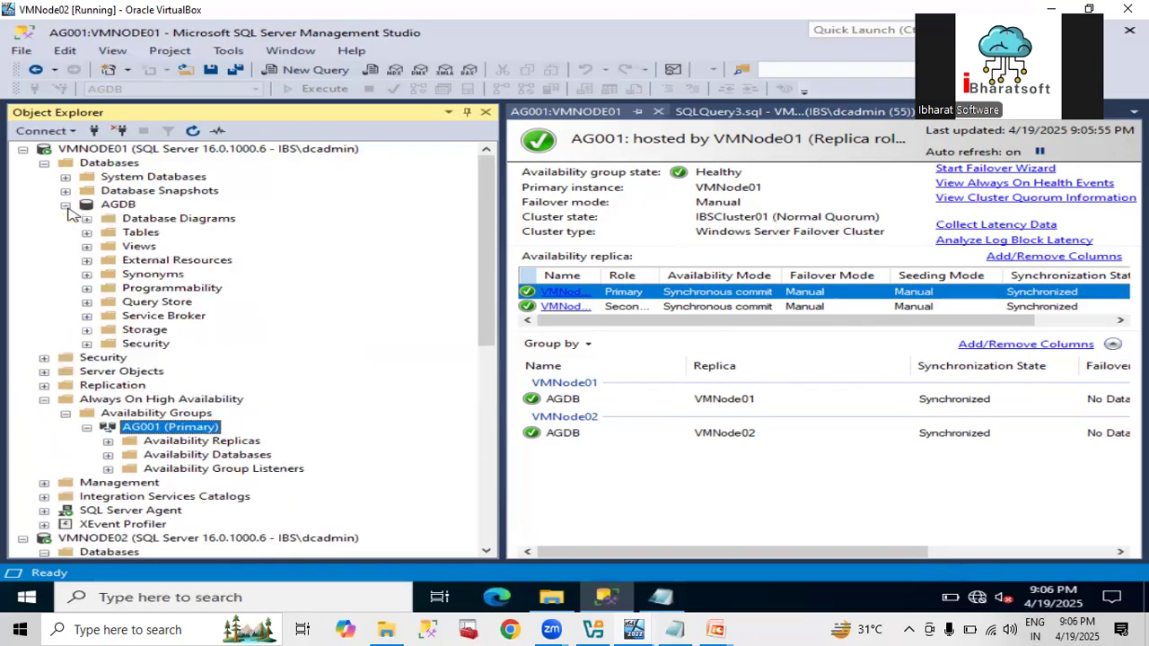
{"action": "left_click", "coordinate": [86, 234]}
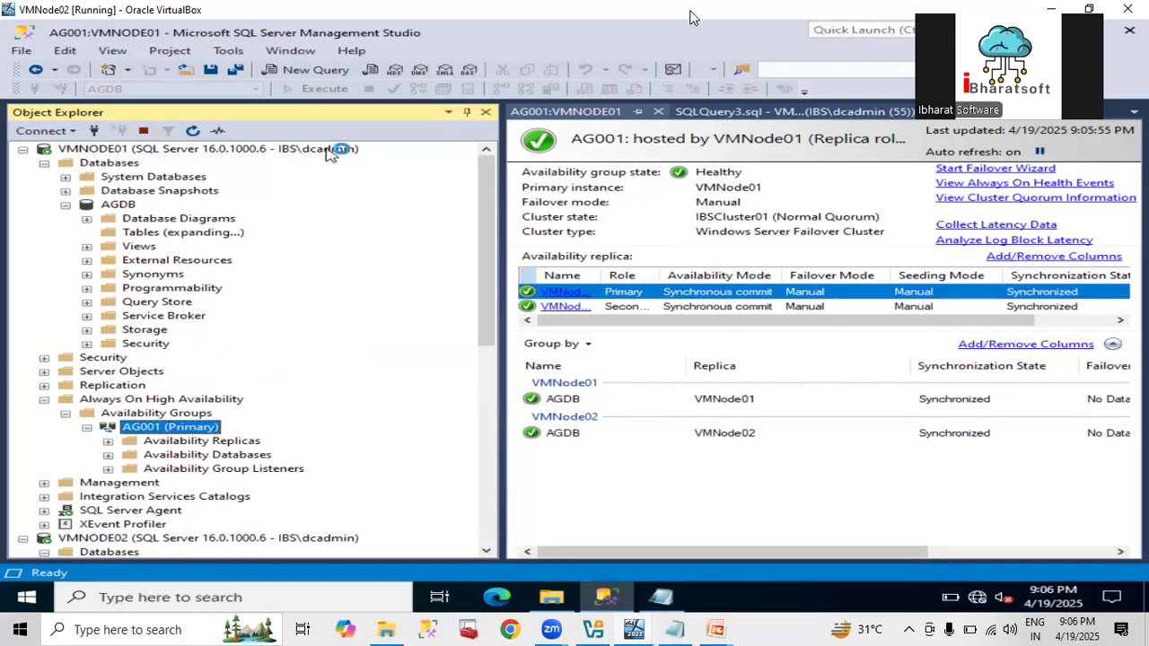
Edit the second insert to (4, 'Rajesh', 100999) and execute only that line on VMNODE01.
{"action": "left_click", "coordinate": [741, 111]}
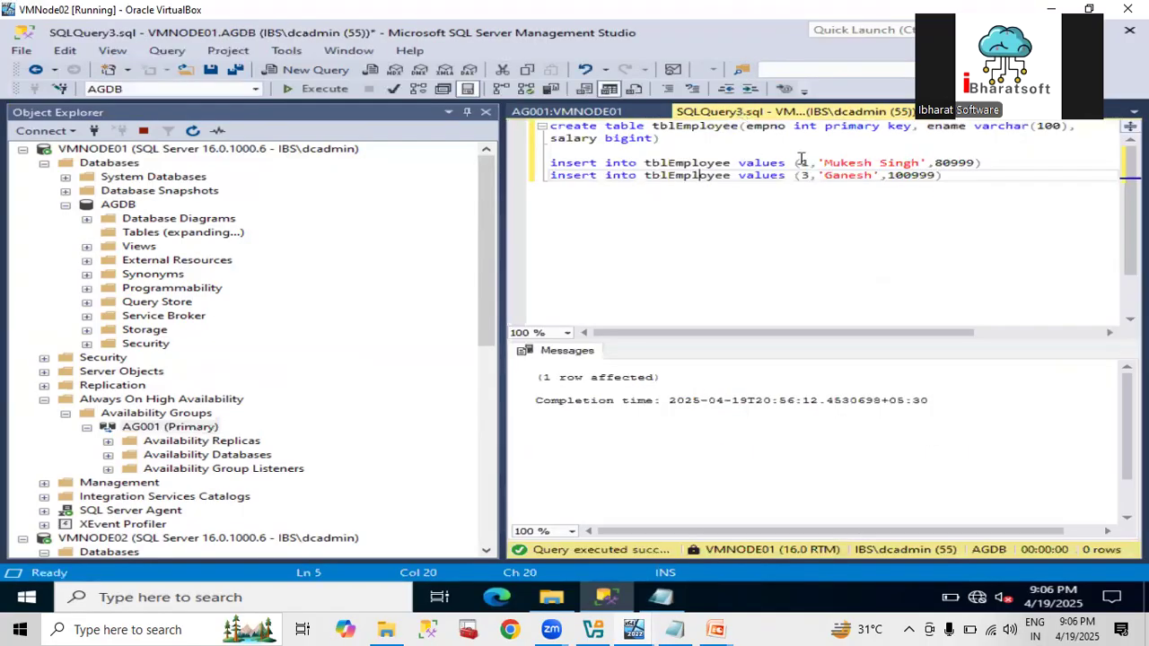
{"action": "key", "text": "Right"}
{"action": "key", "text": "Right"}
{"action": "key", "text": "Right"}
{"action": "key", "text": "Right"}
{"action": "key", "text": "Right"}
{"action": "key", "text": "Right"}
{"action": "key", "text": "Right"}
{"action": "key", "text": "Right"}
{"action": "key", "text": "Right"}
{"action": "key", "text": "Right"}
{"action": "key", "text": "Right"}
{"action": "key", "text": "Right"}
{"action": "key", "text": "Right"}
{"action": "key", "text": "Right"}
{"action": "key", "text": "Right"}
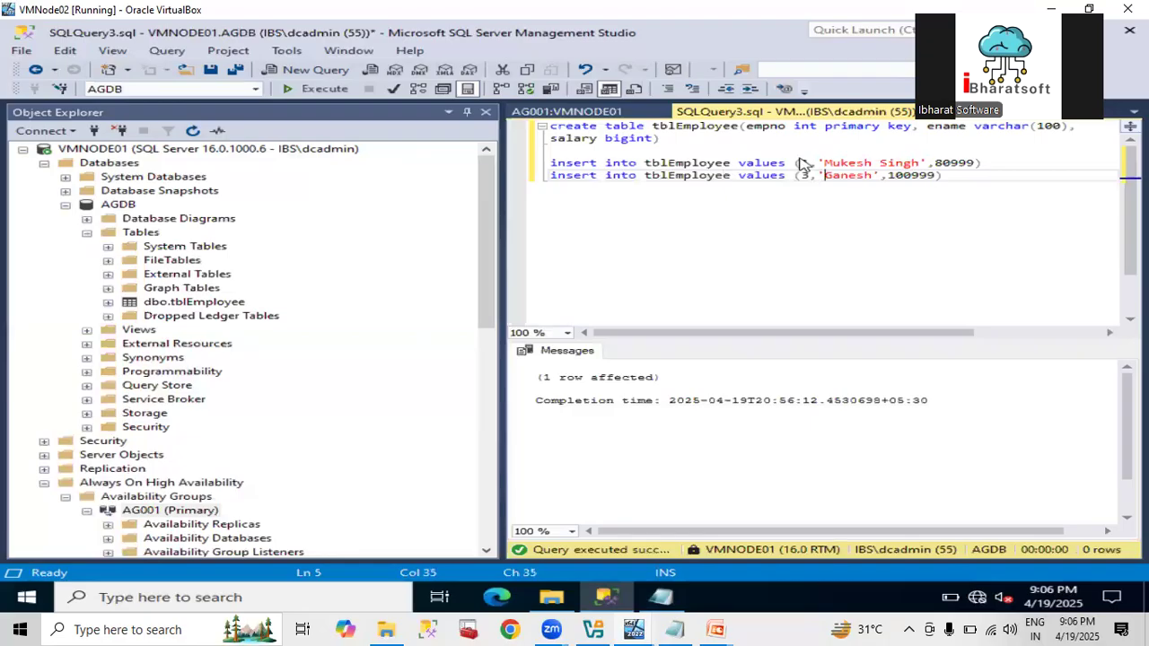
{"action": "key", "text": "Left"}
{"action": "key", "text": "BackSpace"}
{"action": "type", "text": "4"}
{"action": "key", "text": "Right"}
{"action": "key", "text": "Right"}
{"action": "key", "text": "shift+Right"}
{"action": "key", "text": "shift+Right"}
{"action": "key", "text": "shift+Right"}
{"action": "key", "text": "shift+Right"}
{"action": "key", "text": "shift+Right"}
{"action": "key", "text": "shift+Right"}
{"action": "type", "text": "Rajesh"}
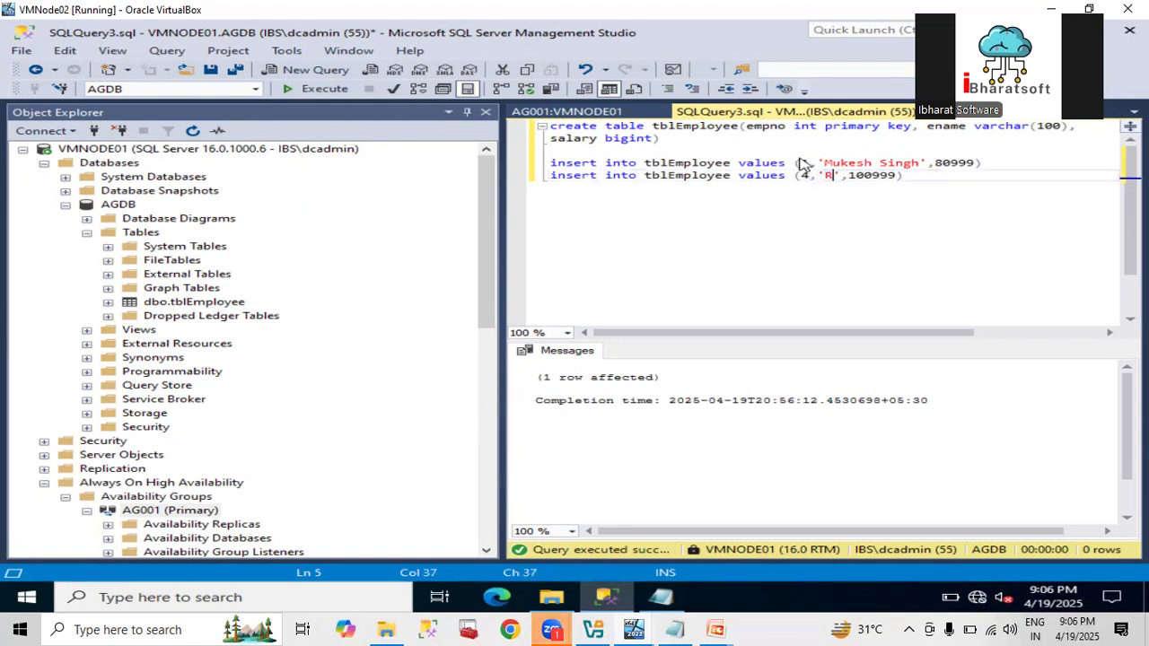
{"action": "key", "text": "Home"}
{"action": "key", "text": "shift+End"}
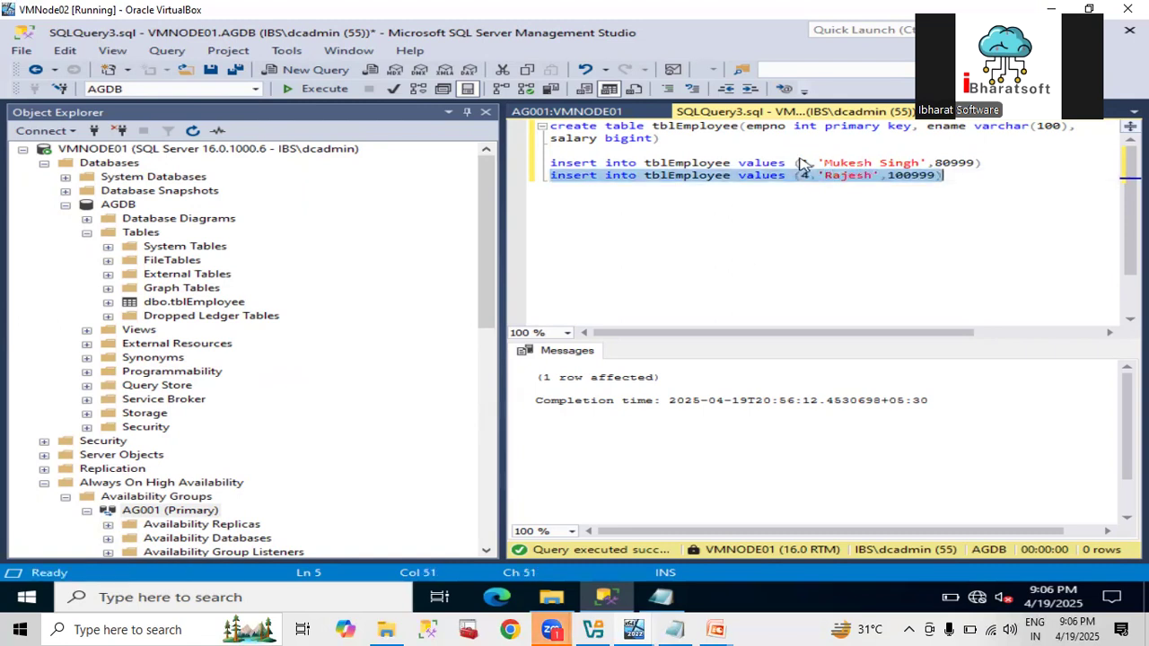
{"action": "key", "text": "F5"}
{"action": "left_click", "coordinate": [44, 163]}
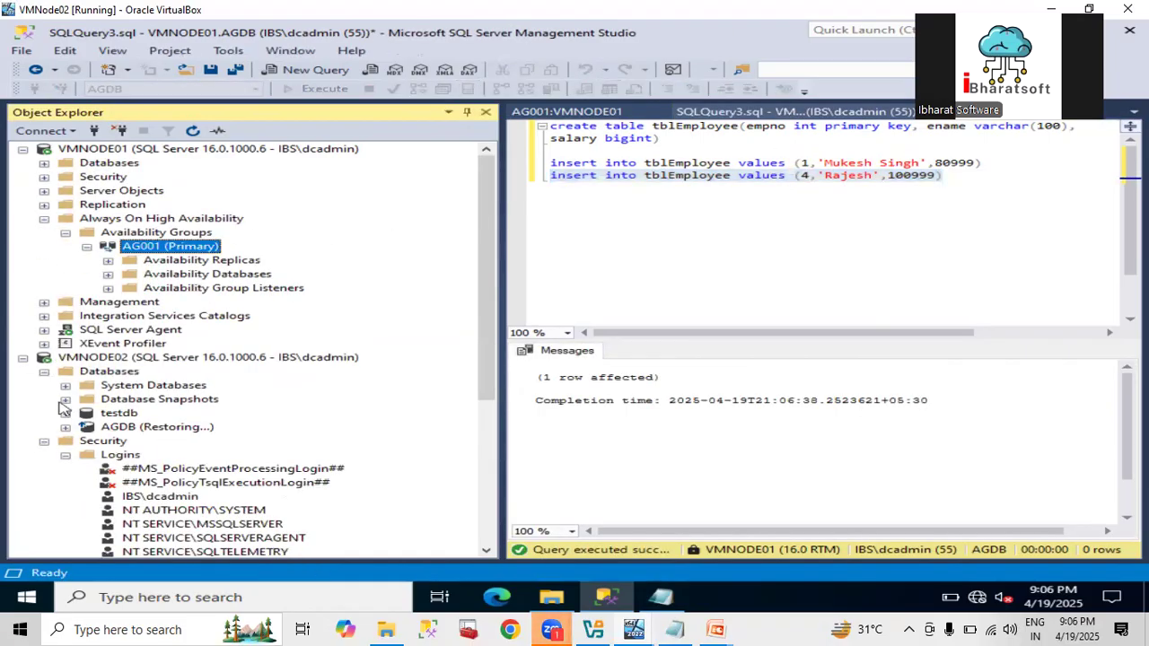
Refresh VMNODE02's databases and select top 1000 rows of its tblEmployee, showing four rows including Rajesh.
{"action": "left_click", "coordinate": [101, 373]}
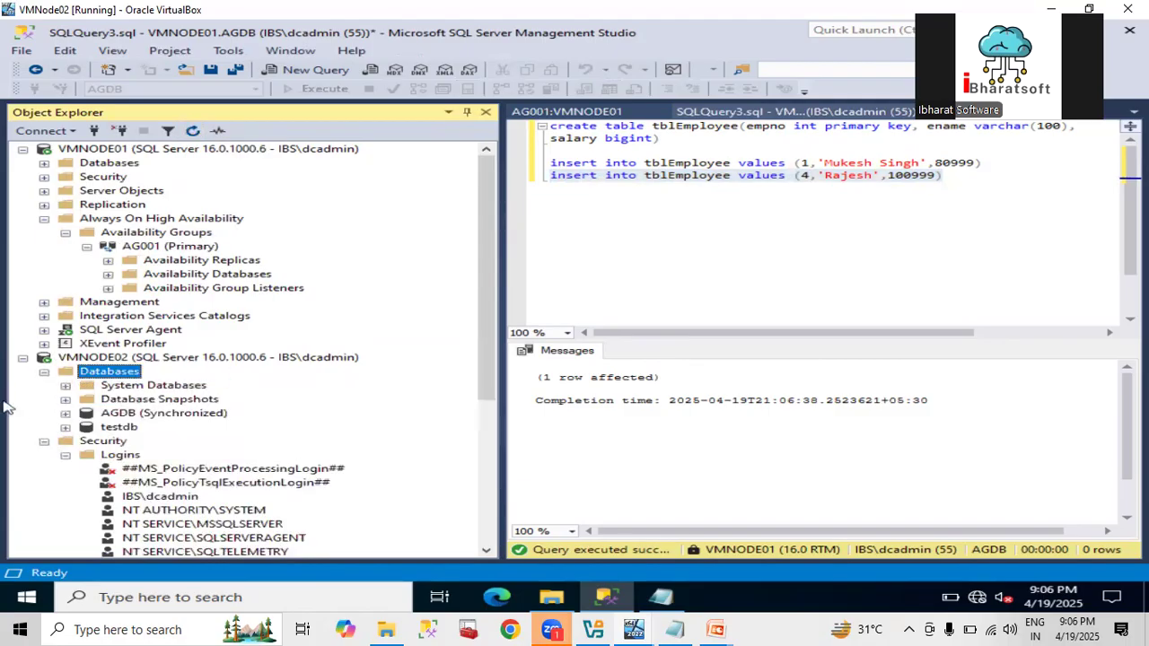
{"action": "left_click", "coordinate": [66, 414]}
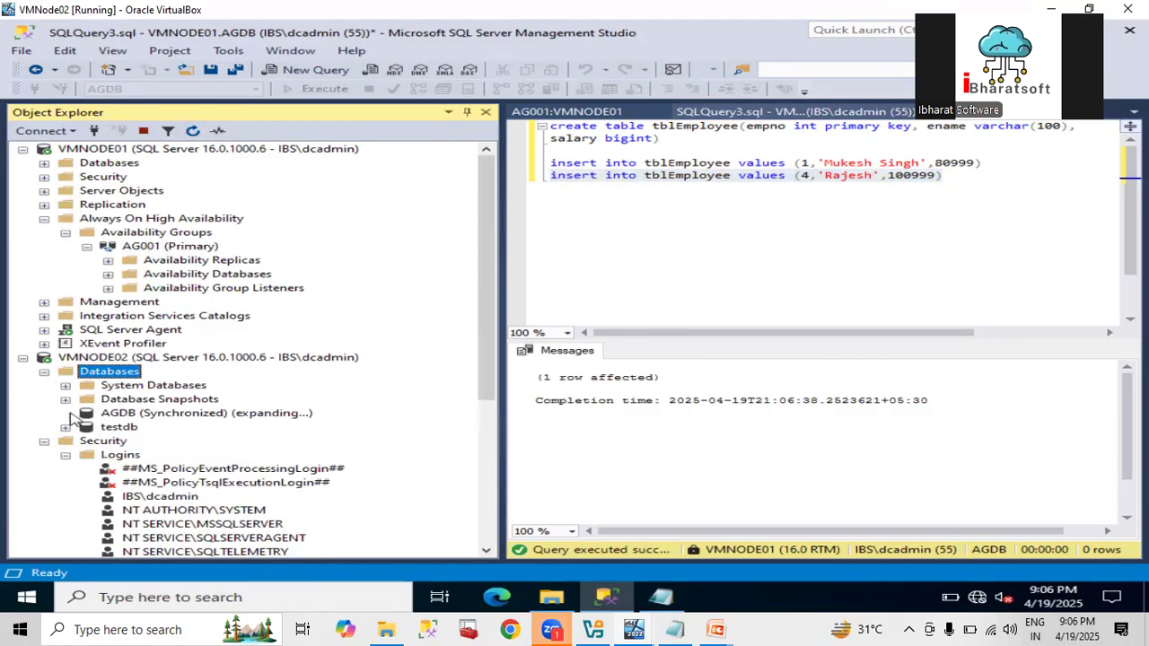
{"action": "left_click", "coordinate": [86, 428]}
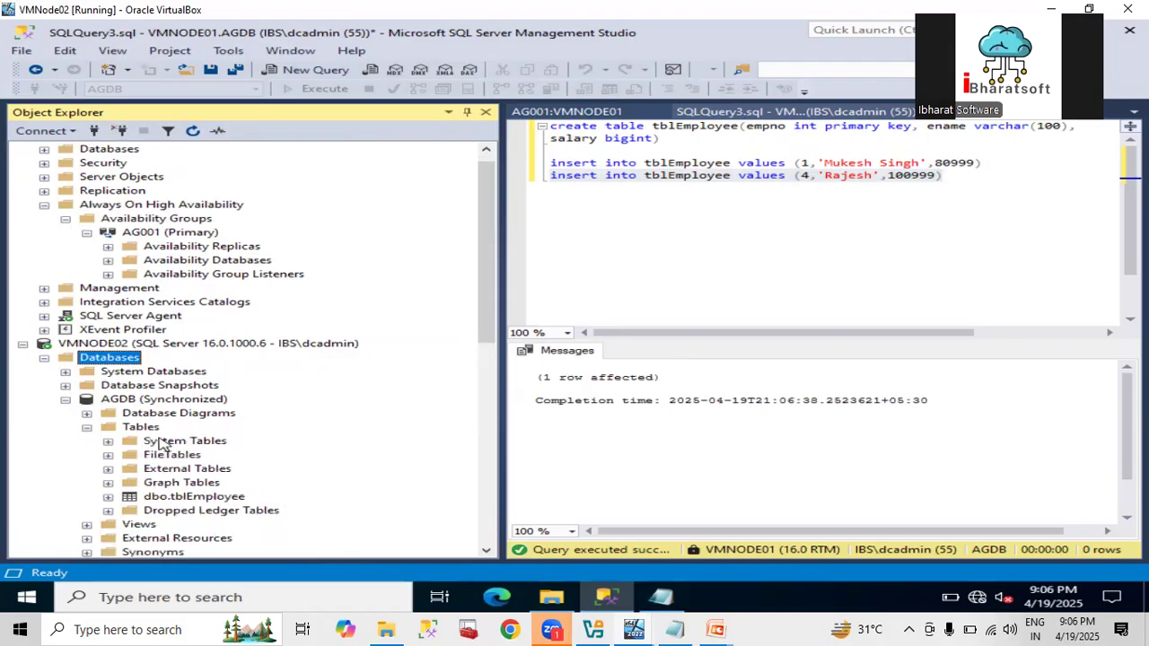
{"action": "left_click", "coordinate": [172, 497]}
{"action": "right_click", "coordinate": [172, 497]}
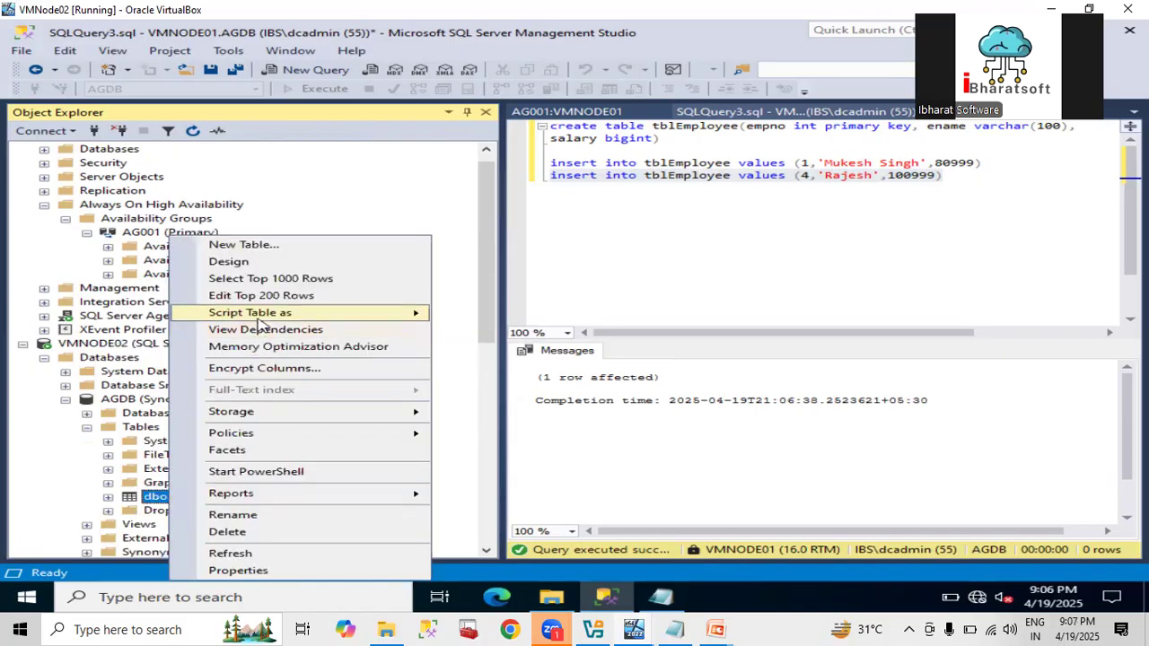
{"action": "left_click", "coordinate": [257, 279]}
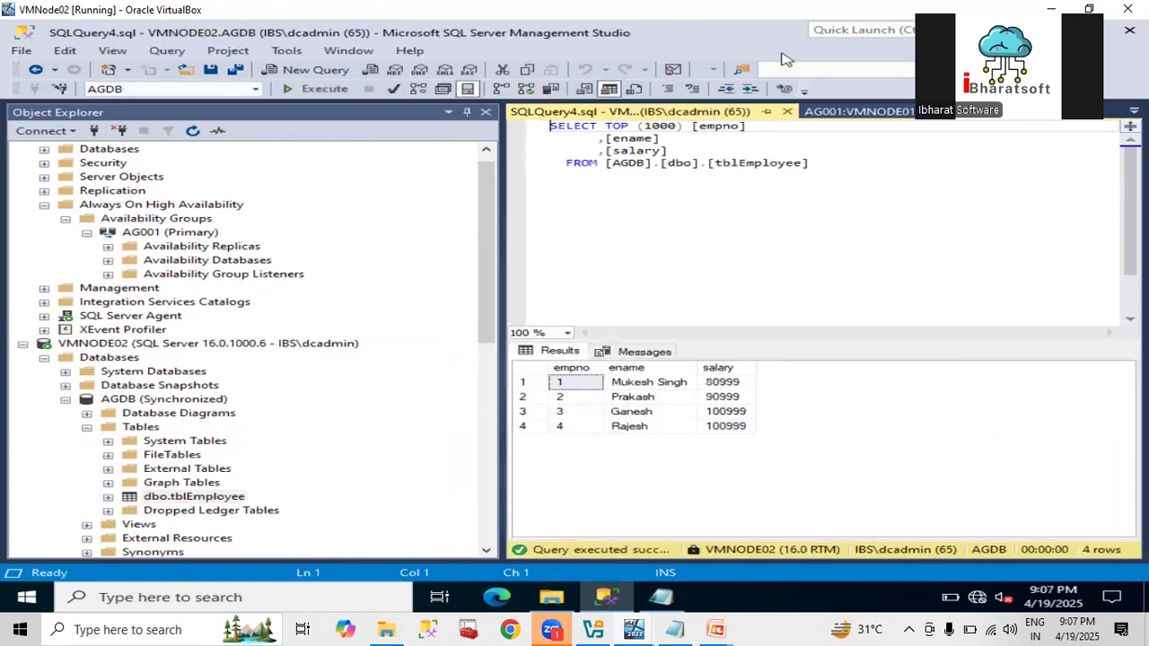
{"action": "left_click", "coordinate": [832, 115]}
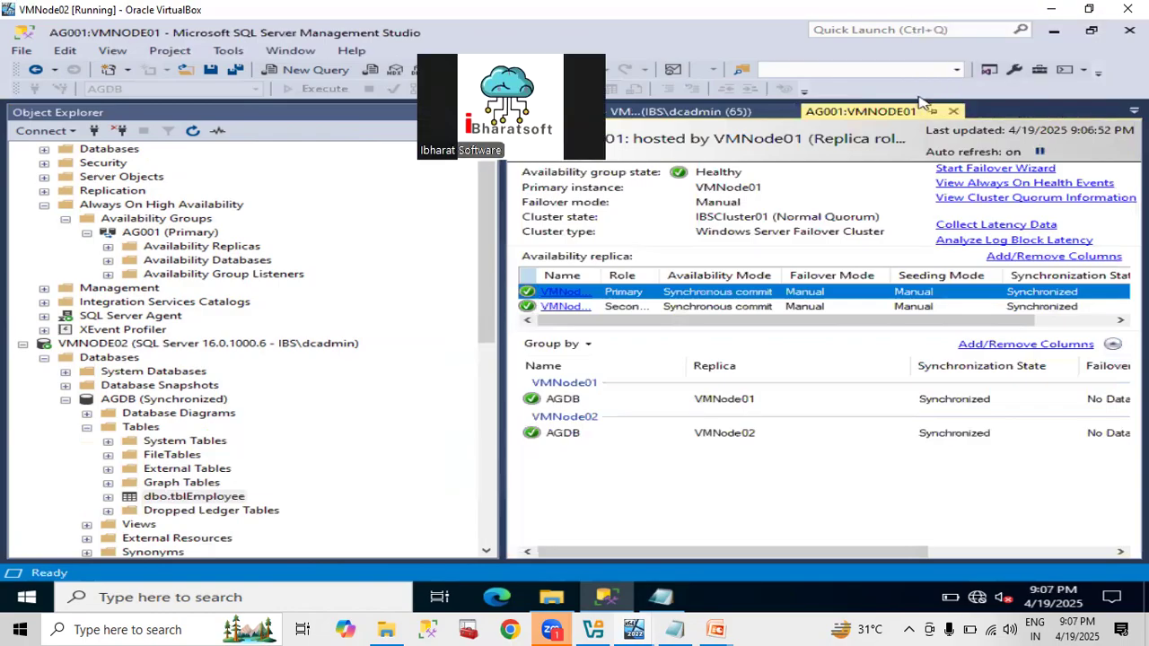
Close the secondary's tblEmployee results window and return to the primary's insert script.
{"action": "left_click", "coordinate": [734, 113]}
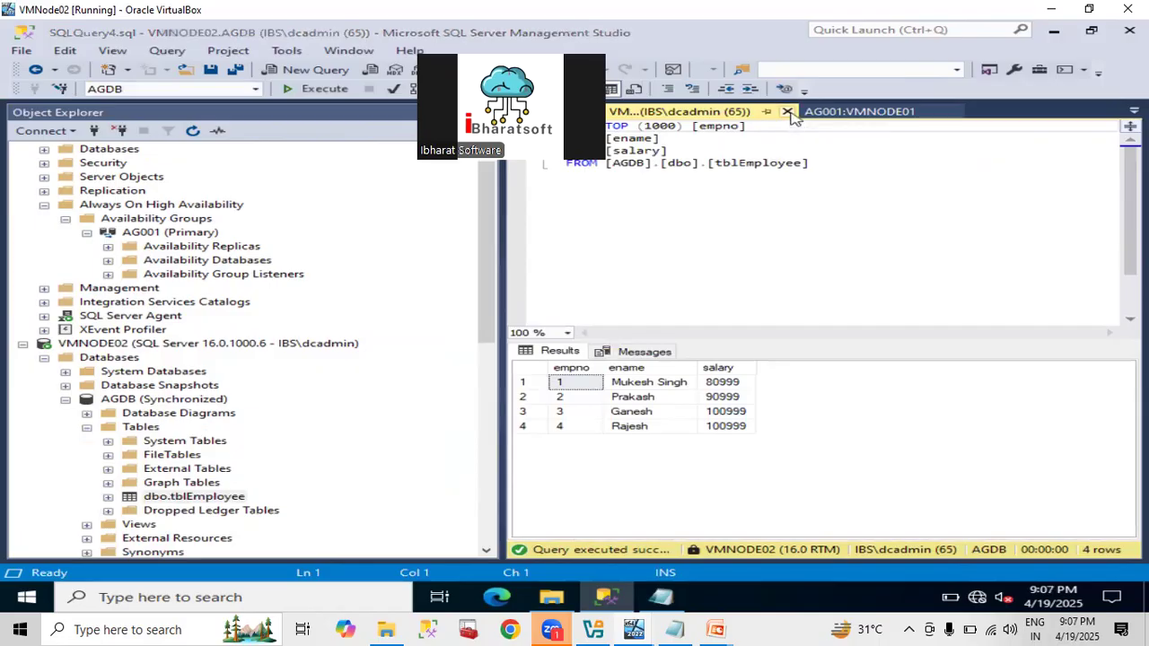
{"action": "left_click", "coordinate": [787, 112]}
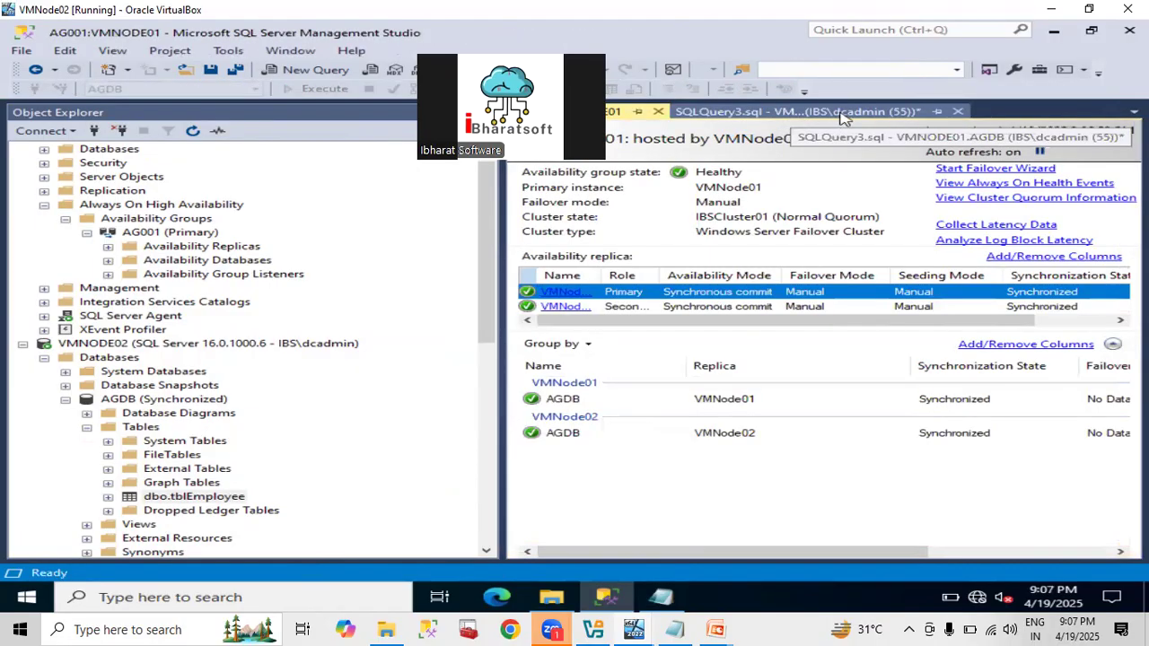
{"action": "left_click", "coordinate": [842, 113]}
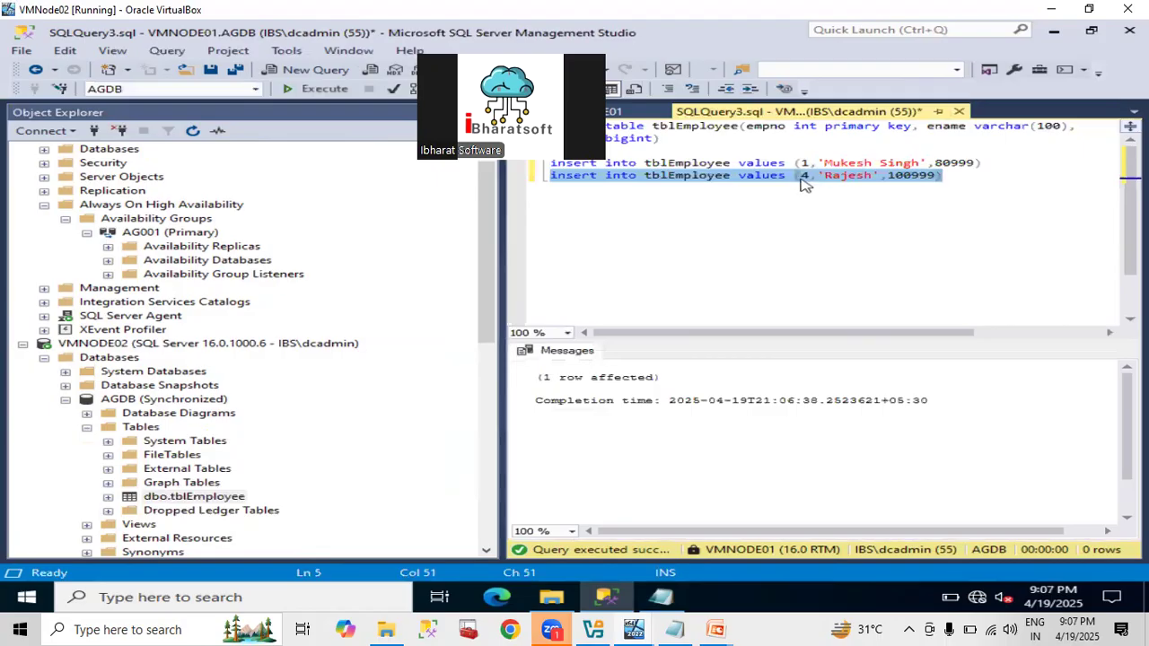
Change the second insert's employee number from 4 to 5.
{"action": "left_click", "coordinate": [795, 176]}
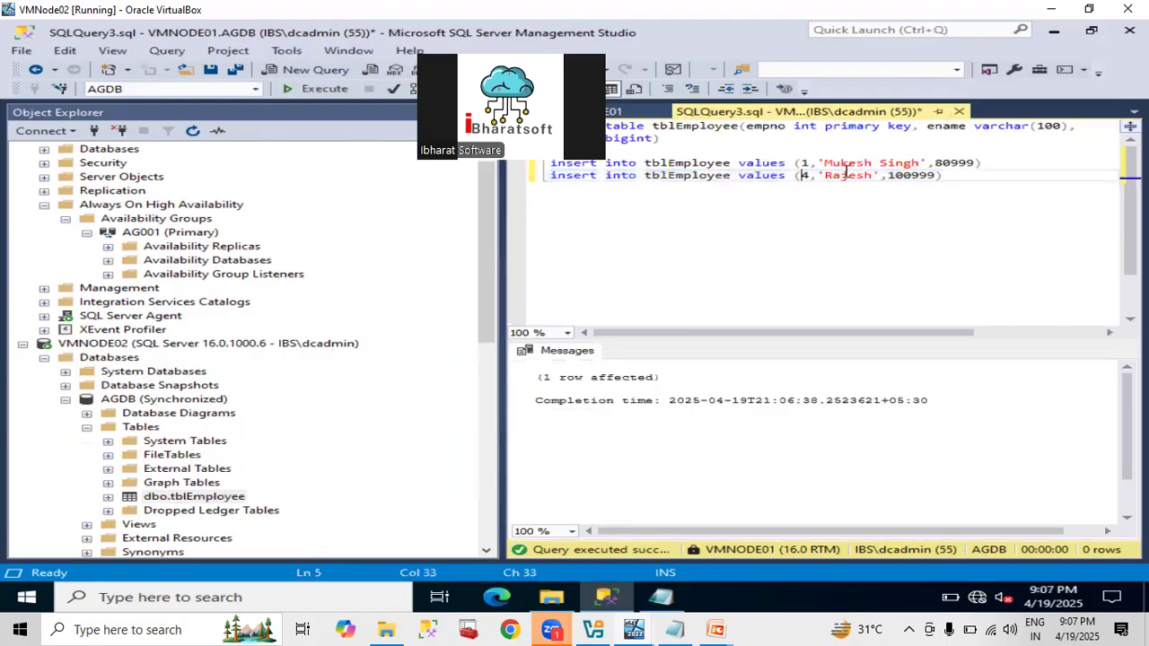
{"action": "key", "text": "Delete"}
{"action": "type", "text": "5"}
{"action": "key", "text": "Right"}
{"action": "key", "text": "Right"}
{"action": "key", "text": "shift+Right"}
{"action": "key", "text": "shift+Right"}
{"action": "key", "text": "shift+Right"}
{"action": "key", "text": "shift+Right"}
{"action": "key", "text": "shift+Right"}
{"action": "key", "text": "shift+Right"}
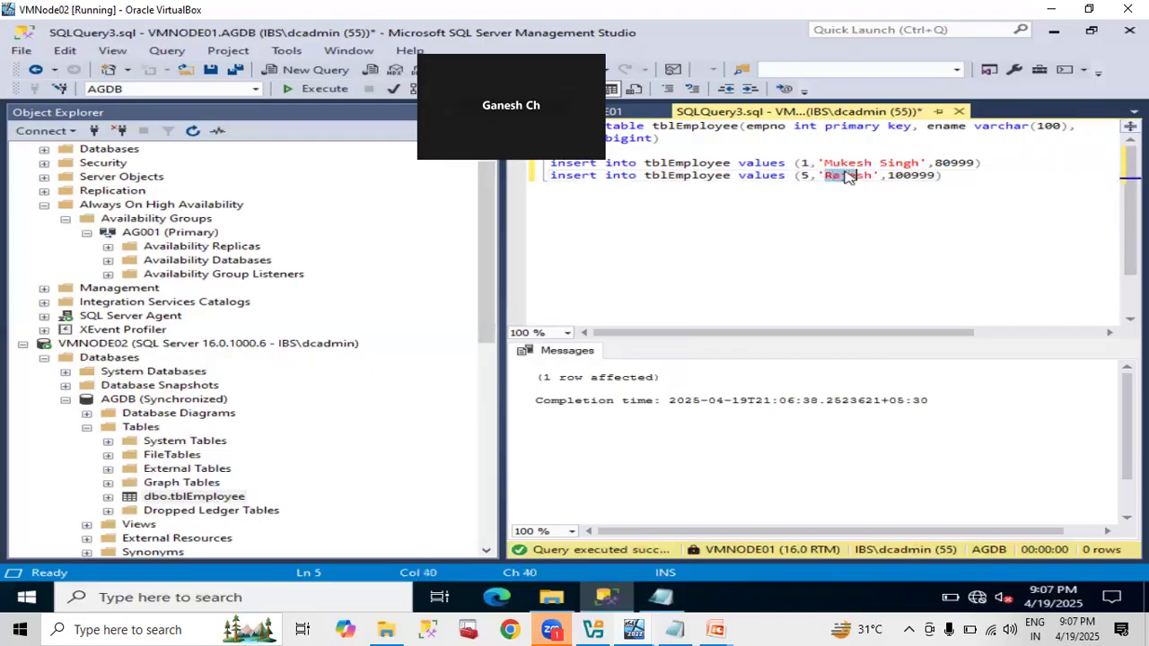
{"action": "type", "text": "R"}
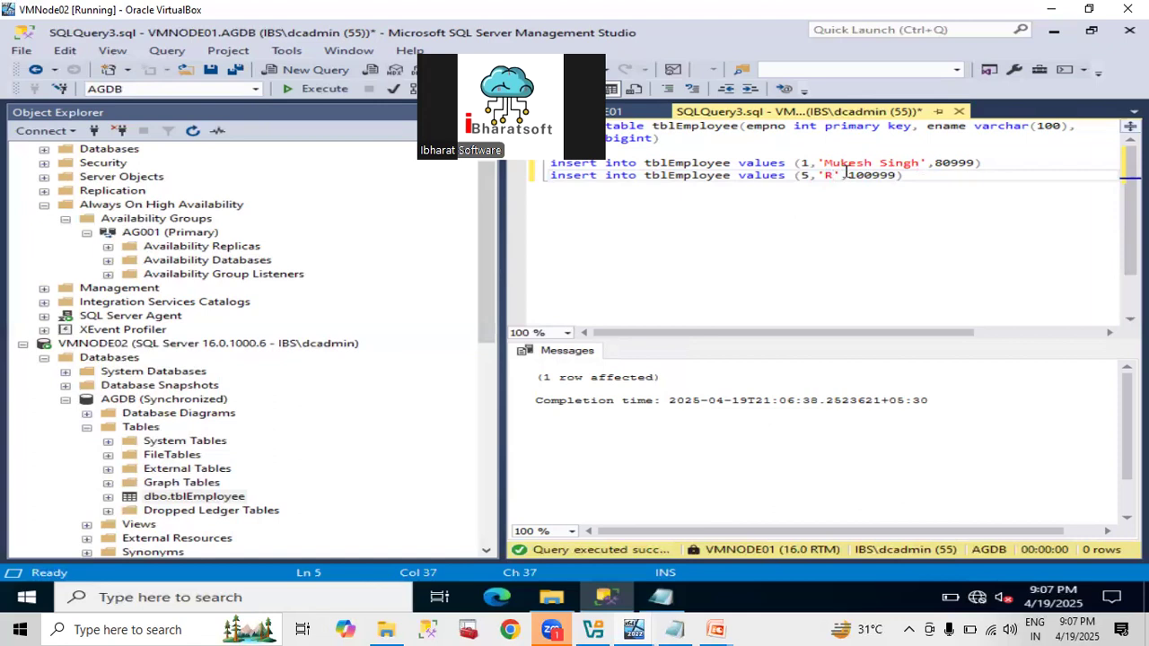
{"action": "key", "text": "Right"}
{"action": "key", "text": "Right"}
{"action": "key", "text": "Right"}
Set the name to 'Ganesh' and execute the insert (5, 'Ganesh', 100999) on VMNODE01.
{"action": "left_click", "coordinate": [729, 408]}
{"action": "left_click", "coordinate": [646, 243]}
{"action": "left_click", "coordinate": [826, 176]}
{"action": "type", "text": "Ganesh"}
{"action": "key", "text": "Home"}
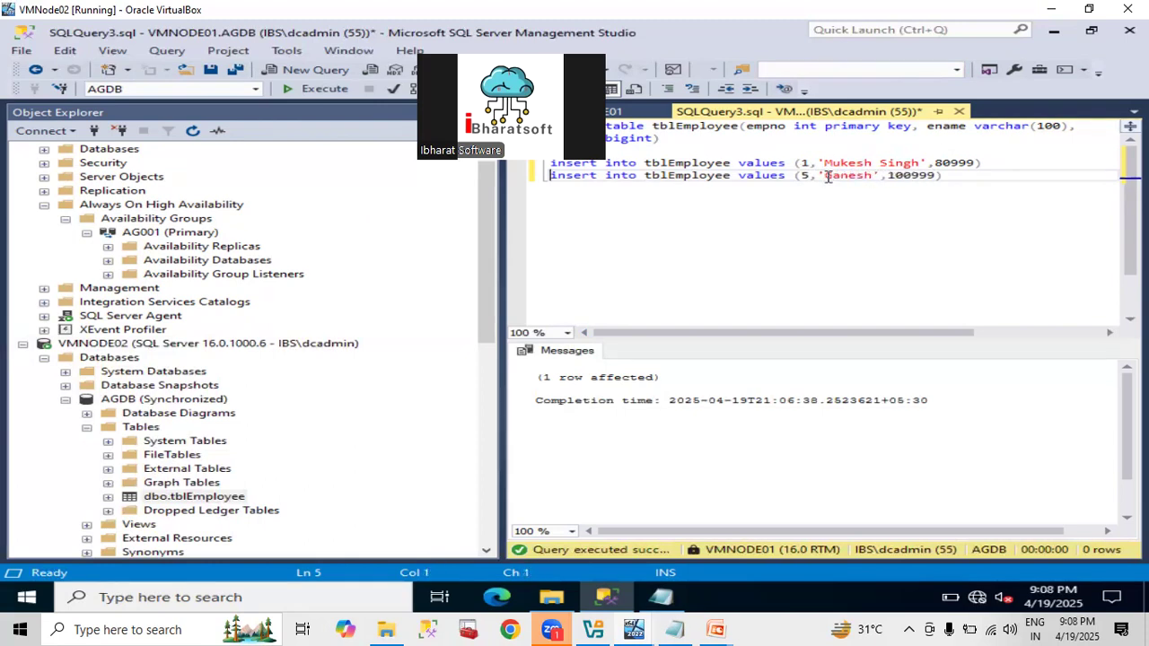
{"action": "key", "text": "shift+End"}
{"action": "key", "text": "F5"}
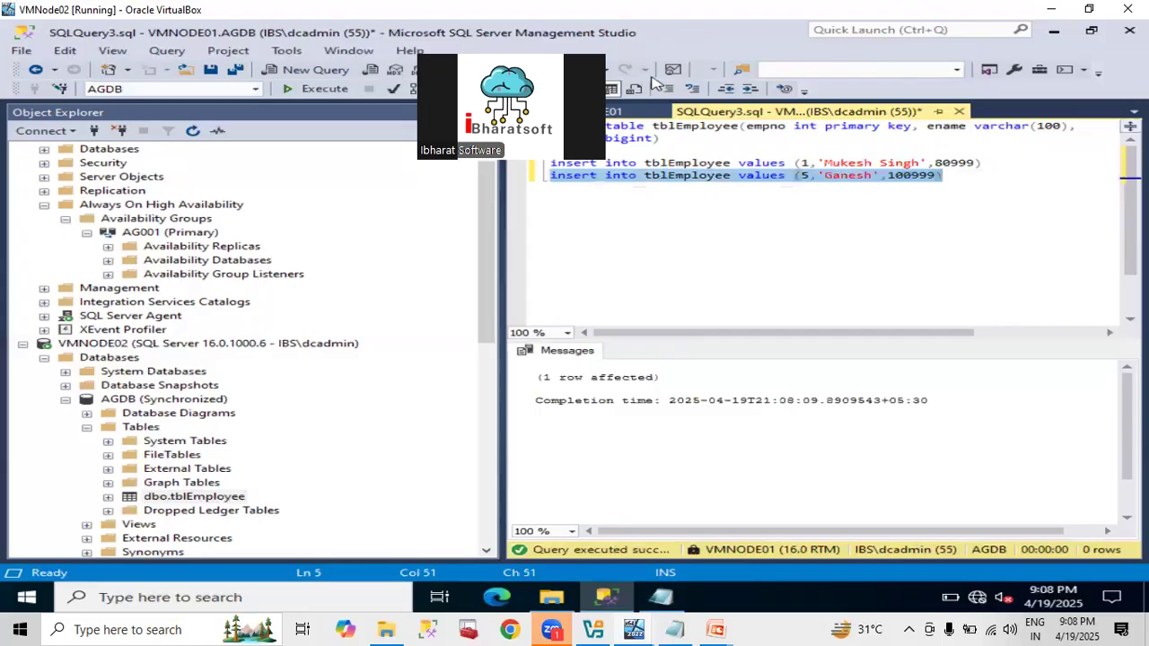
Select top 1000 rows of tblEmployee on VMNODE02, showing five rows including empno 5 Ganesh.
{"action": "left_click", "coordinate": [613, 114]}
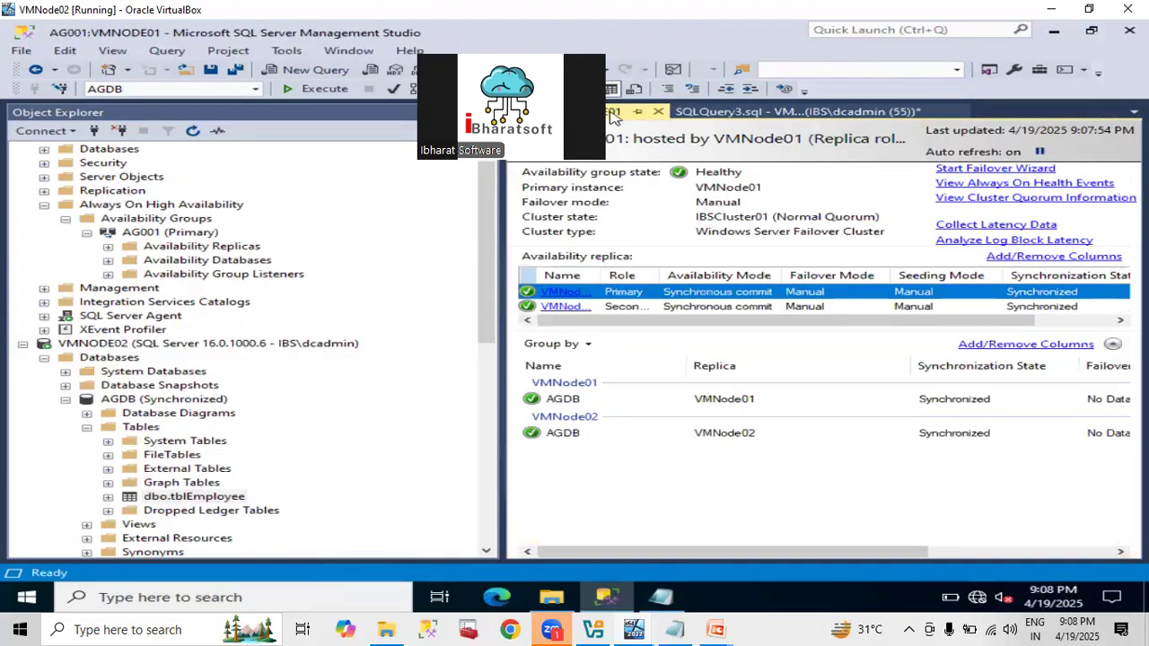
{"action": "left_click", "coordinate": [198, 499]}
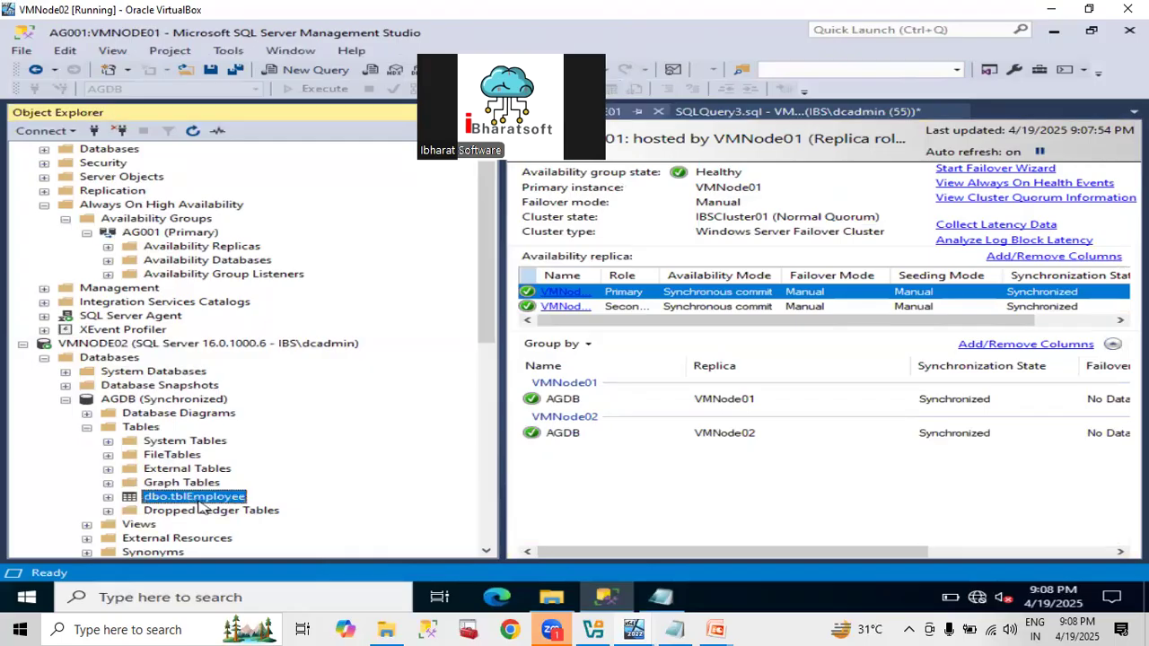
{"action": "right_click", "coordinate": [200, 504]}
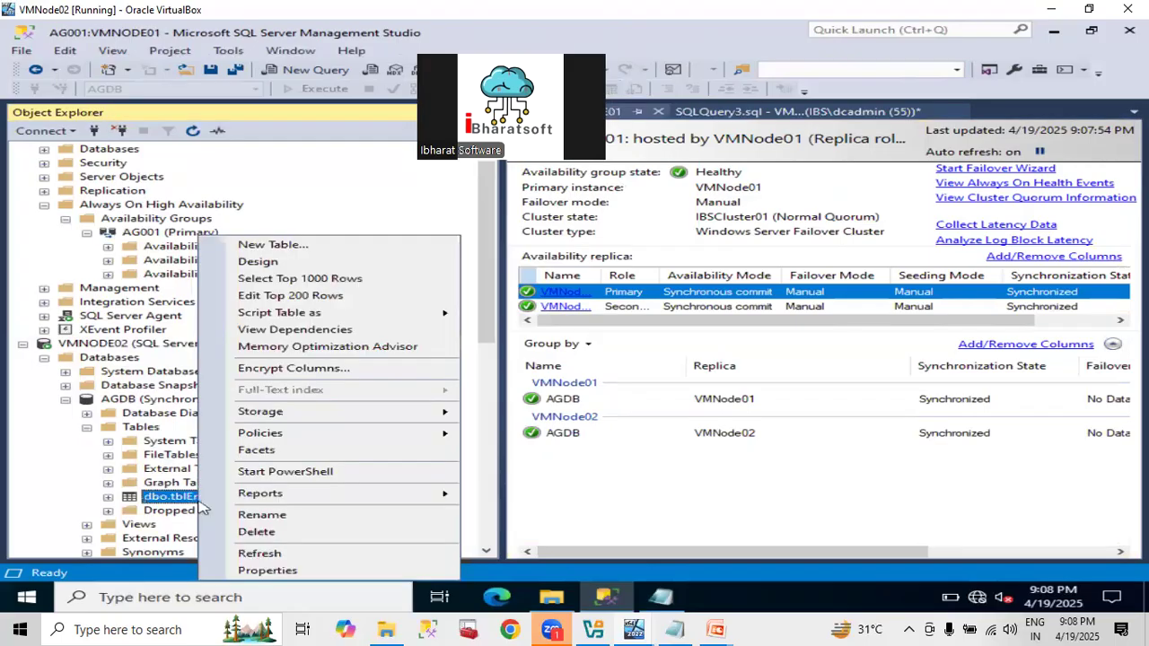
{"action": "left_click", "coordinate": [280, 283]}
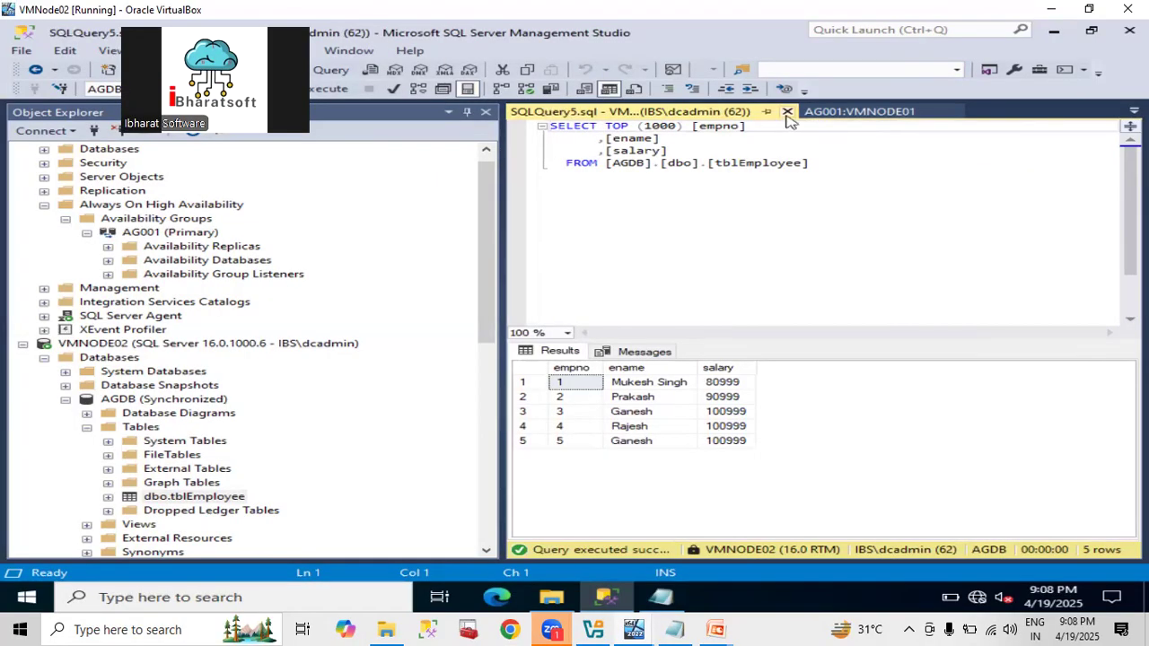
Close the secondary's result query and change the second insert's employee number from 5 to 6.
{"action": "left_click", "coordinate": [787, 121]}
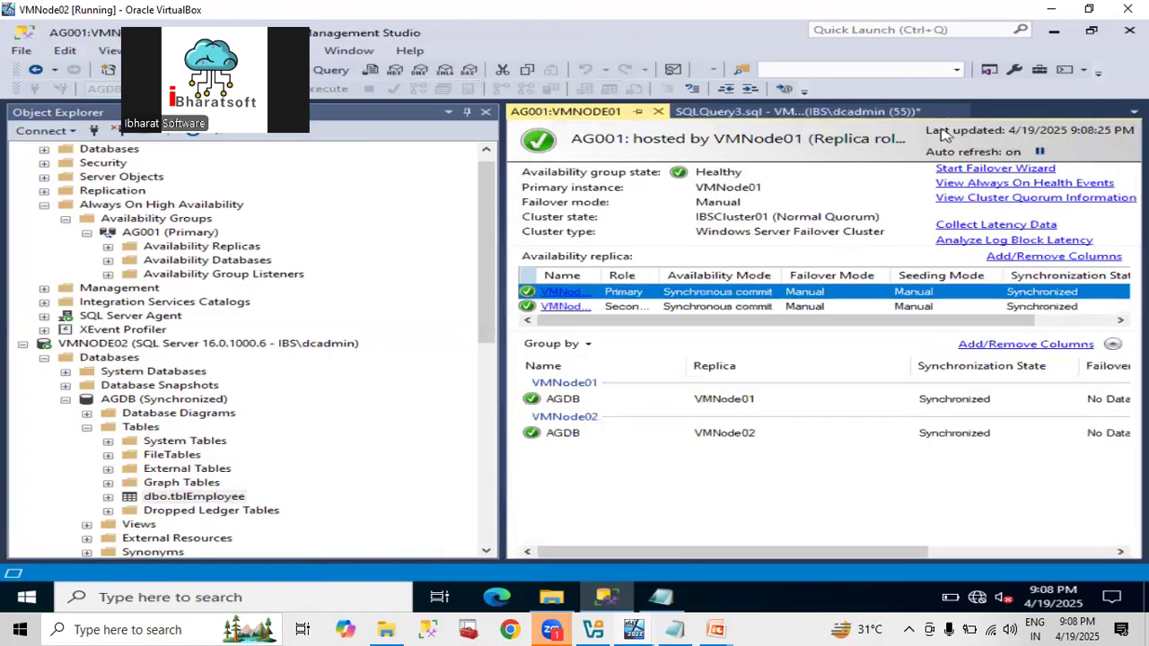
{"action": "left_click", "coordinate": [867, 119]}
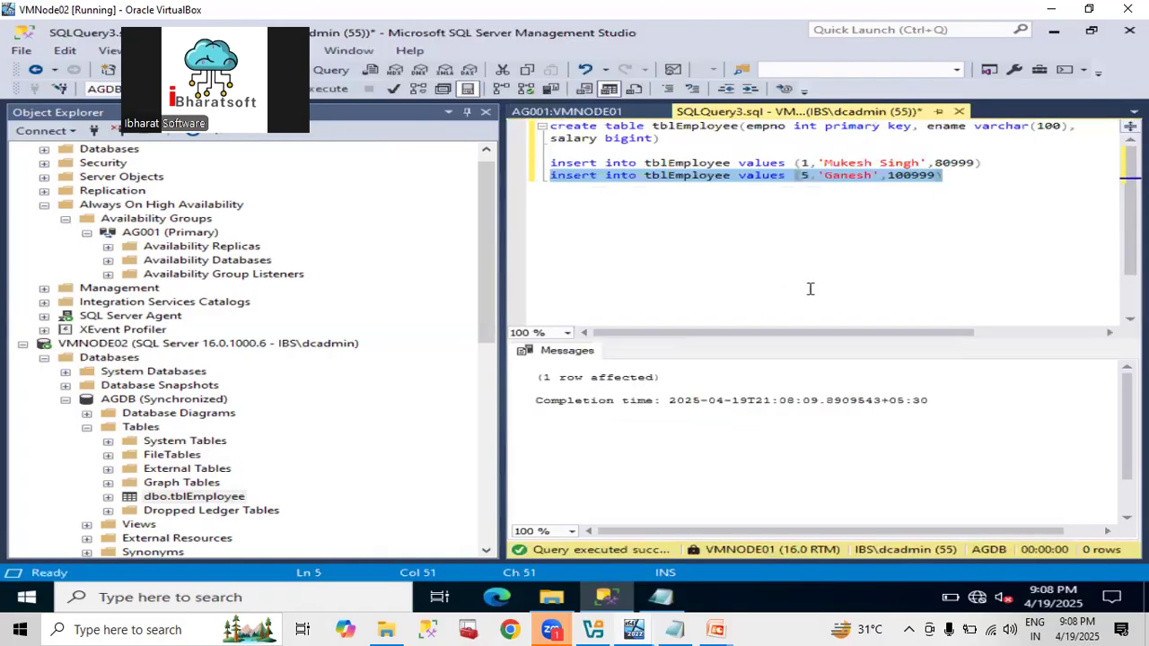
{"action": "left_click", "coordinate": [798, 181]}
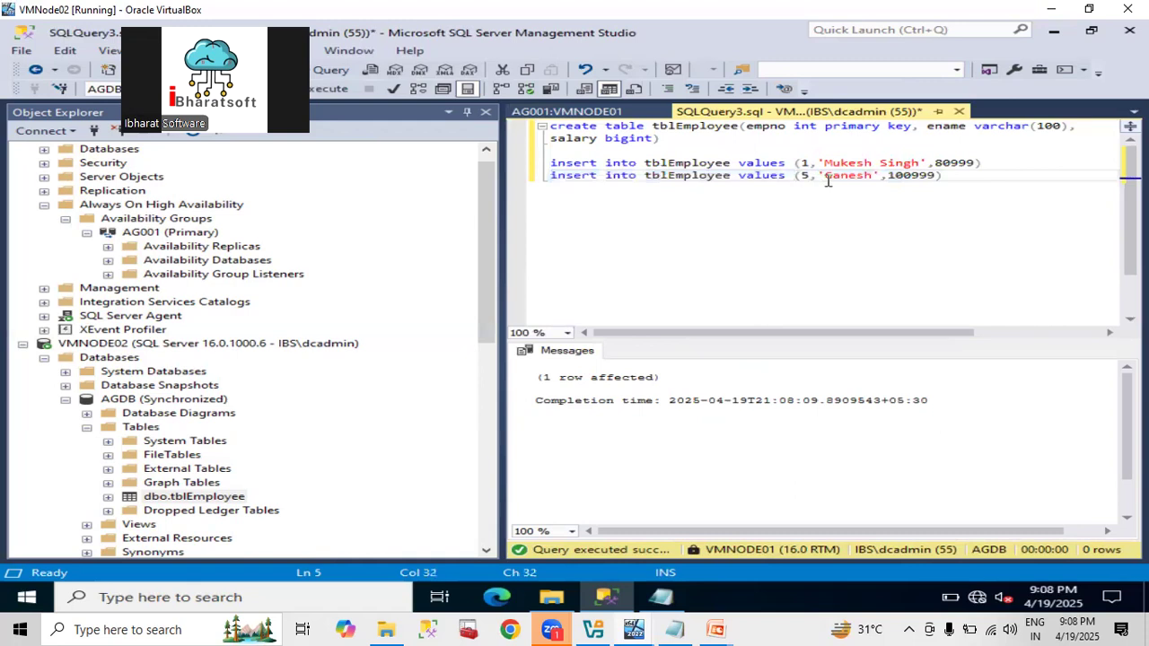
{"action": "key", "text": "Delete"}
{"action": "type", "text": "6"}
Check the completion message and add a new line below the inserts for the next statement.
{"action": "triple_click", "coordinate": [675, 400]}
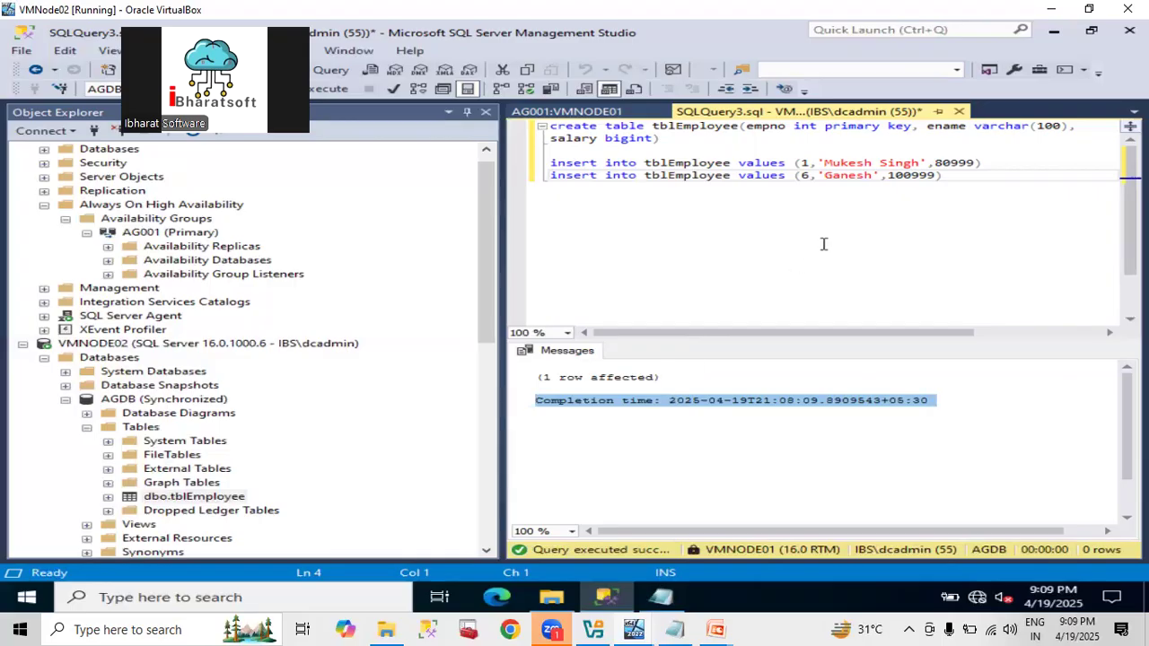
{"action": "left_click", "coordinate": [819, 199]}
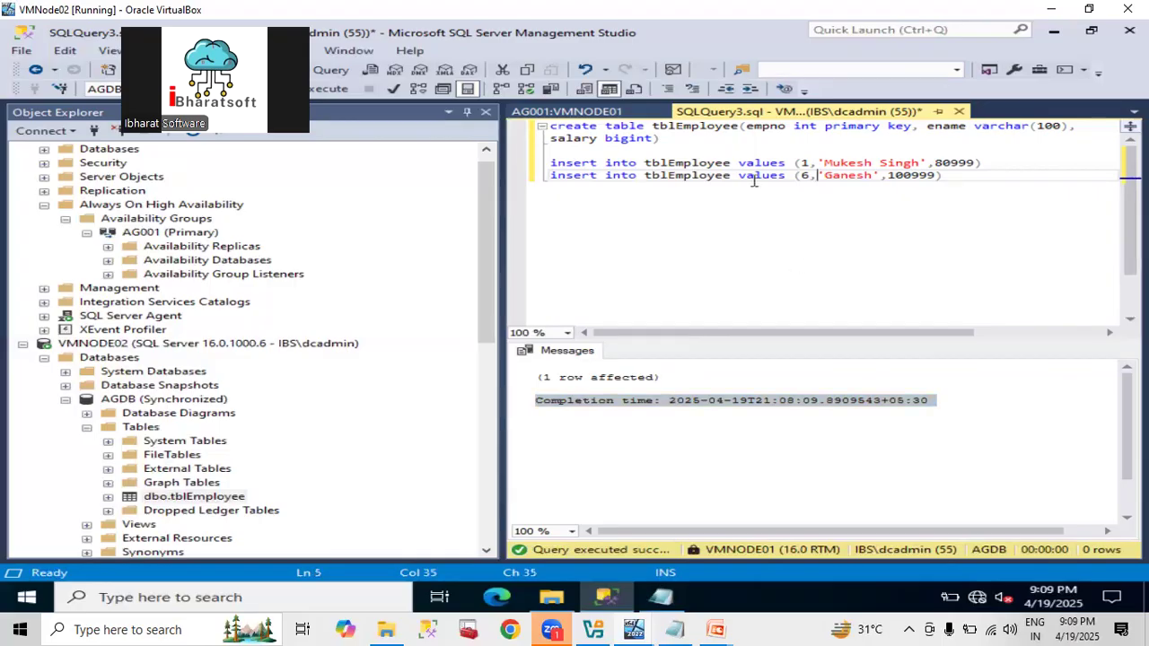
{"action": "double_click", "coordinate": [731, 166]}
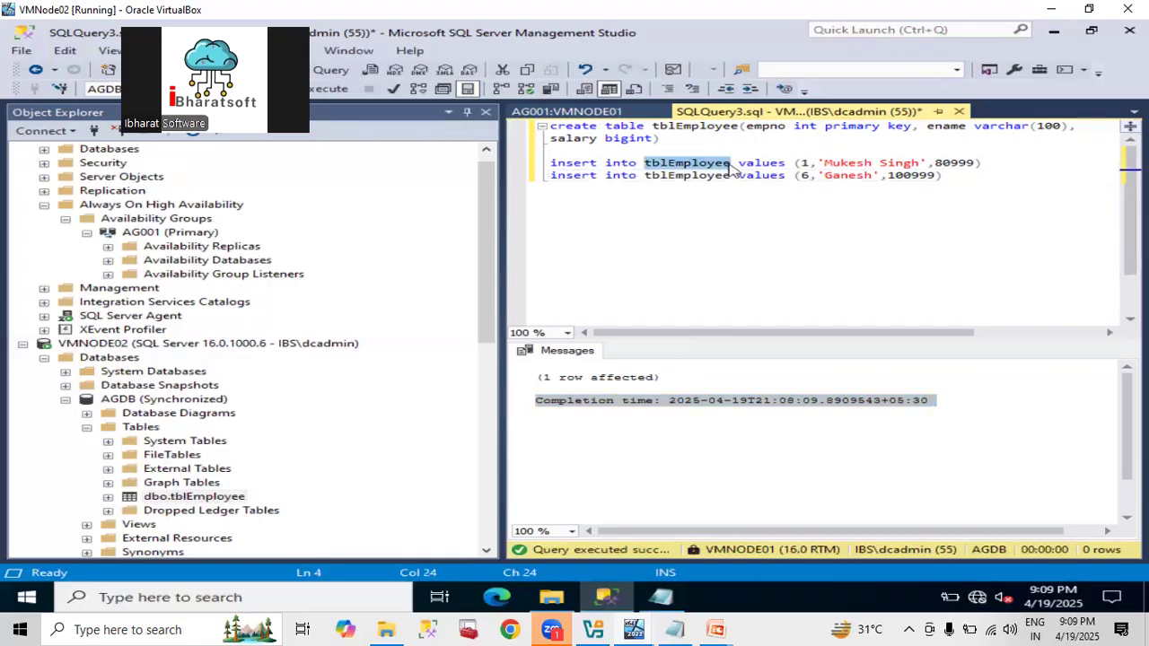
{"action": "left_click", "coordinate": [986, 200]}
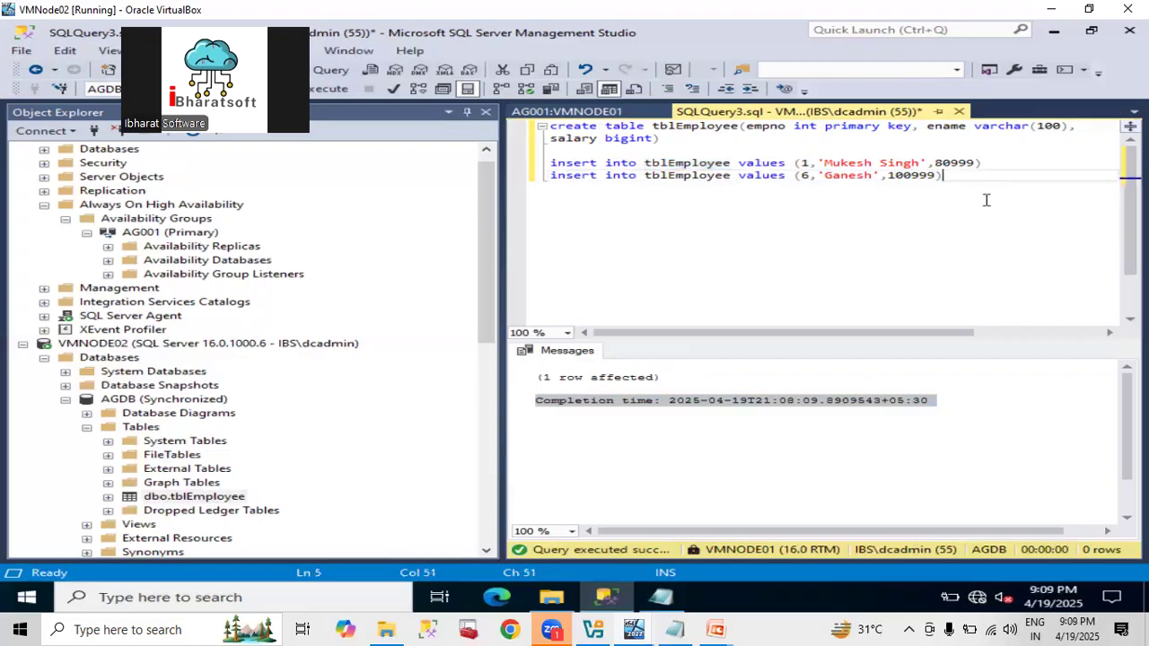
{"action": "key", "text": "Return"}
{"action": "key", "text": "Return"}
Run 'delete from tblEmployee' on the primary, removing all 5 rows.
{"action": "type", "text": "delete"}
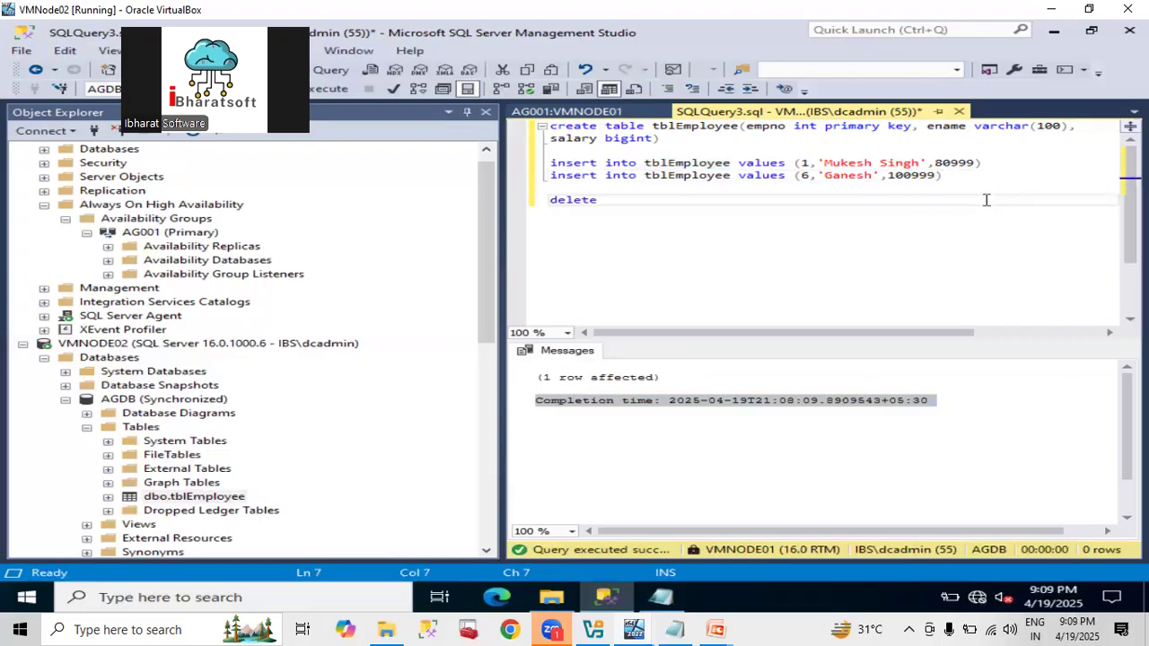
{"action": "type", "text": " from tbl"}
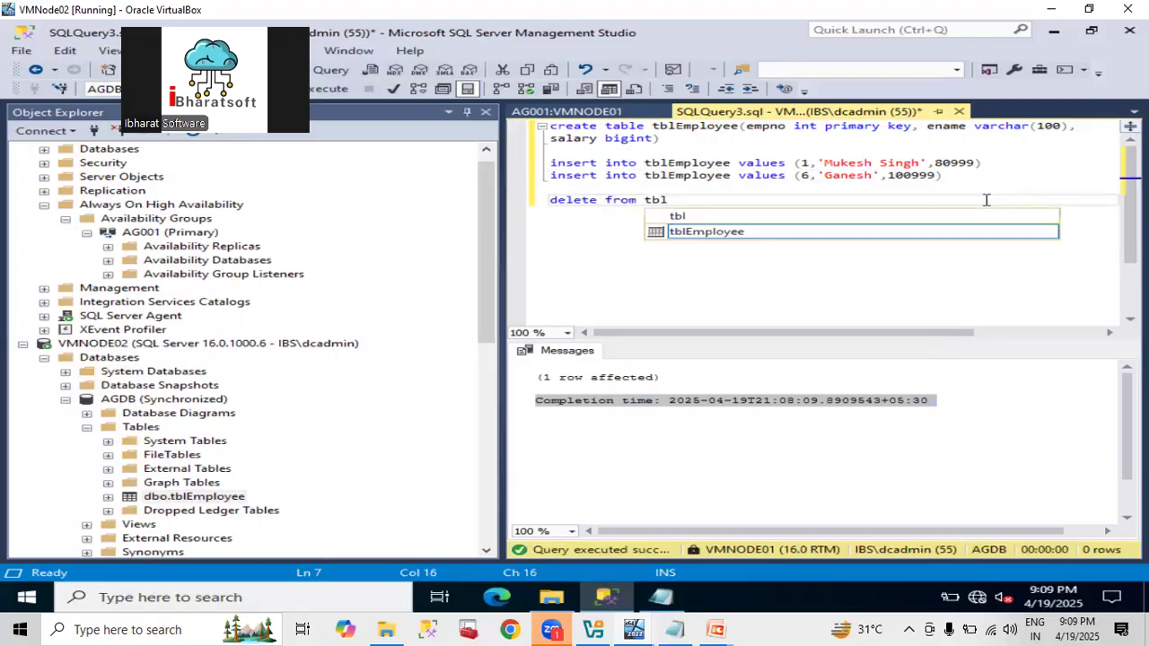
{"action": "key", "text": "Tab"}
{"action": "key", "text": "shift+Home"}
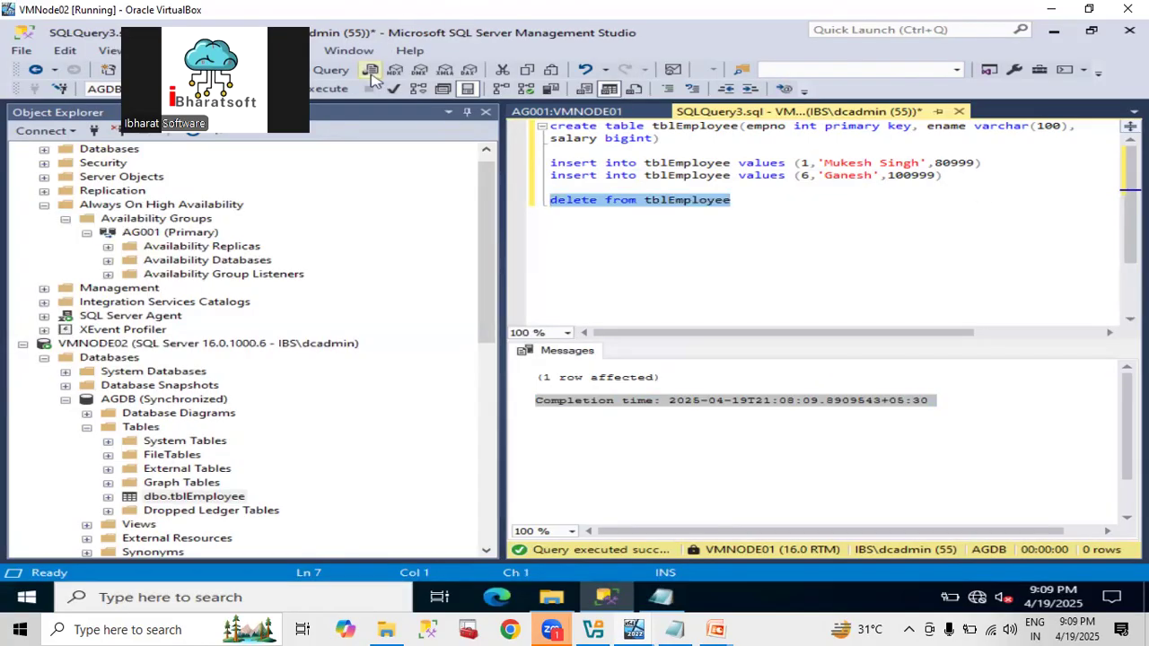
{"action": "left_click", "coordinate": [330, 90]}
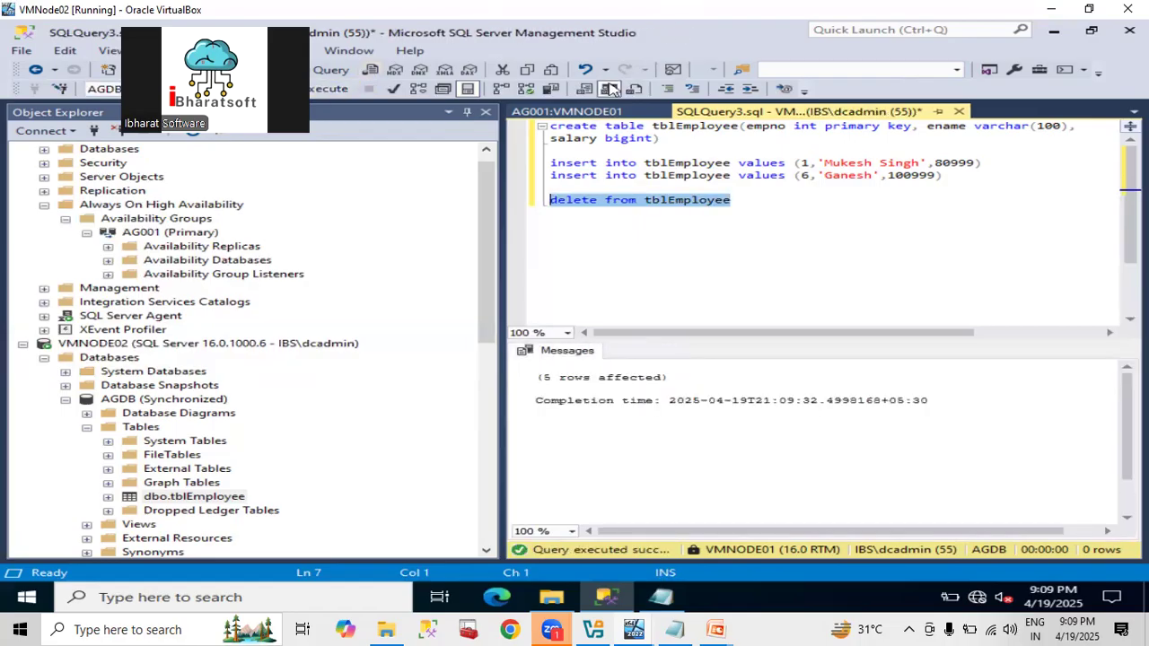
Query tblEmployee on VMNODE02 to confirm the secondary's table is now empty.
{"action": "right_click", "coordinate": [196, 500]}
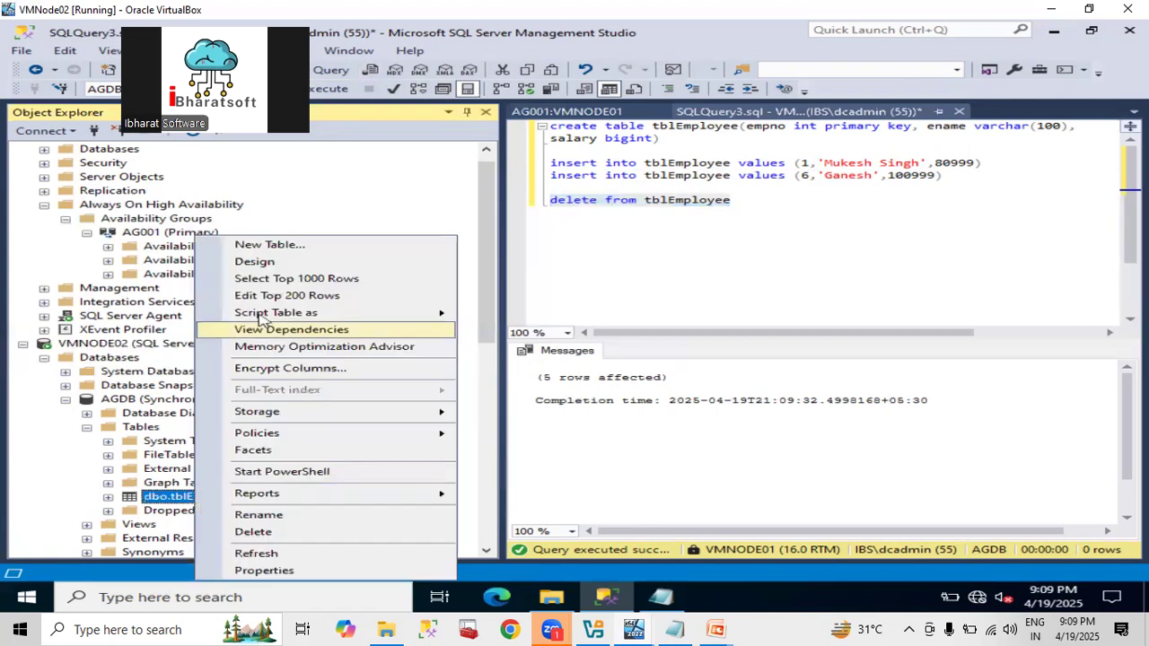
{"action": "left_click", "coordinate": [270, 279]}
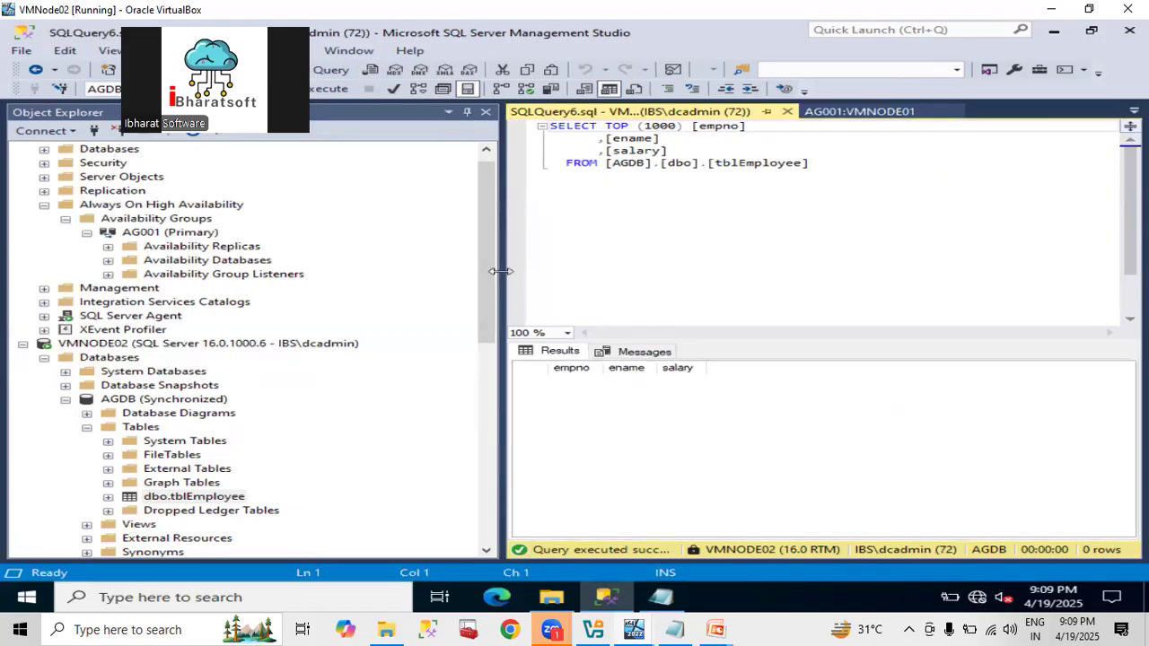
{"action": "left_click_drag", "start_coordinate": [498, 296], "coordinate": [336, 318]}
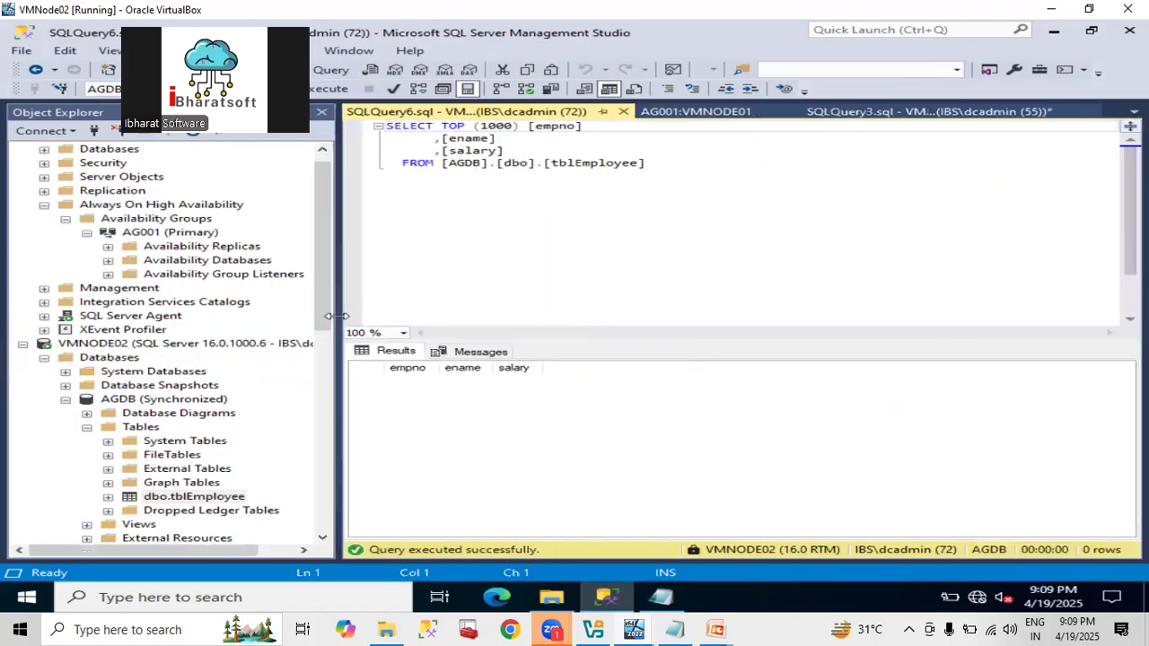
Re-run both insert statements on the primary, adding employees 1 and 6.
{"action": "left_click", "coordinate": [900, 112]}
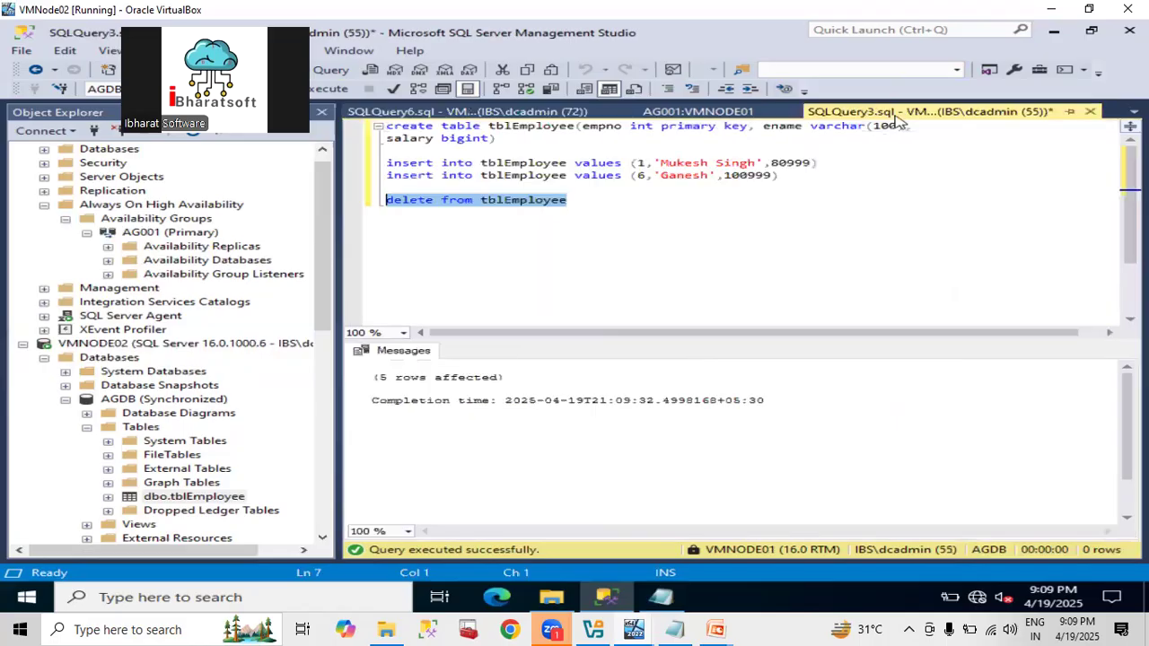
{"action": "left_click", "coordinate": [643, 202]}
{"action": "key", "text": "Home"}
{"action": "key", "text": "Up"}
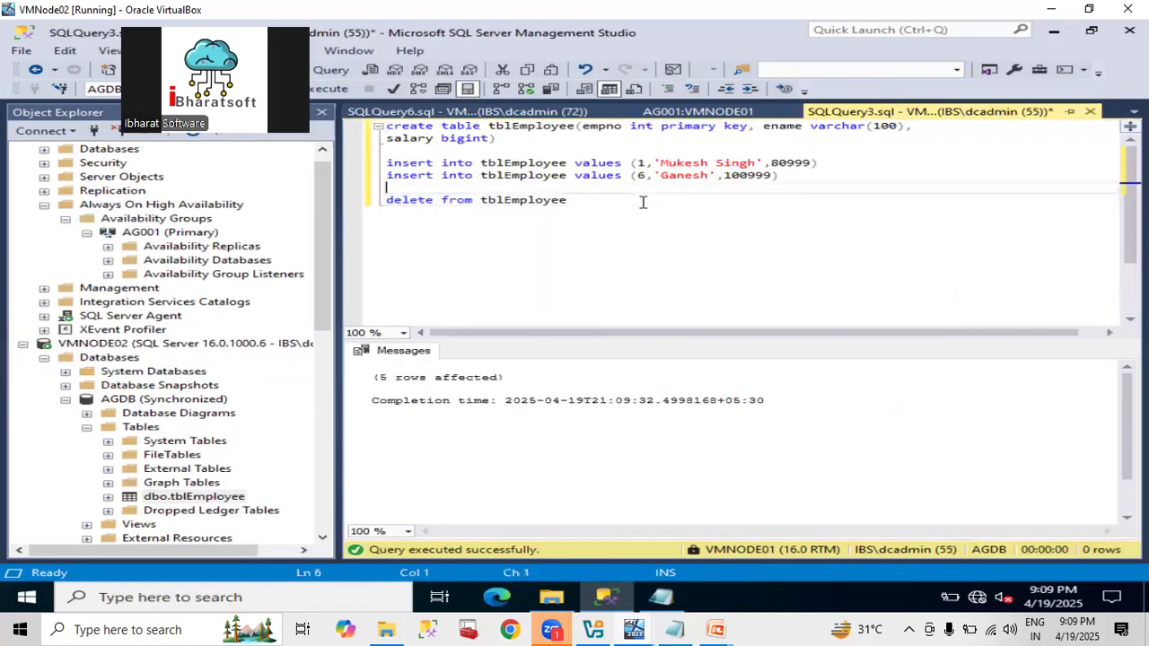
{"action": "key", "text": "shift+Up"}
{"action": "key", "text": "shift+Up"}
{"action": "key", "text": "F5"}
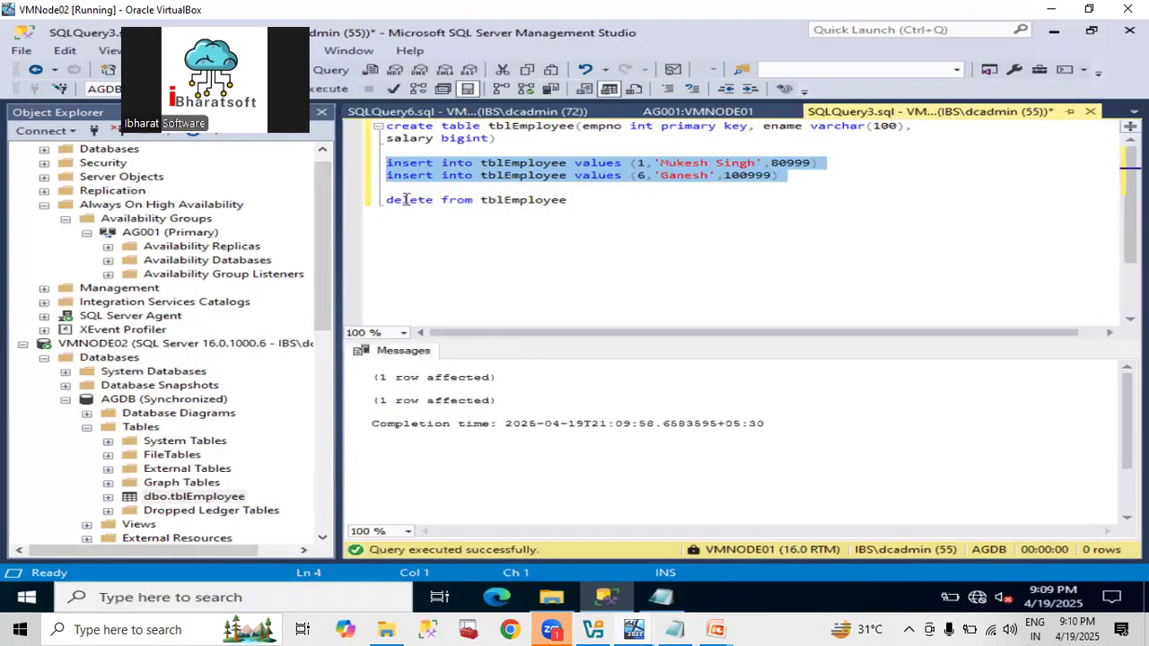
Change the delete to 'select * from tblEmployee' and run it, listing rows 1 (80999) and 6 (100999).
{"action": "double_click", "coordinate": [406, 200]}
{"action": "type", "text": "select *"}
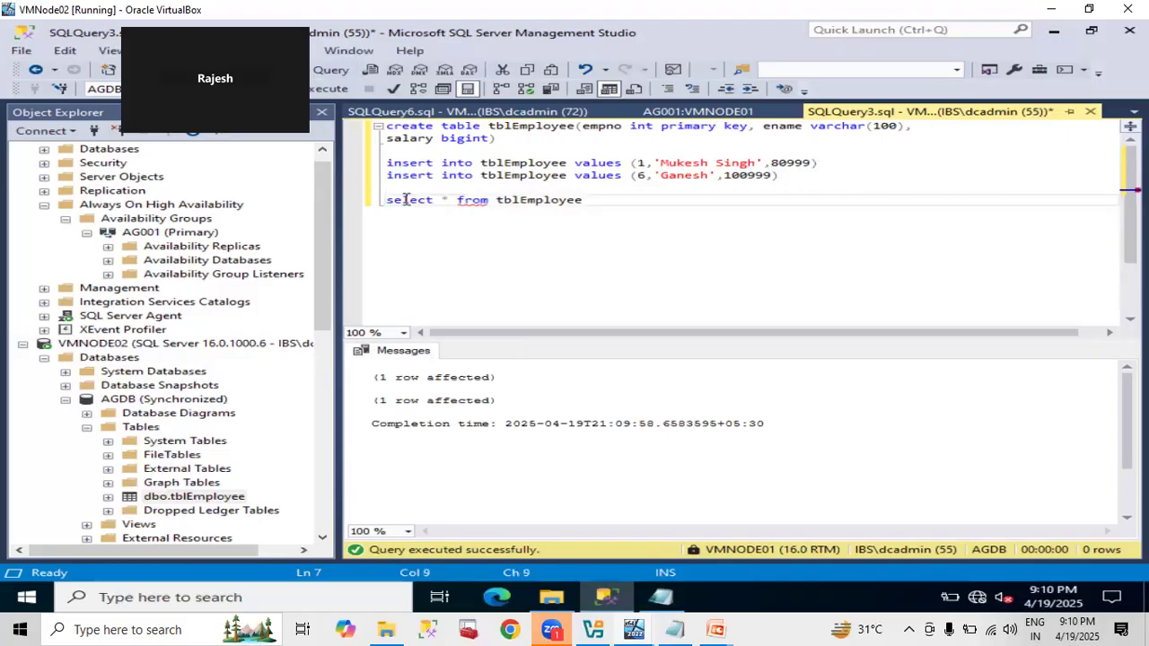
{"action": "triple_click", "coordinate": [406, 199]}
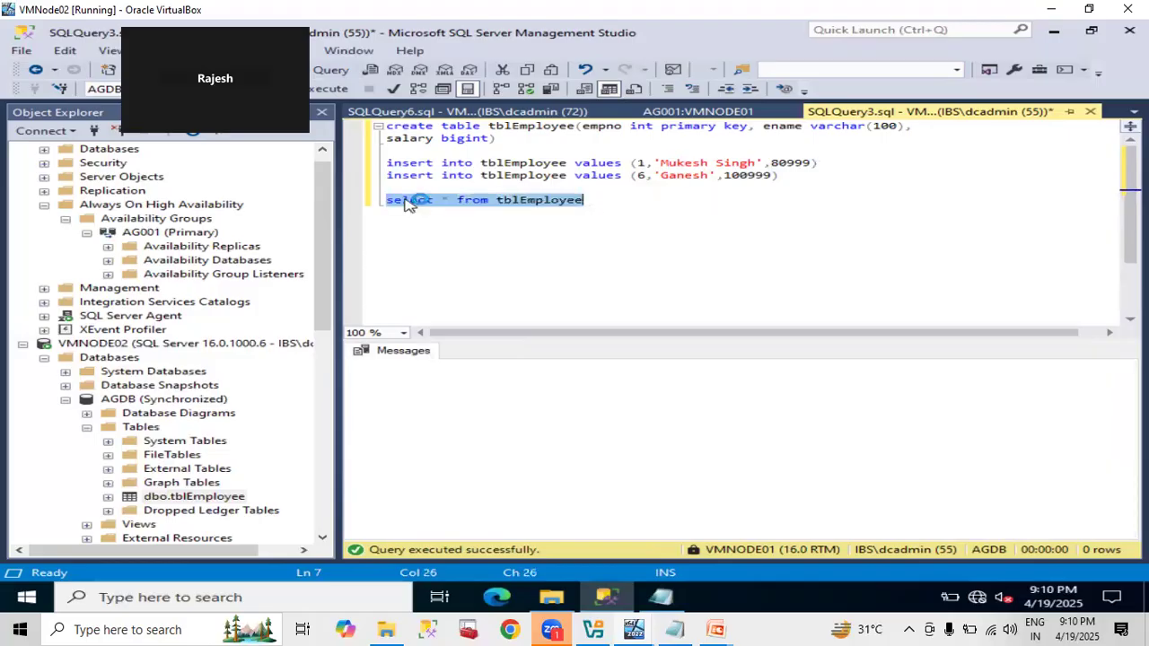
{"action": "key", "text": "F5"}
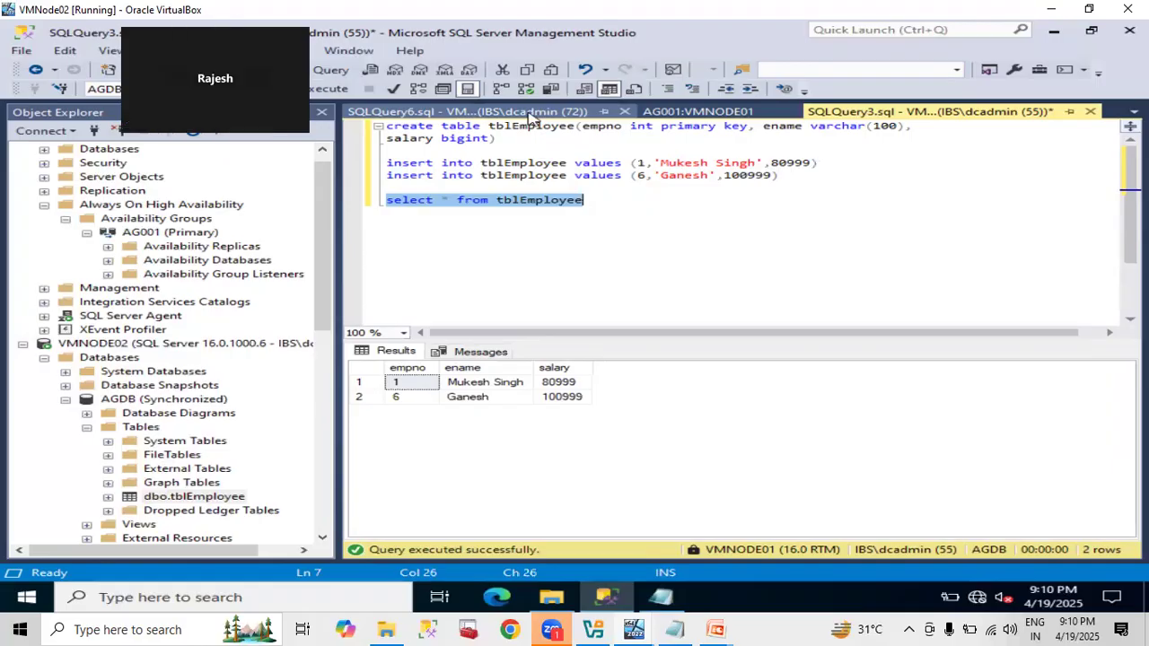
{"action": "left_click", "coordinate": [646, 241]}
{"action": "type", "text": "v"}
{"action": "key", "text": "BackSpace"}
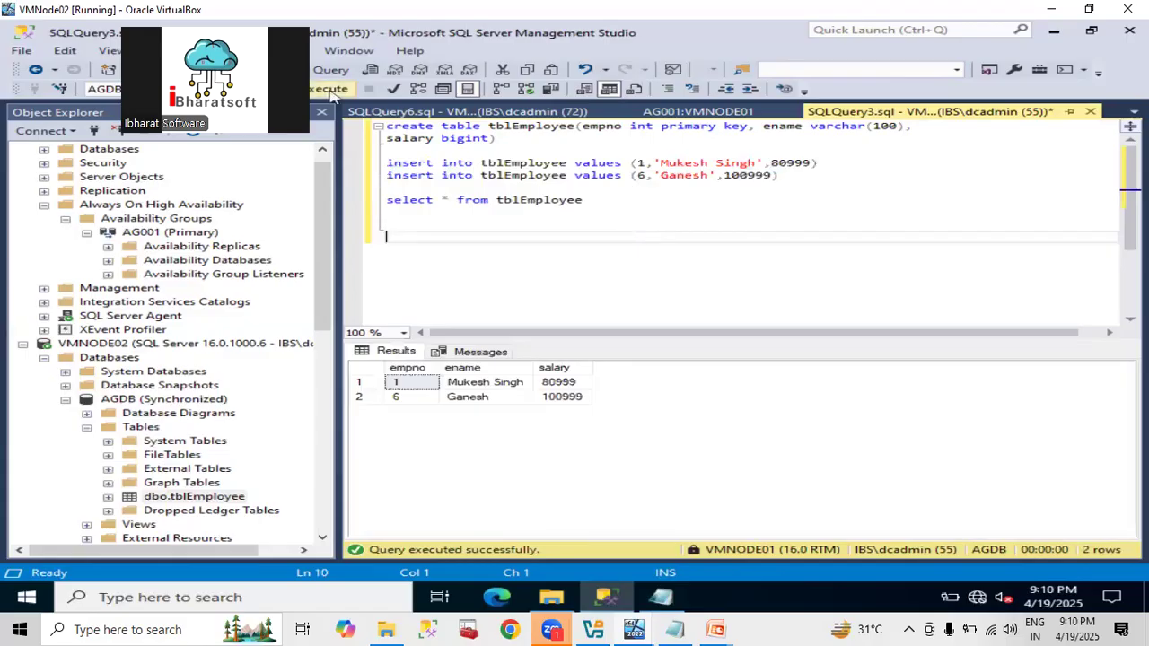